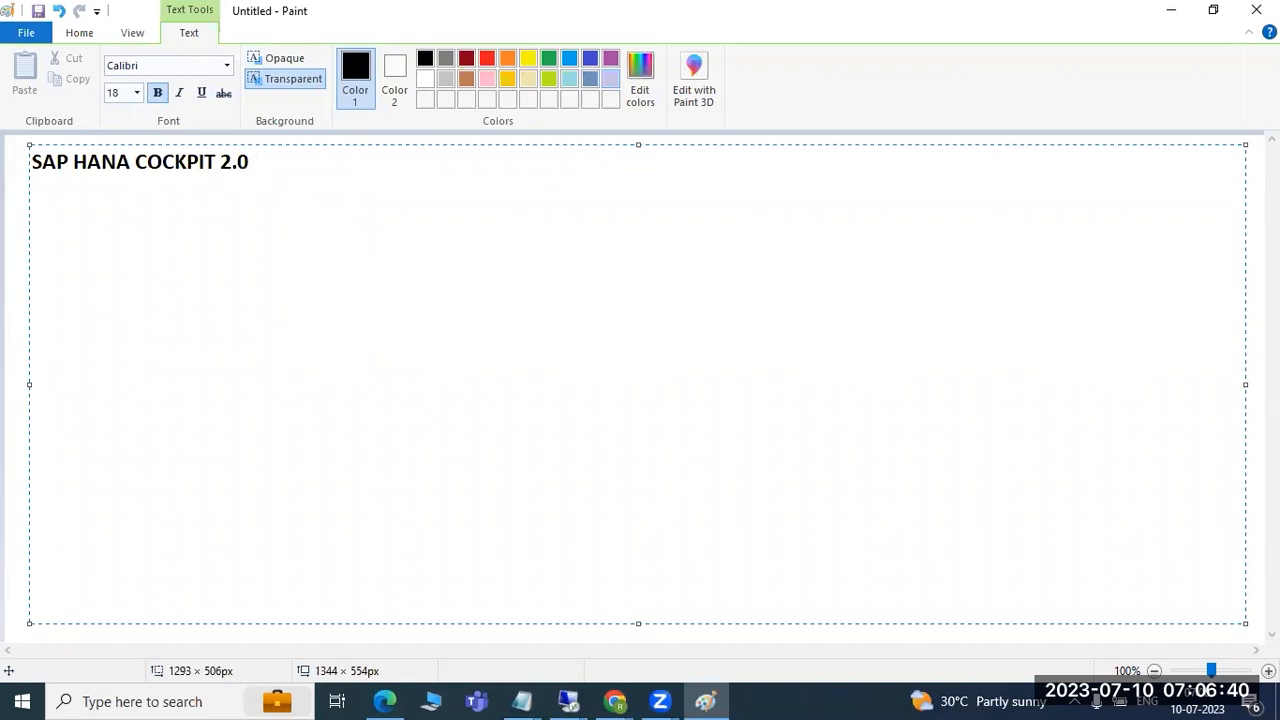
# Step: Add a colon after the heading SAP HANA COCKPIT 2.0 and underline it with a row of dashes
pyautogui.write(':')
pyautogui.press('Return')
pyautogui.write('-------------------------------------')
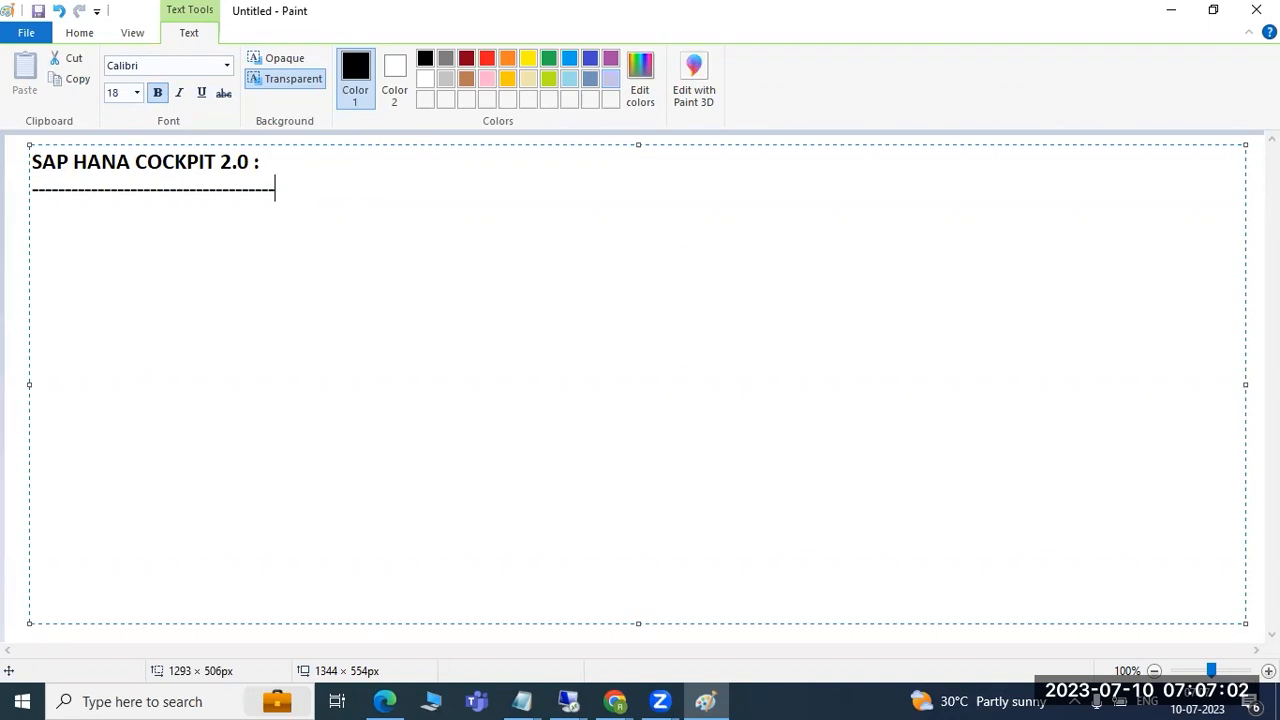
pyautogui.click(15, 217)
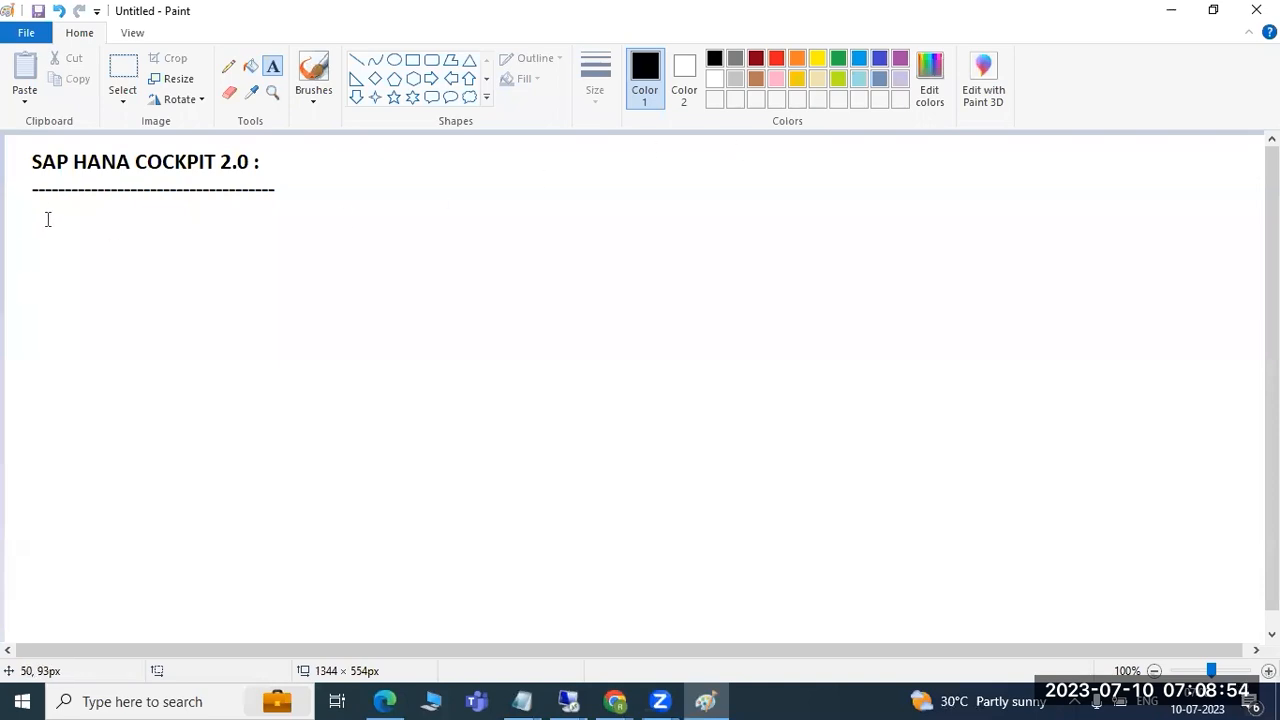
# Step: Create a large text box below the heading and write "INSTALLATION : download the COCKPIT from SMP" in it
pyautogui.moveTo(42, 207); pyautogui.dragTo(1224, 627)
pyautogui.click(49, 257)
pyautogui.write('INSTALLATION : download the COCKPIT from SMP')
pyautogui.press('Return')
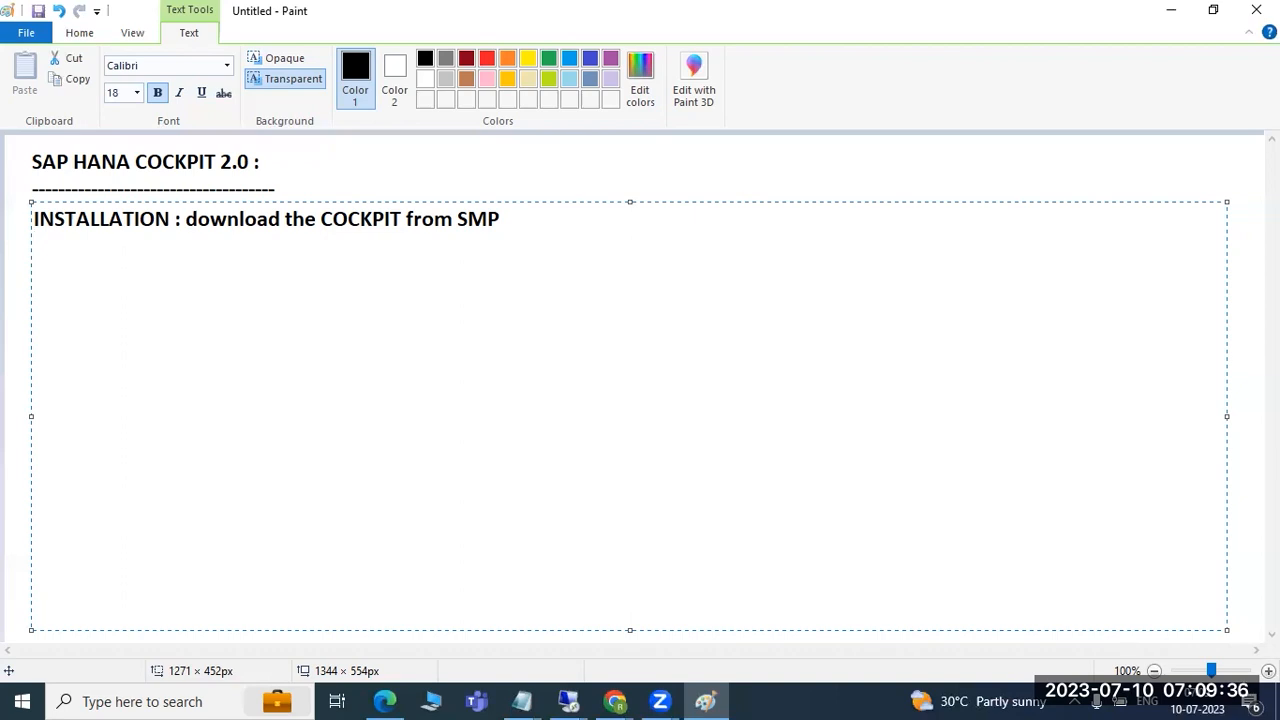
# Step: Add the lines "32 GB MIN" and "200 GB+ space" below the installation note and finish the text box
pyautogui.write('32 GB MIN')
pyautogui.press('Return')
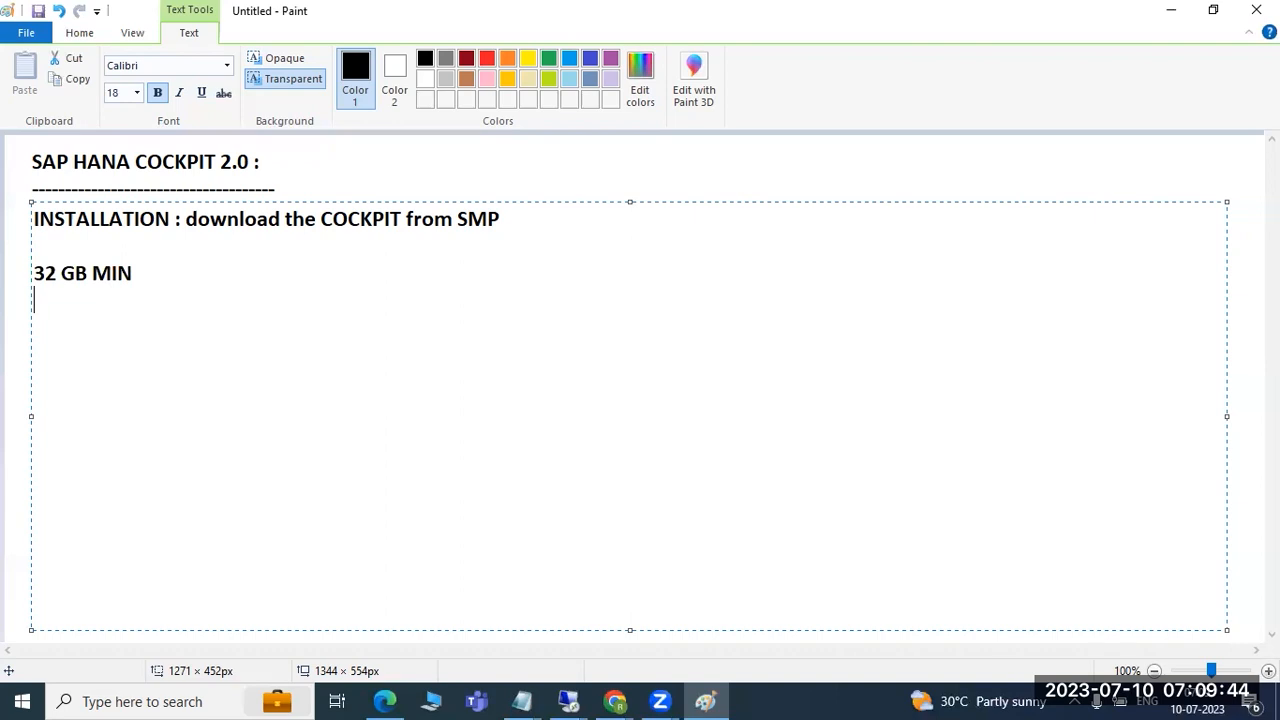
pyautogui.write('200 GB')
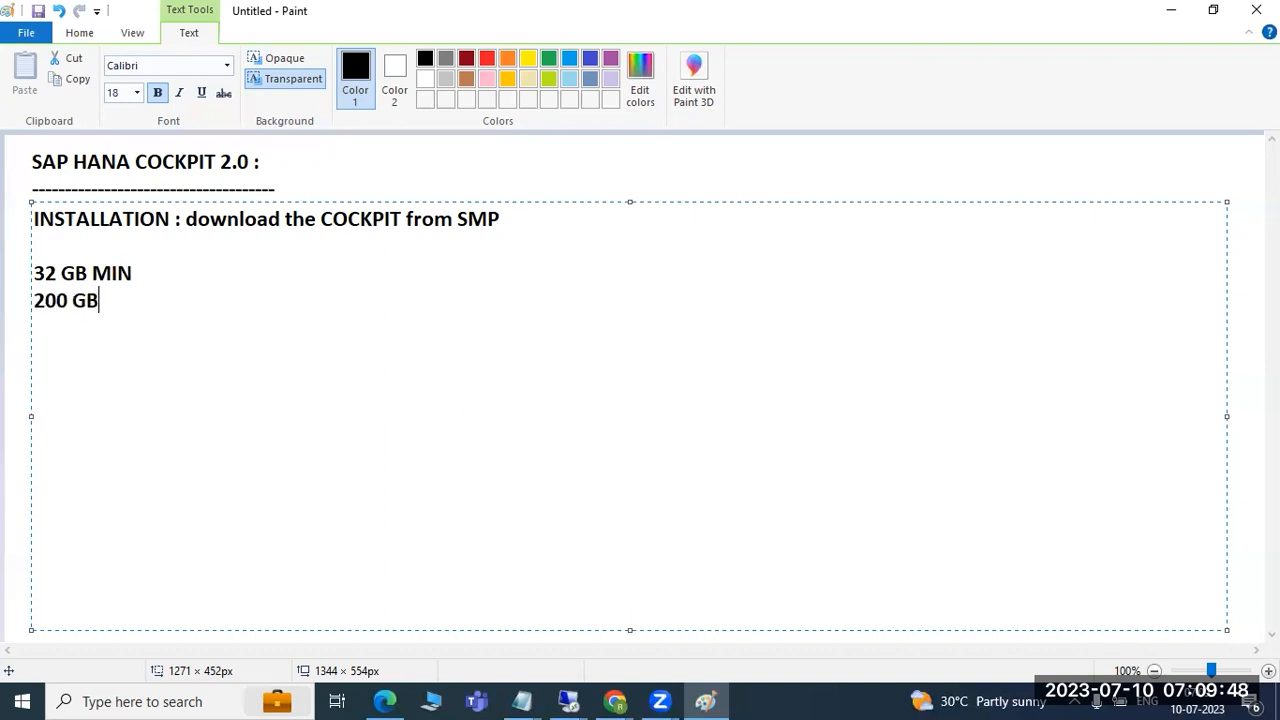
pyautogui.write('+ space')
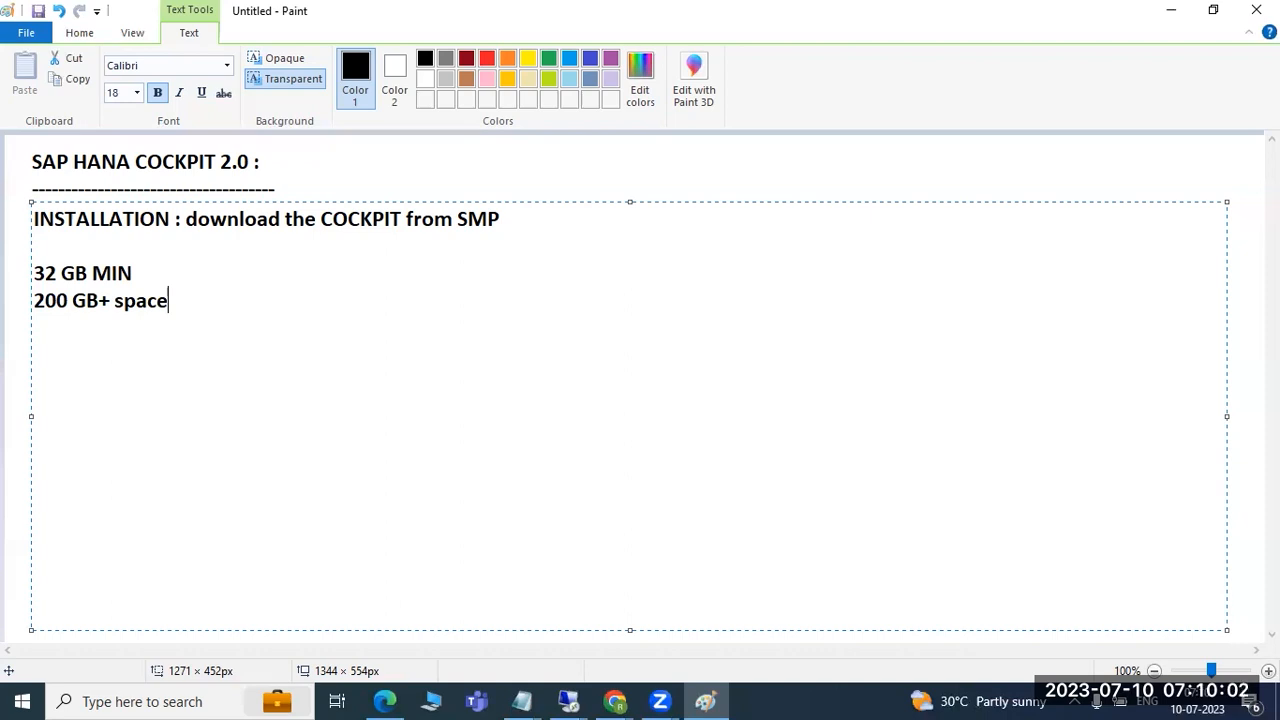
pyautogui.moveTo(168, 301); pyautogui.dragTo(33, 222)
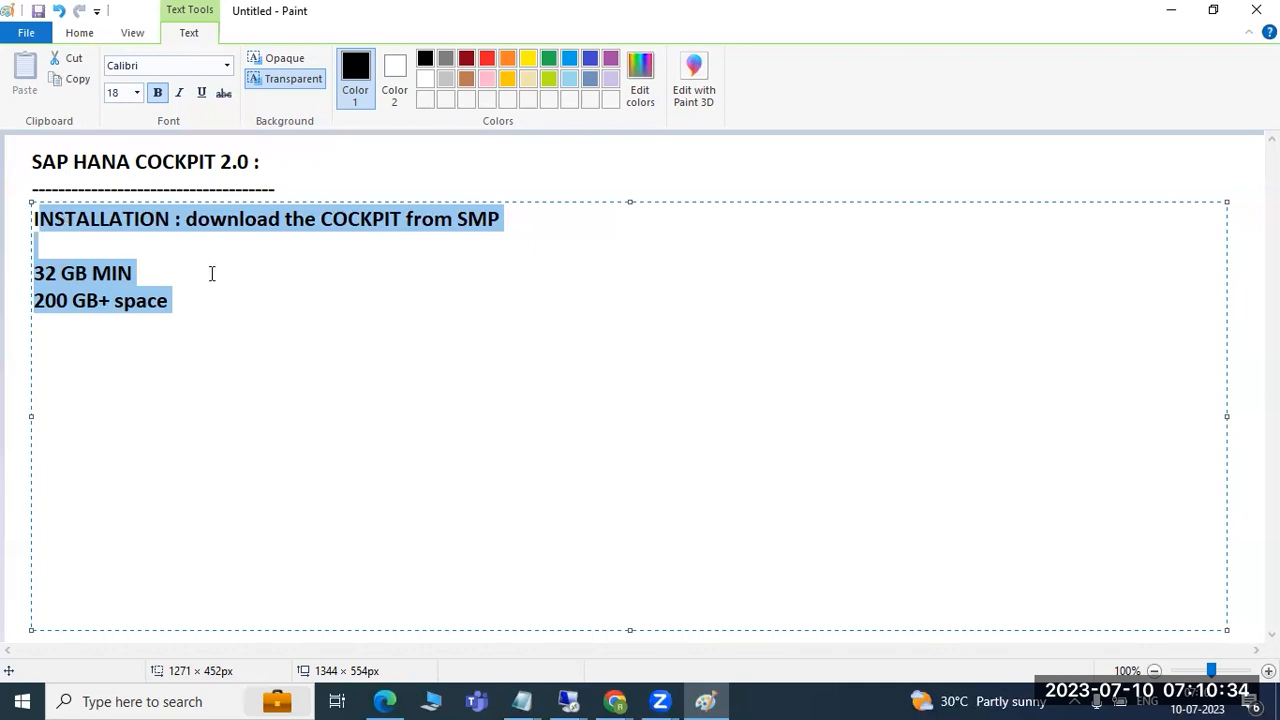
pyautogui.click(323, 163)
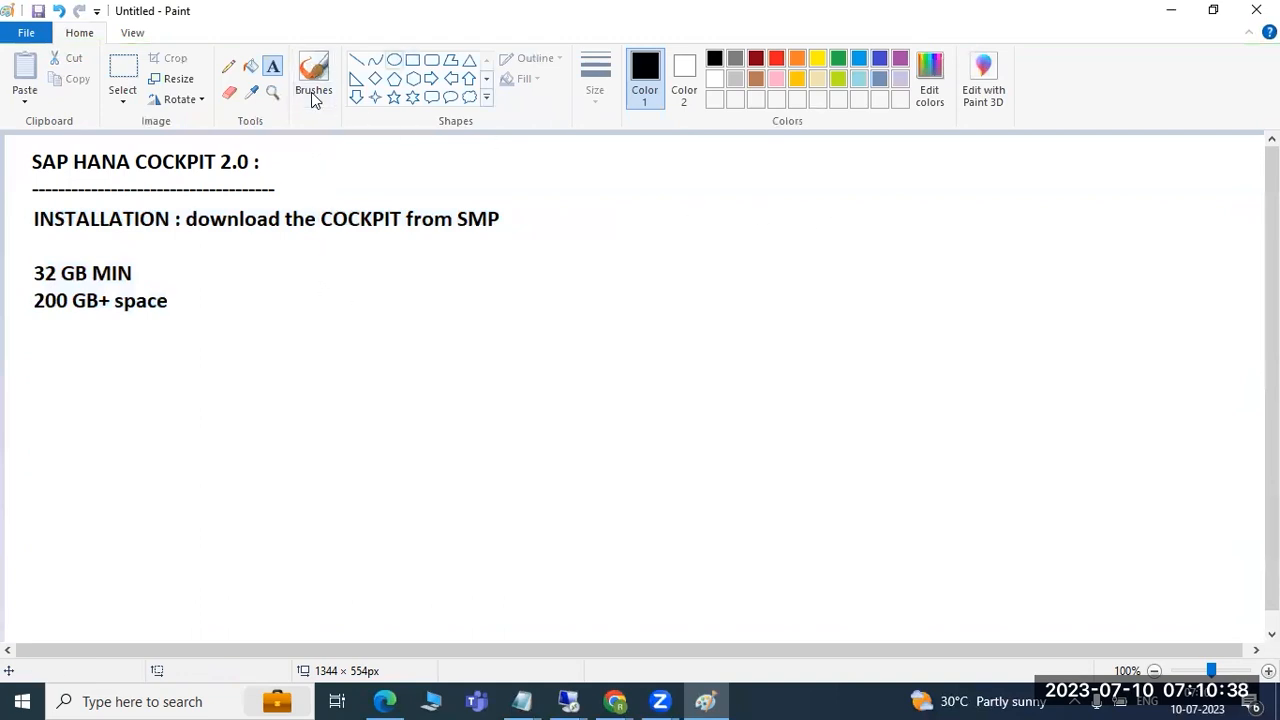
# Step: Draw a rectangle about 435 × 423 px beside the notes and shift it slightly up and to the left
pyautogui.click(412, 60)
pyautogui.moveTo(804, 206)
pyautogui.mouseDown()
pyautogui.moveTo(806, 274)
pyautogui.moveTo(1043, 529)
pyautogui.moveTo(1154, 592)
pyautogui.moveTo(1212, 600)
pyautogui.mouseUp()
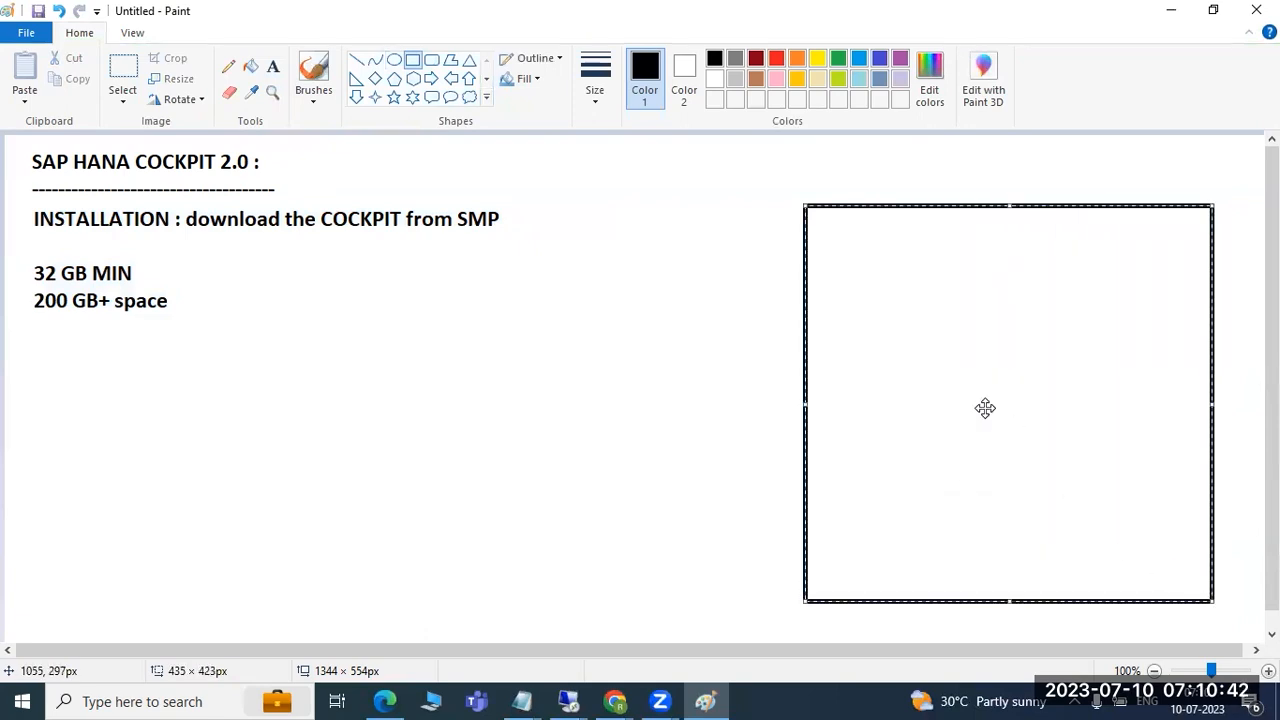
pyautogui.moveTo(893, 275)
pyautogui.mouseDown()
pyautogui.moveTo(866, 274)
pyautogui.moveTo(851, 251)
pyautogui.mouseUp()
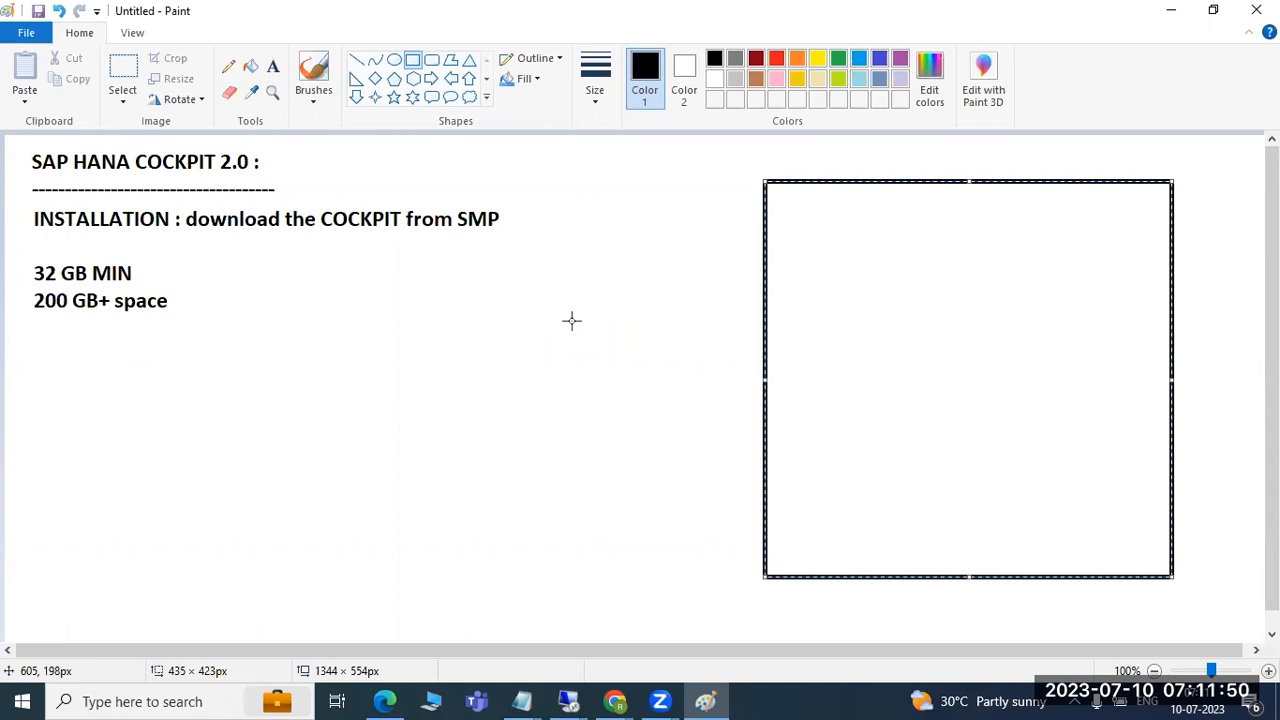
# Step: Switch to Remote Desktop Connection and connect to the preset server as Administrator, entering the account password
pyautogui.click(706, 700)
pyautogui.click(706, 700)
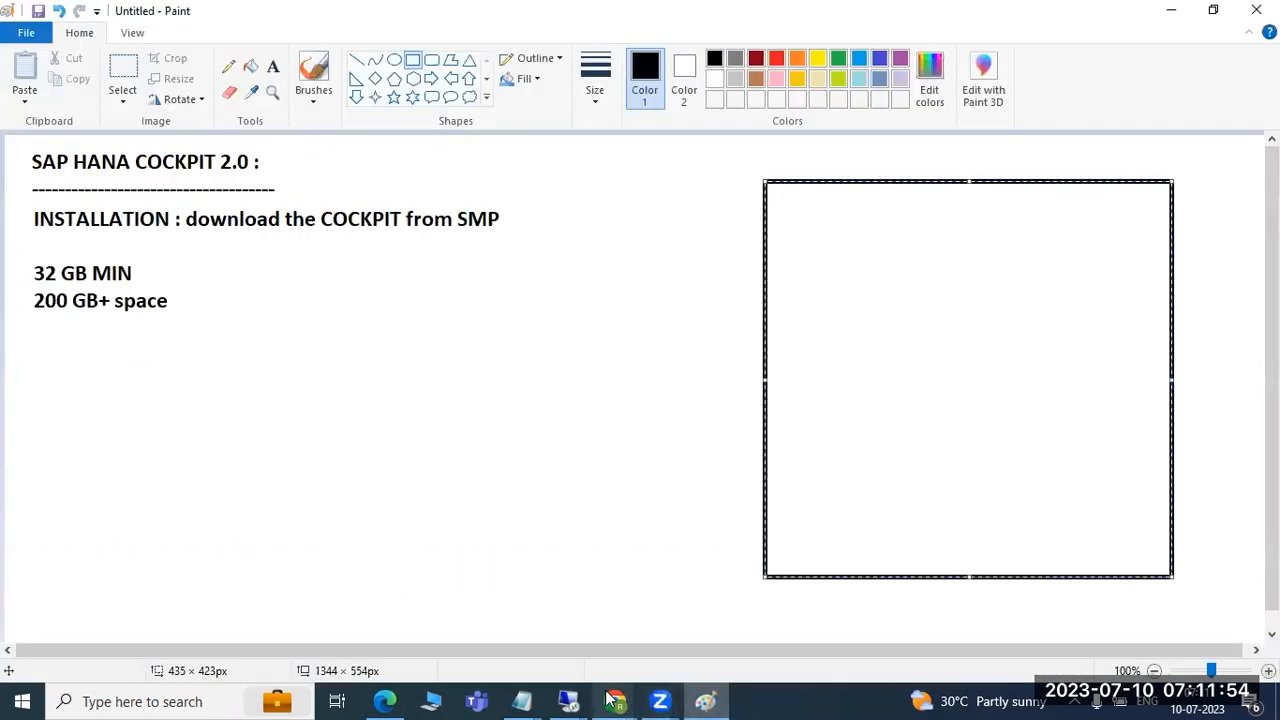
pyautogui.moveTo(572, 700)
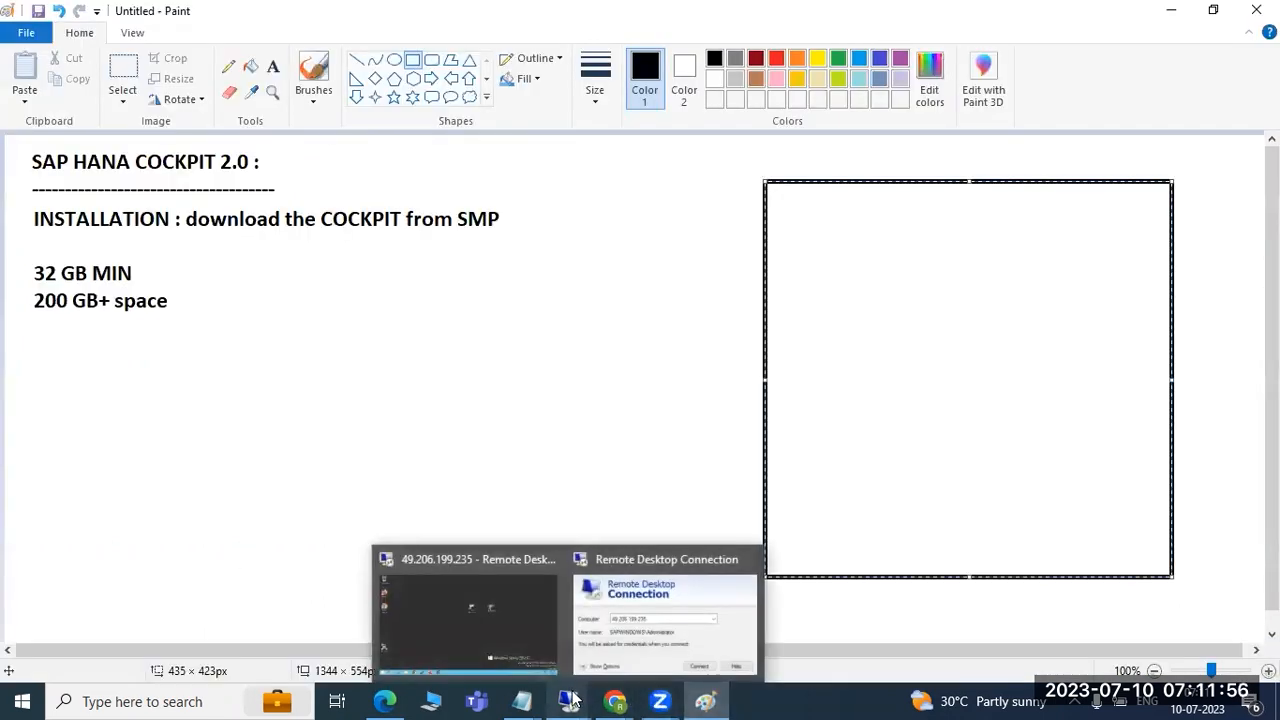
pyautogui.click(610, 626)
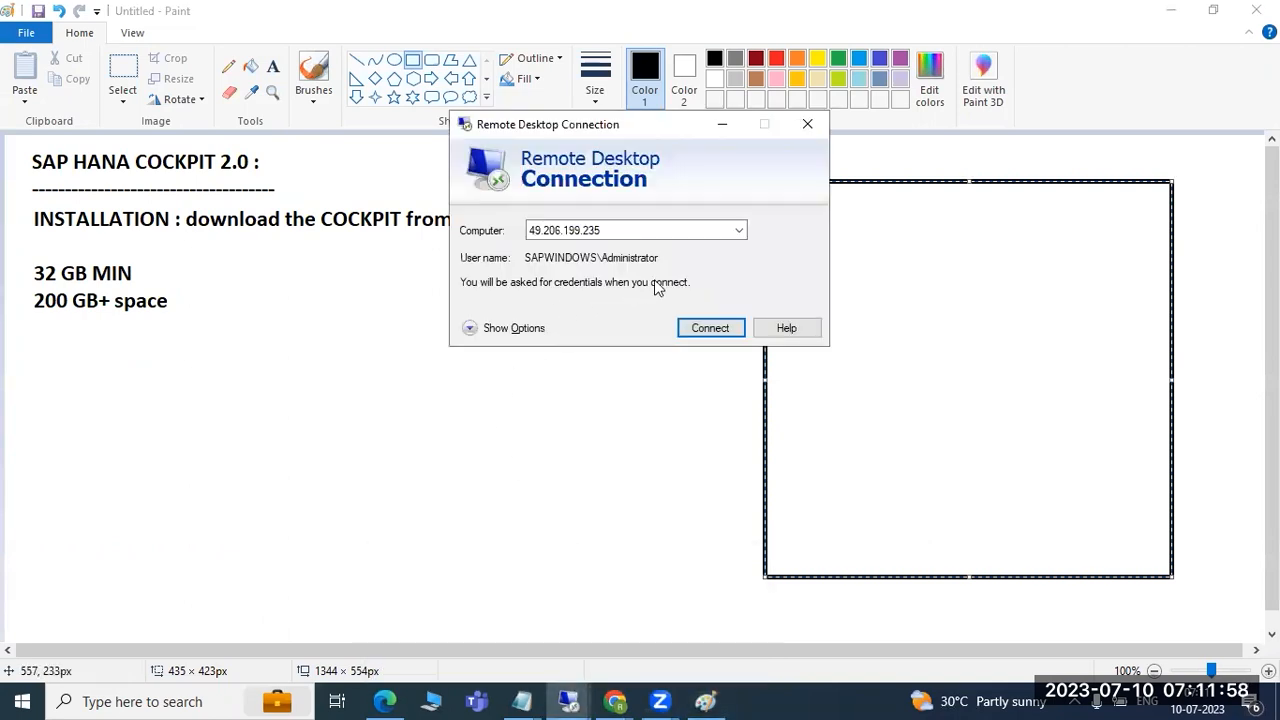
pyautogui.click(712, 326)
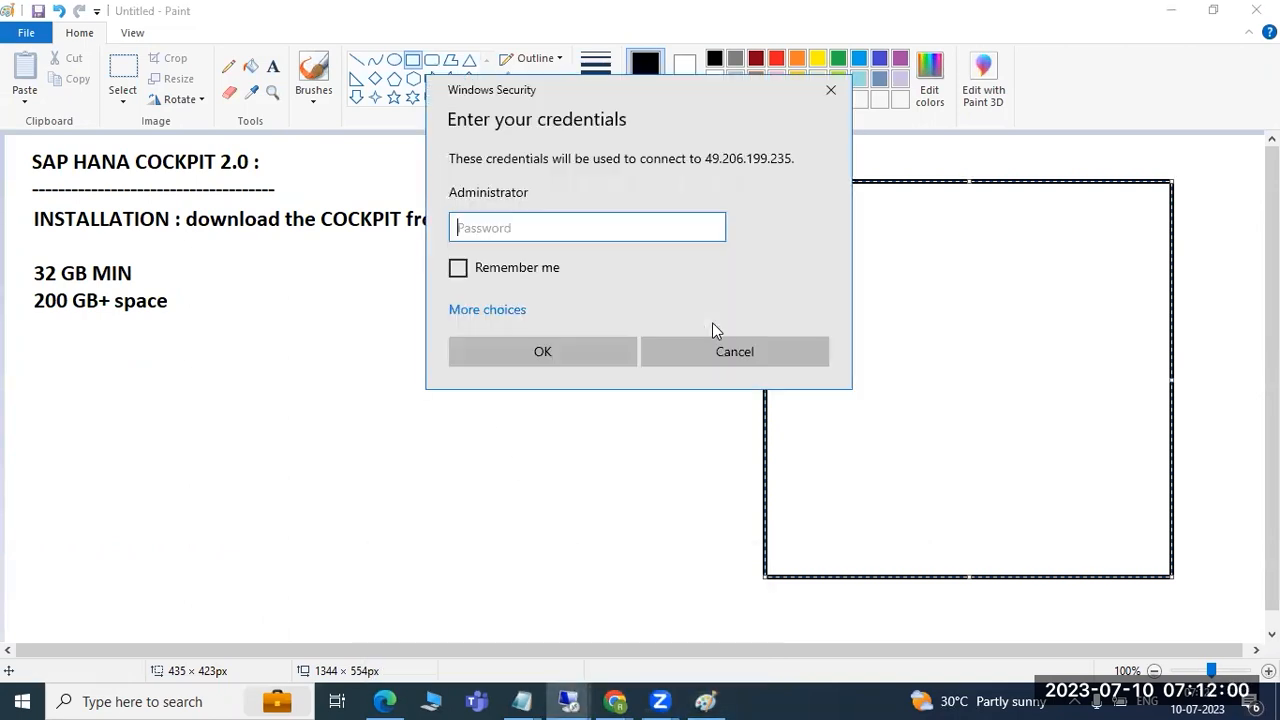
pyautogui.write('**********')
pyautogui.press('Return')
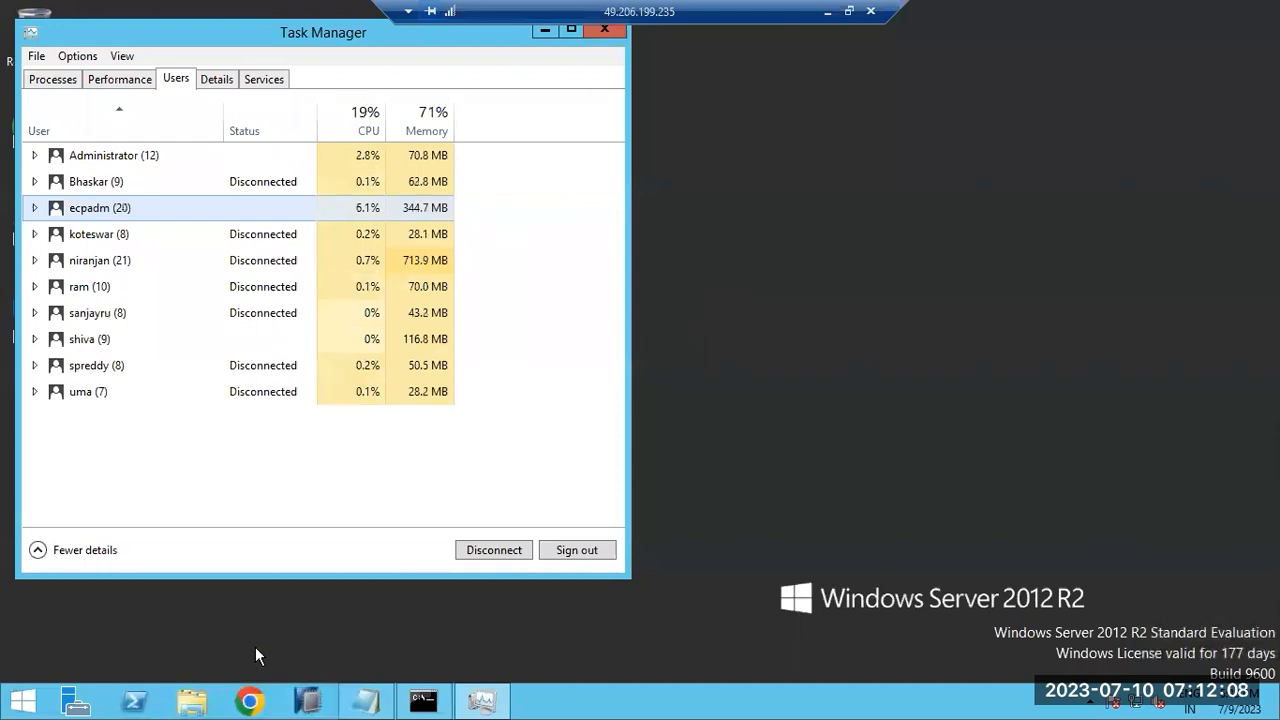
# Step: Open Chrome on the remote server and go through the SAP Service Marketplace shortcut to the SAP Support Portal home page
pyautogui.click(233, 703)
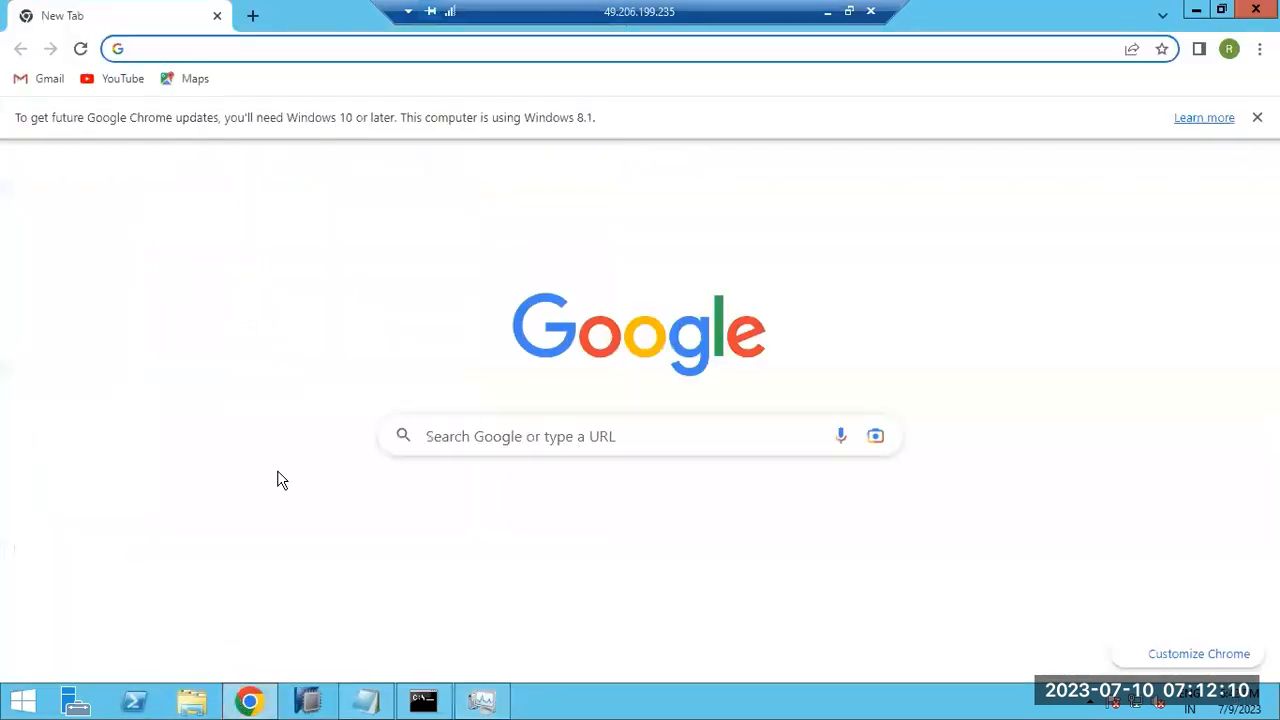
pyautogui.click(526, 541)
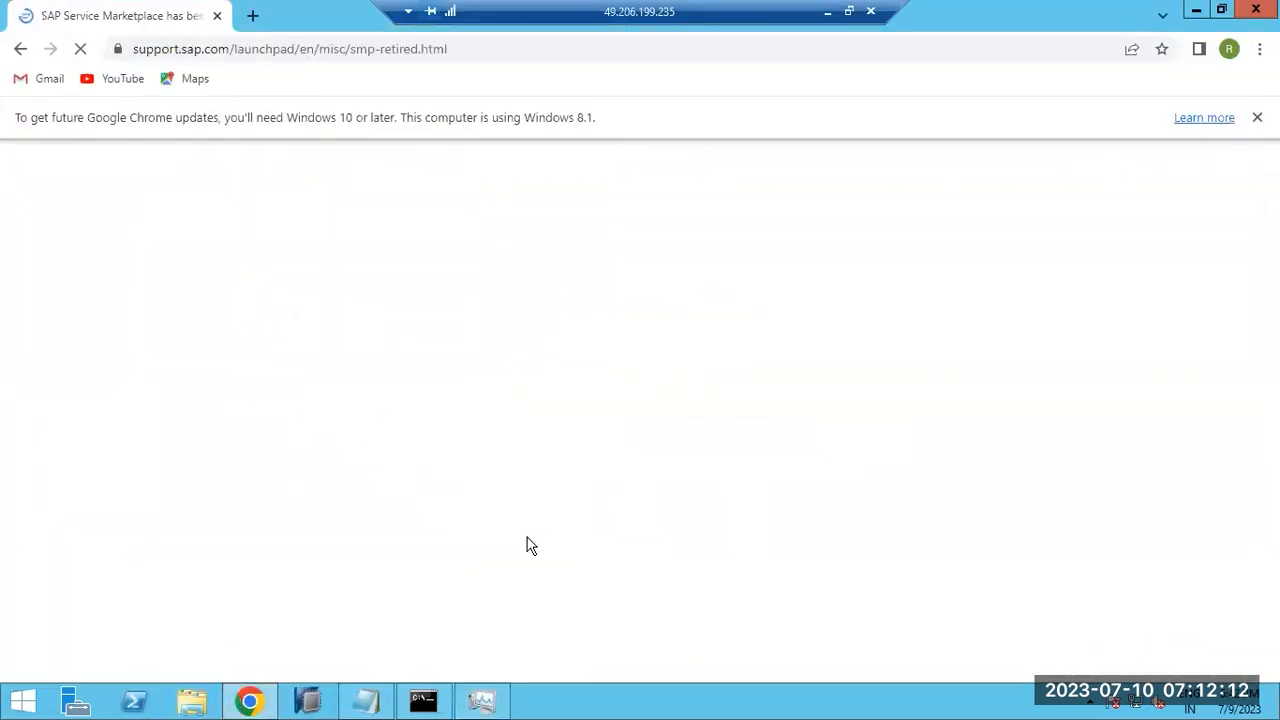
pyautogui.click(252, 15)
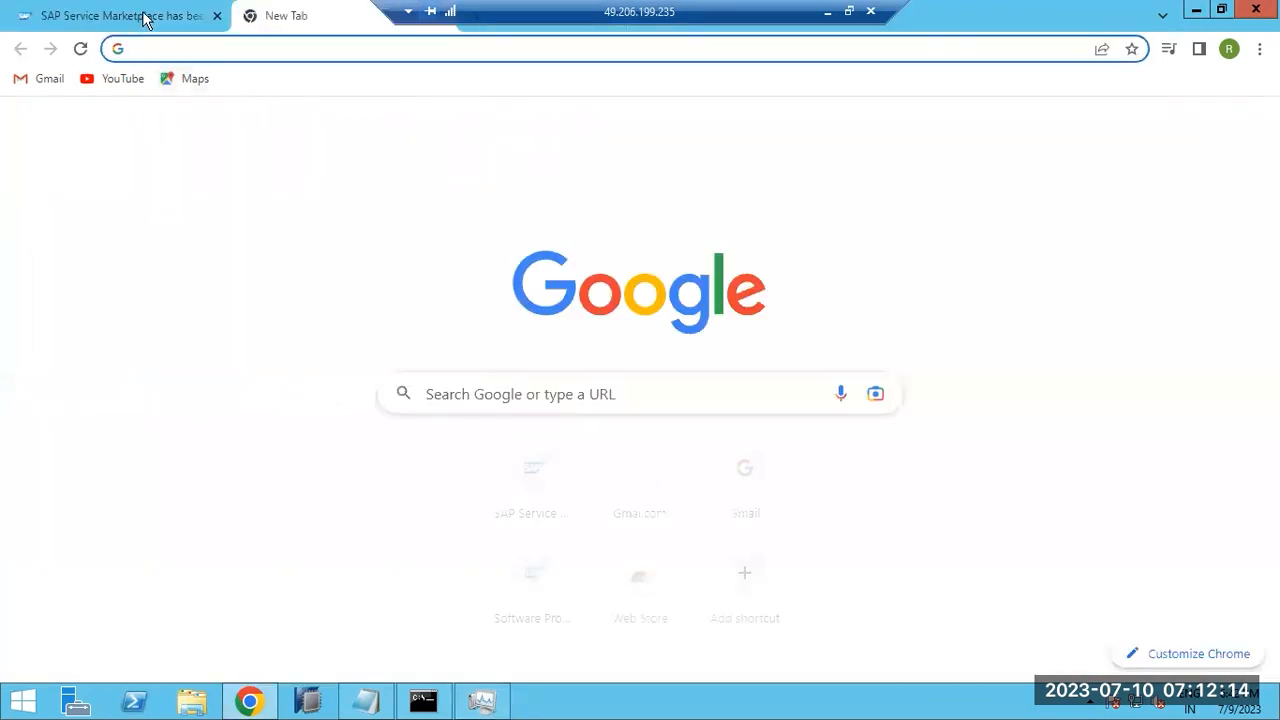
pyautogui.click(143, 14)
pyautogui.click(306, 522)
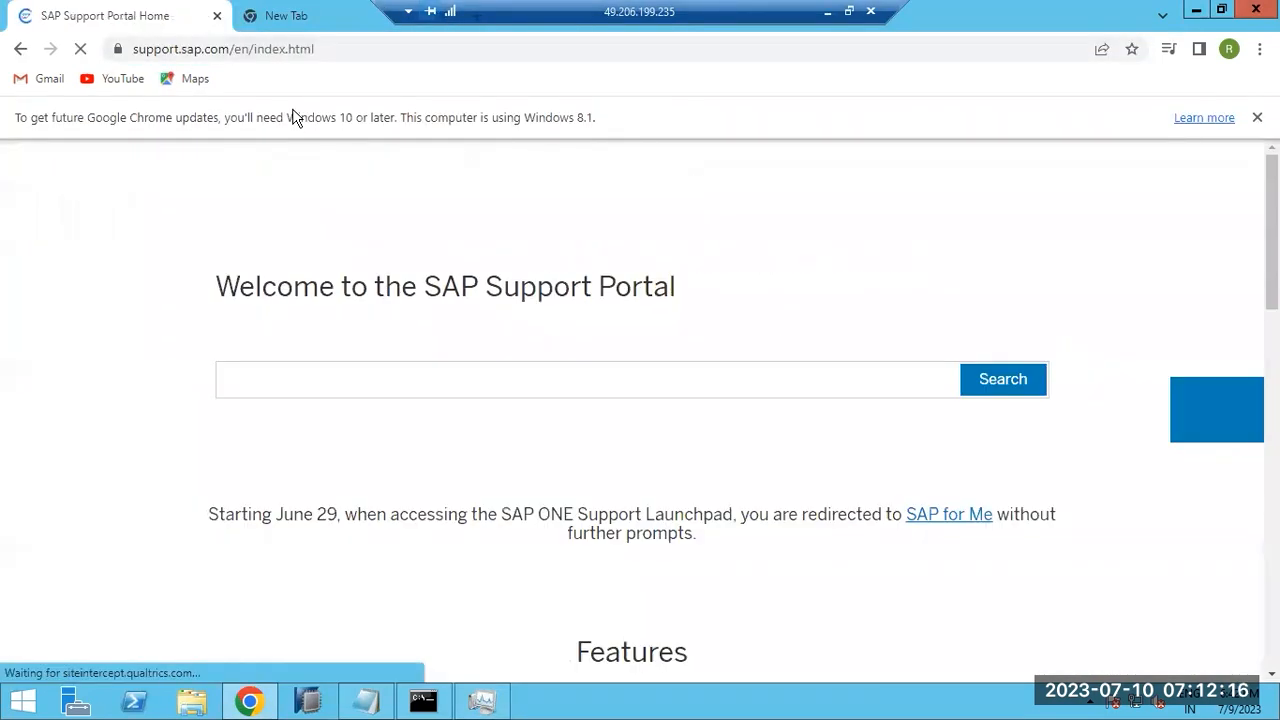
pyautogui.hotkey('ctrl', 'Tab')
pyautogui.click(125, 14)
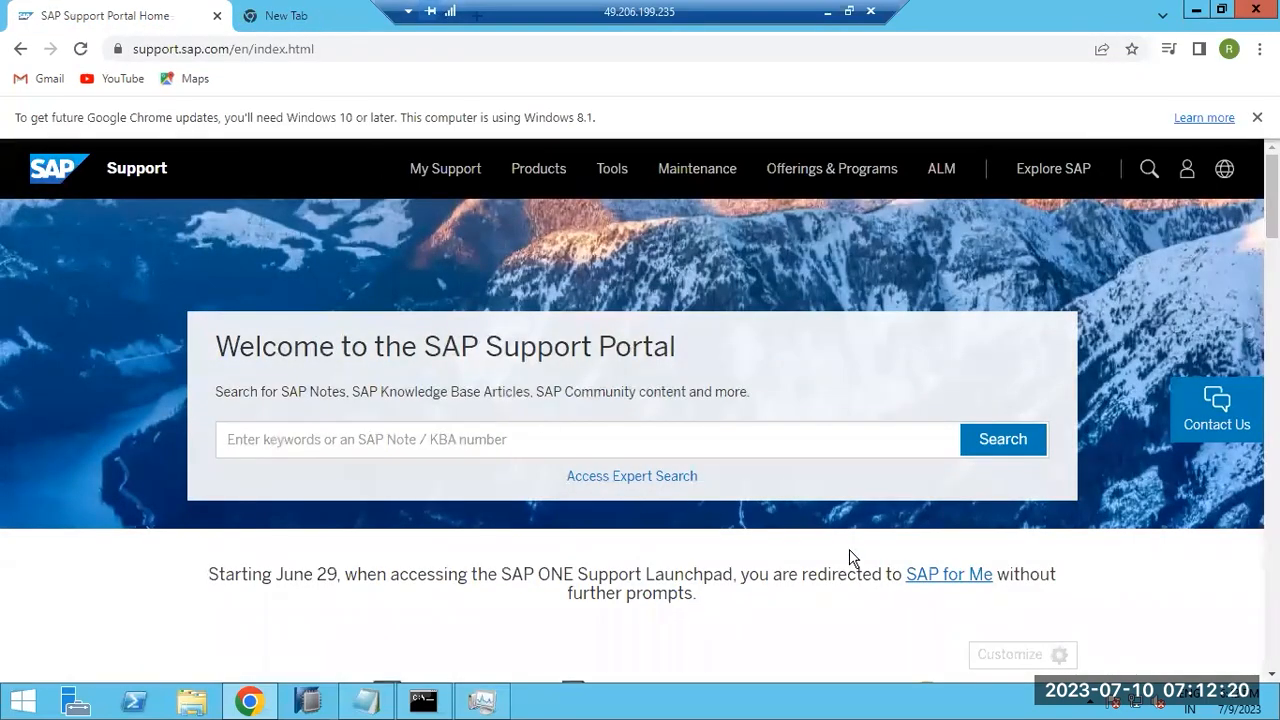
# Step: Open Software Downloads from the SAP Support Portal and return to the portal page while it loads
pyautogui.scroll(-1, 849, 557)
pyautogui.click(810, 612)
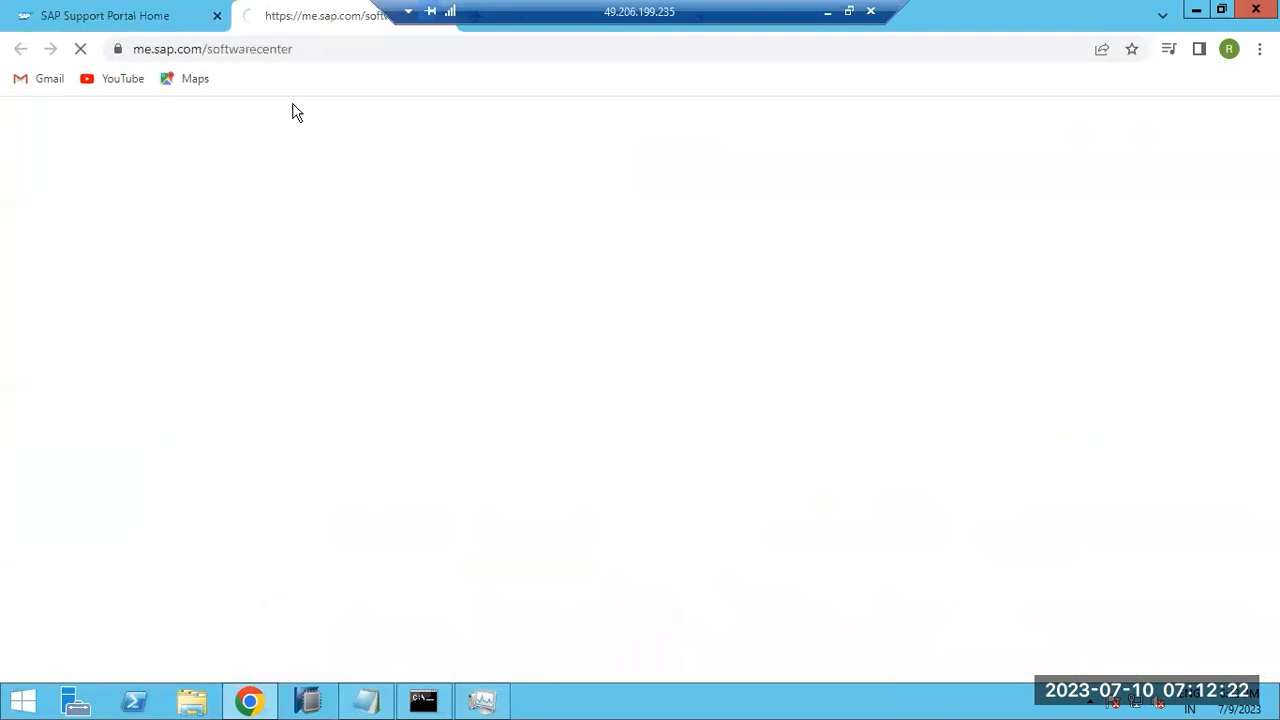
pyautogui.click(114, 16)
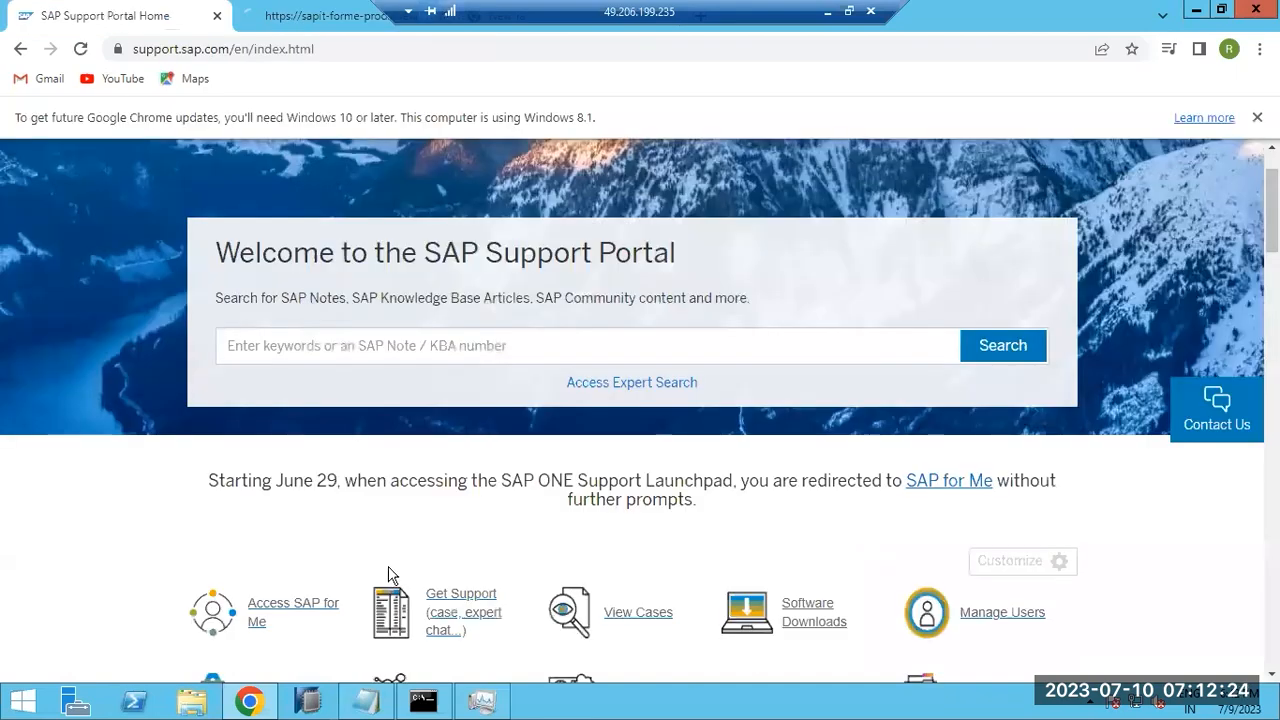
# Step: Show the remote desktop, launch WinSCP and start an SFTP session to the host saphana
pyautogui.rightClick(647, 708)
pyautogui.click(700, 624)
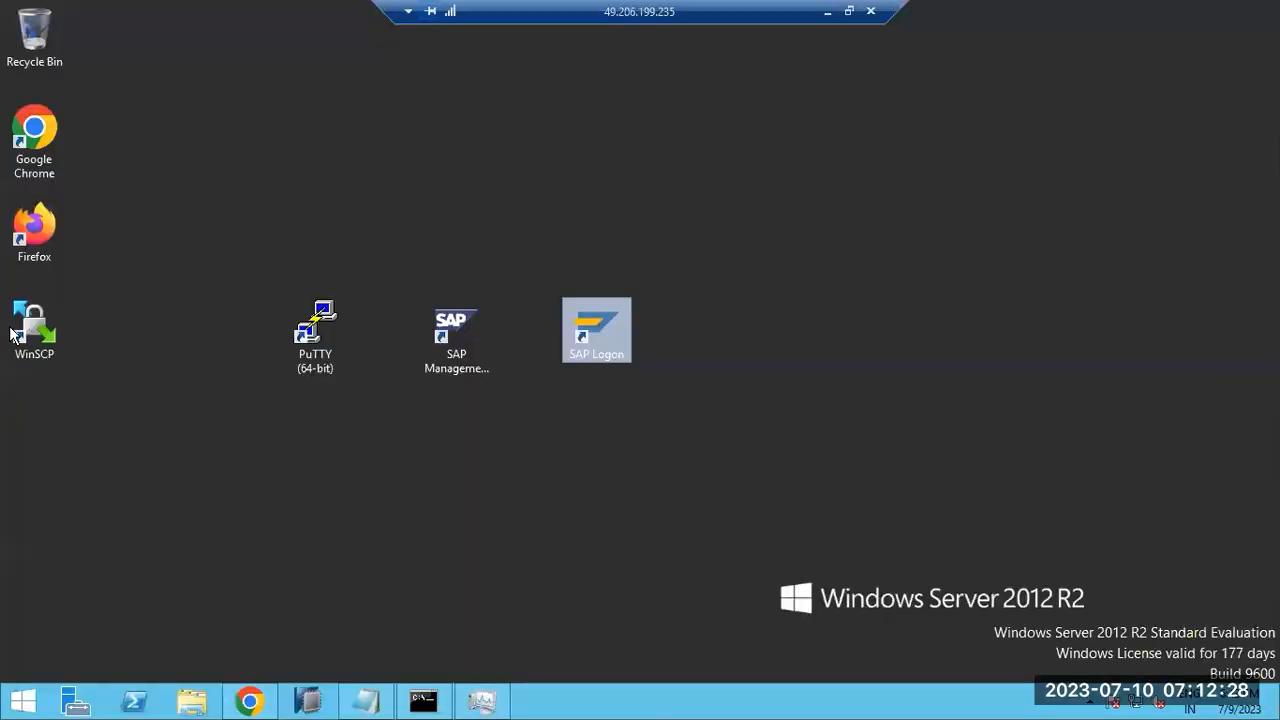
pyautogui.doubleClick(14, 318)
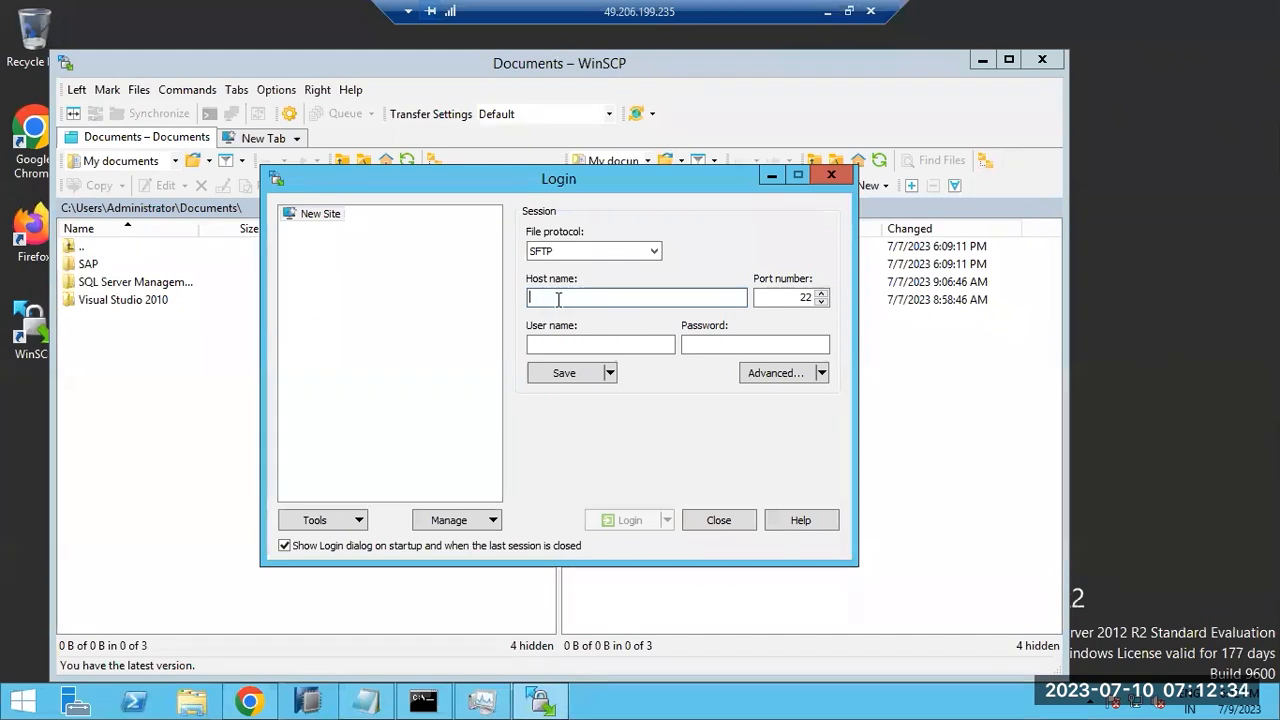
pyautogui.write('saphana')
pyautogui.press('Return')
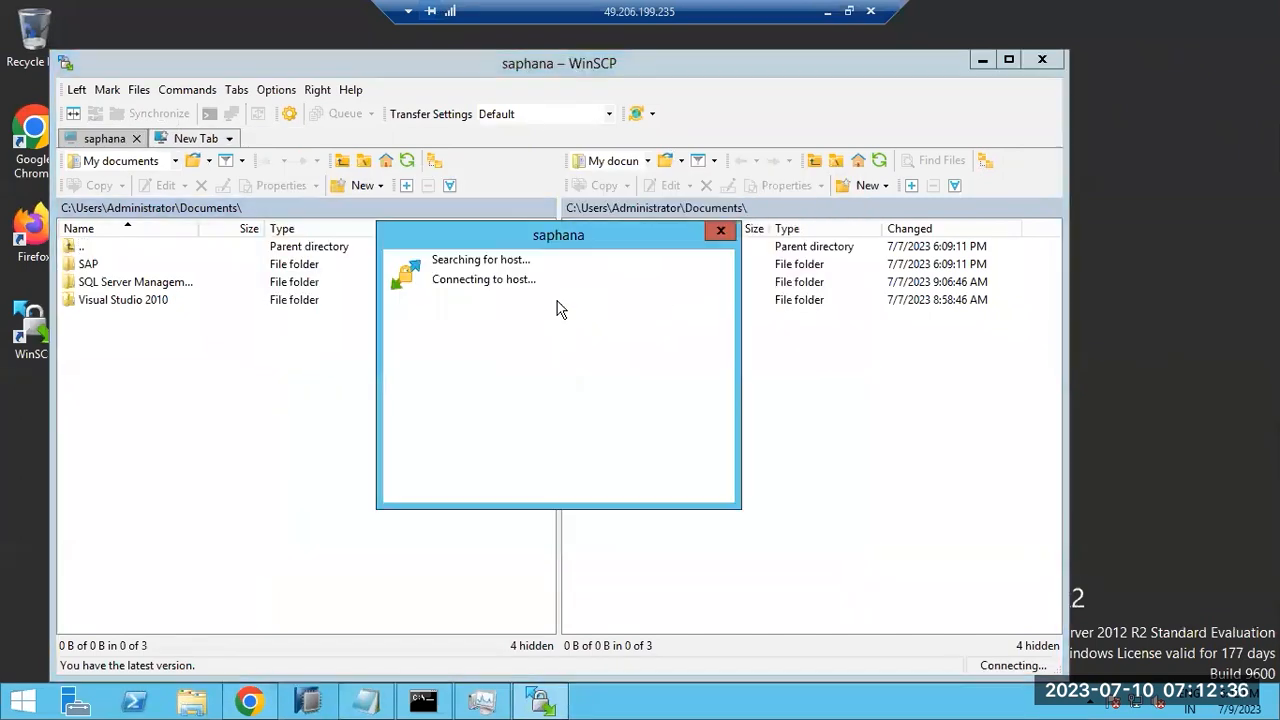
pyautogui.click(500, 510)
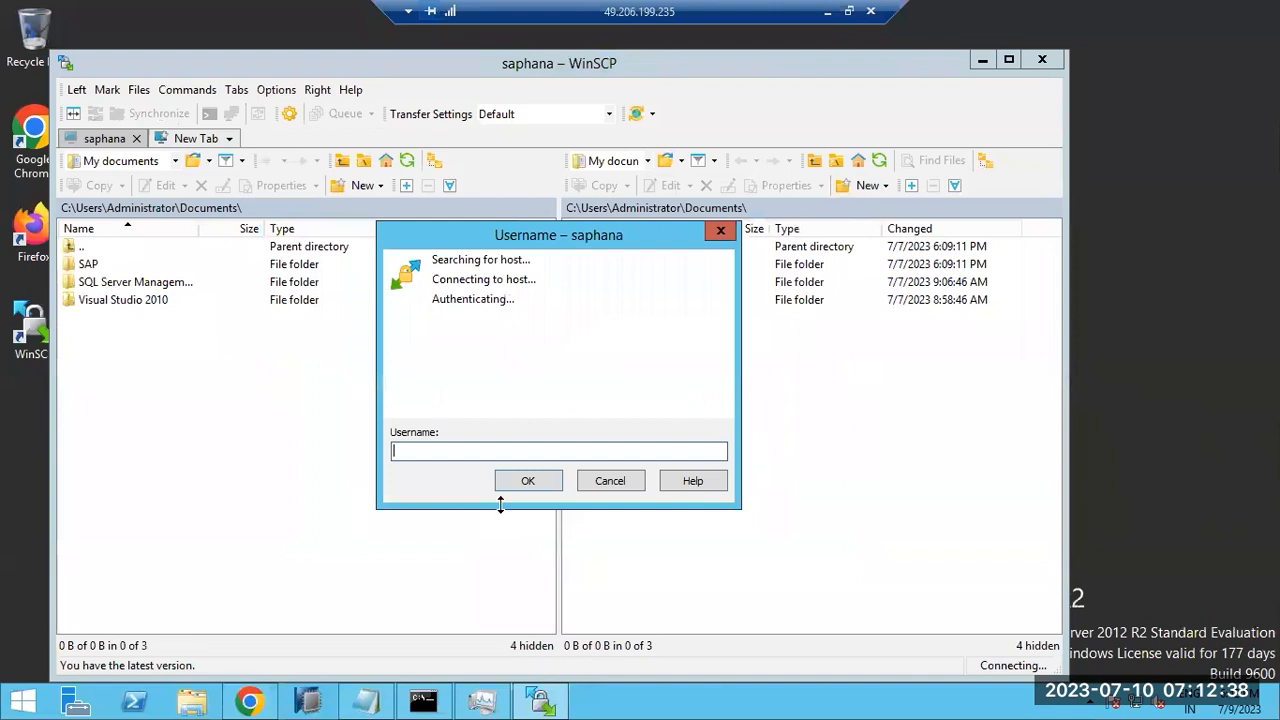
# Step: Log in to the saphana session as root with the account password
pyautogui.write('root')
pyautogui.press('Return')
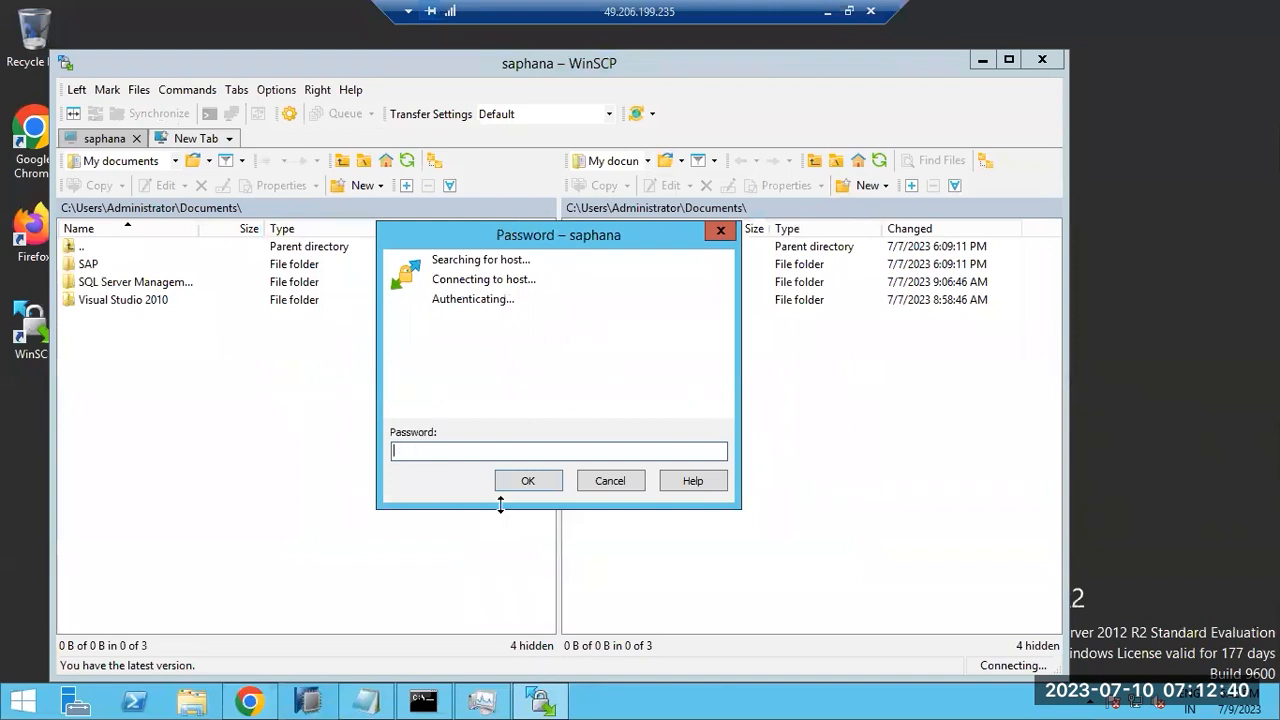
pyautogui.write('••••••')
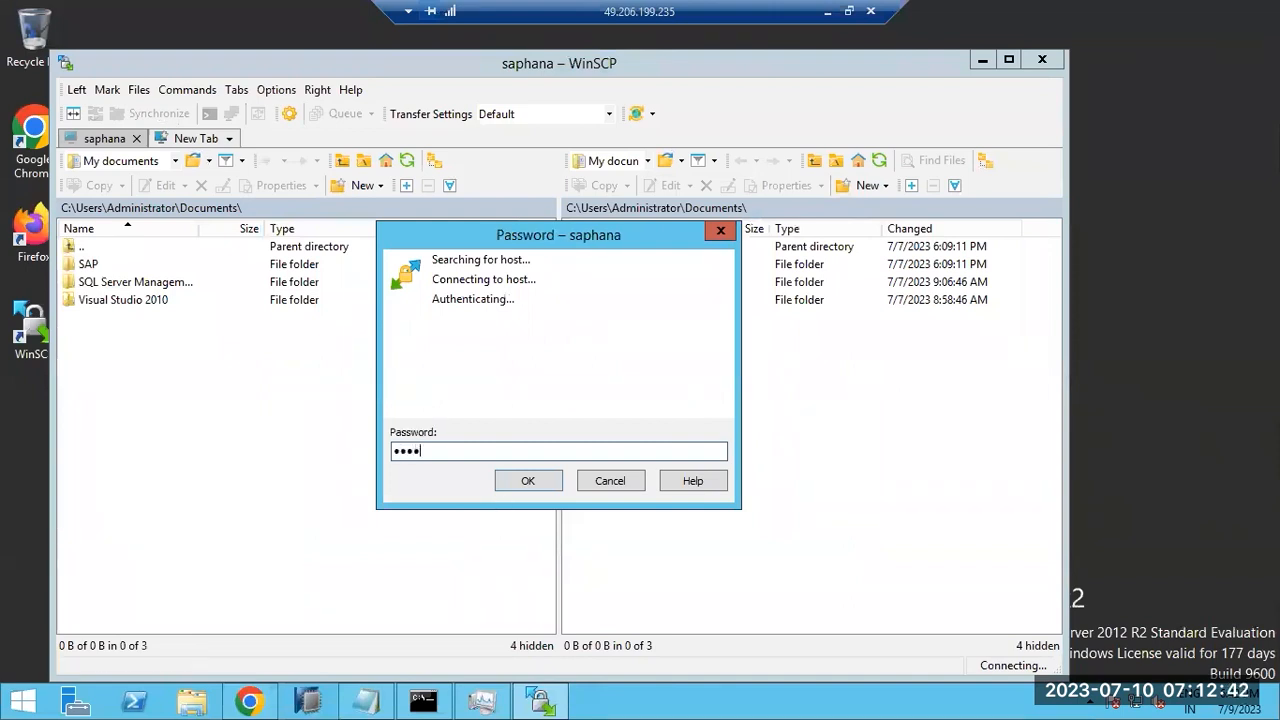
pyautogui.press('Return')
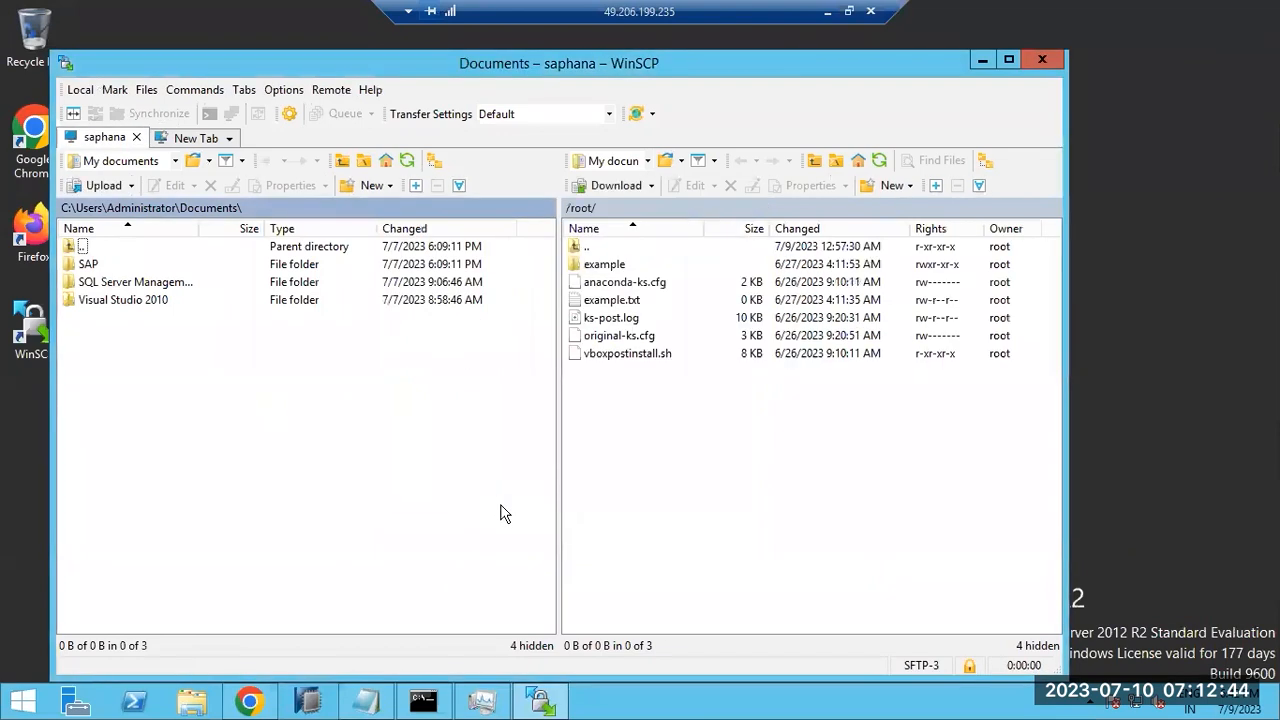
# Step: Open the /media directory on the saphana host
pyautogui.click(654, 206)
pyautogui.write('/media')
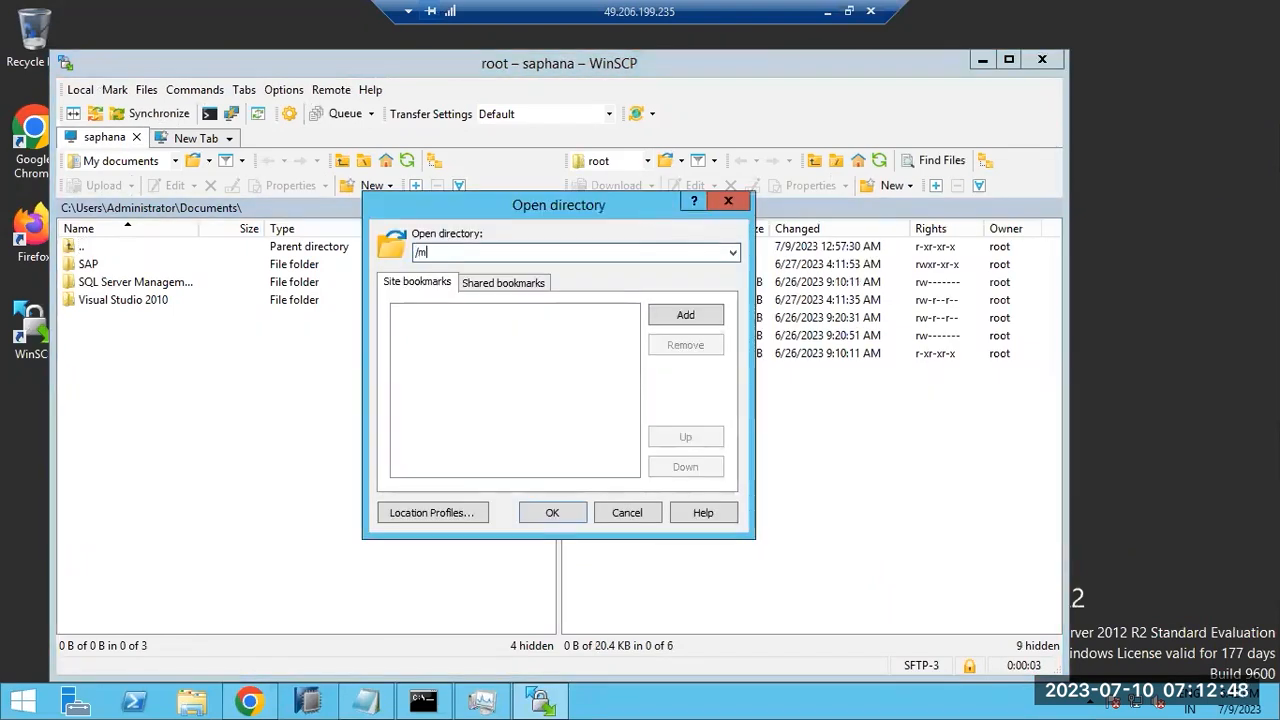
pyautogui.press('Return')
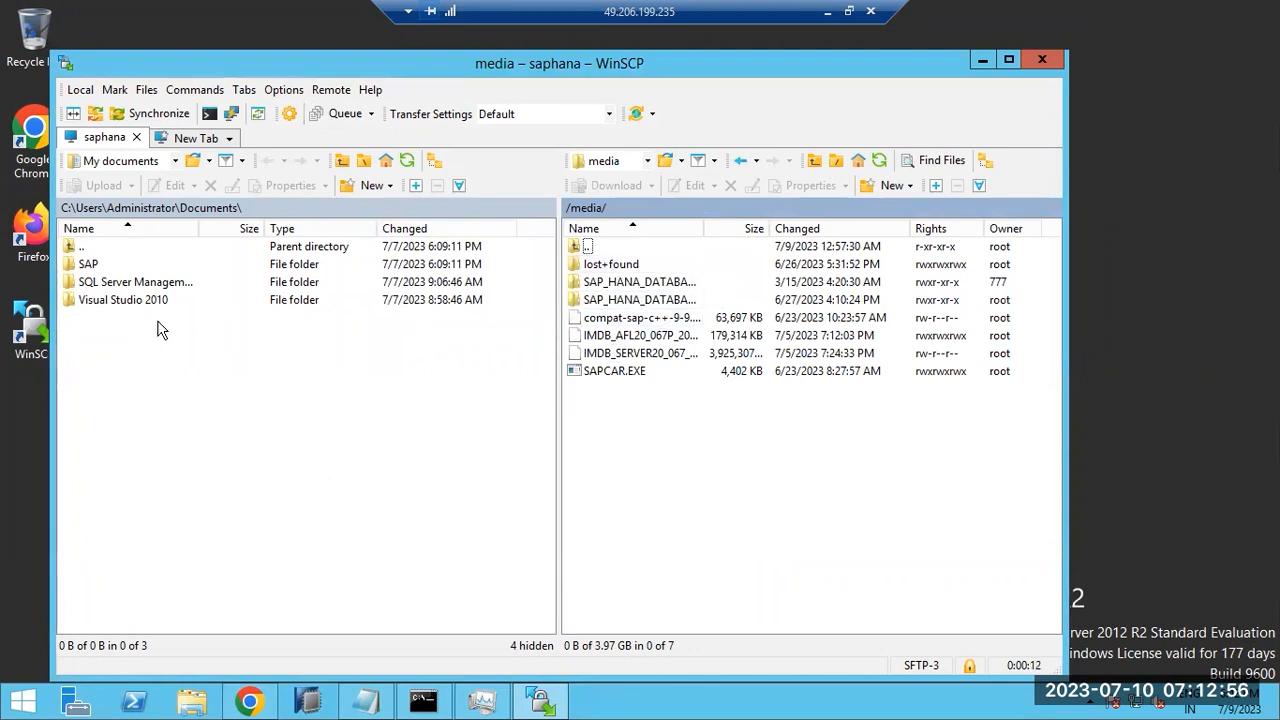
# Step: Switch back to the Software Center in Chrome and open letter H in the alphabetical index of Support Packages & Patches
pyautogui.click(249, 700)
pyautogui.click(295, 15)
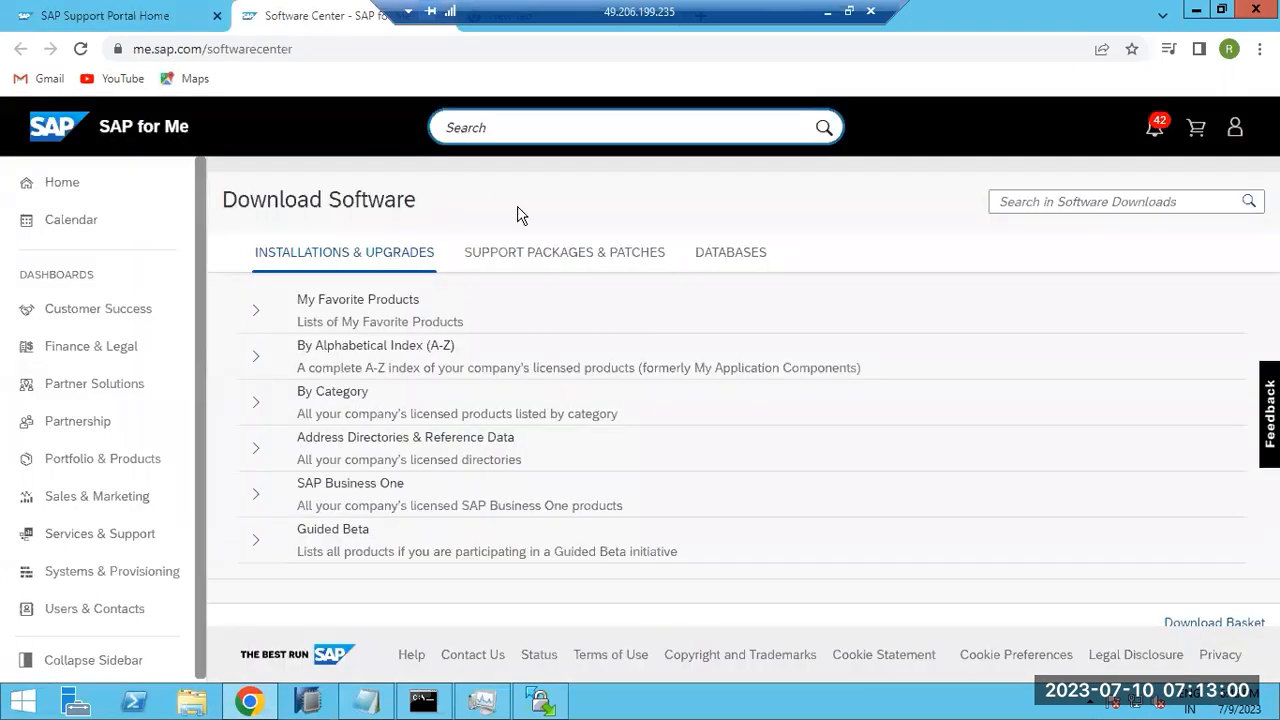
pyautogui.click(531, 258)
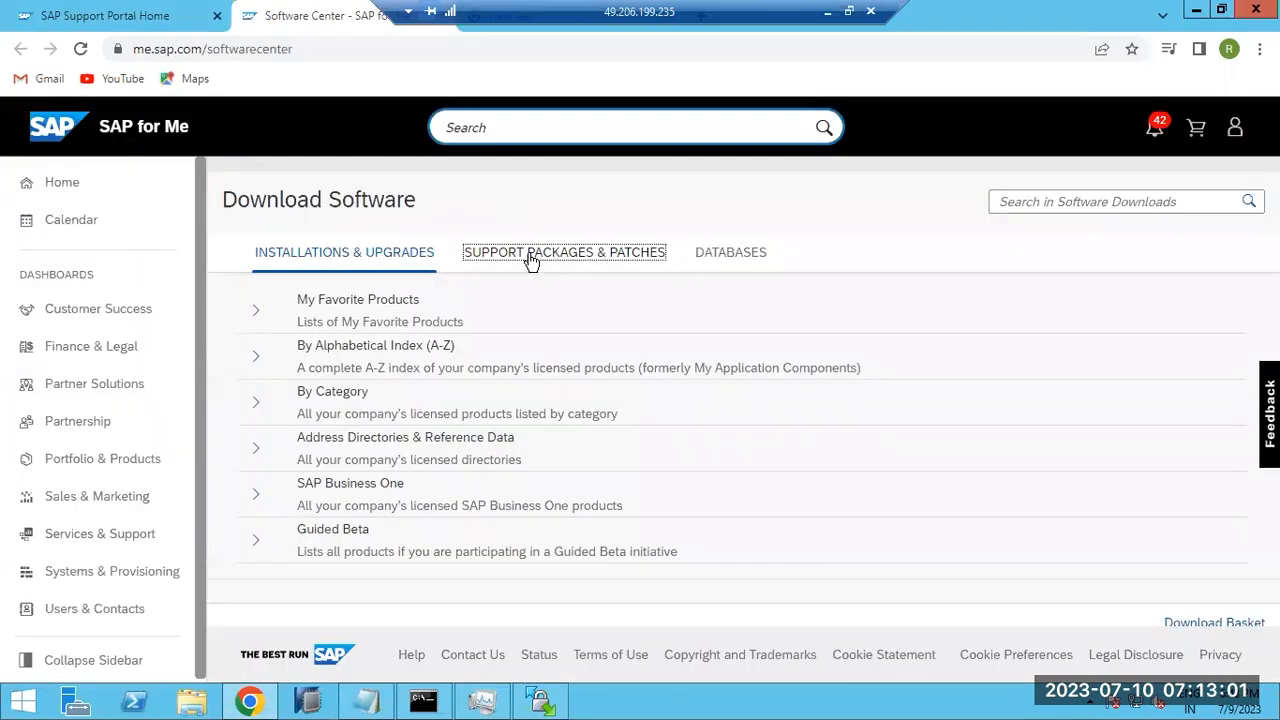
pyautogui.click(254, 360)
pyautogui.scroll(-2, 347, 453)
pyautogui.scroll(-4, 347, 453)
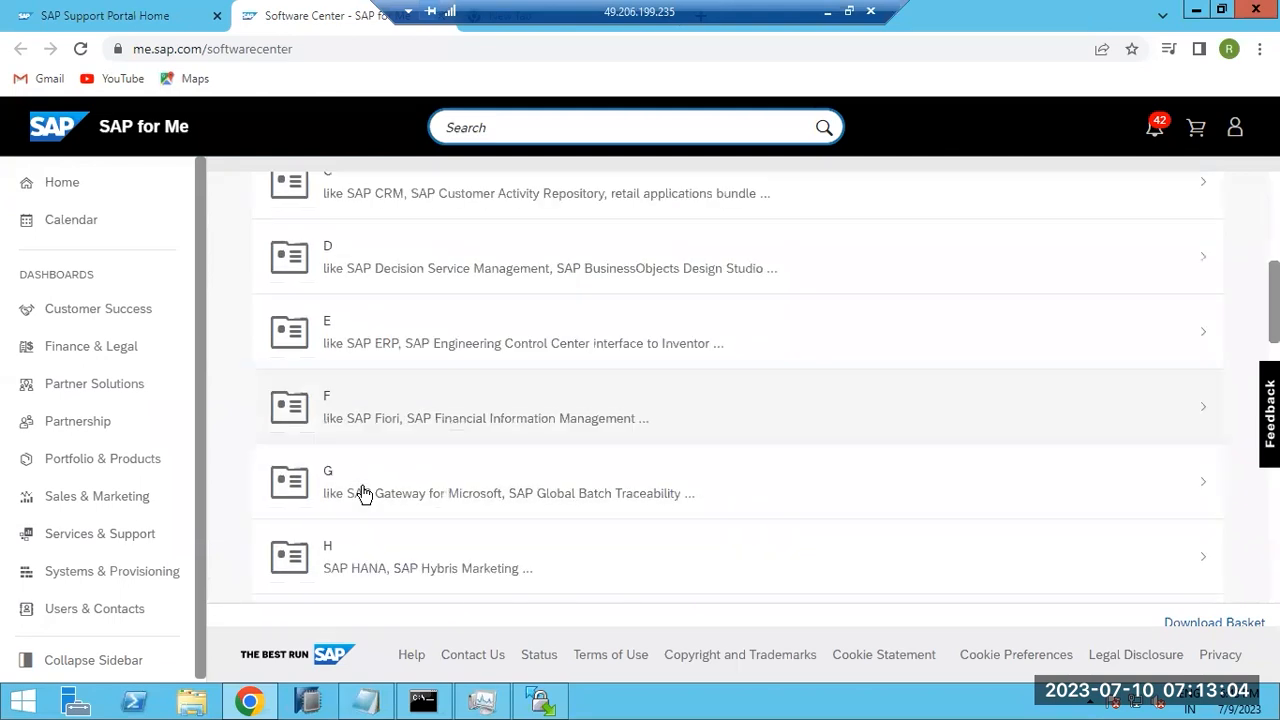
pyautogui.click(363, 476)
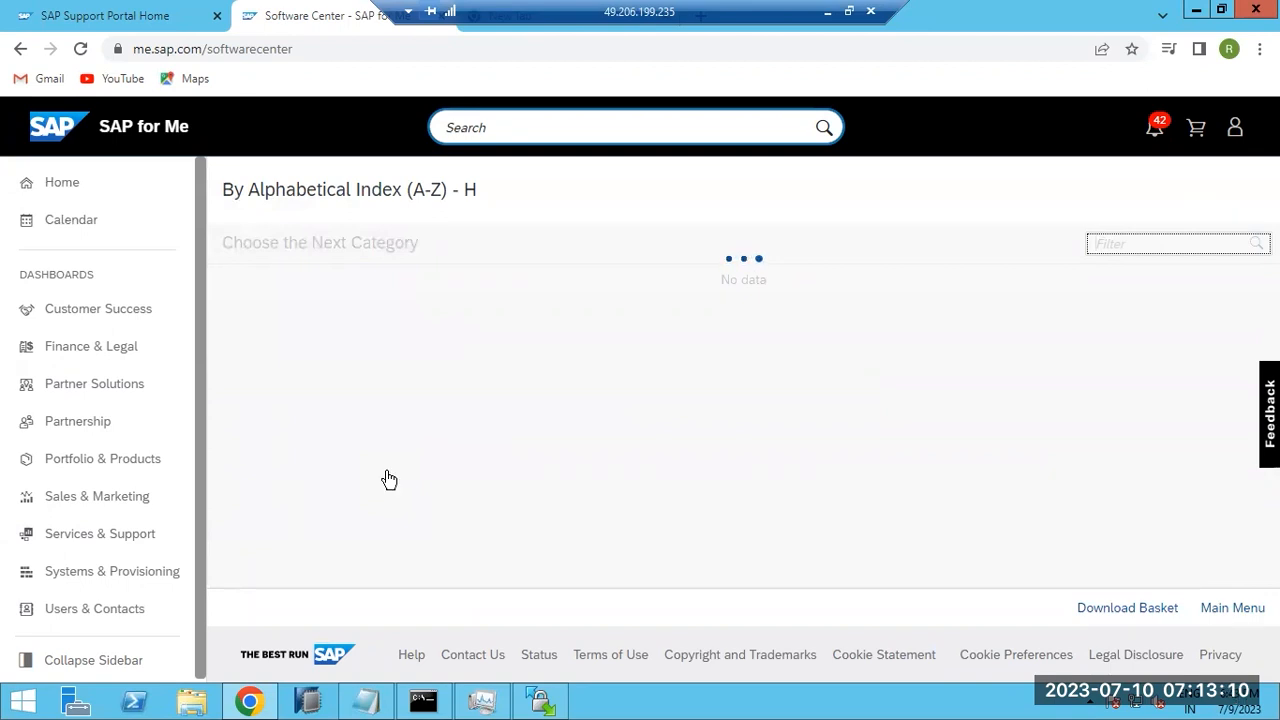
# Step: Find SAP HANA PLATFORM EDITION in the letter H list and open SAP HANA PLATFORM EDITION 2.0
pyautogui.scroll(-10, 389, 479)
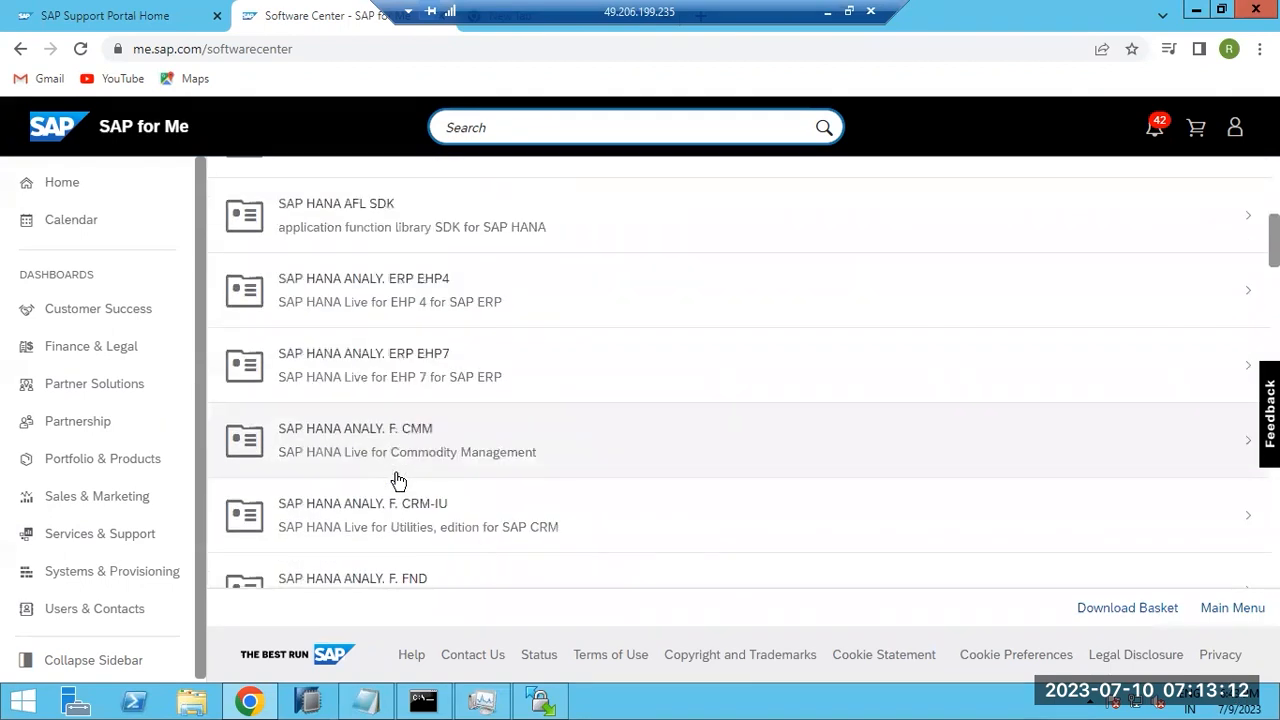
pyautogui.scroll(-12, 397, 481)
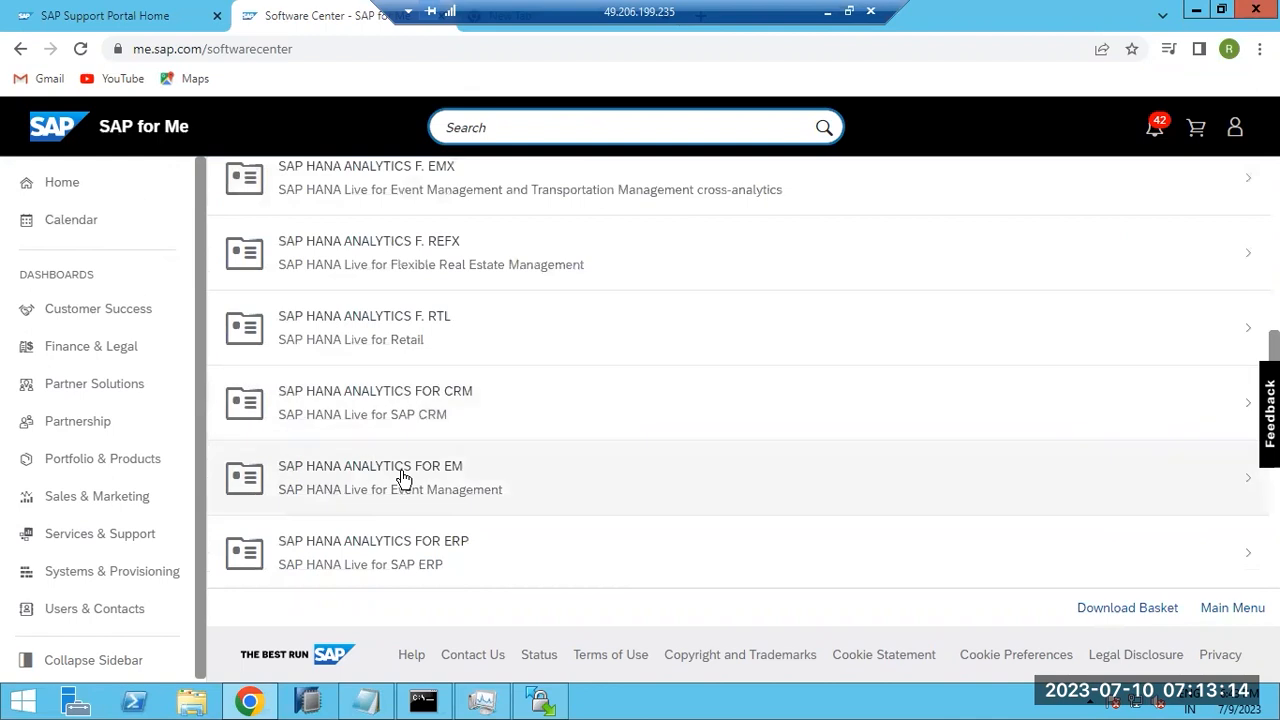
pyautogui.scroll(-6, 409, 474)
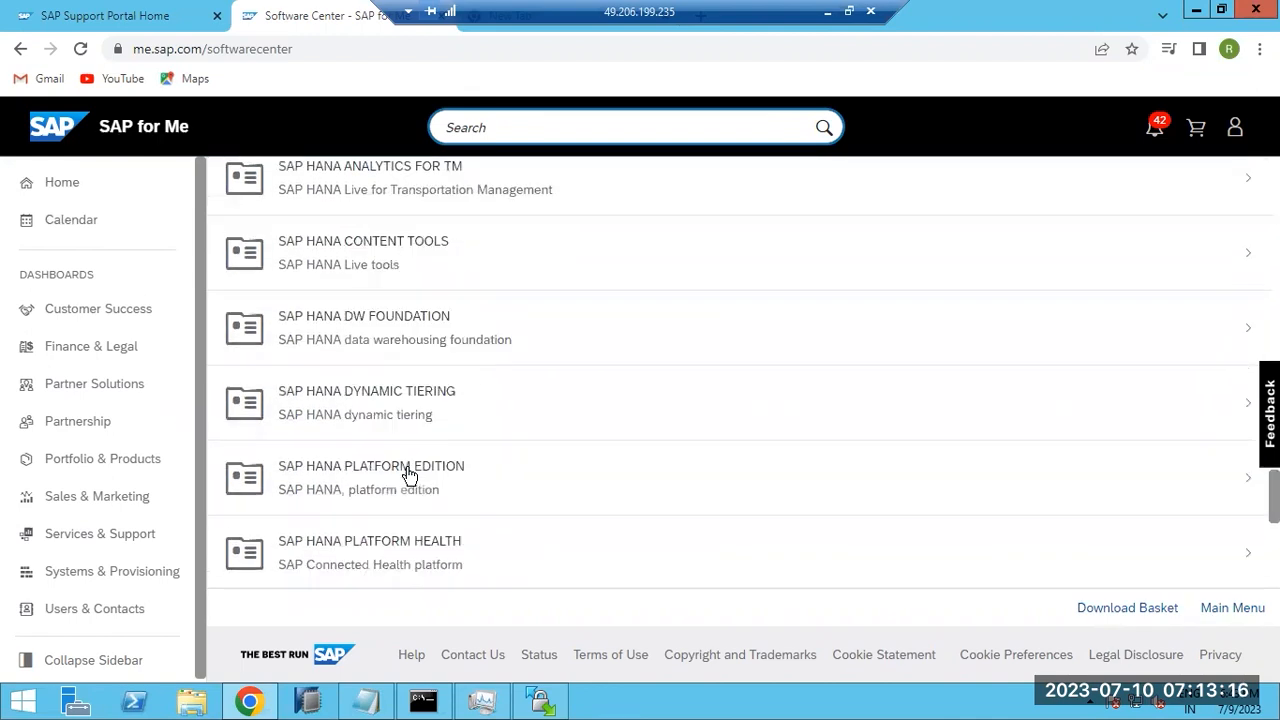
pyautogui.click(409, 477)
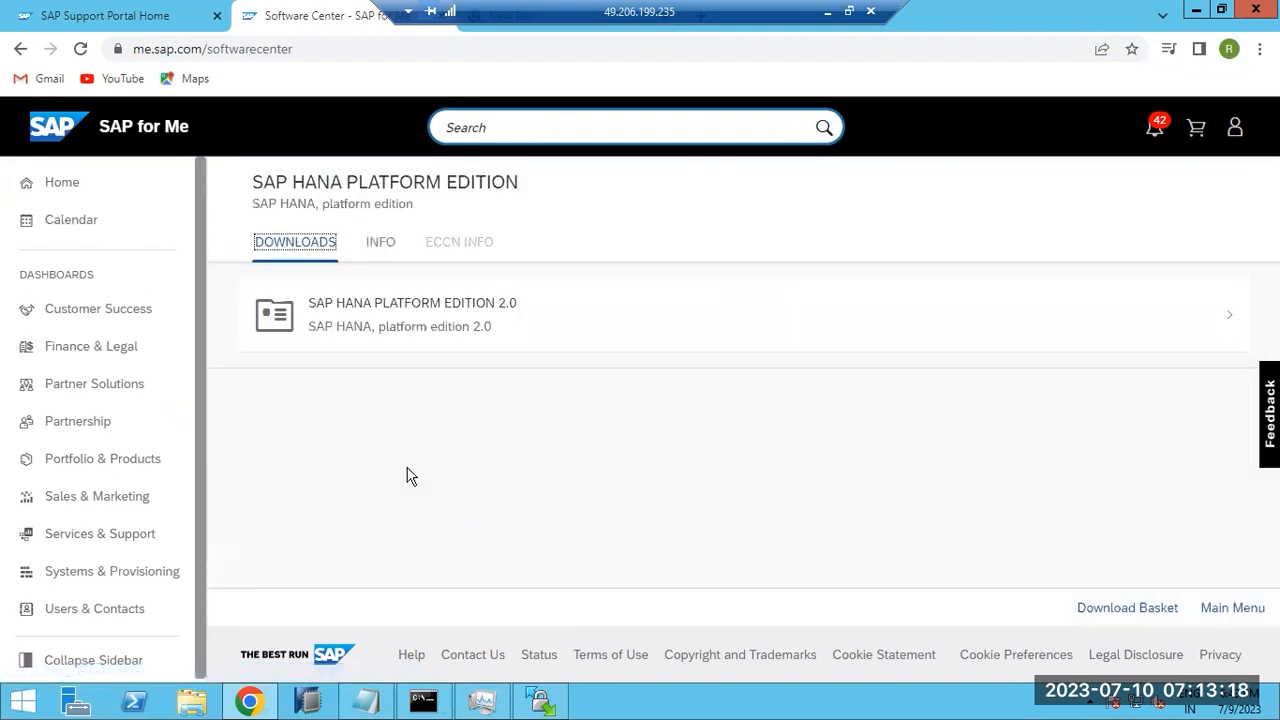
pyautogui.click(410, 328)
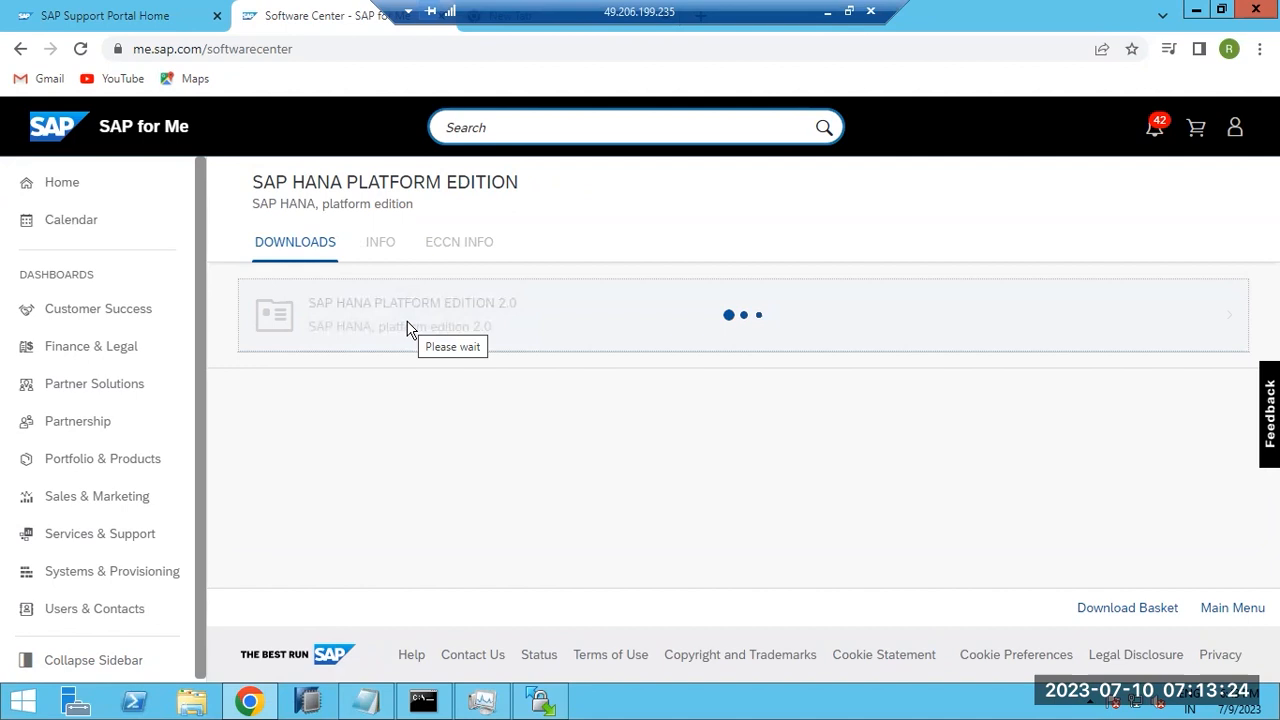
pyautogui.moveTo(250, 182); pyautogui.dragTo(537, 179)
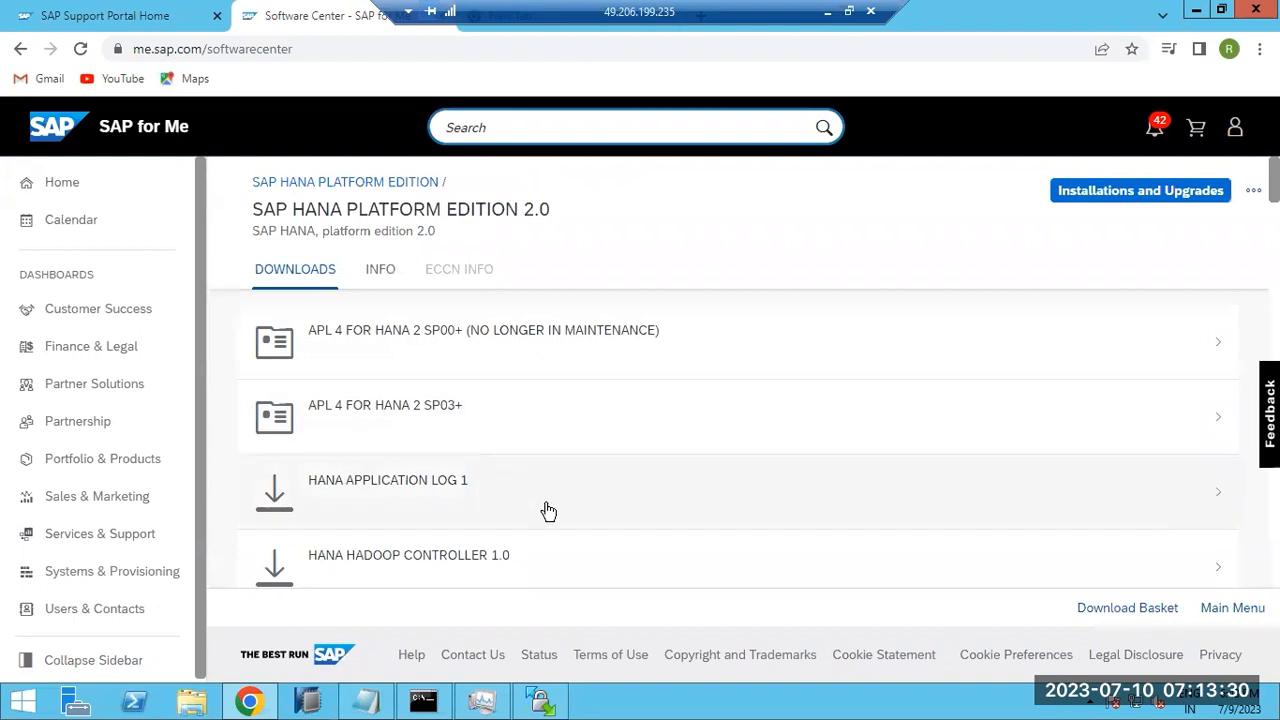
# Step: Open the SAP HANA COCKPIT 2.0 downloads within SAP HANA PLATFORM EDITION 2.0
pyautogui.scroll(-10, 548, 511)
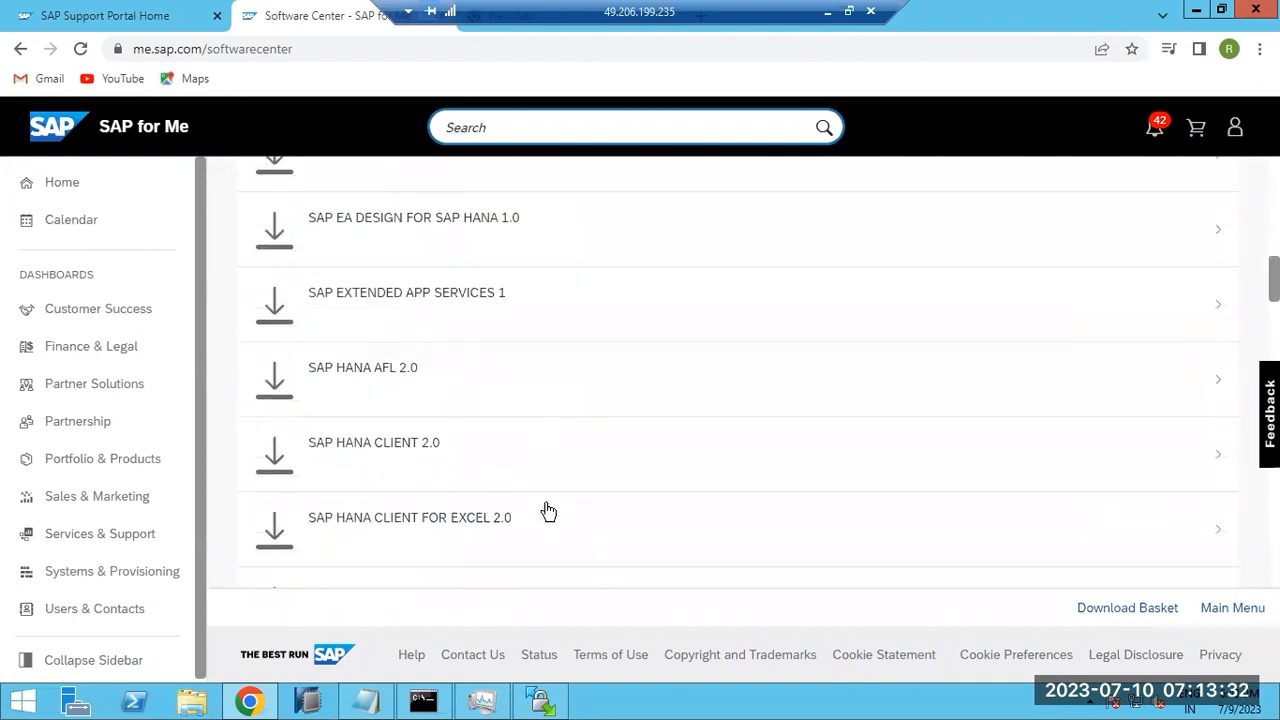
pyautogui.scroll(-1, 548, 511)
pyautogui.click(449, 510)
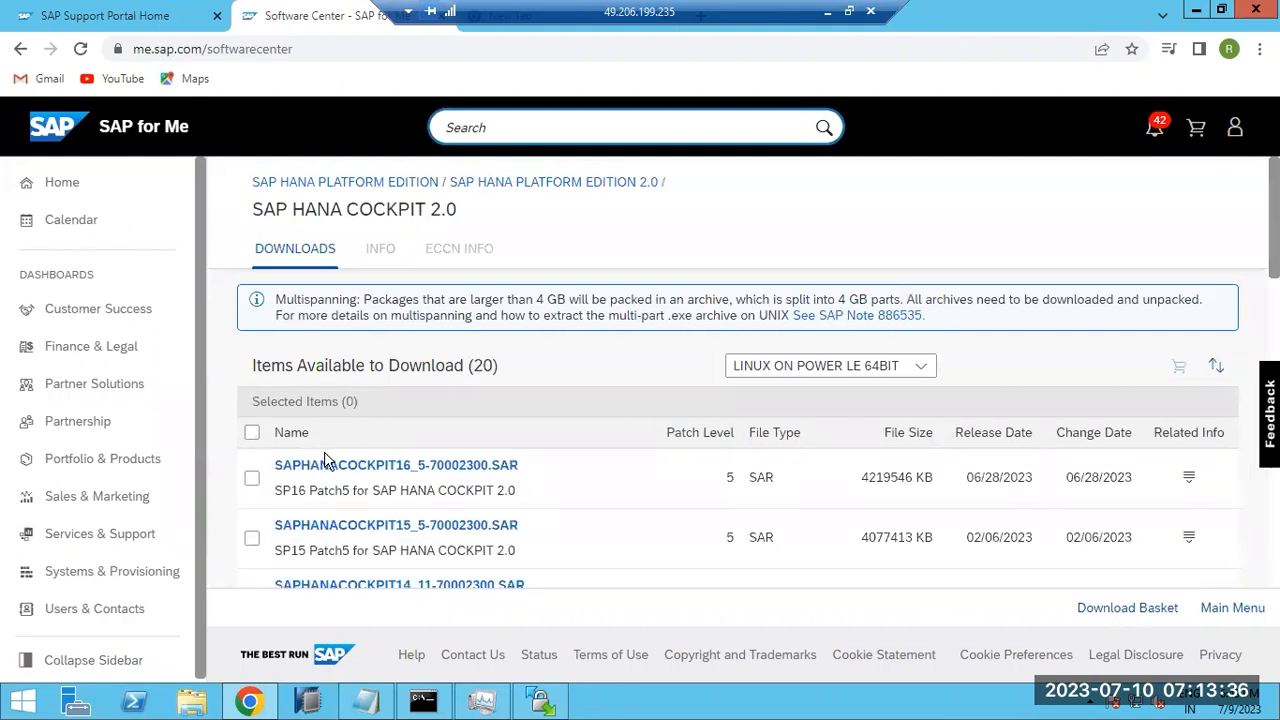
# Step: Set the download platform to LINUX ON X86_64 64BIT and download the SP16 Patch5 package SAPHANACOCKPIT16_5-70002299.SAR
pyautogui.click(779, 367)
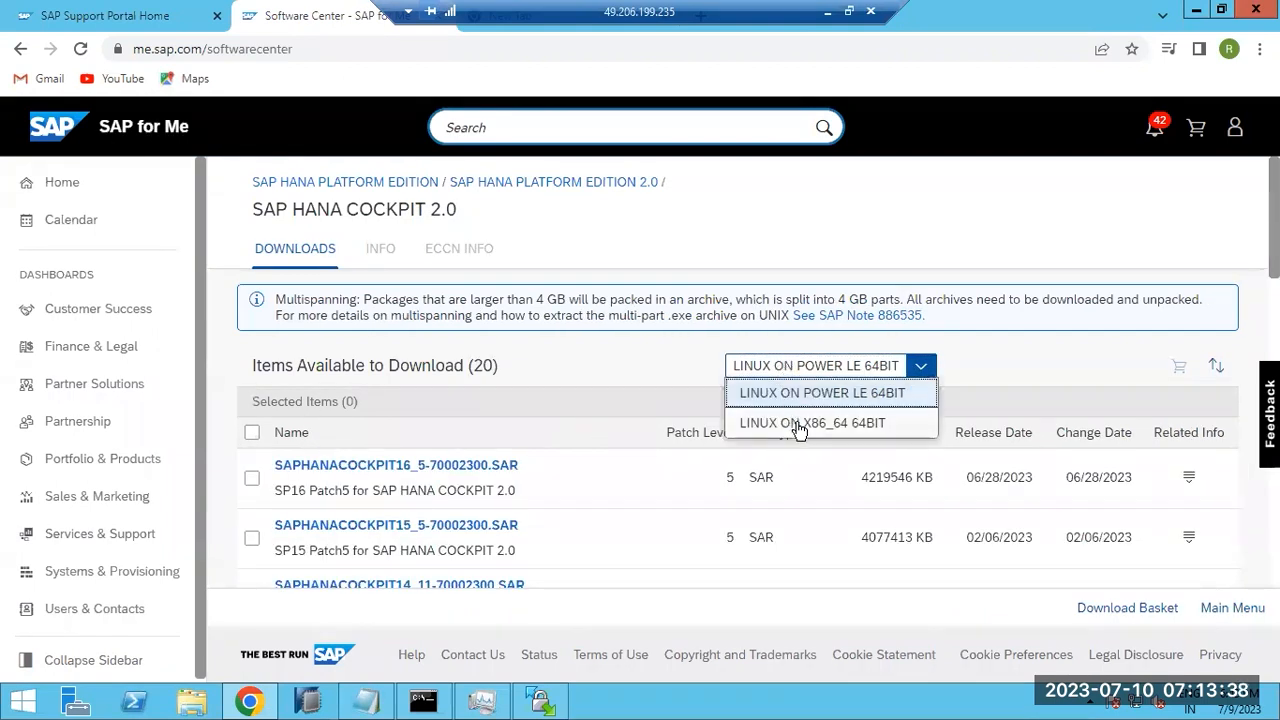
pyautogui.click(799, 425)
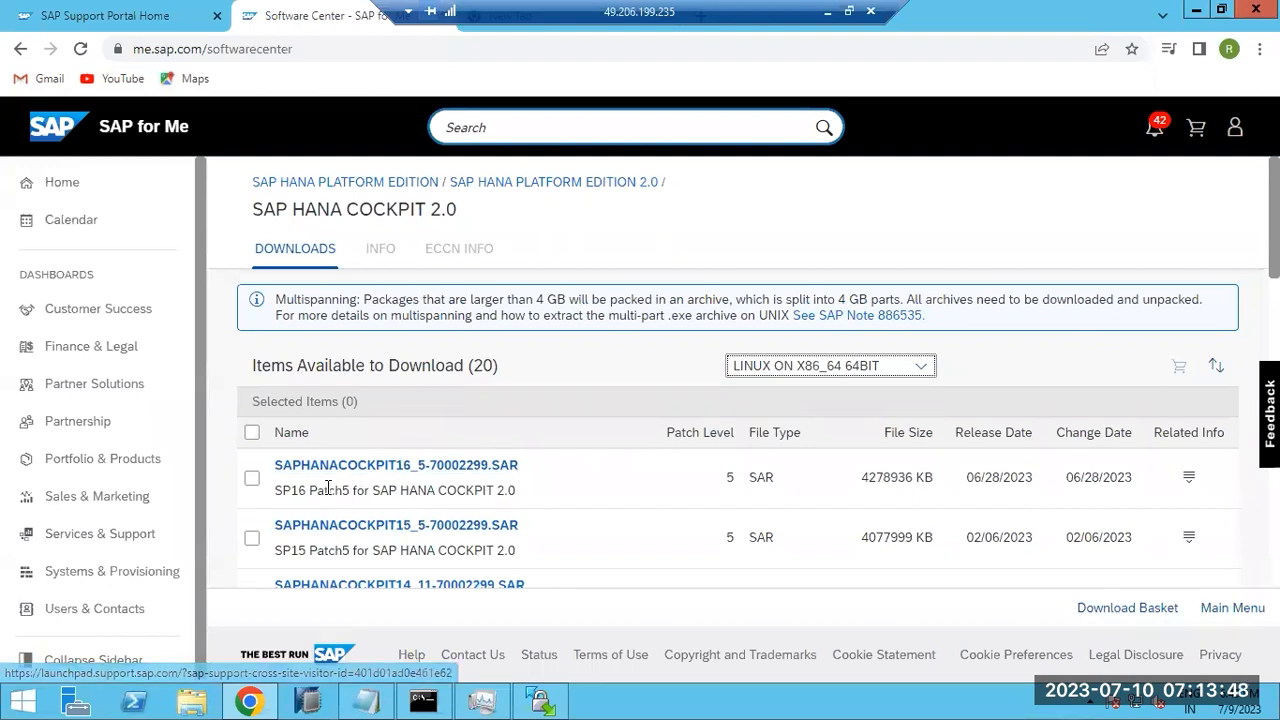
pyautogui.click(372, 467)
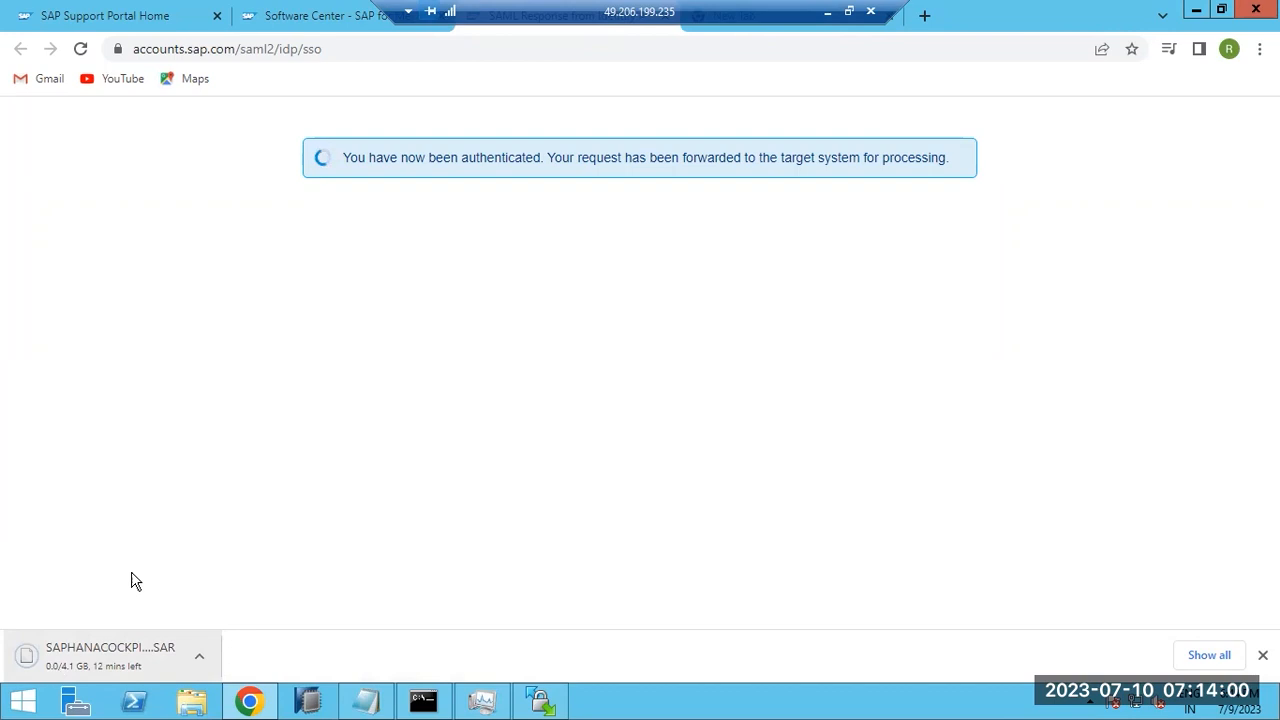
# Step: Switch to the local Paint drawing and undo the installation notes and the large square, keeping only the SAP HANA COCKPIT 2.0 heading
pyautogui.click(827, 12)
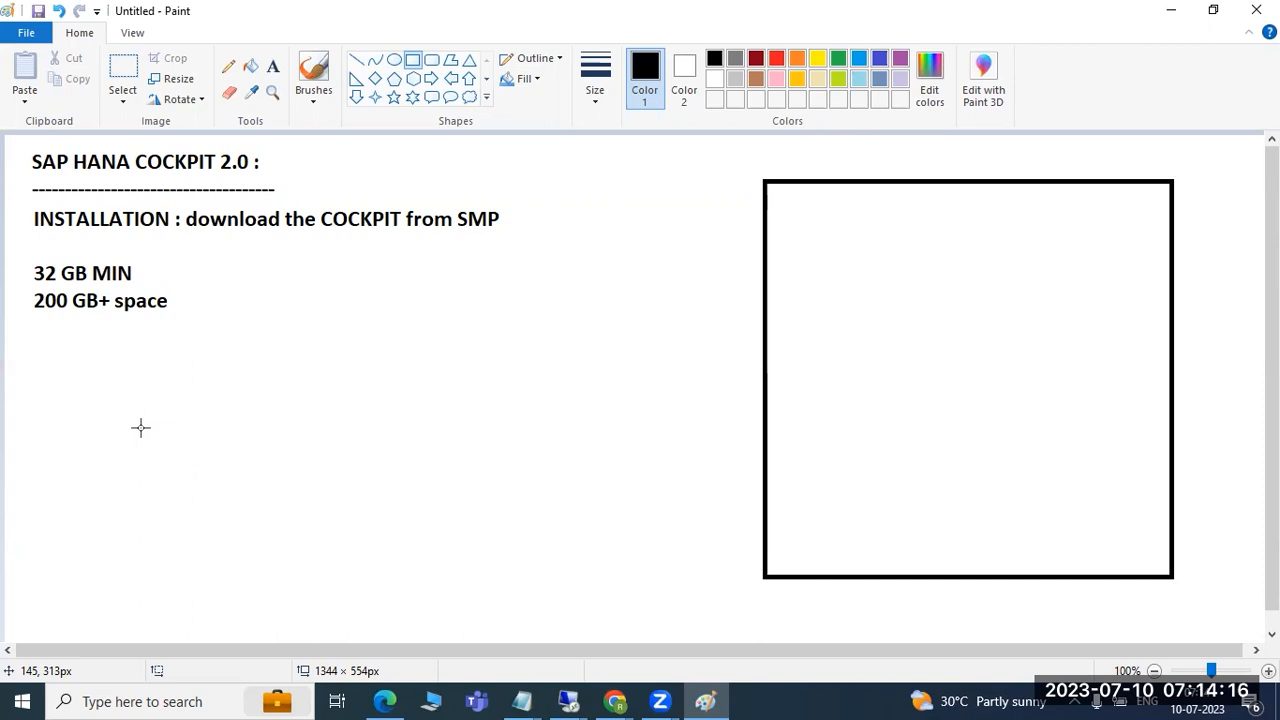
pyautogui.click(441, 456)
pyautogui.hotkey('ctrl', 'z')
pyautogui.hotkey('ctrl', 'z')
pyautogui.hotkey('ctrl', 'z')
pyautogui.hotkey('ctrl', 'z')
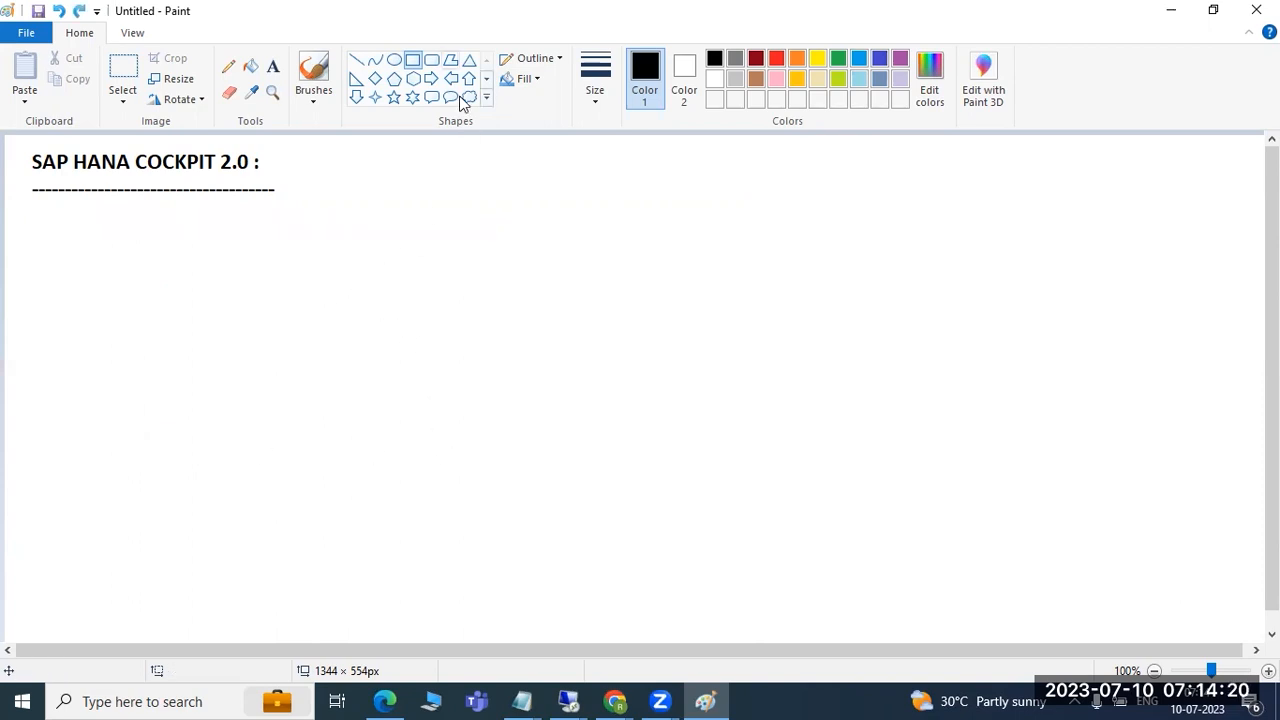
# Step: Draw a small rounded rectangle in the canvas's upper right and a large one of about 428 × 352 px below the heading
pyautogui.click(431, 60)
pyautogui.moveTo(869, 197); pyautogui.dragTo(1099, 346)
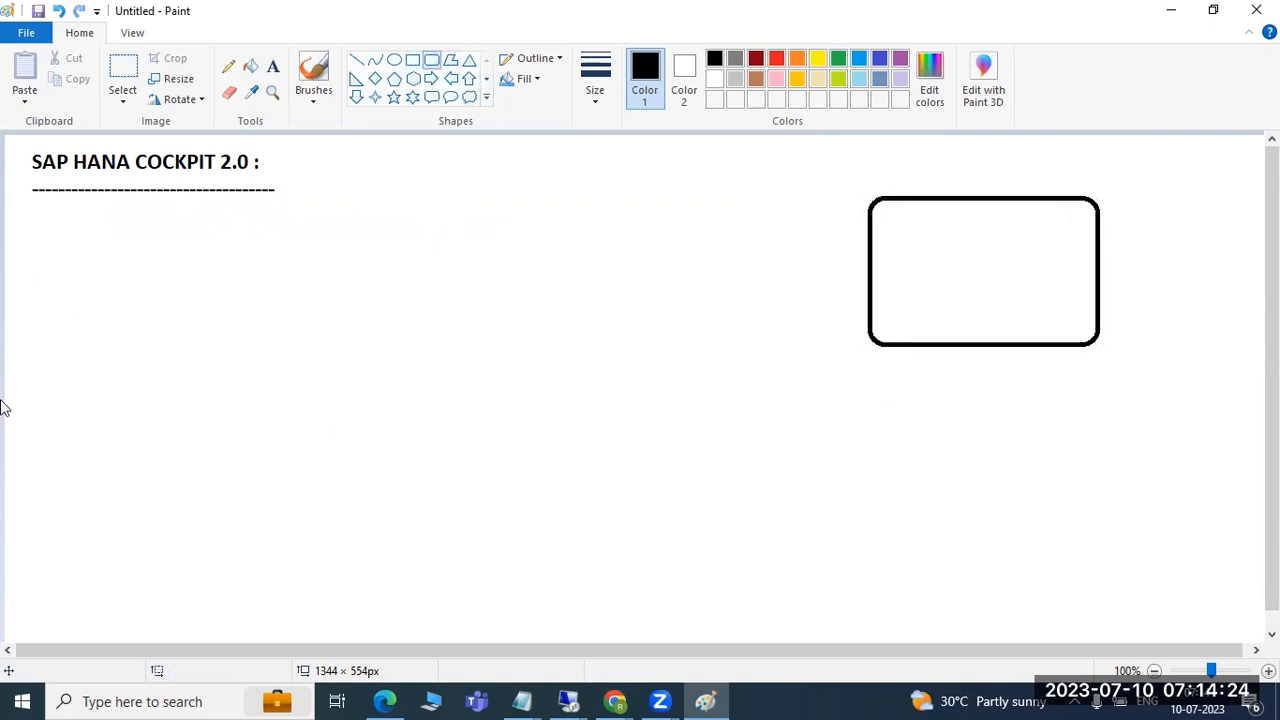
pyautogui.moveTo(54, 237); pyautogui.dragTo(455, 565)
# Step: Label the large box SAPHANA underneath and the small box COCKPIT inside, and draw an arrow from COCKPIT into the large box
pyautogui.click(272, 66)
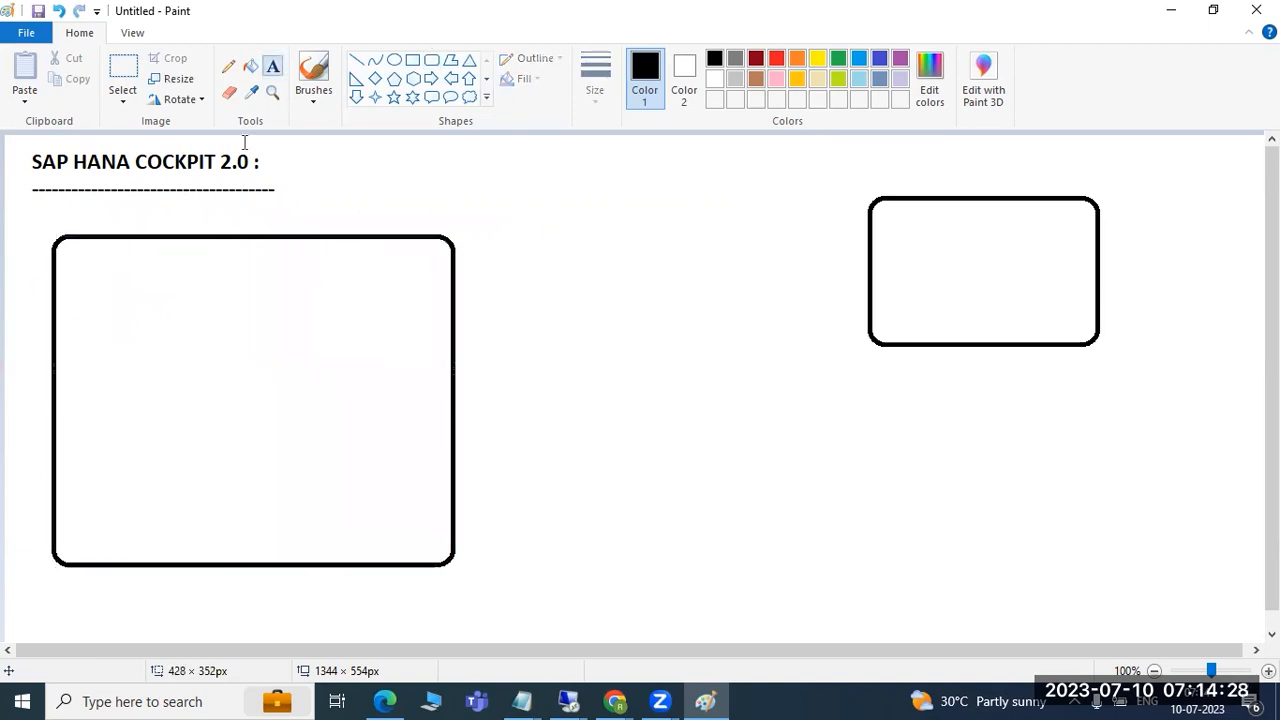
pyautogui.click(120, 605)
pyautogui.write('SAPHANA')
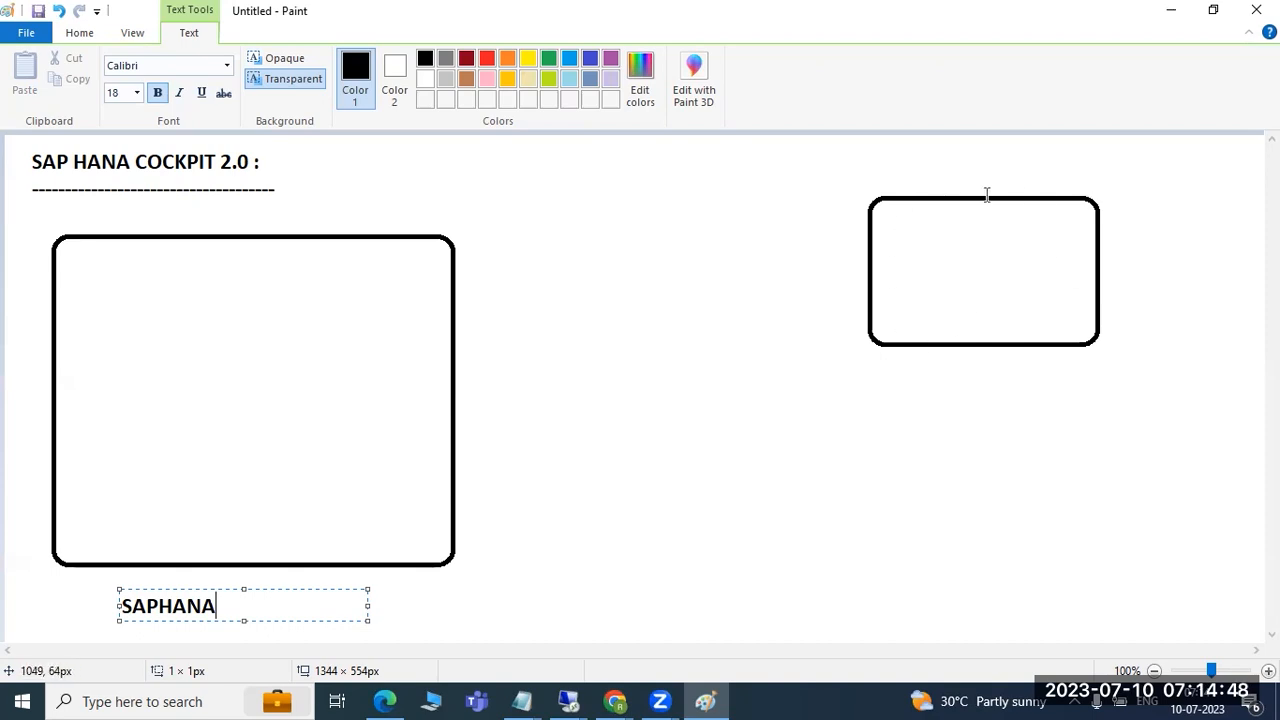
pyautogui.click(919, 265)
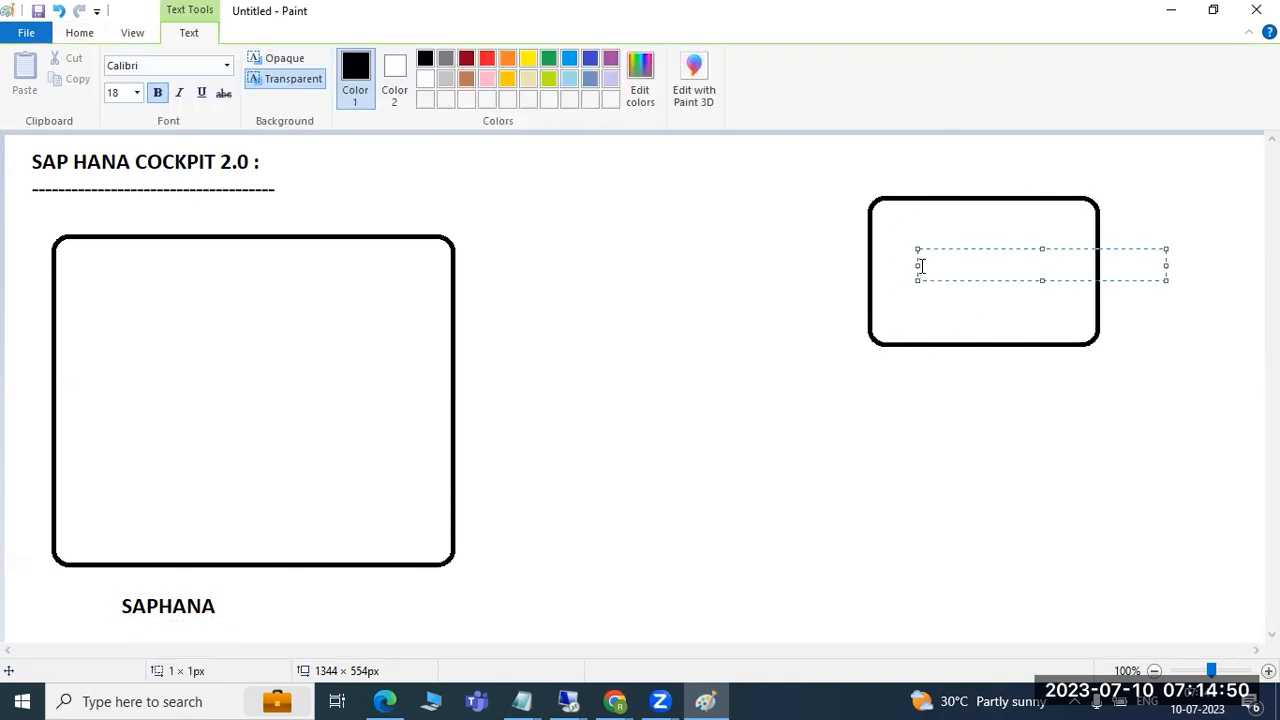
pyautogui.write('COCKPIT')
pyautogui.click(717, 320)
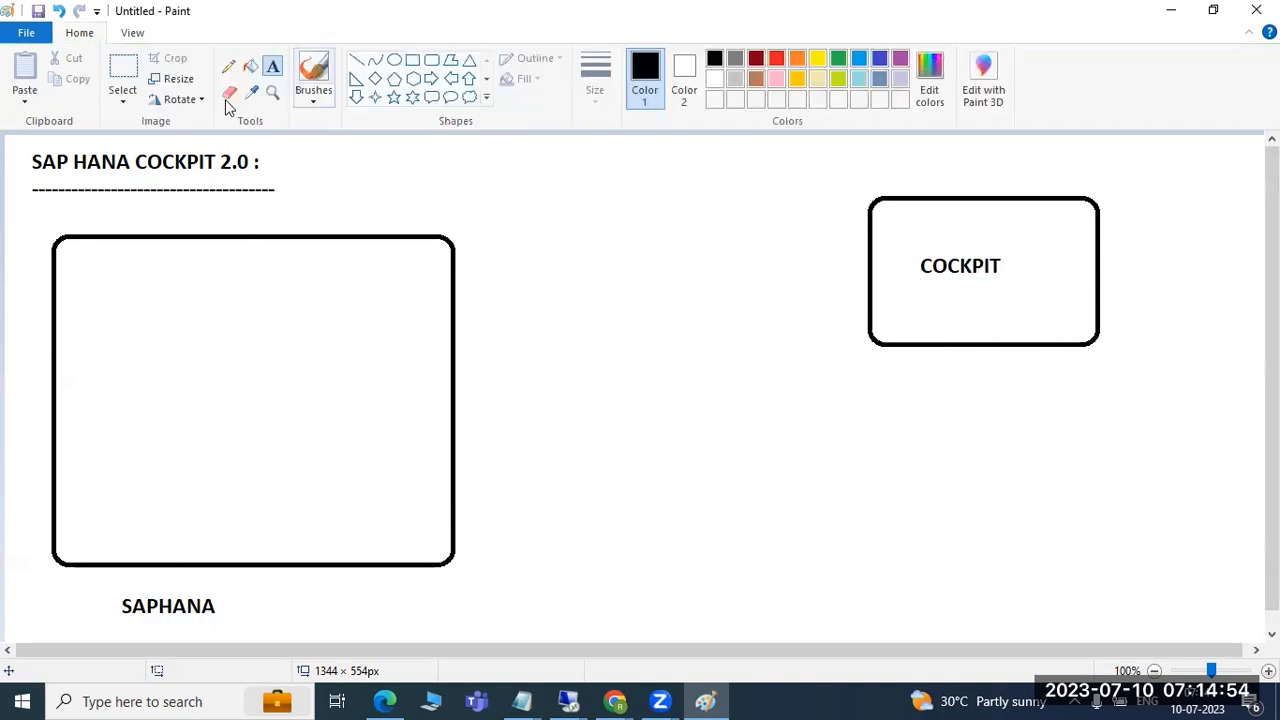
pyautogui.click(356, 60)
pyautogui.moveTo(920, 279)
pyautogui.mouseDown()
pyautogui.moveTo(654, 311)
pyautogui.moveTo(419, 402)
pyautogui.mouseUp()
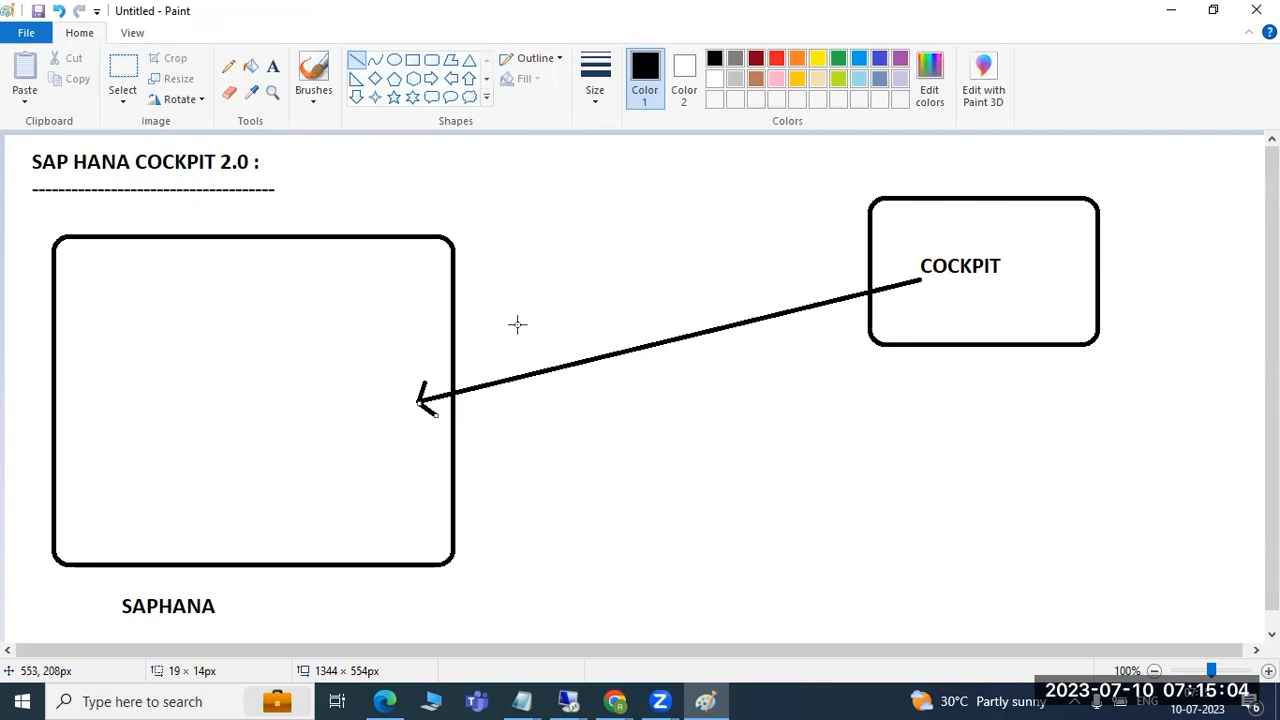
# Step: Add a text block below the arrow with the heading "PORTS:" and the line "SAP HANA SQL PORTS :3XX13,3XX15"
pyautogui.click(273, 66)
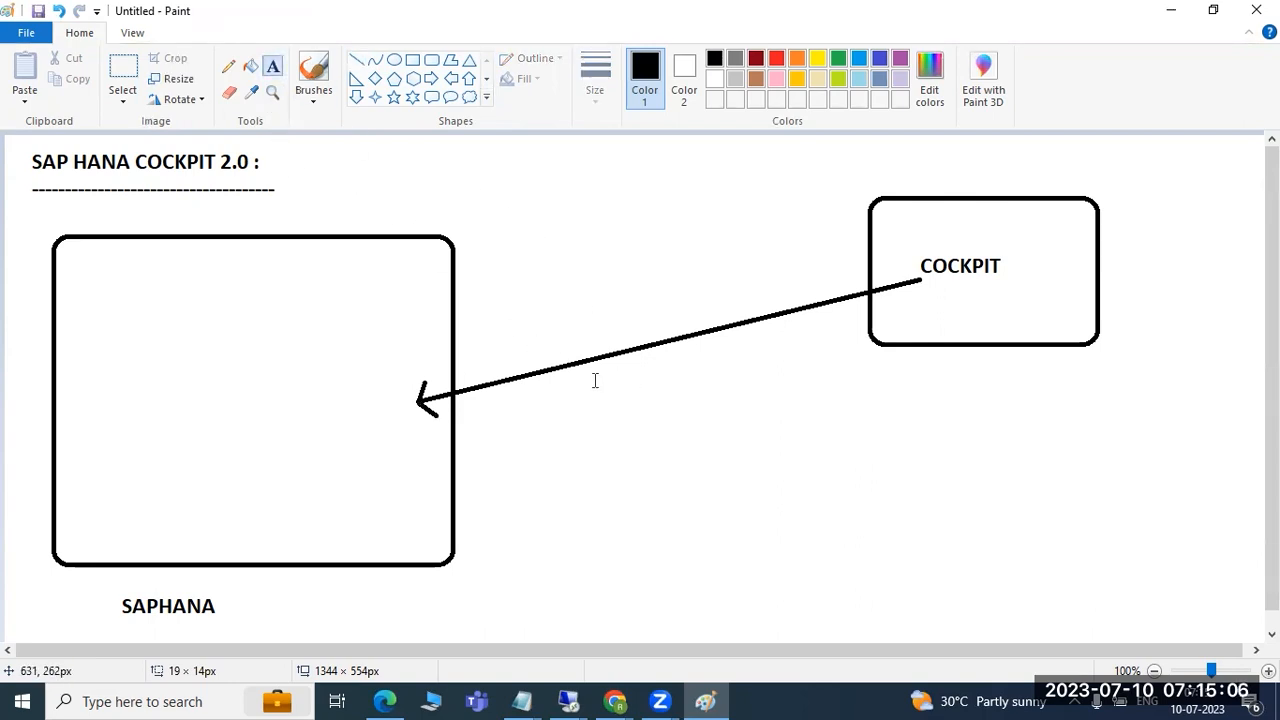
pyautogui.moveTo(543, 389); pyautogui.dragTo(1106, 628)
pyautogui.write('PORTA')
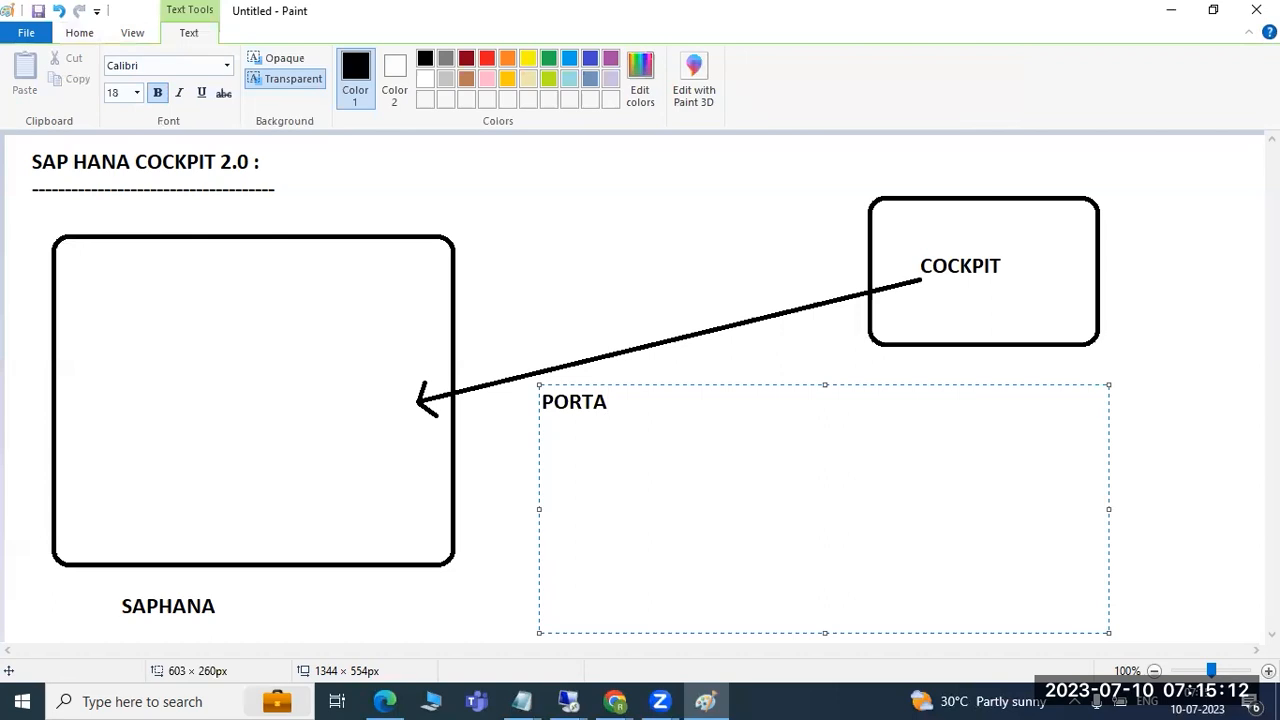
pyautogui.press('BackSpace')
pyautogui.press('BackSpace')
pyautogui.write('TS:')
pyautogui.press('Return')
pyautogui.write('SAP HANA SQL PORT')
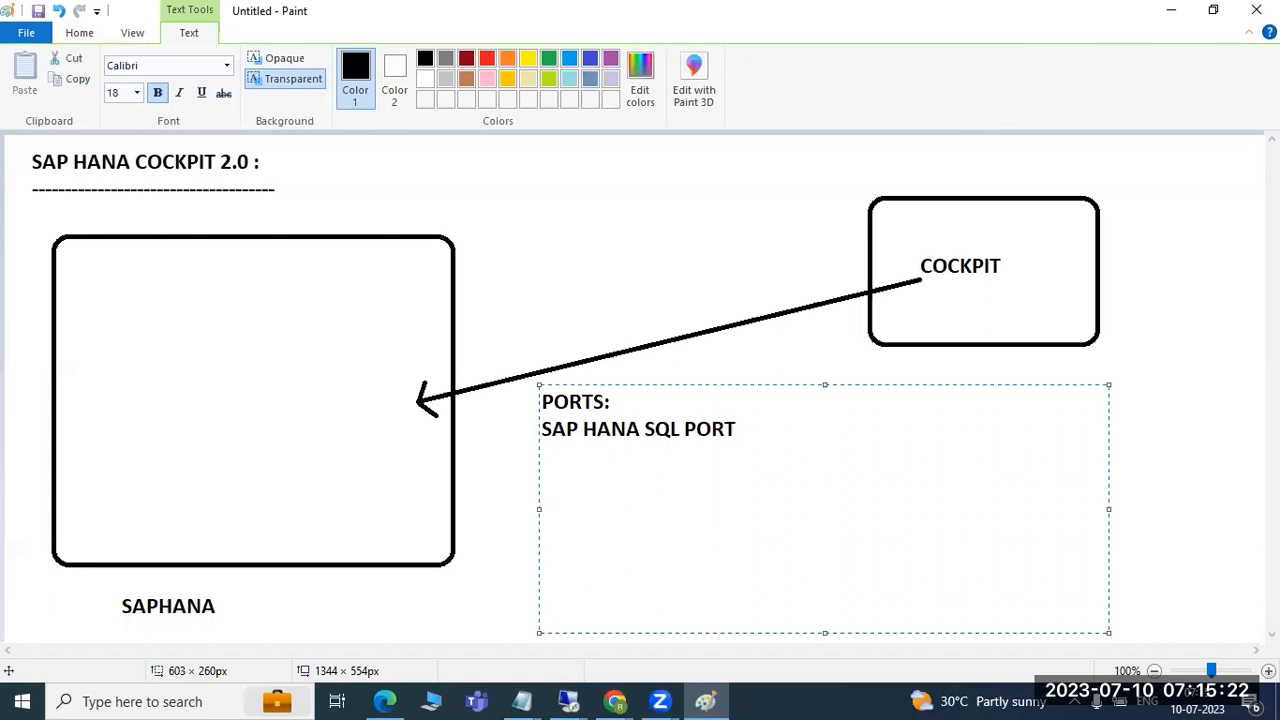
pyautogui.write('S :3XX13,')
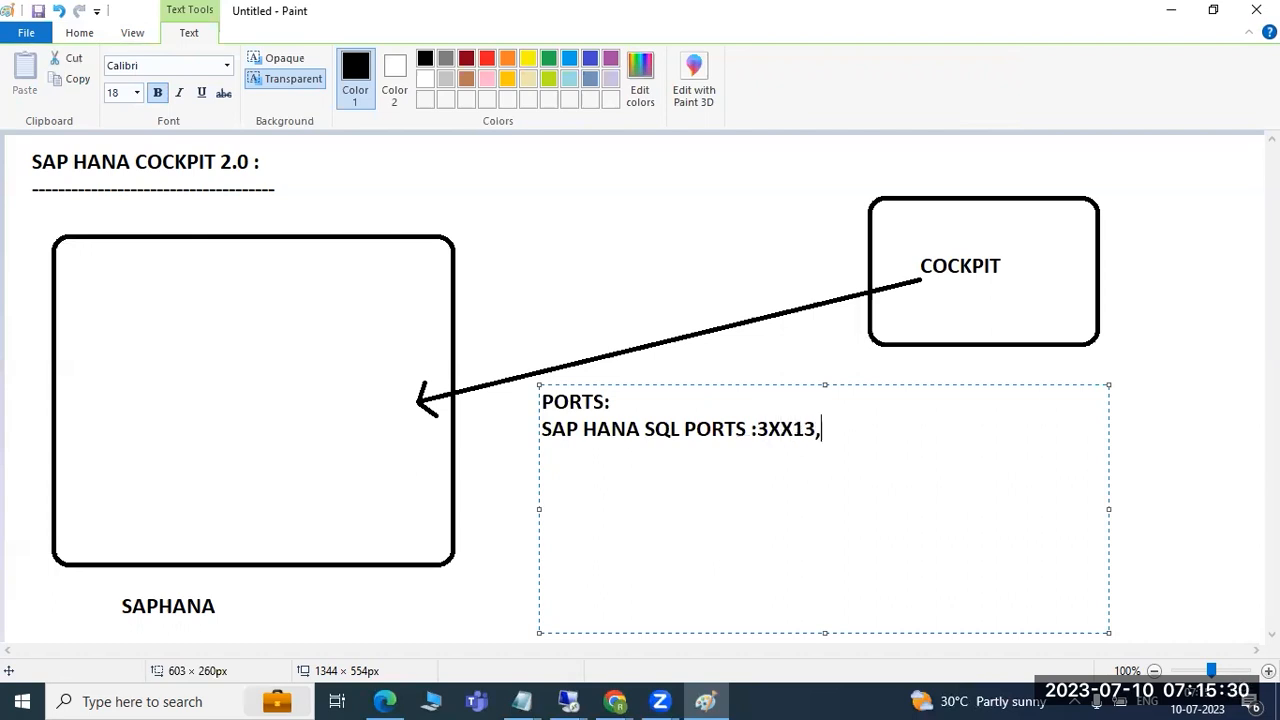
pyautogui.write('3XX15')
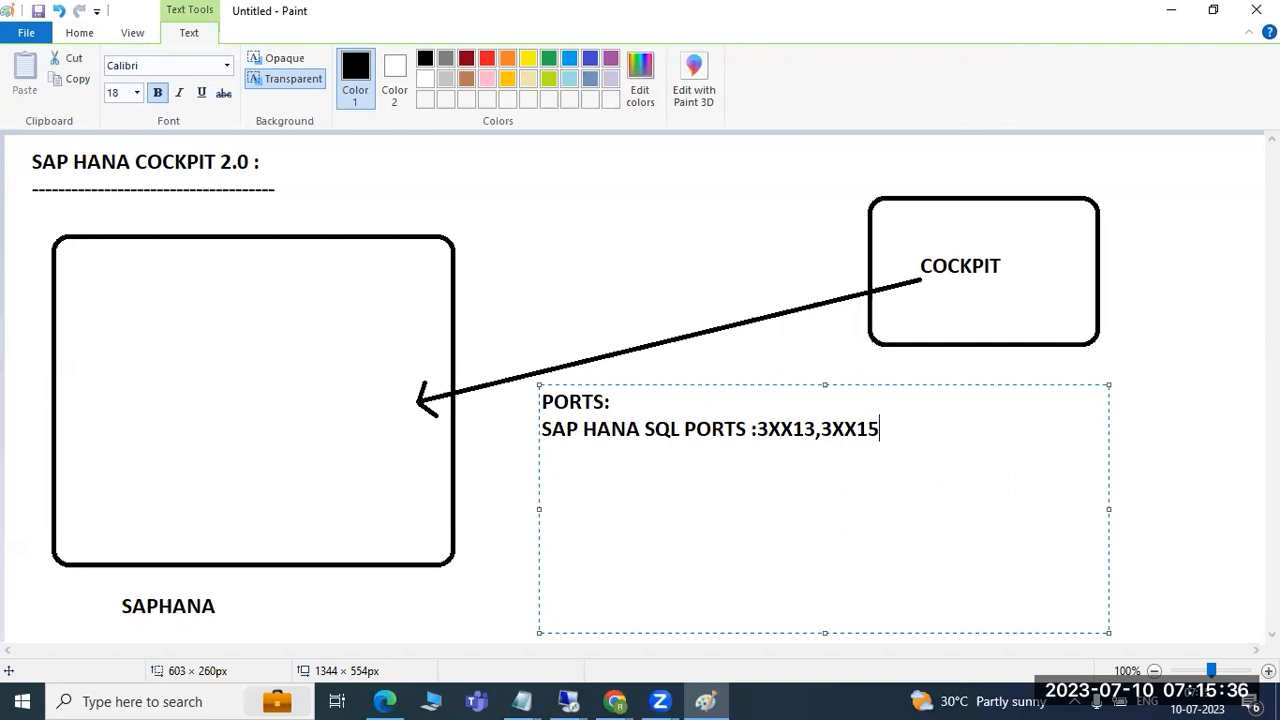
# Step: Add the lines "sapstartsrv :5XX13,5XX14", "SDS -3XX26" and "saphostagent :1129" to the port list
pyautogui.press('Return')
pyautogui.write('sapstartsrv :')
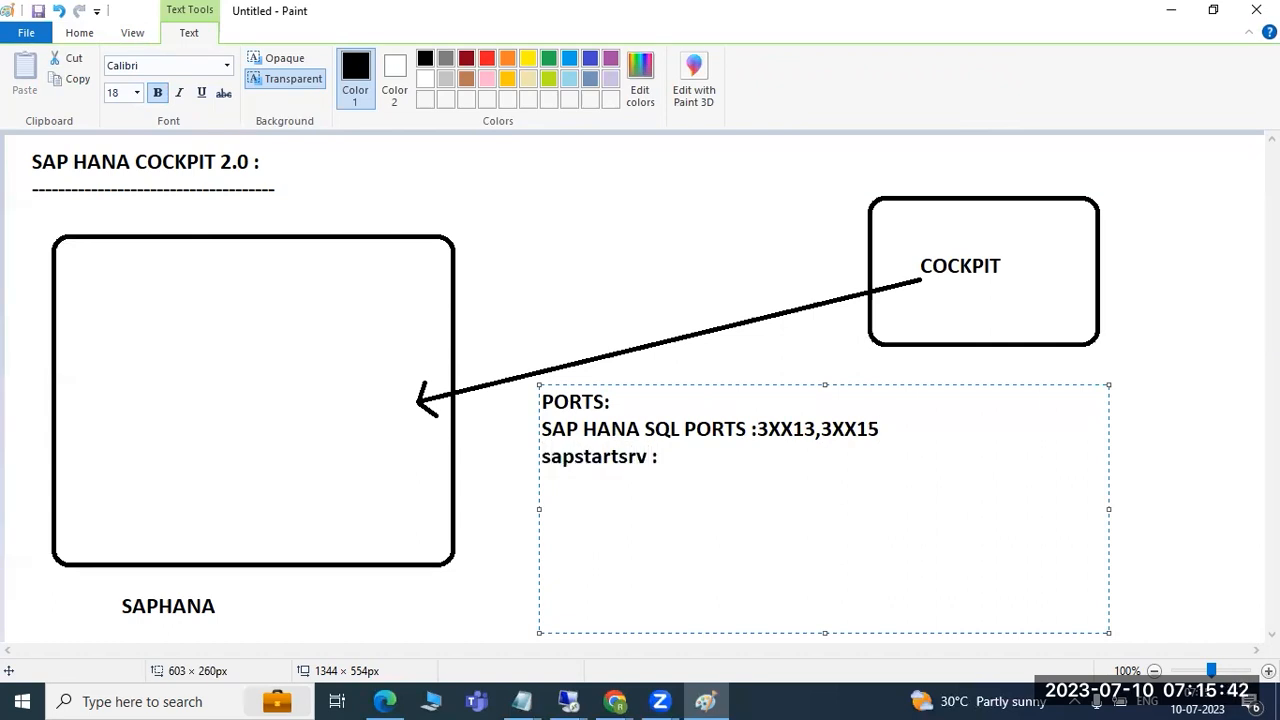
pyautogui.write('5XX13')
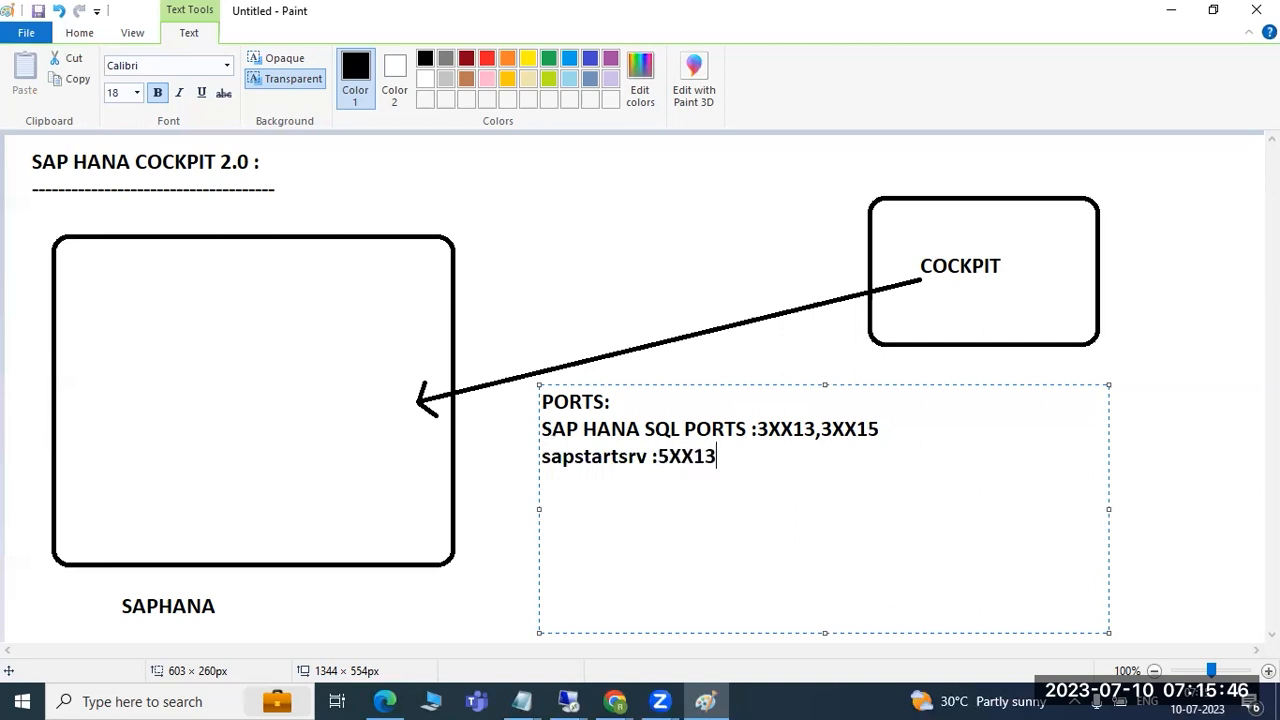
pyautogui.write(',5XX14')
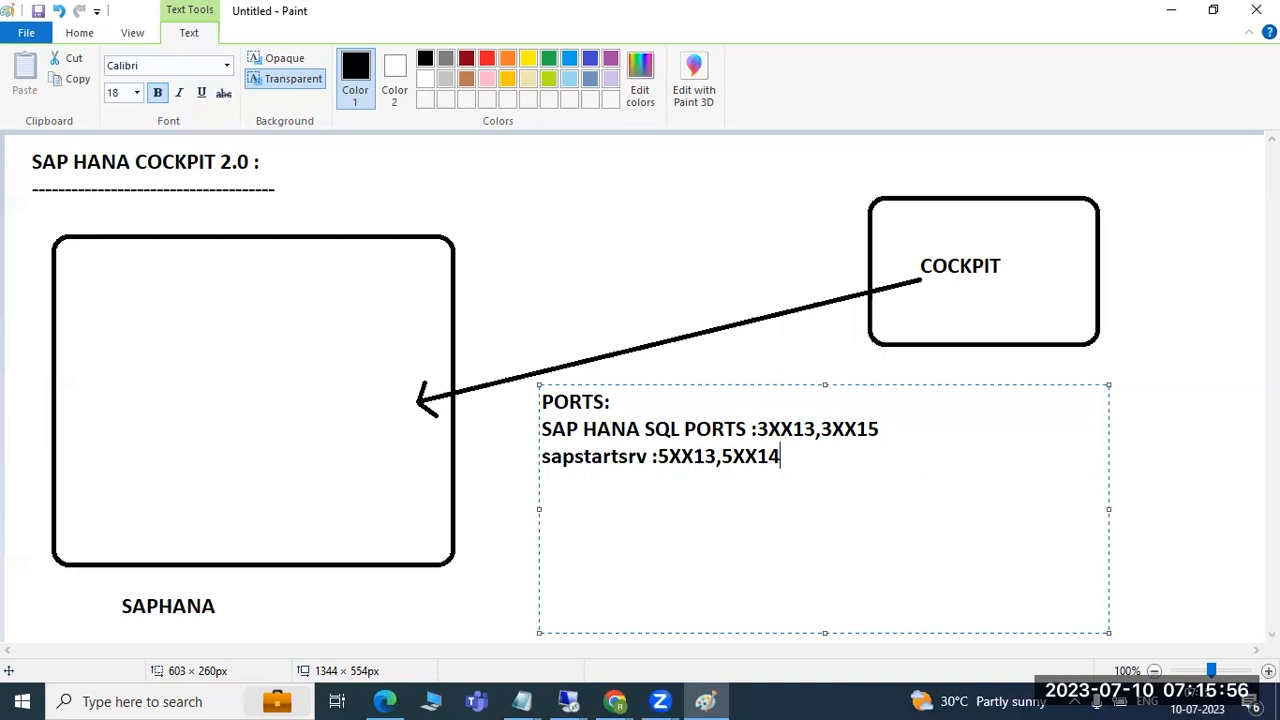
pyautogui.press('Return')
pyautogui.write('SDS')
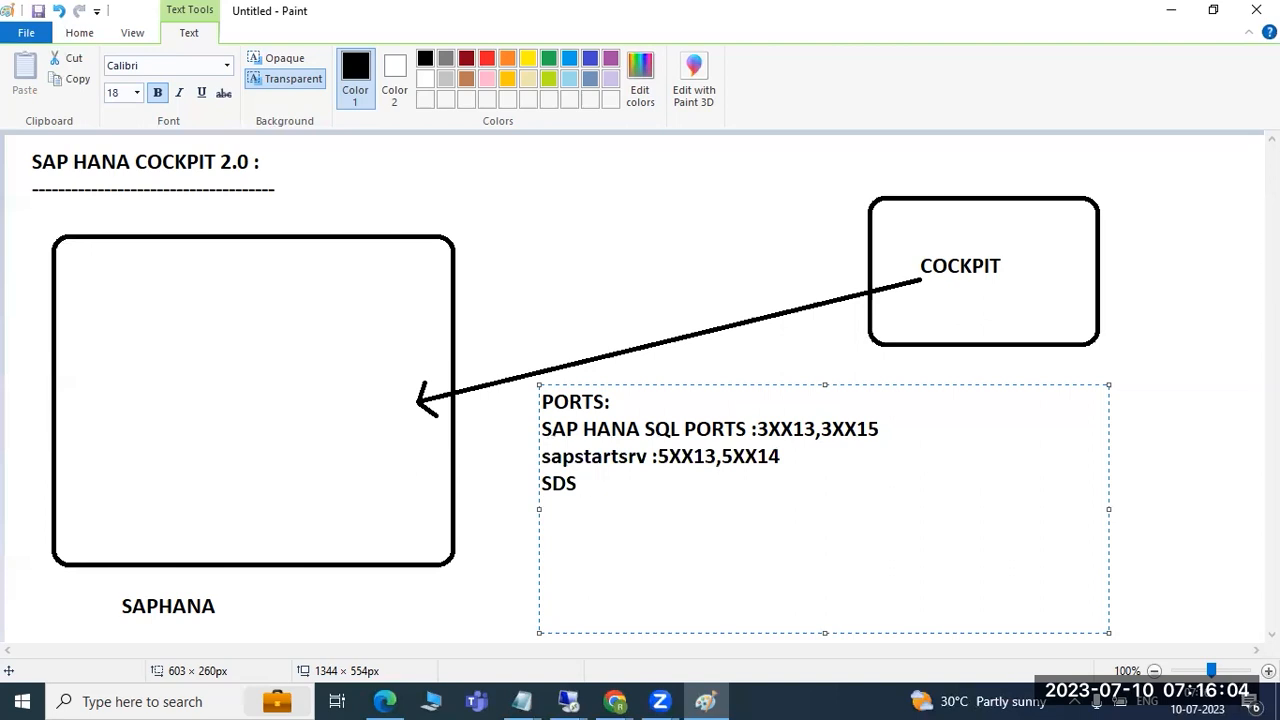
pyautogui.write(' -3XX26')
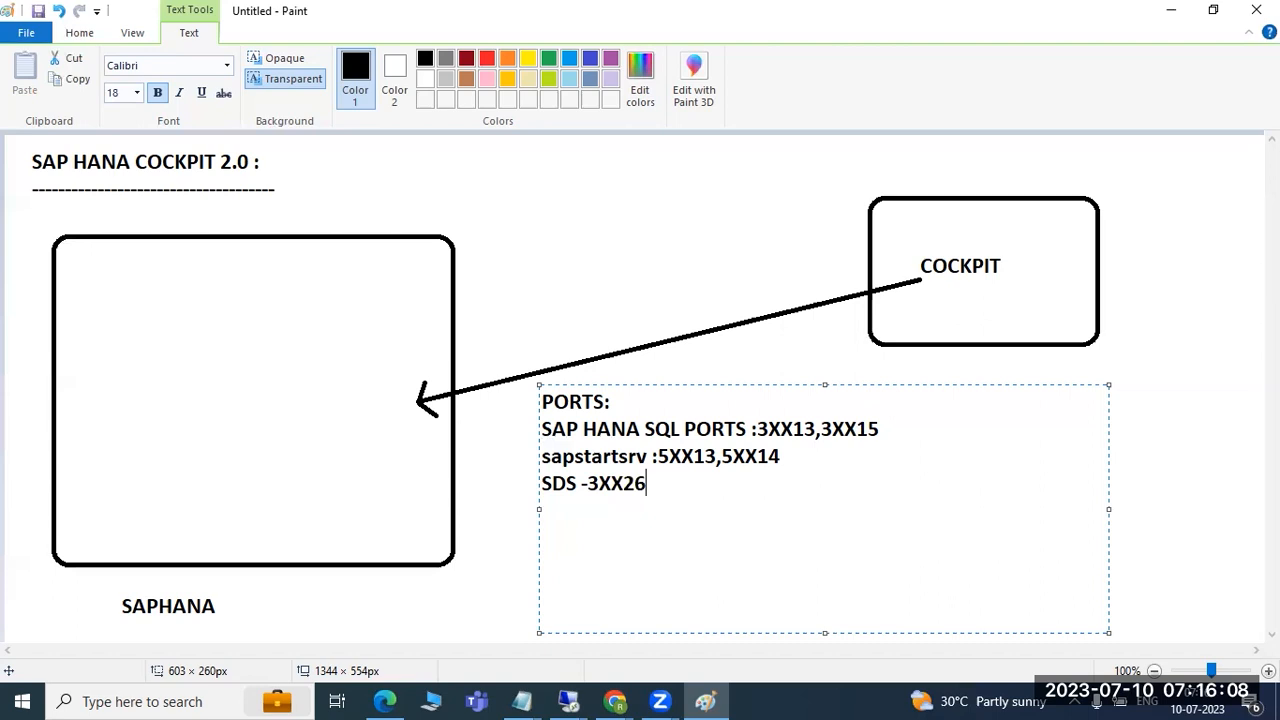
pyautogui.press('Return')
pyautogui.write('saphostagent')
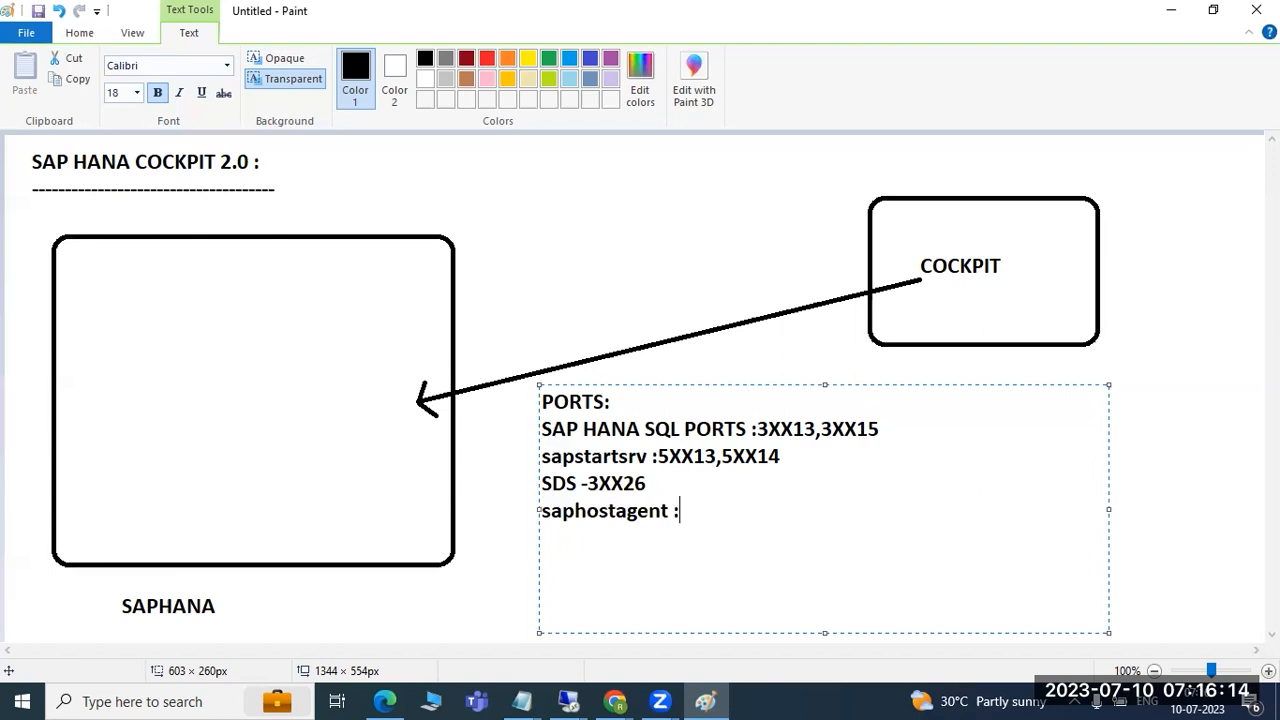
pyautogui.write(' :1129')
# Step: Highlight the whole port list, then the SAP HANA SQL and sapstartsrv port lines, to review them
pyautogui.moveTo(817, 526)
pyautogui.mouseDown()
pyautogui.moveTo(595, 483)
pyautogui.moveTo(541, 398)
pyautogui.mouseUp()
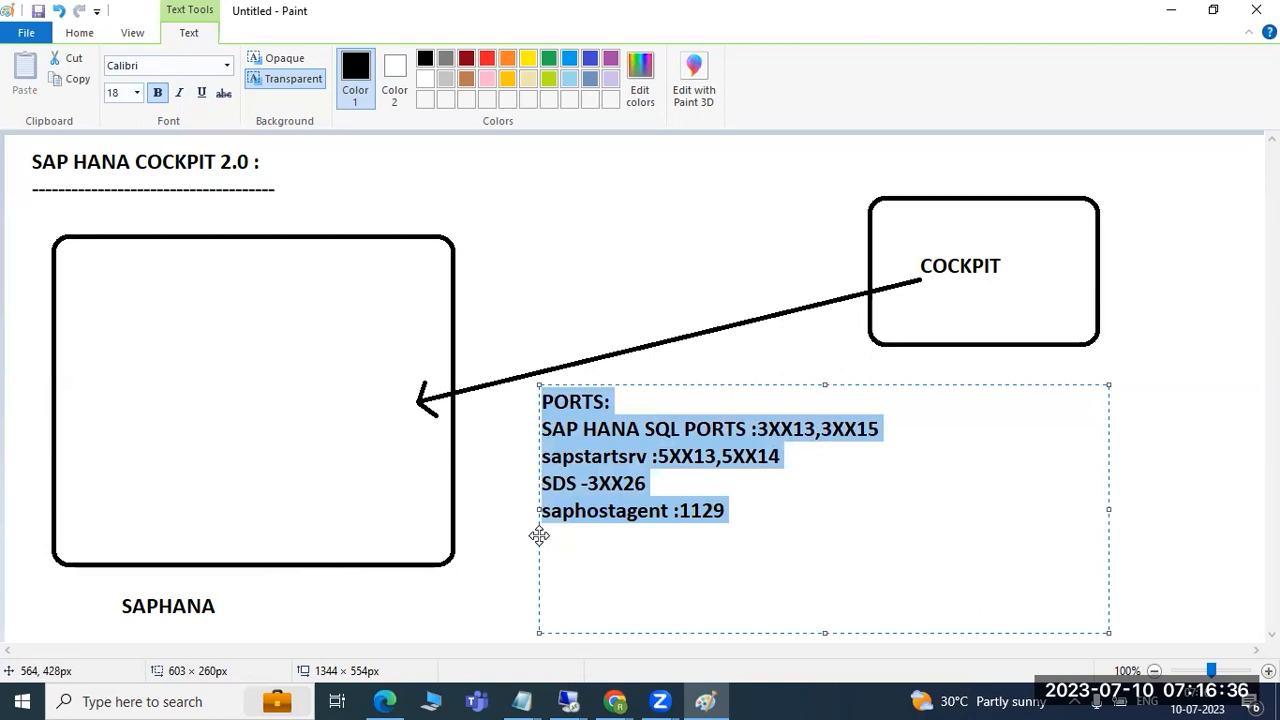
pyautogui.click(750, 428)
pyautogui.moveTo(566, 428); pyautogui.dragTo(753, 448)
pyautogui.moveTo(772, 456); pyautogui.dragTo(778, 470)
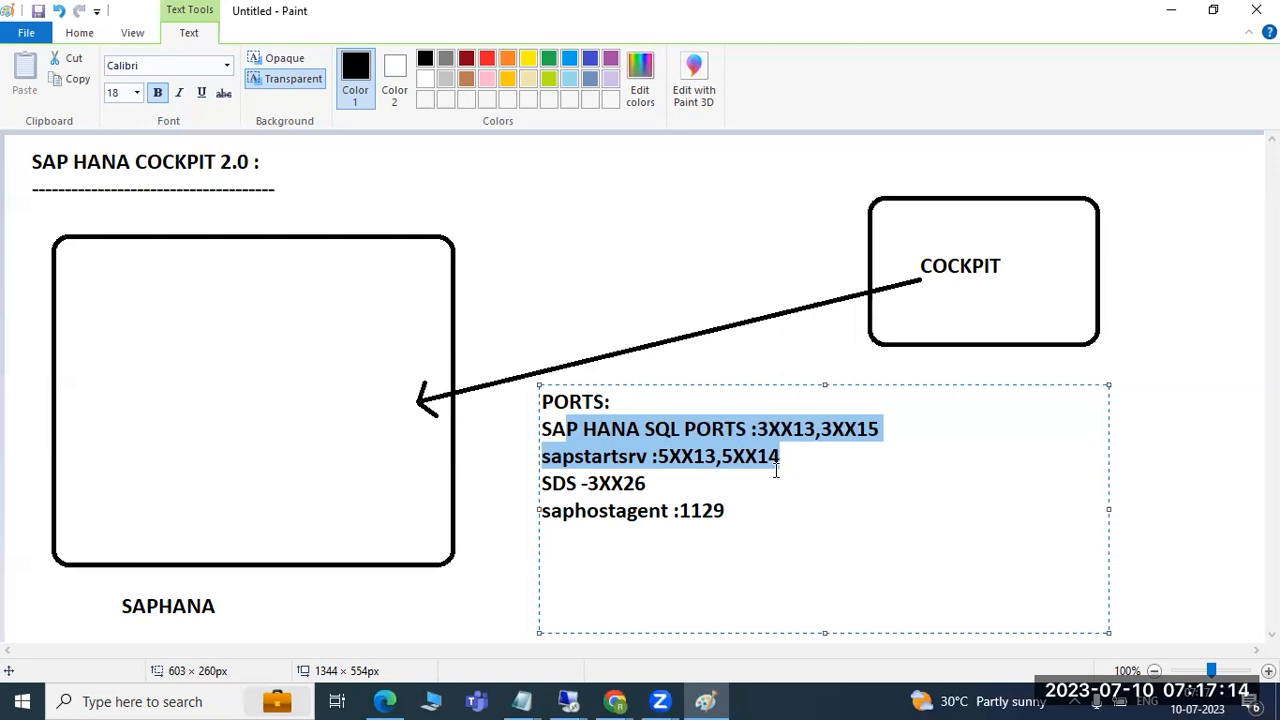
# Step: Switch to the remote server and launch SAP HANA Studio with the workspace C:\Users\Administrator\hdbstudio
pyautogui.click(568, 701)
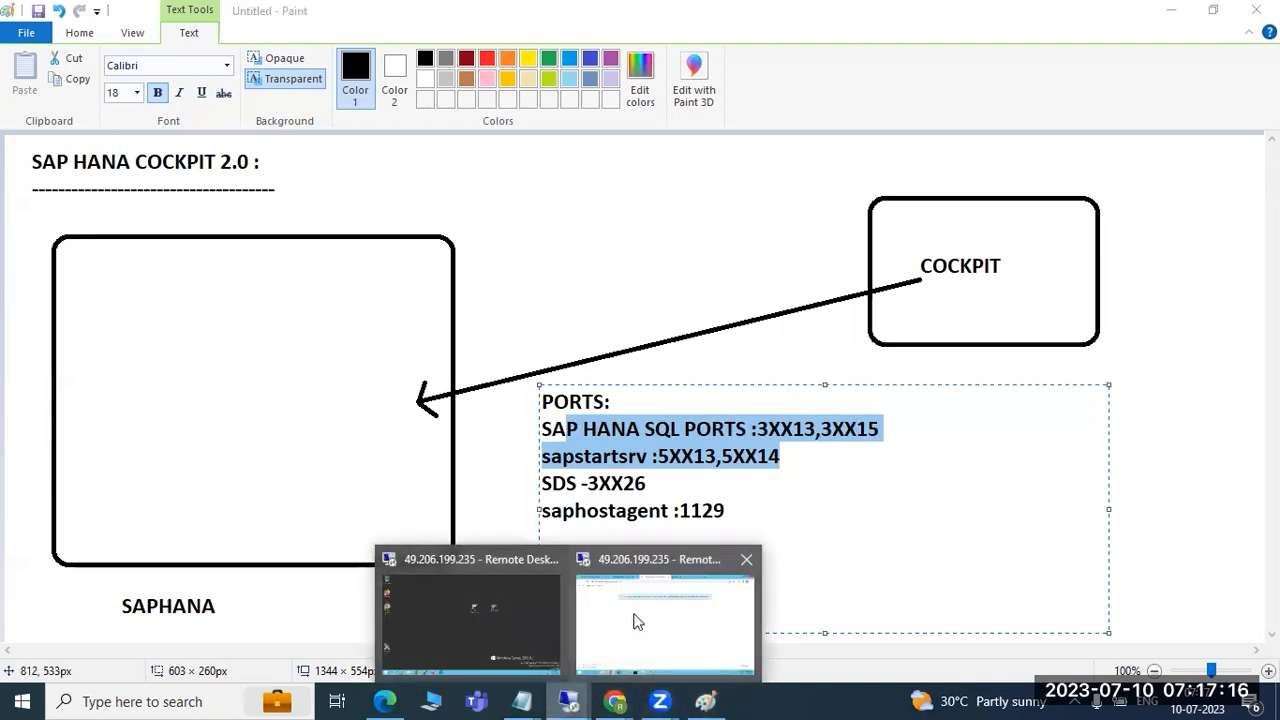
pyautogui.click(639, 615)
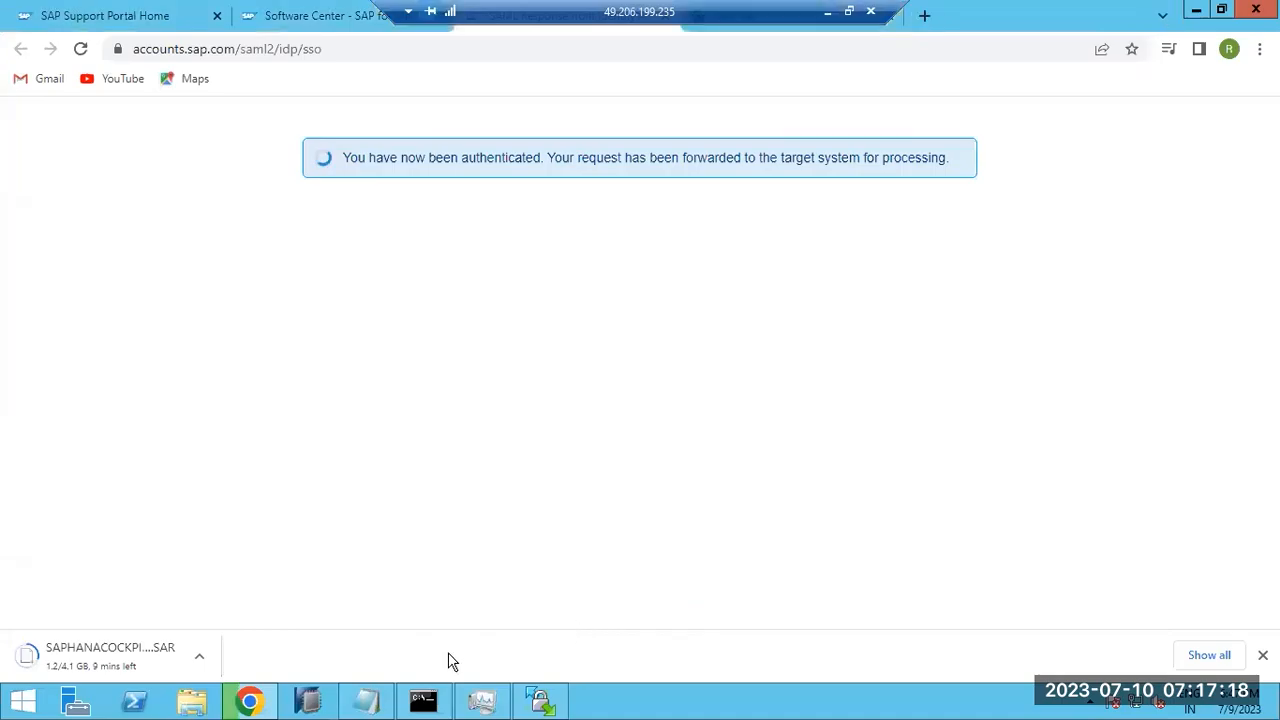
pyautogui.click(22, 702)
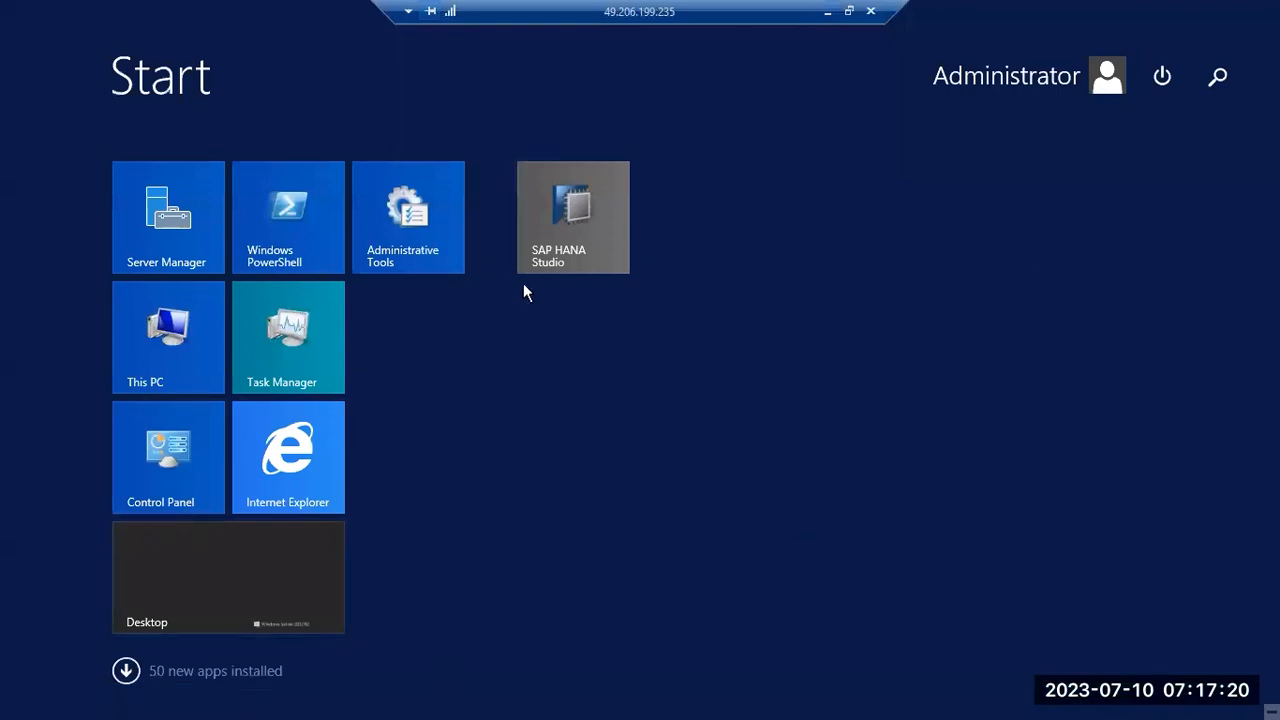
pyautogui.click(613, 221)
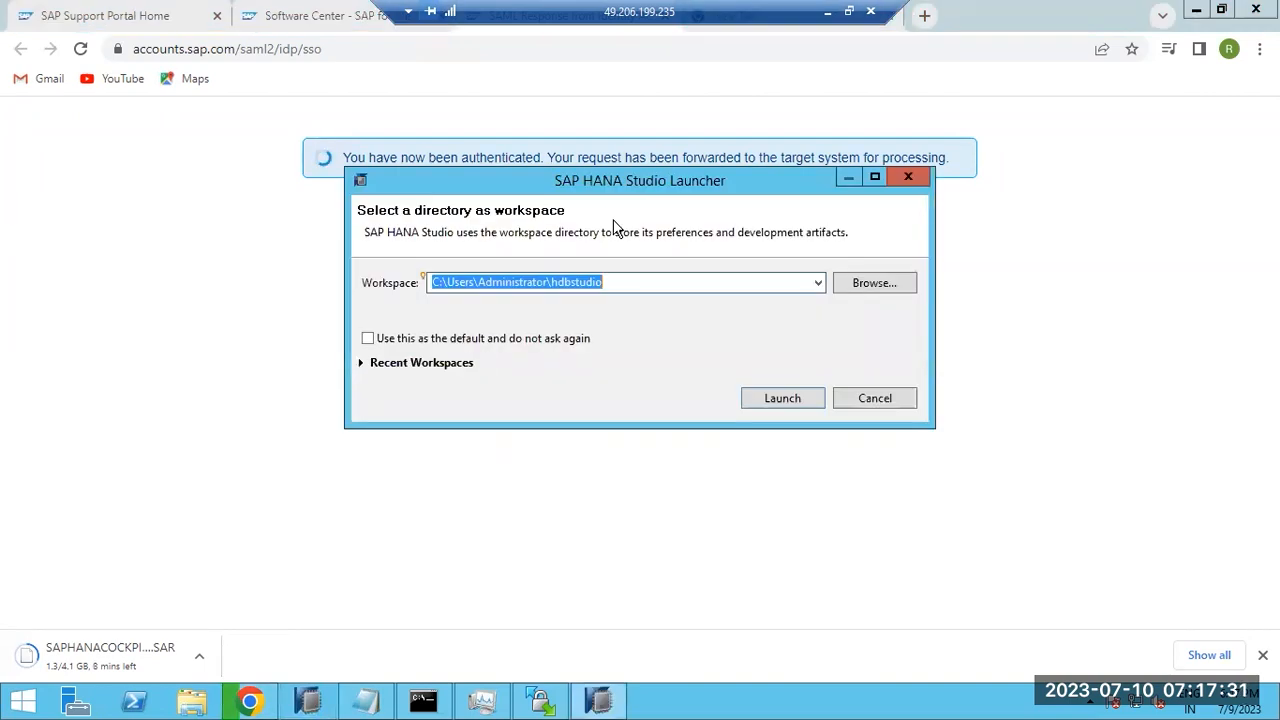
pyautogui.click(785, 406)
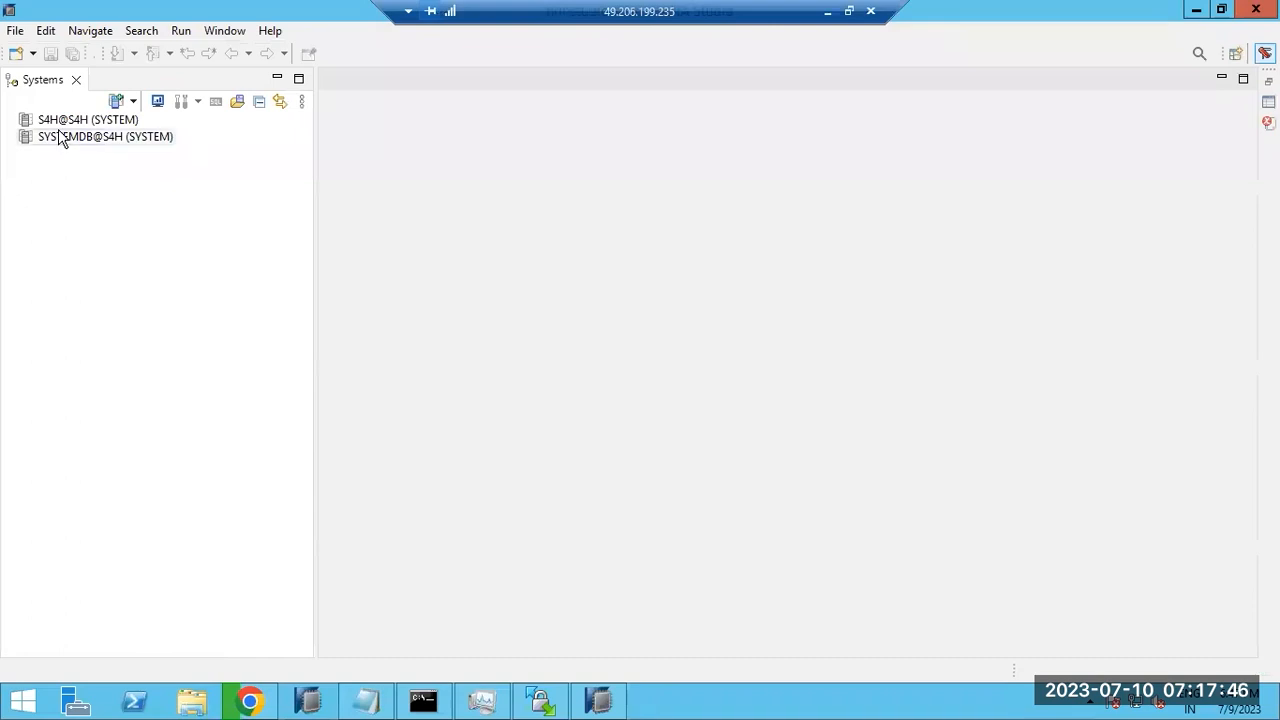
# Step: Log on to SYSTEMDB@S4H as the SYSTEM database user by entering the account password
pyautogui.doubleClick(79, 137)
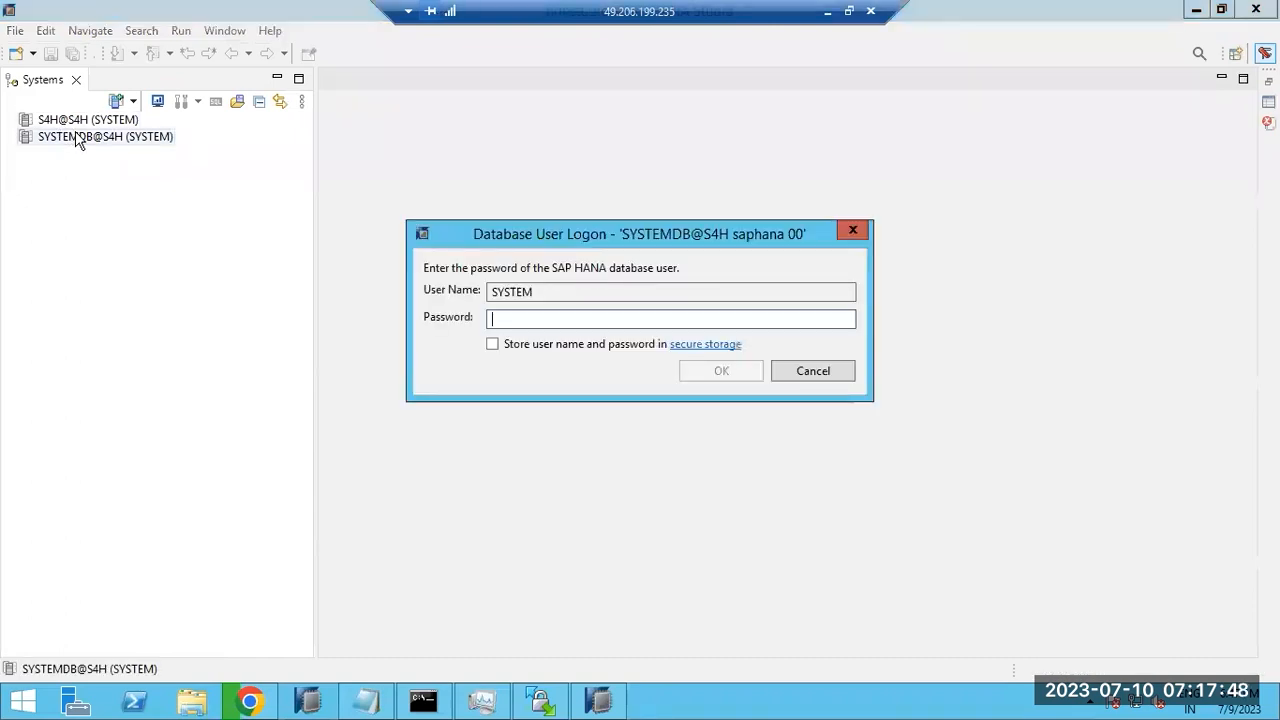
pyautogui.write('*******')
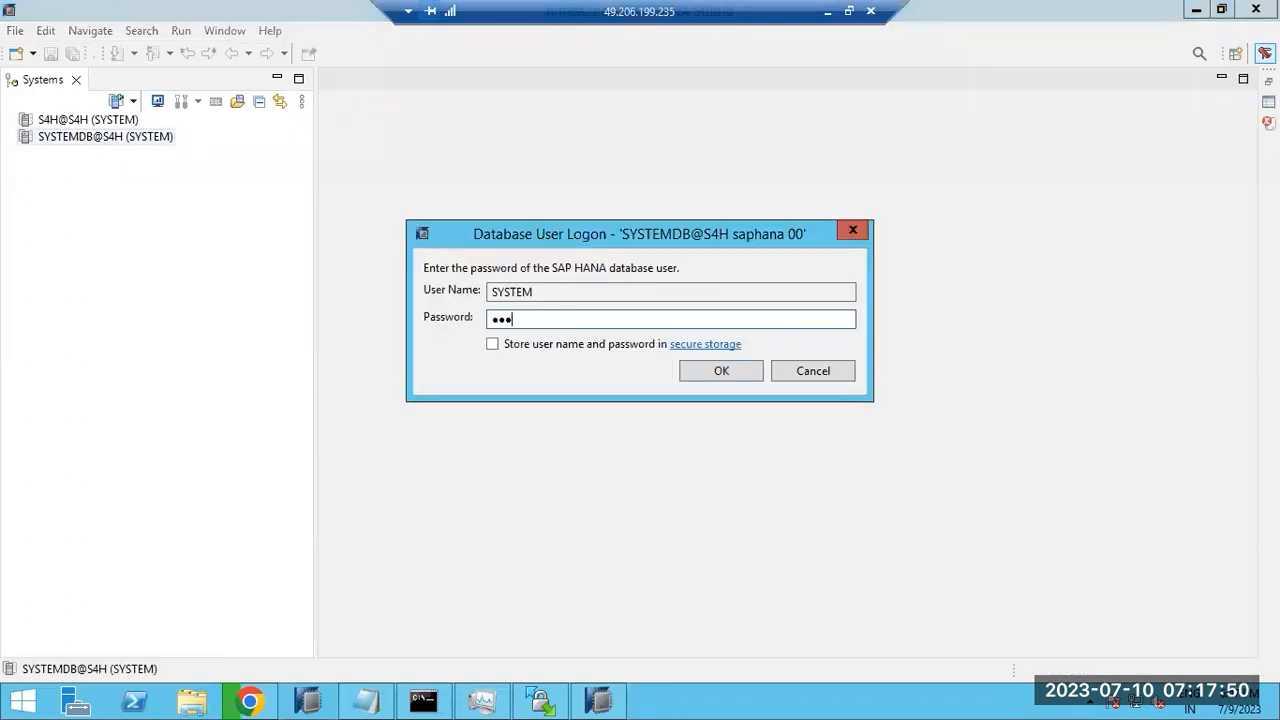
pyautogui.write('**')
pyautogui.press('Return')
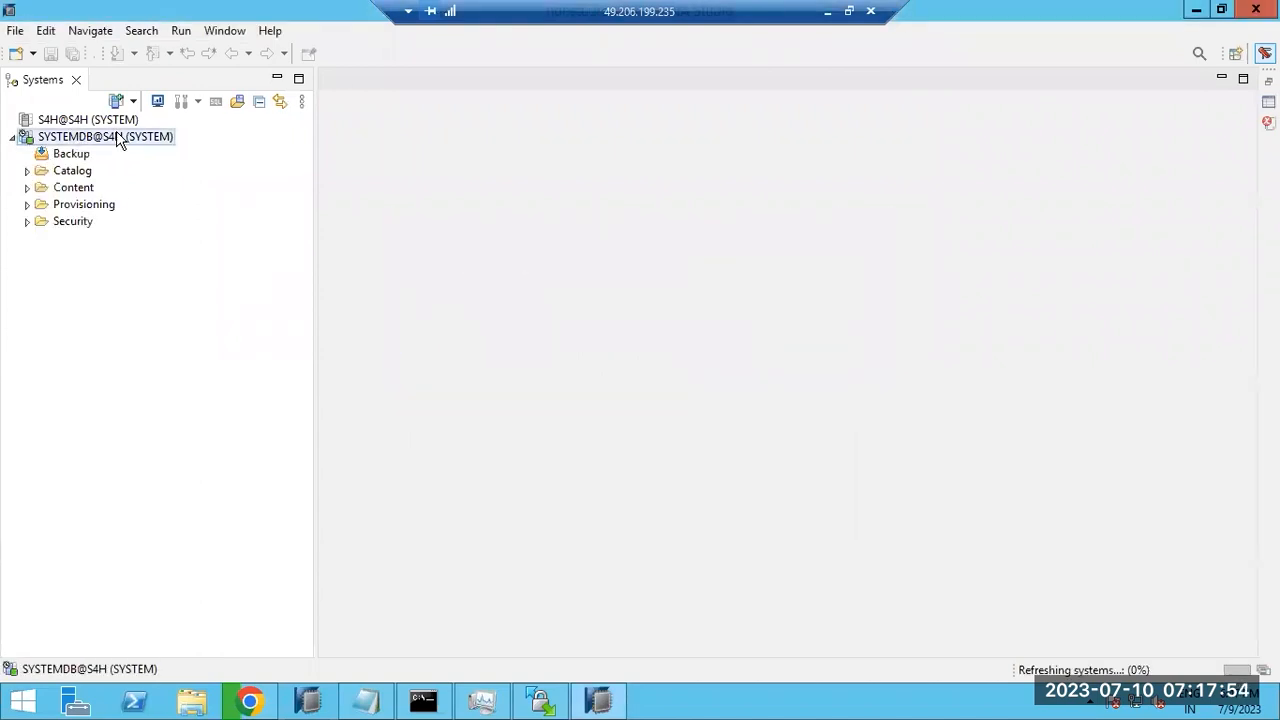
# Step: Open SAP HANA Cockpit for SYSTEMDB@S4H in Google Chrome and proceed past the certificate warning to saphana
pyautogui.rightClick(112, 138)
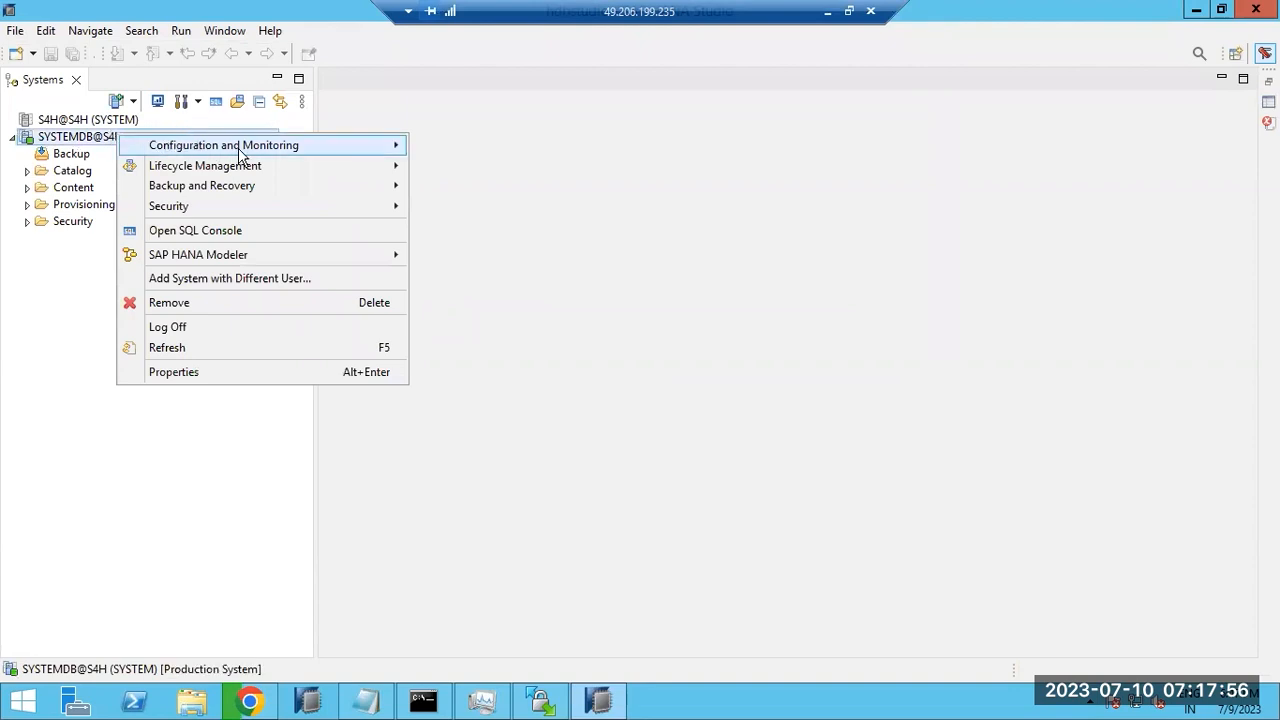
pyautogui.moveTo(337, 150)
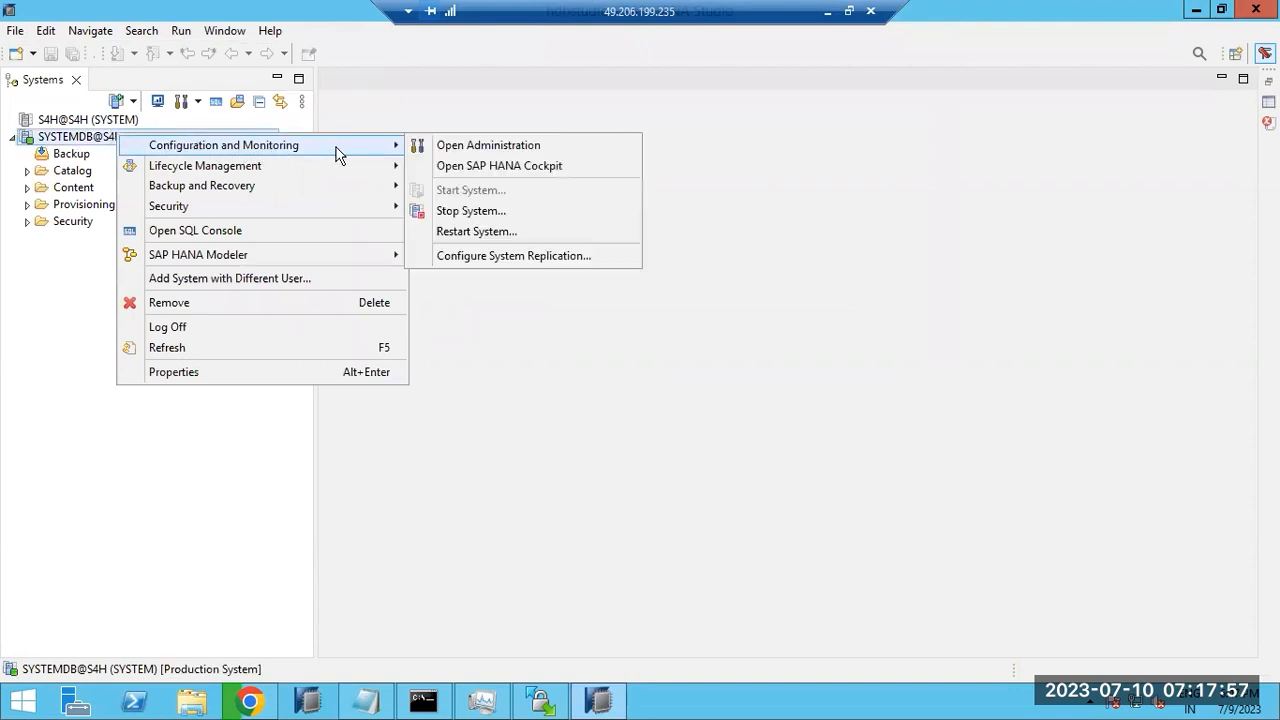
pyautogui.click(503, 167)
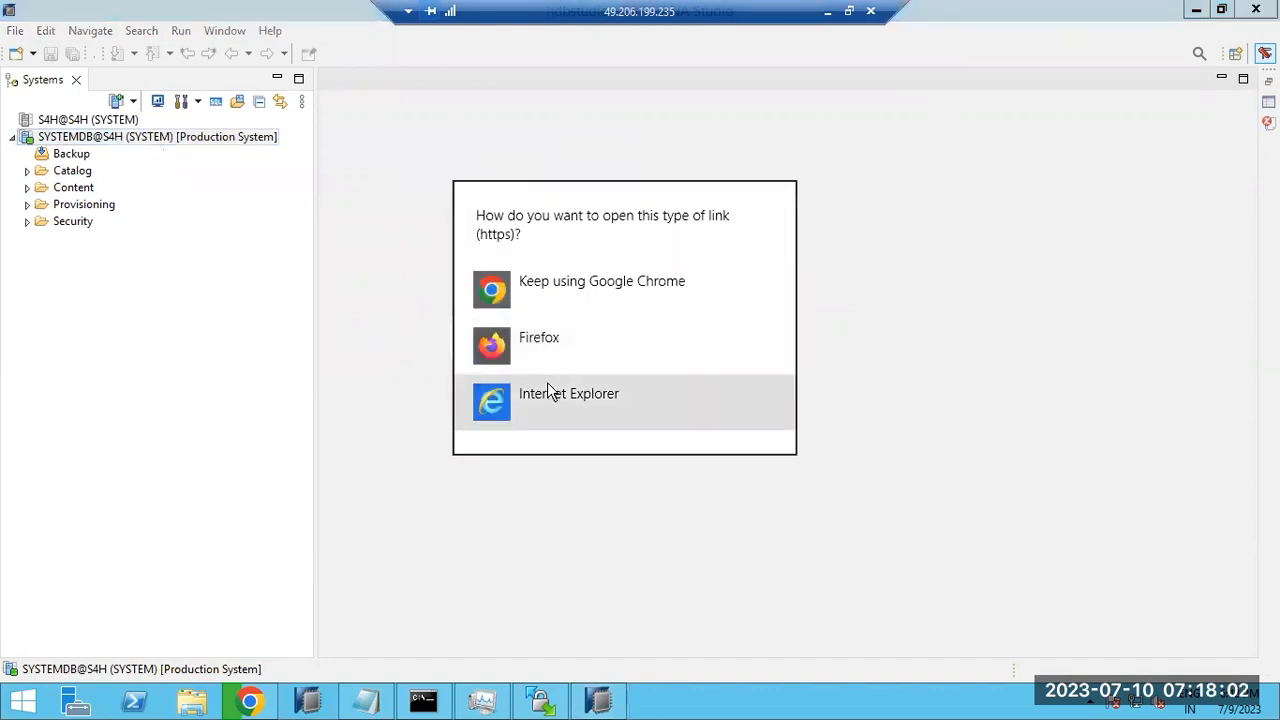
pyautogui.click(558, 285)
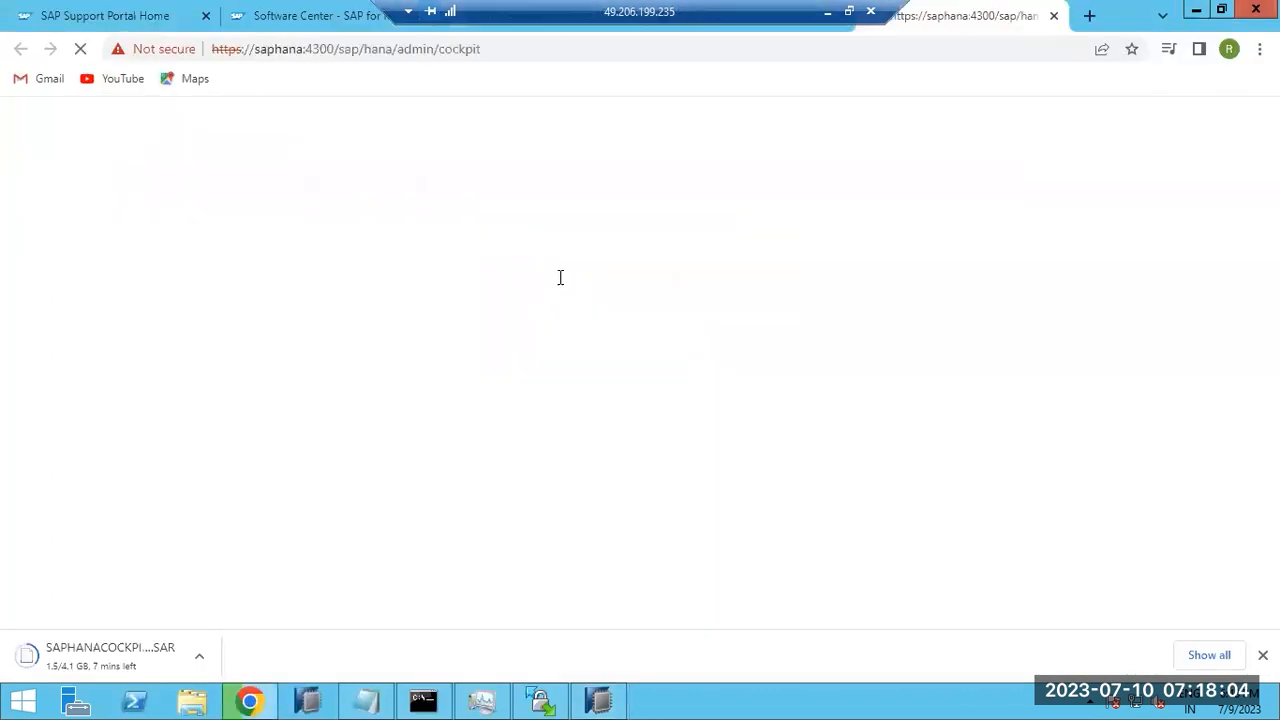
pyautogui.click(414, 551)
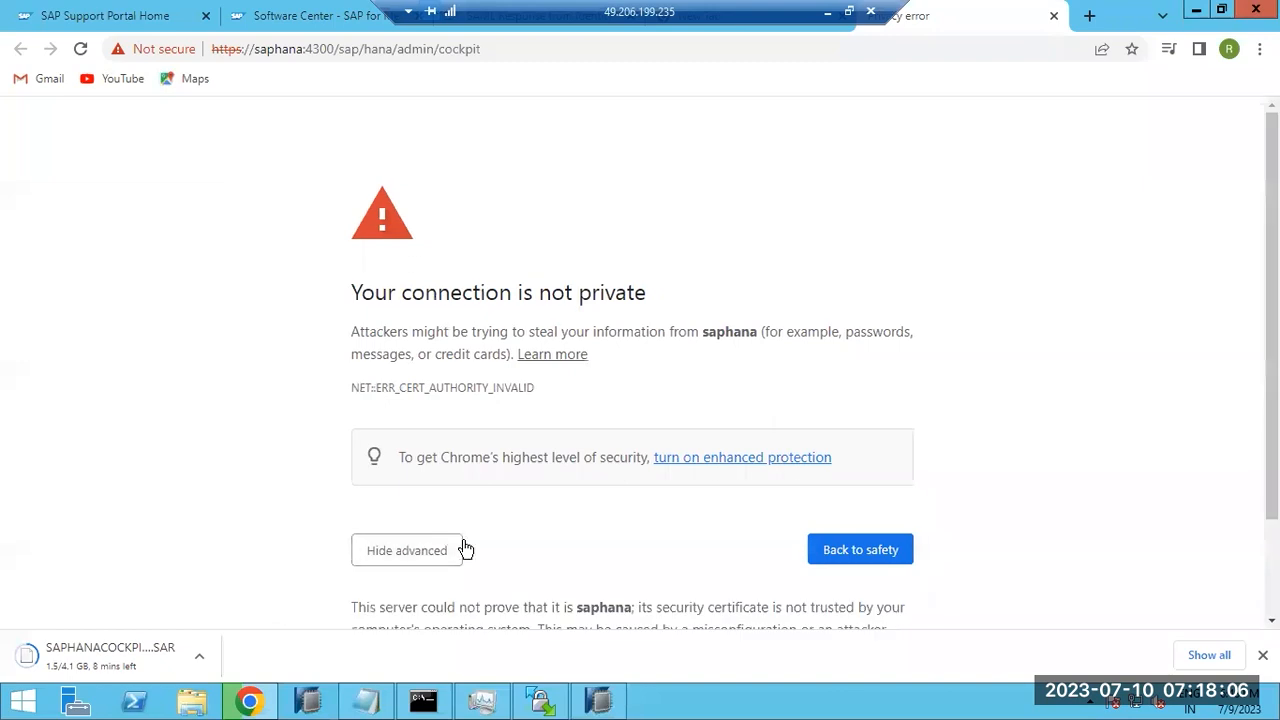
pyautogui.scroll(-1, 465, 550)
pyautogui.click(449, 572)
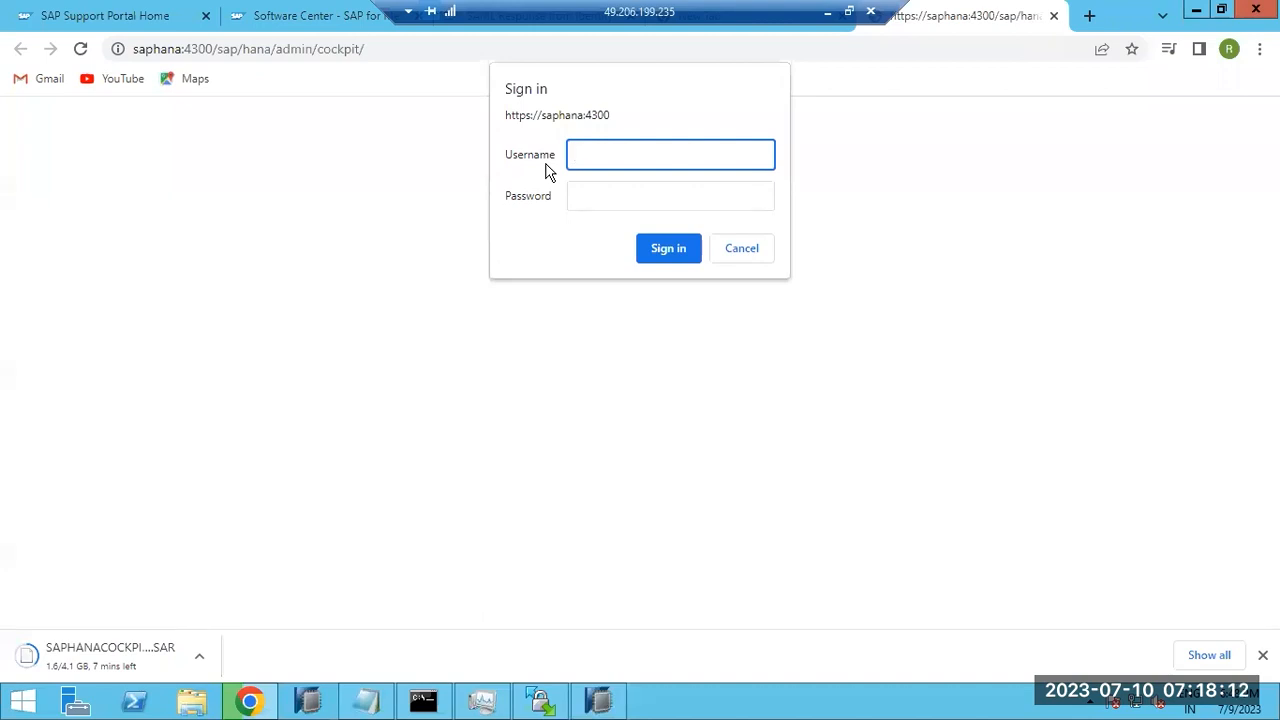
# Step: Sign in to the cockpit page with the username system and the account password
pyautogui.write('system')
pyautogui.press('Tab')
pyautogui.write('•••••••••')
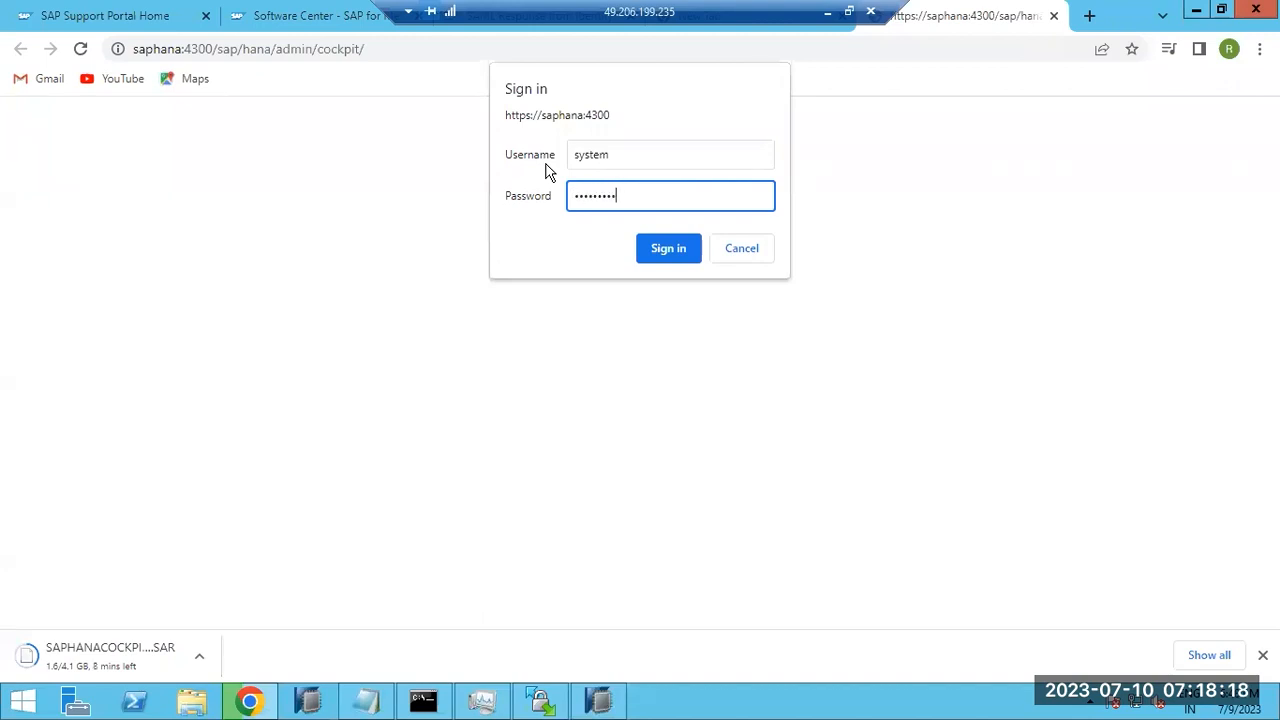
pyautogui.press('Return')
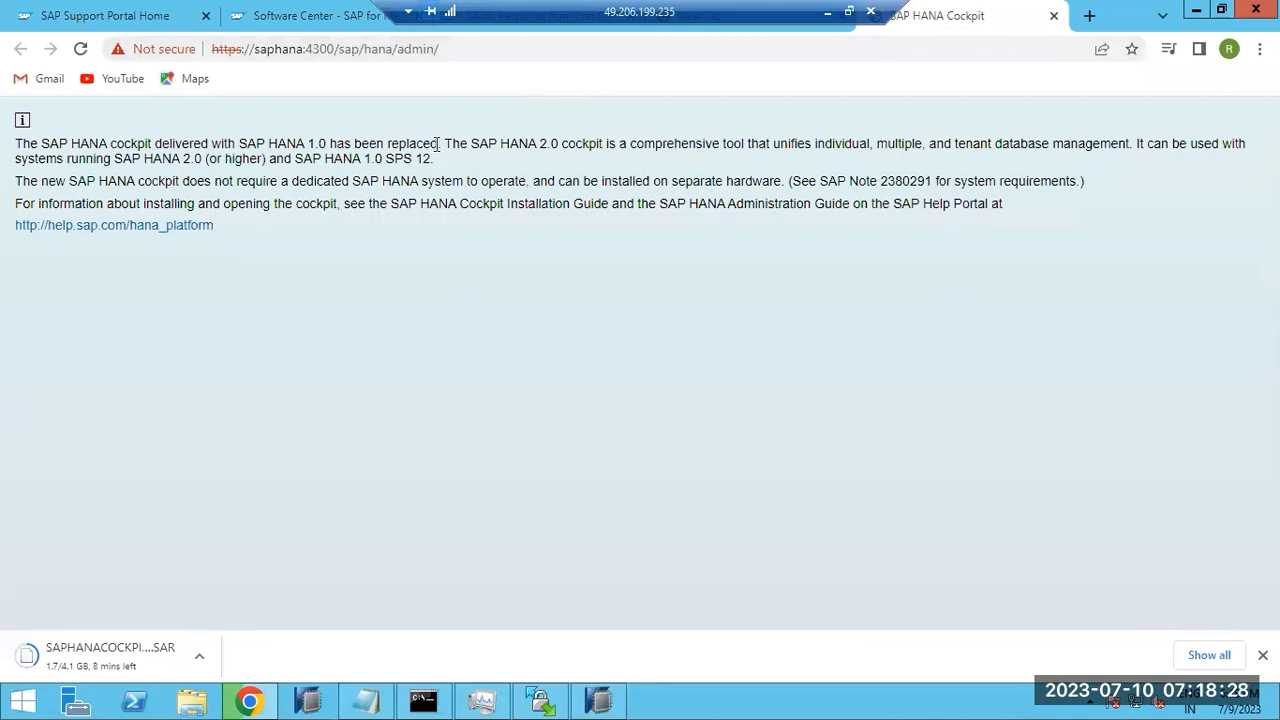
# Step: Read the SAP HANA cockpit notice, highlighting its passages on version support and system requirements, and close its browser tab
pyautogui.moveTo(440, 146); pyautogui.dragTo(182, 146)
pyautogui.moveTo(528, 143); pyautogui.dragTo(1093, 148)
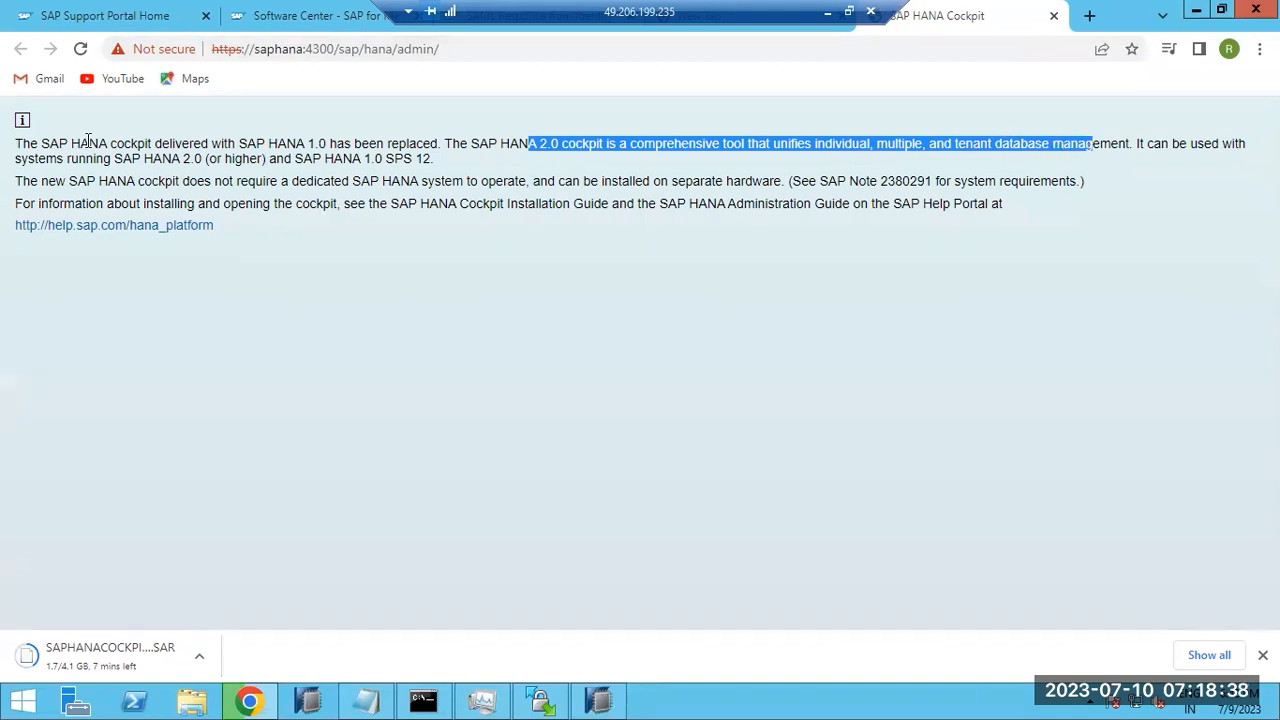
pyautogui.moveTo(162, 160); pyautogui.dragTo(414, 158)
pyautogui.click(397, 157)
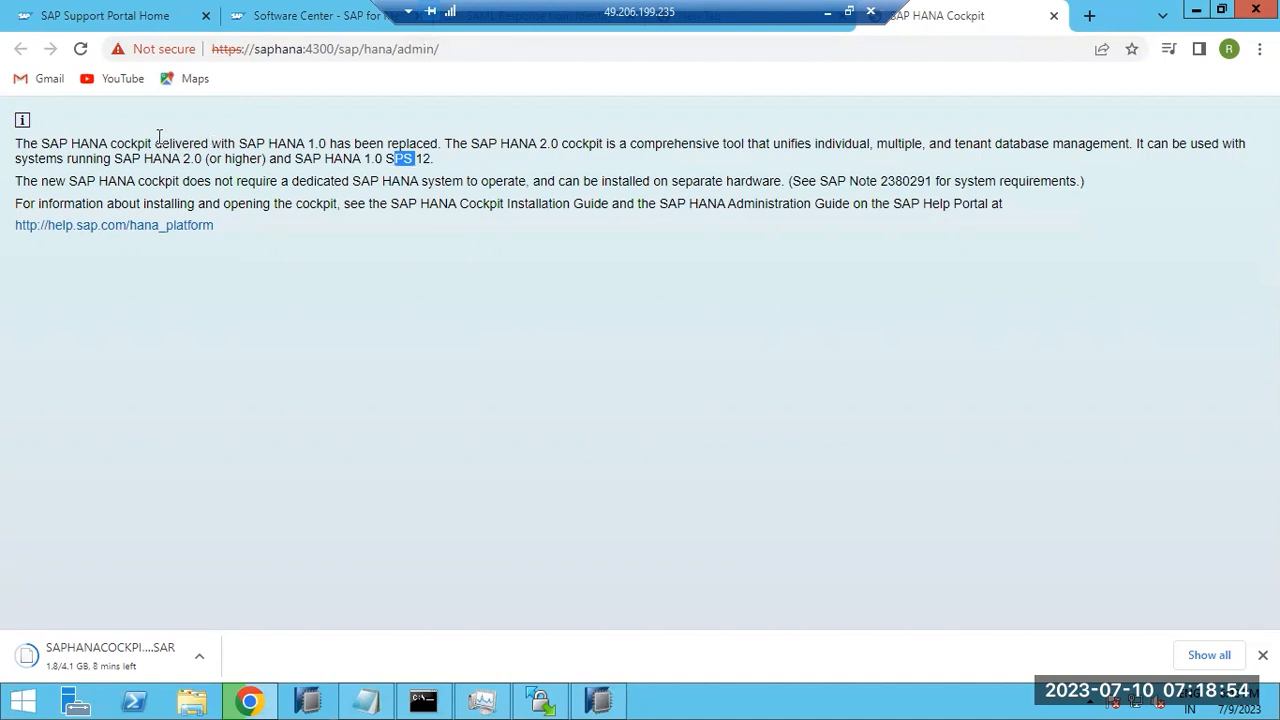
pyautogui.moveTo(276, 143); pyautogui.dragTo(300, 143)
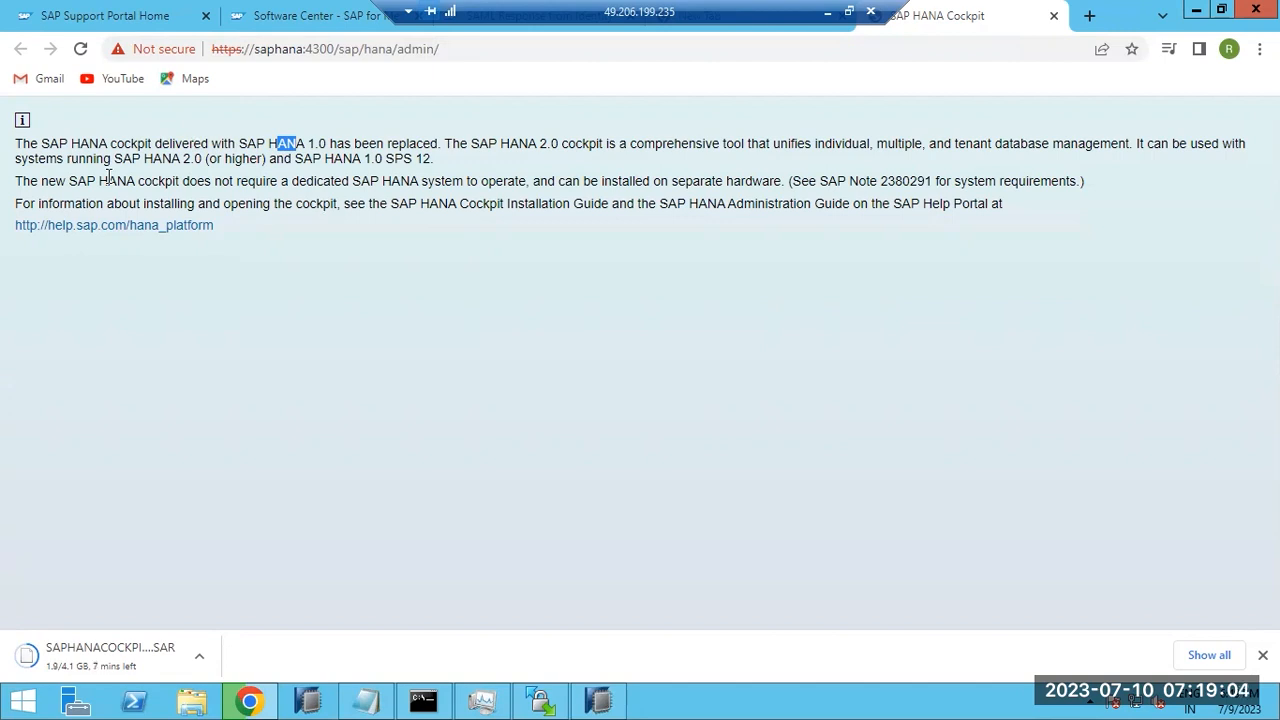
pyautogui.click(340, 180)
pyautogui.moveTo(340, 180); pyautogui.dragTo(931, 161)
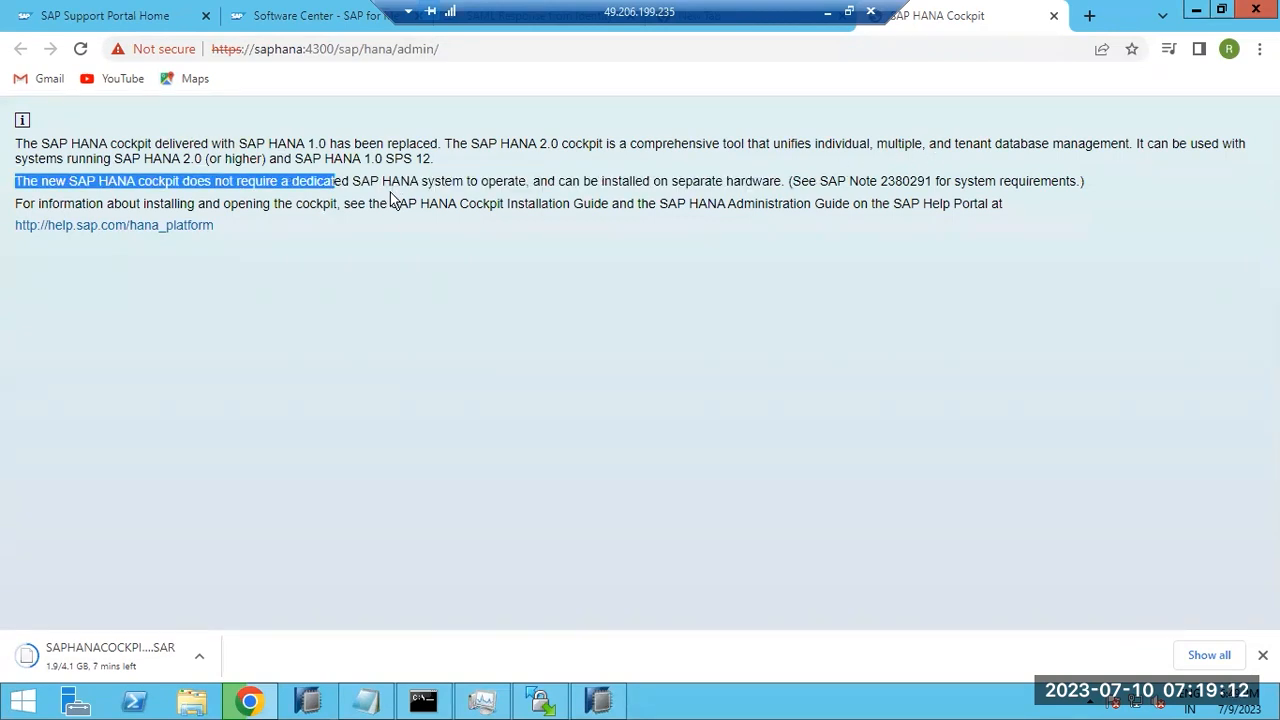
pyautogui.click(277, 237)
pyautogui.moveTo(12, 145); pyautogui.dragTo(335, 244)
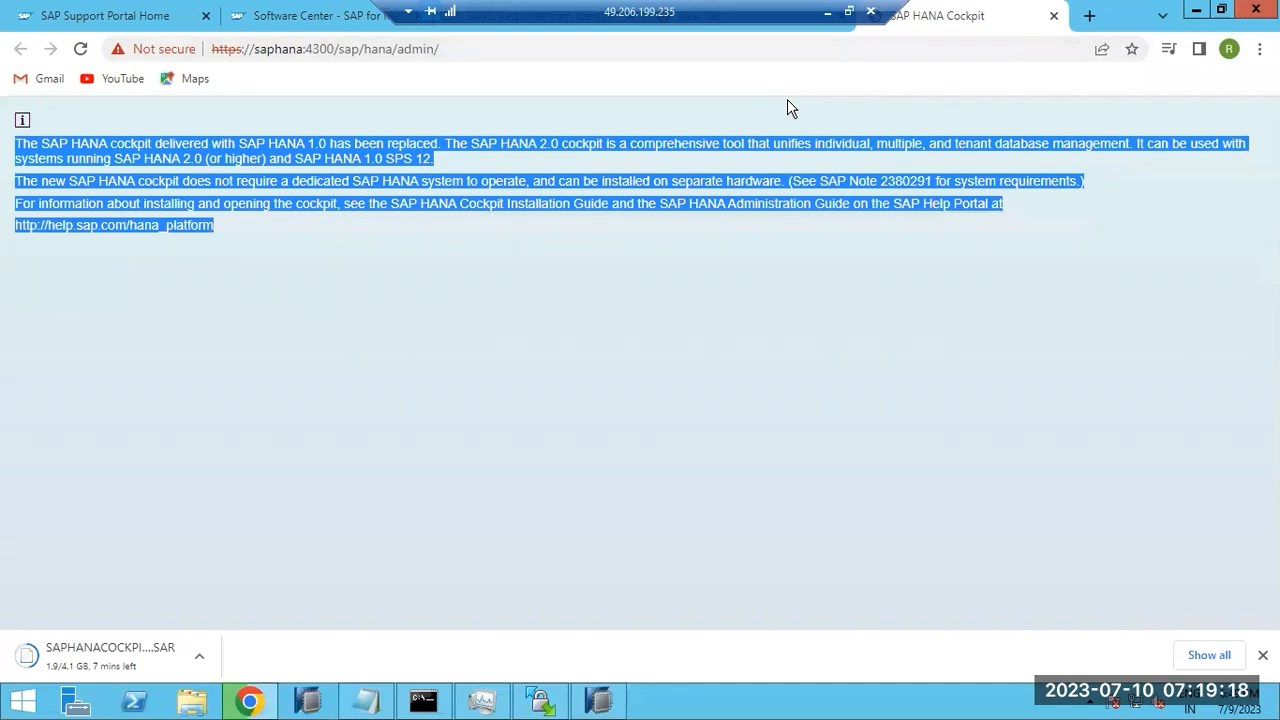
pyautogui.hotkey('ctrl', 'w')
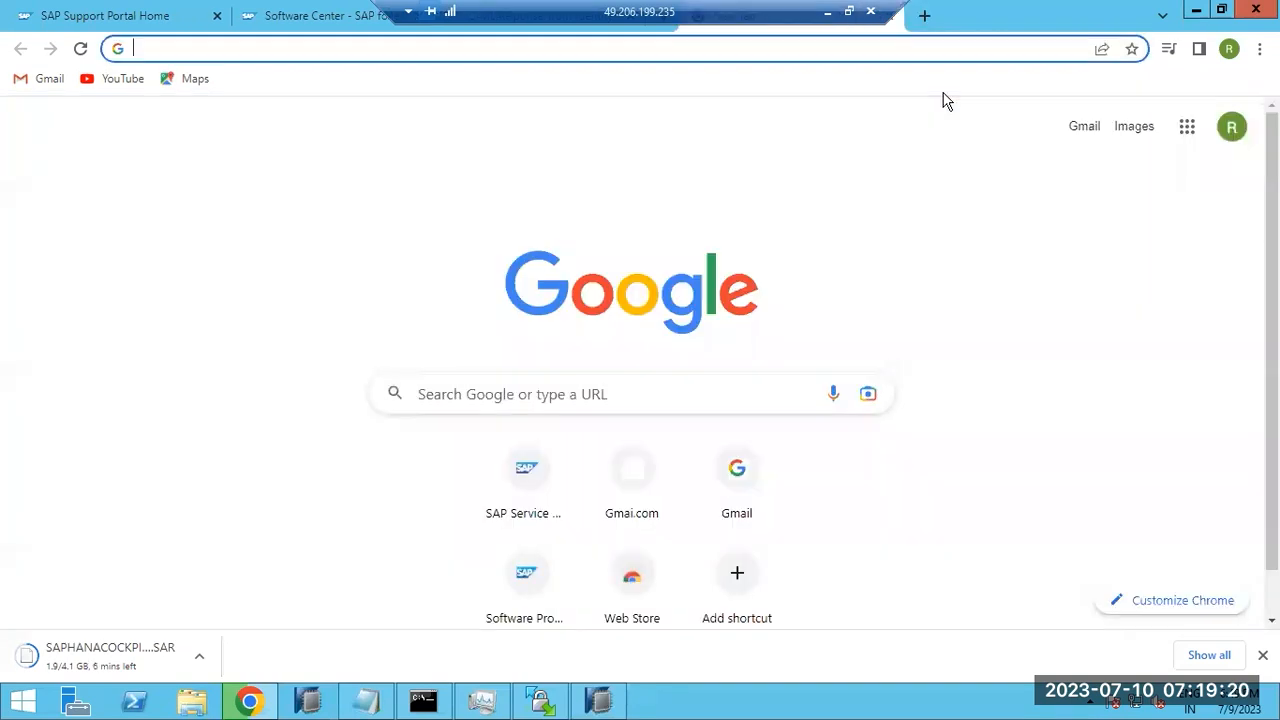
# Step: Return to the Paint diagram and add the text "16 GB" inside the large SAPHANA box
pyautogui.click(824, 12)
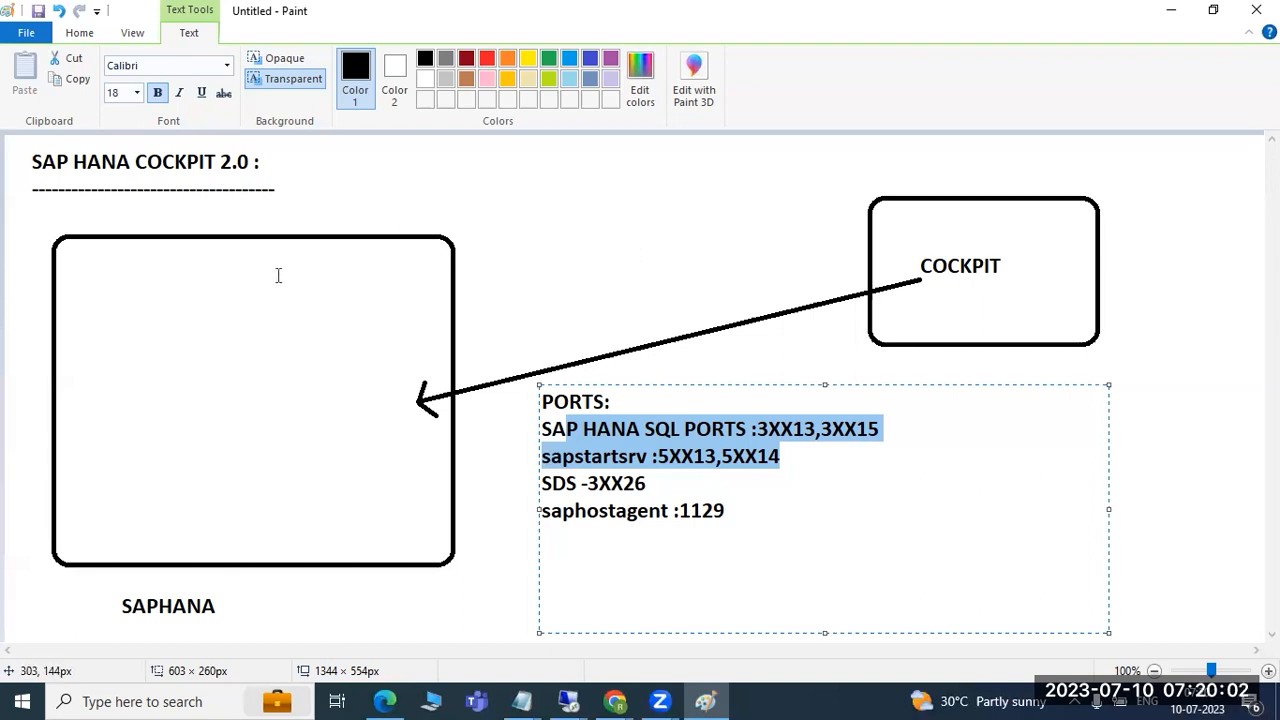
pyautogui.click(83, 277)
pyautogui.moveTo(83, 277); pyautogui.dragTo(401, 512)
pyautogui.write('16 GB')
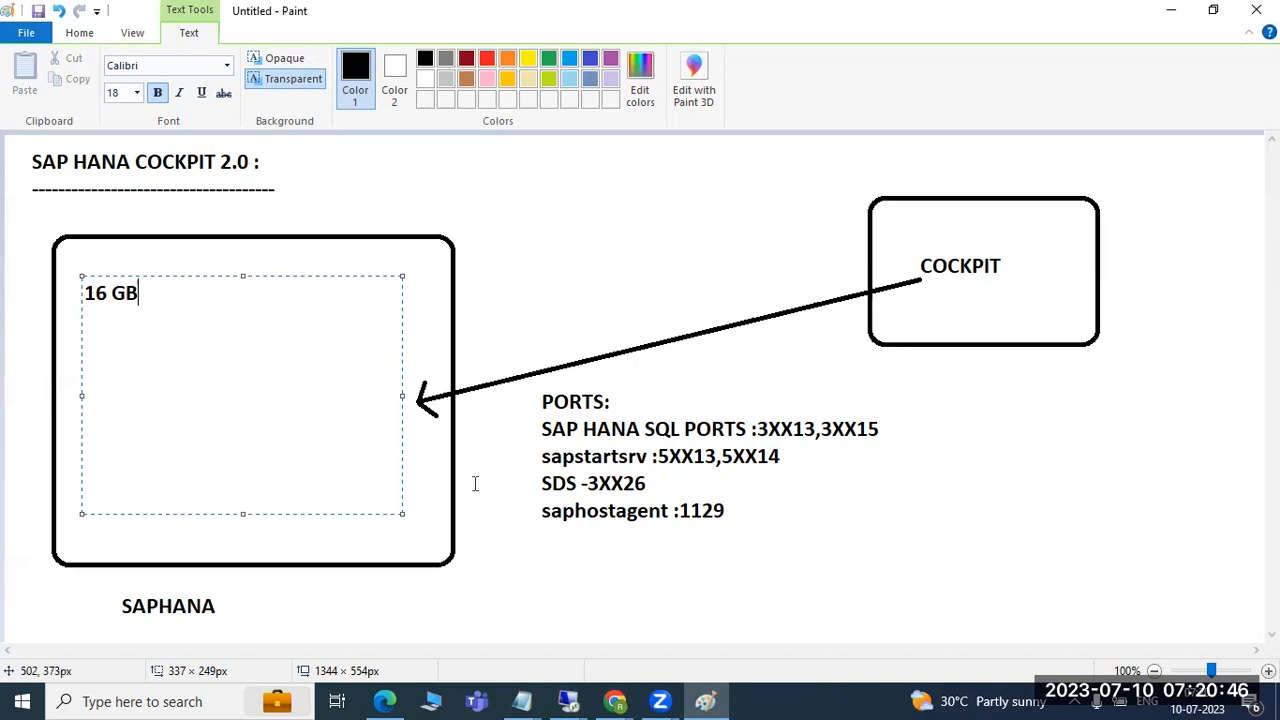
# Step: Switch back to the remote server and open a PuTTY SSH session to the host saphana
pyautogui.click(568, 701)
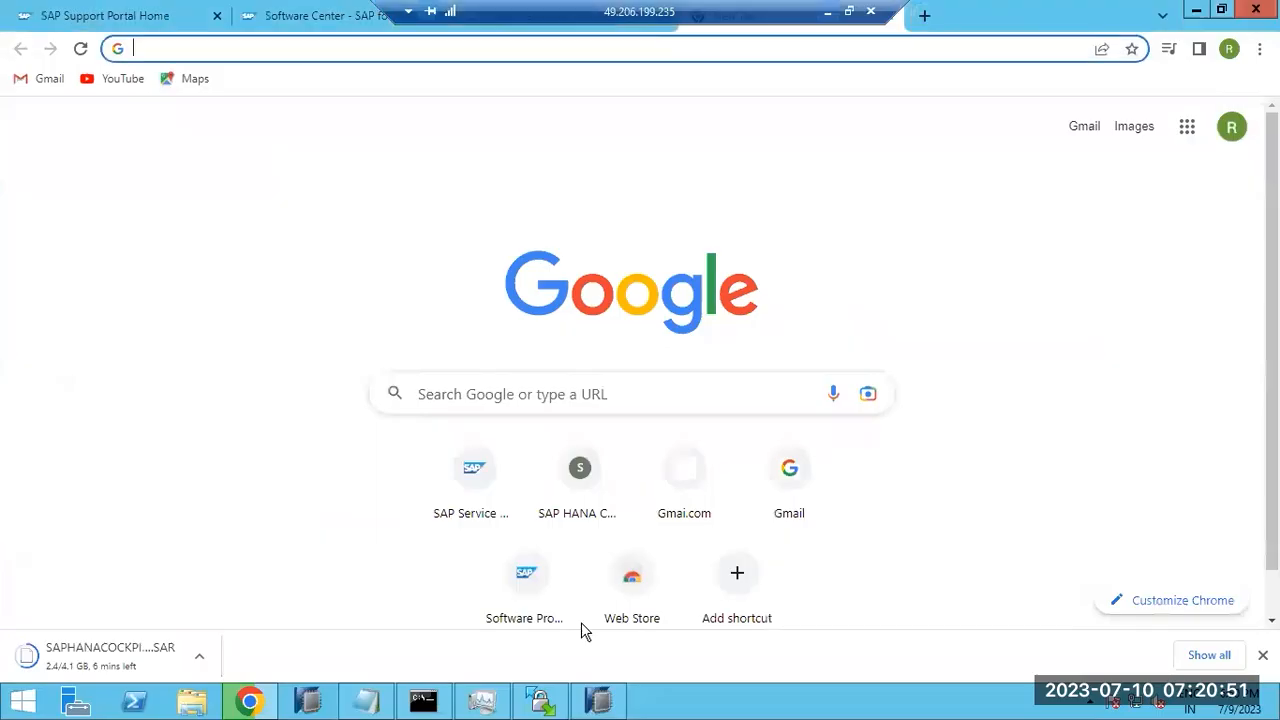
pyautogui.click(594, 640)
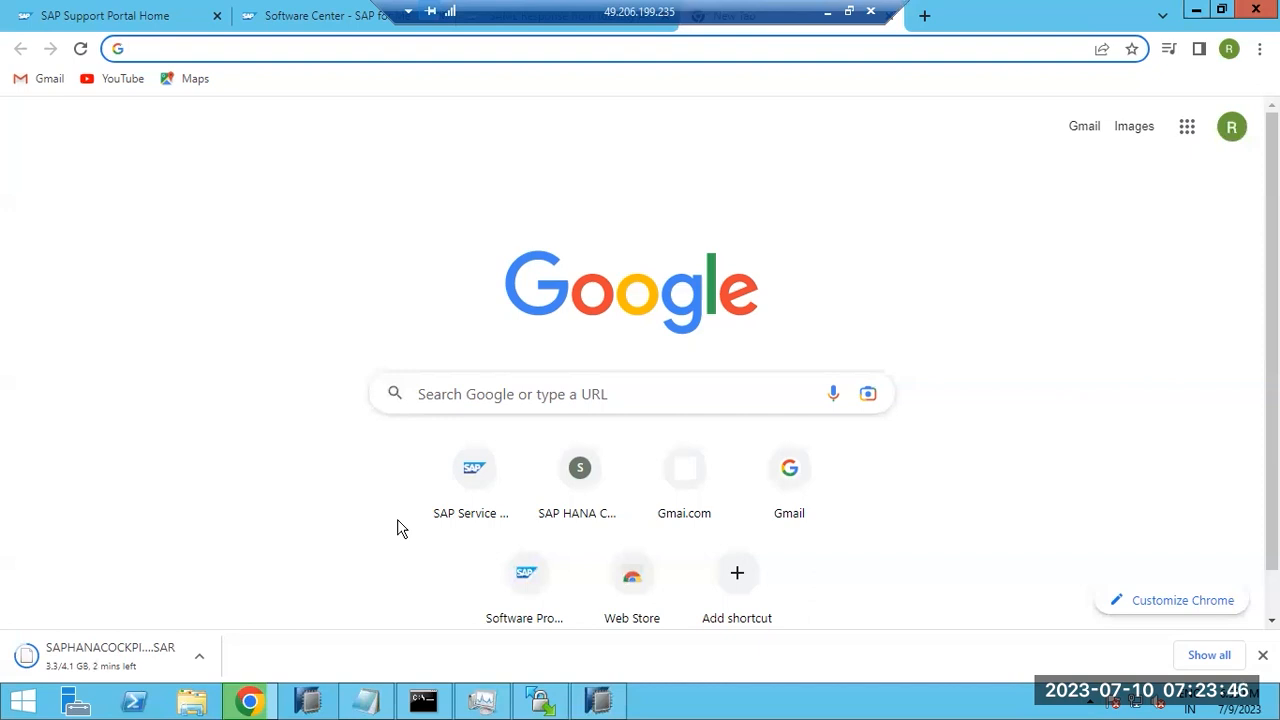
pyautogui.rightClick(737, 703)
pyautogui.click(771, 627)
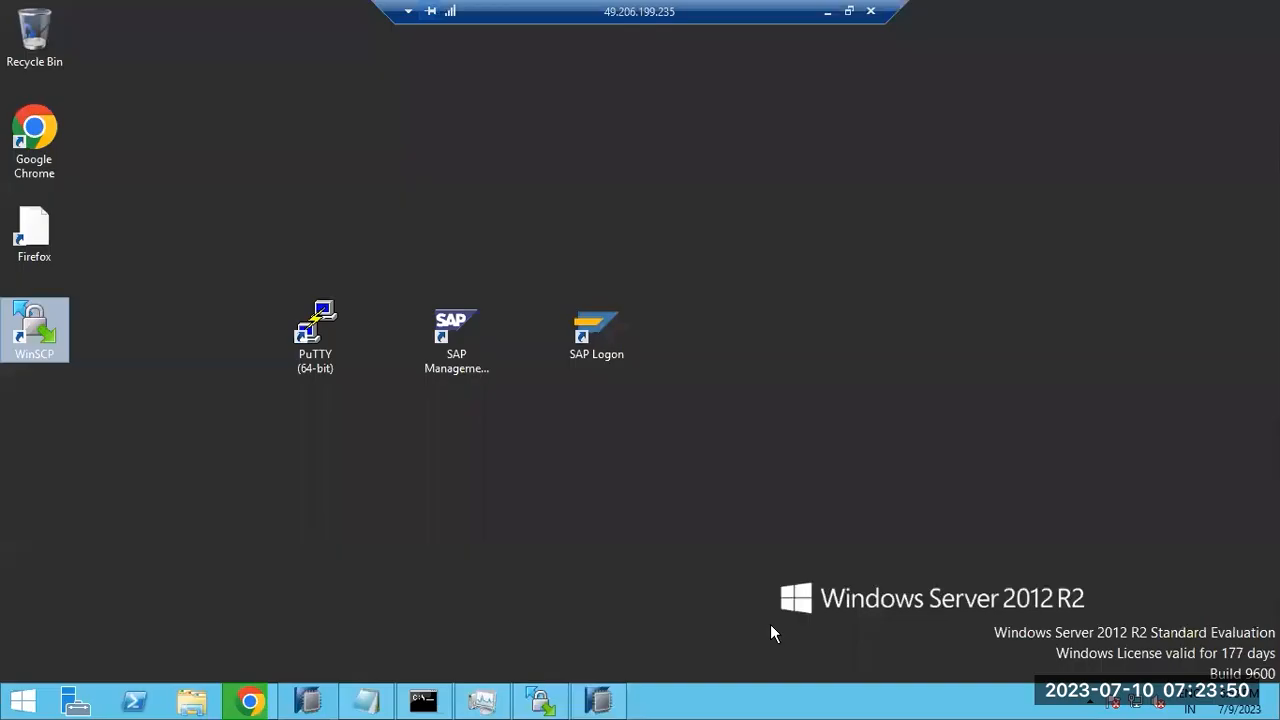
pyautogui.doubleClick(315, 335)
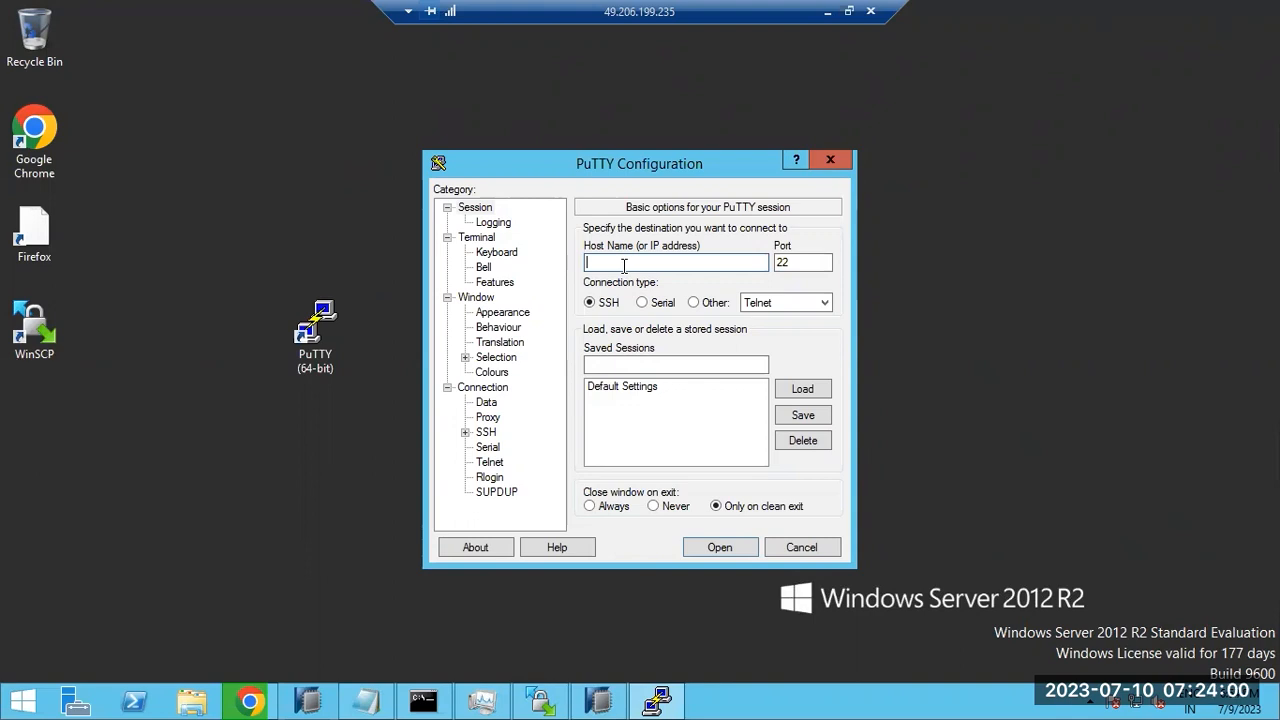
pyautogui.write('saphana')
pyautogui.press('Return')
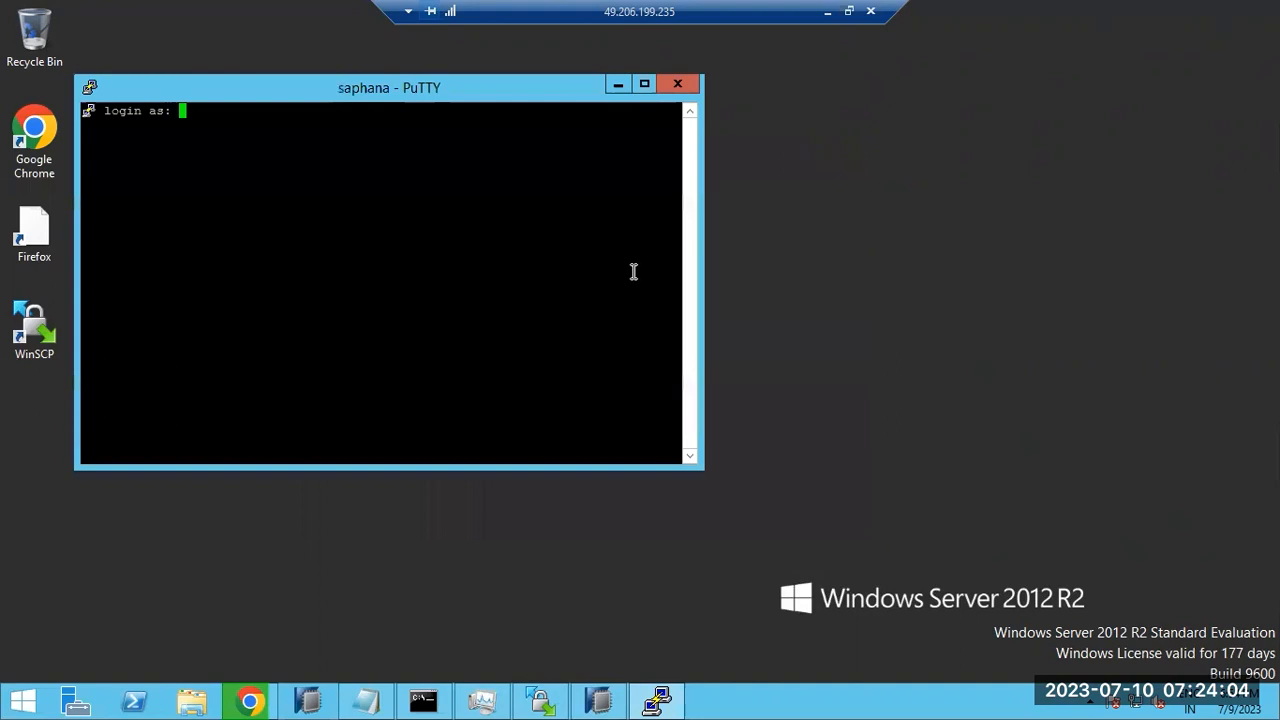
# Step: Maximize the terminal window and log in as root with the account password
pyautogui.doubleClick(394, 90)
pyautogui.write('root')
pyautogui.press('Return')
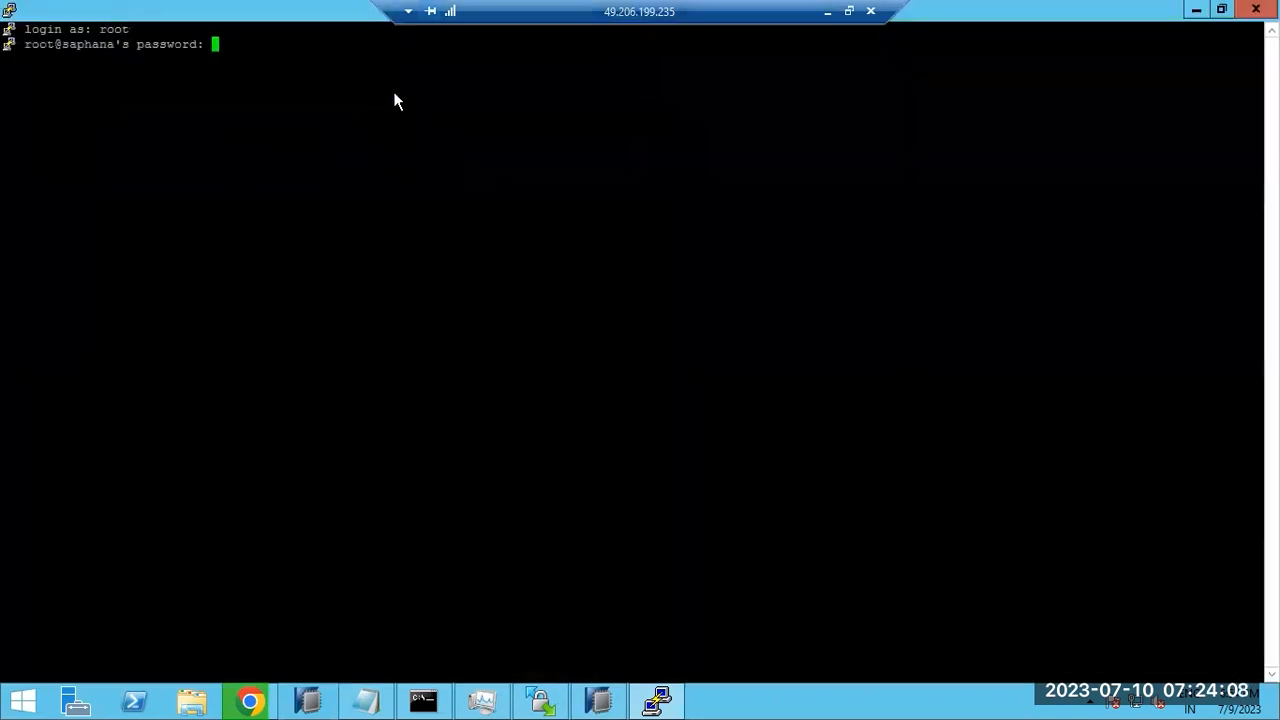
pyautogui.press('Return')
# Step: Check the host's memory with free -g and its disk space with df -h, and highlight the /media mount point
pyautogui.write('free -g')
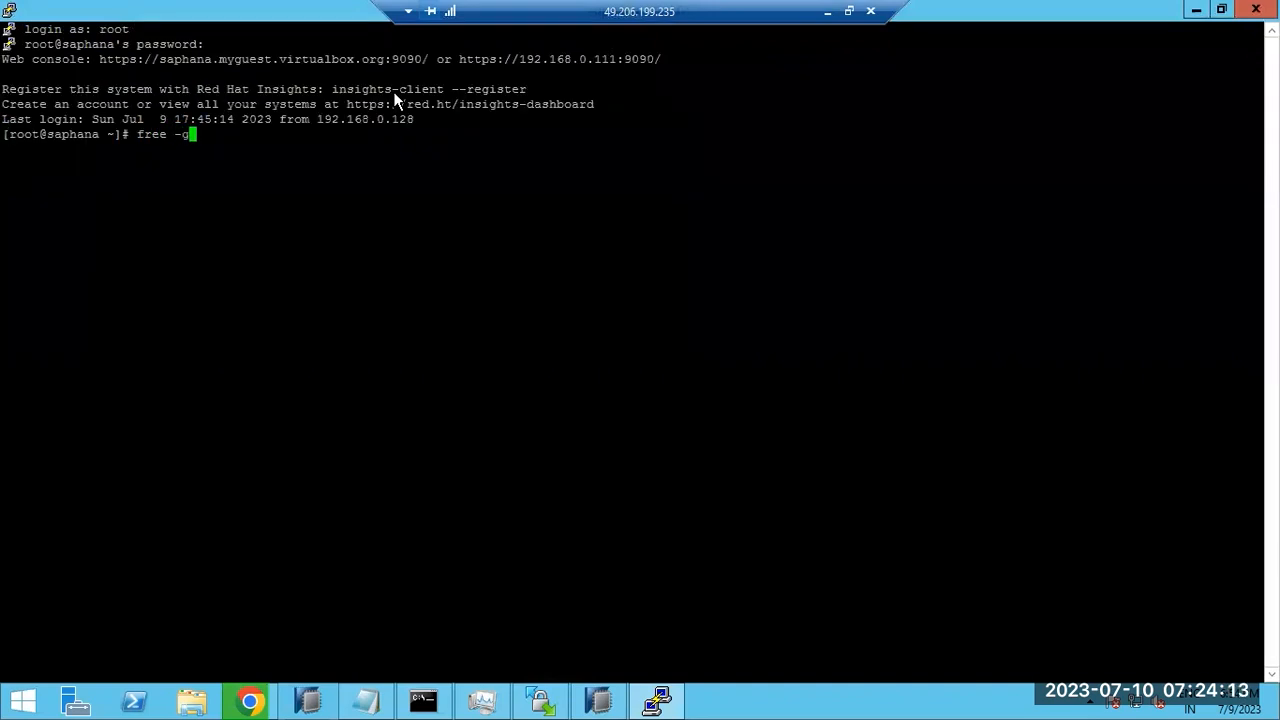
pyautogui.press('Return')
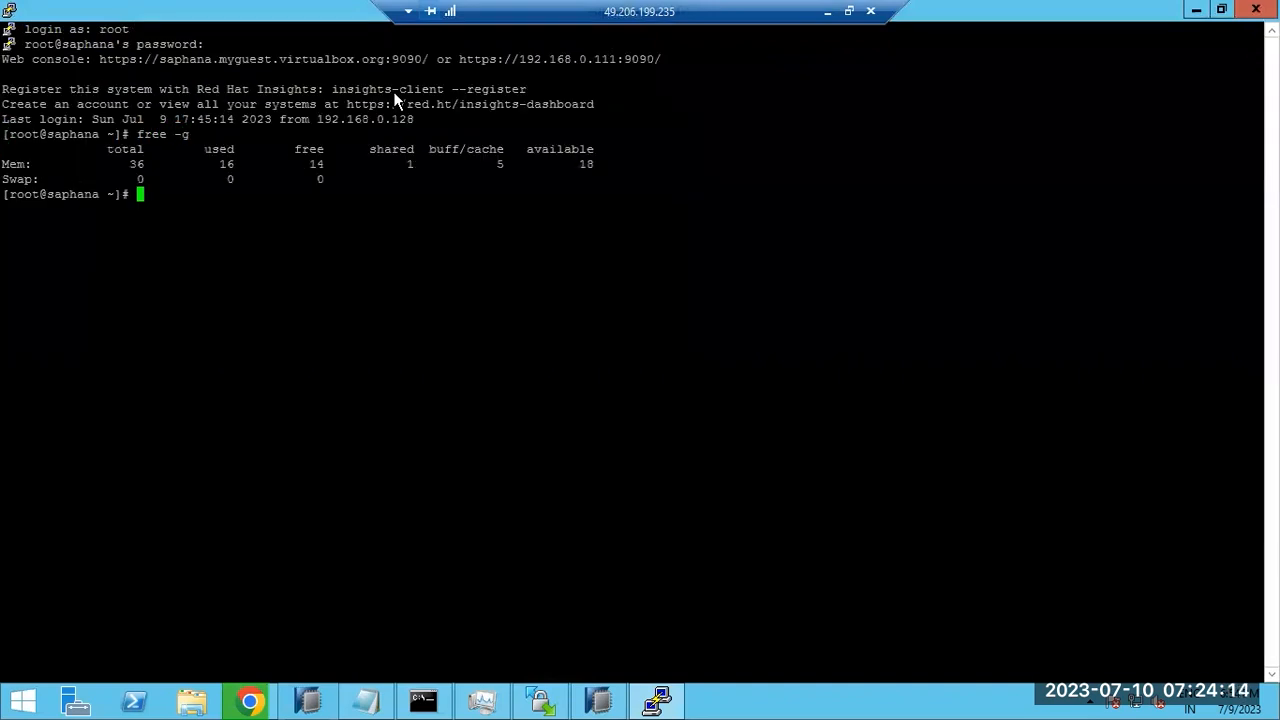
pyautogui.write('df -h')
pyautogui.press('Return')
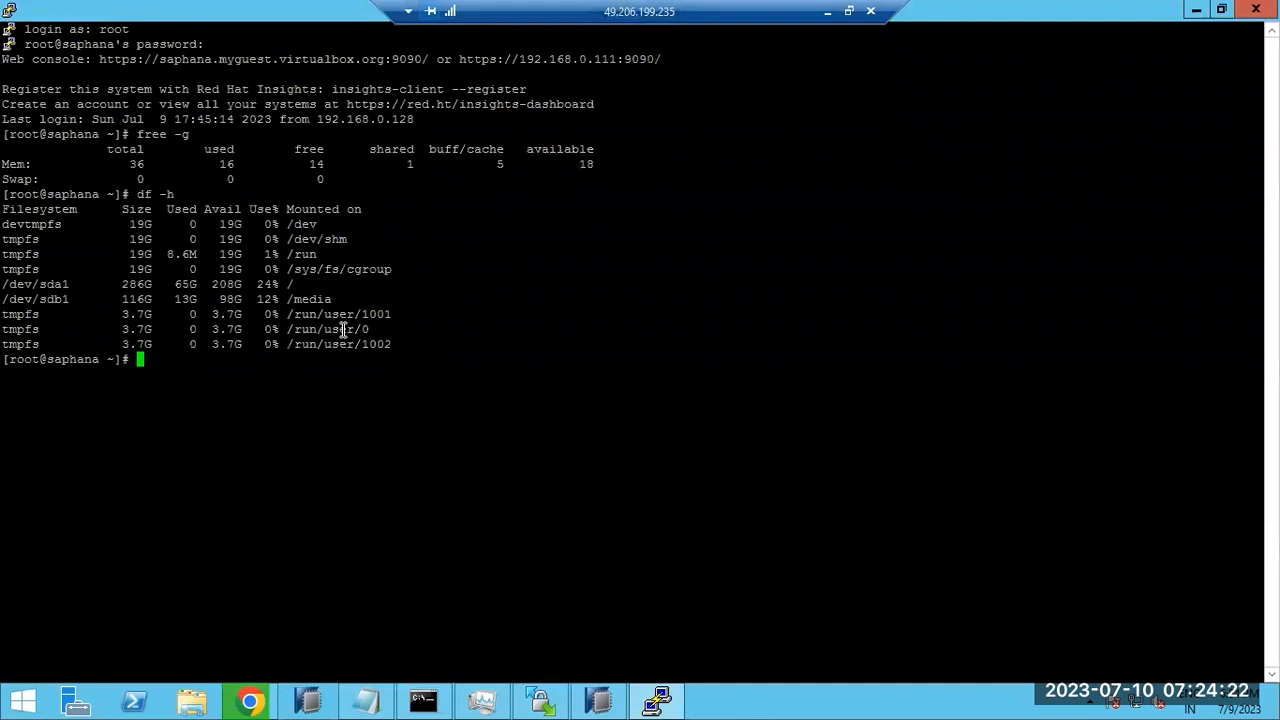
pyautogui.doubleClick(303, 298)
pyautogui.click(660, 702)
pyautogui.click(662, 704)
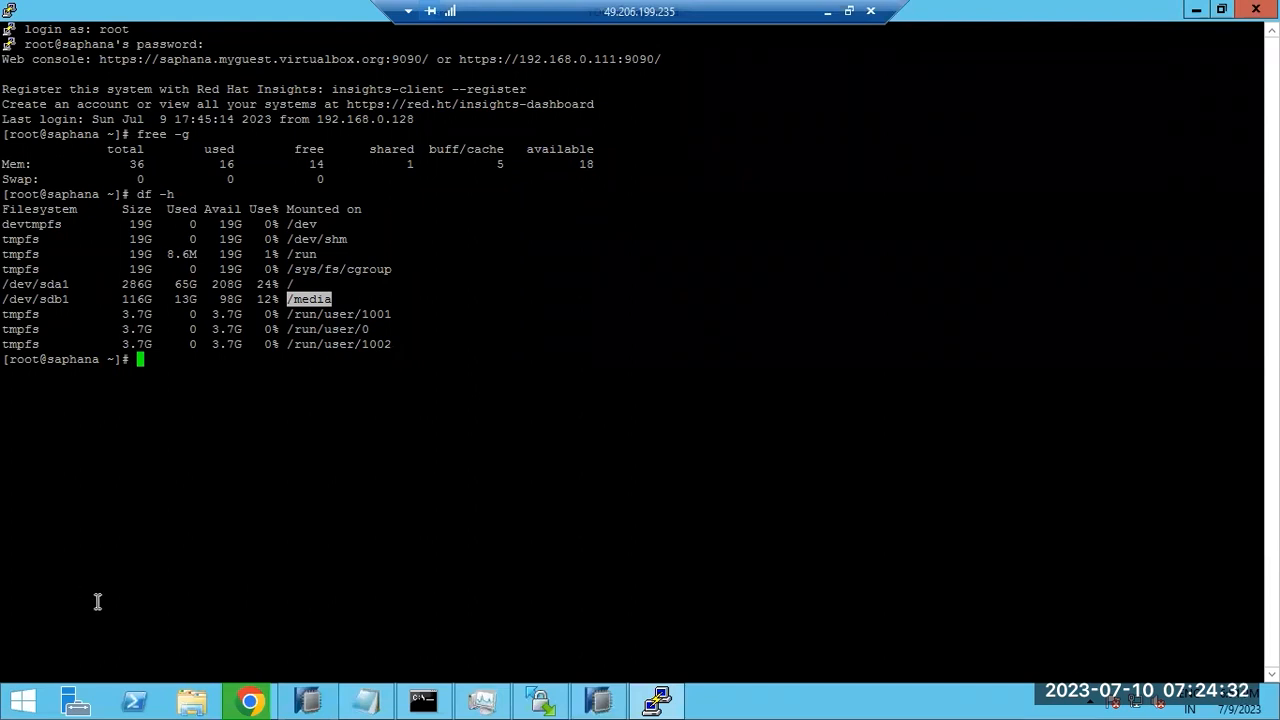
# Step: Switch to WinSCP, open the local C:\Users\Administrator\Downloads folder and sort its files by change date with the newest first
pyautogui.click(540, 701)
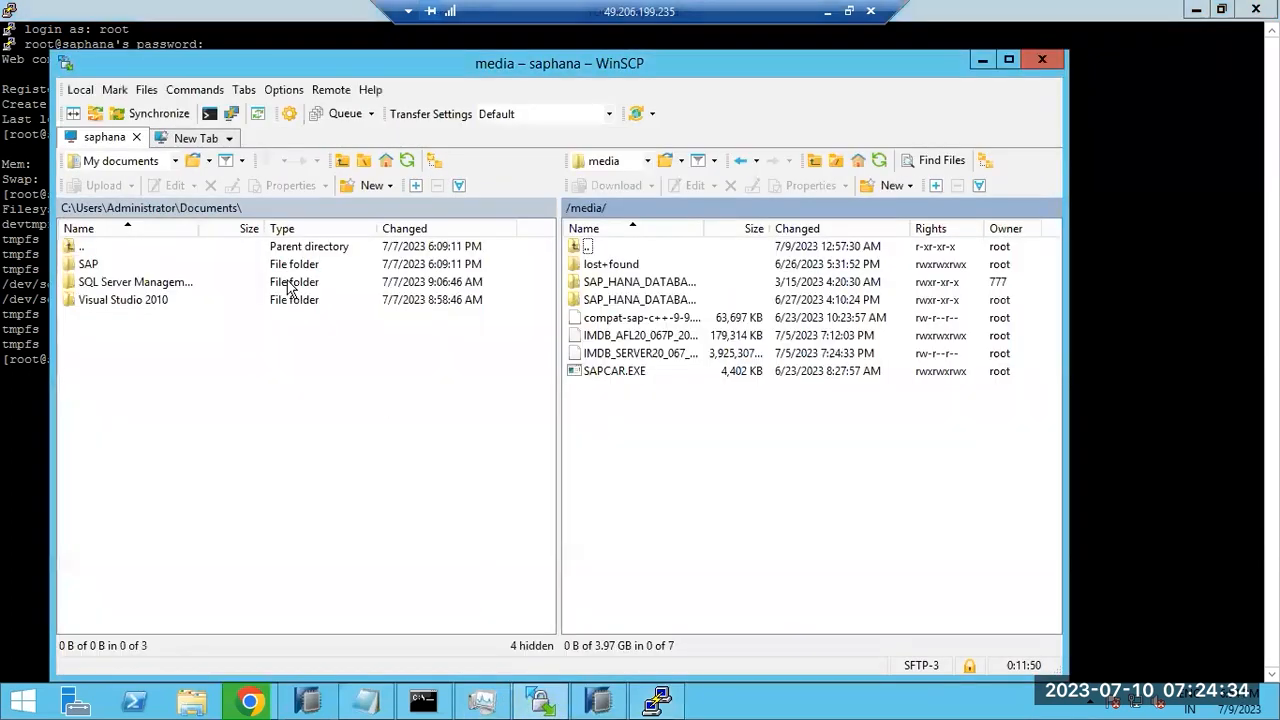
pyautogui.click(296, 212)
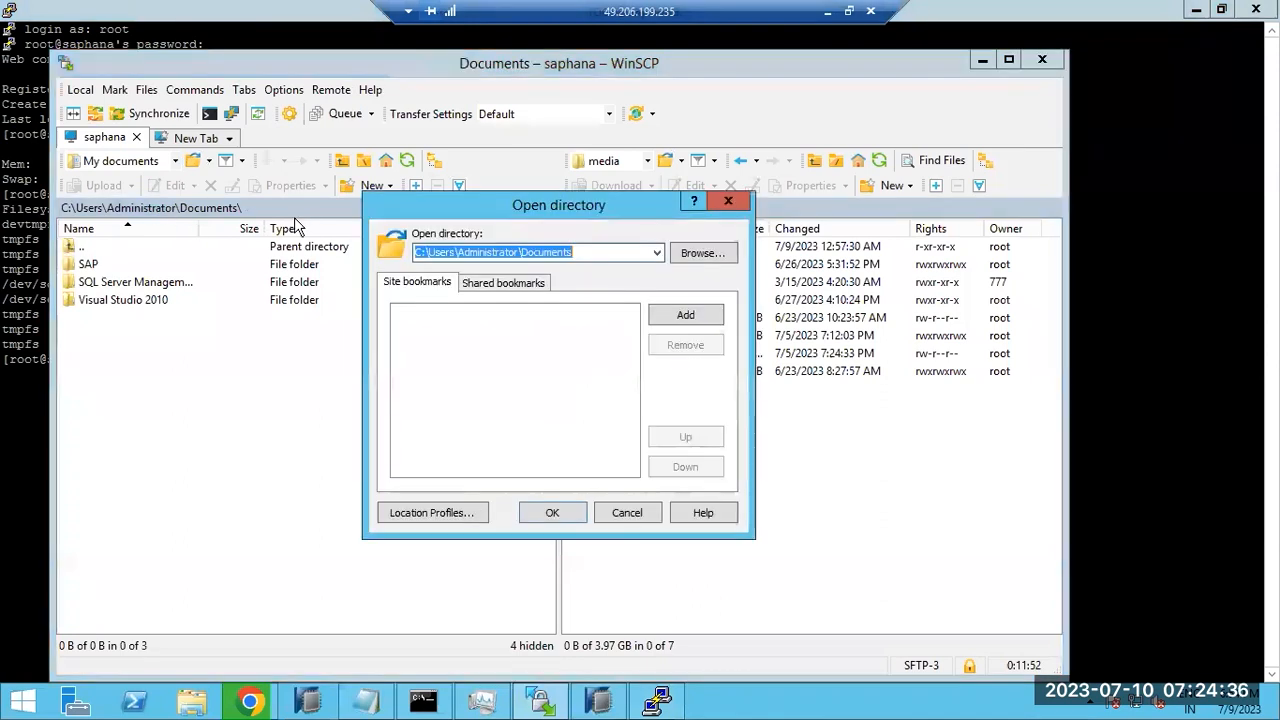
pyautogui.doubleClick(530, 253)
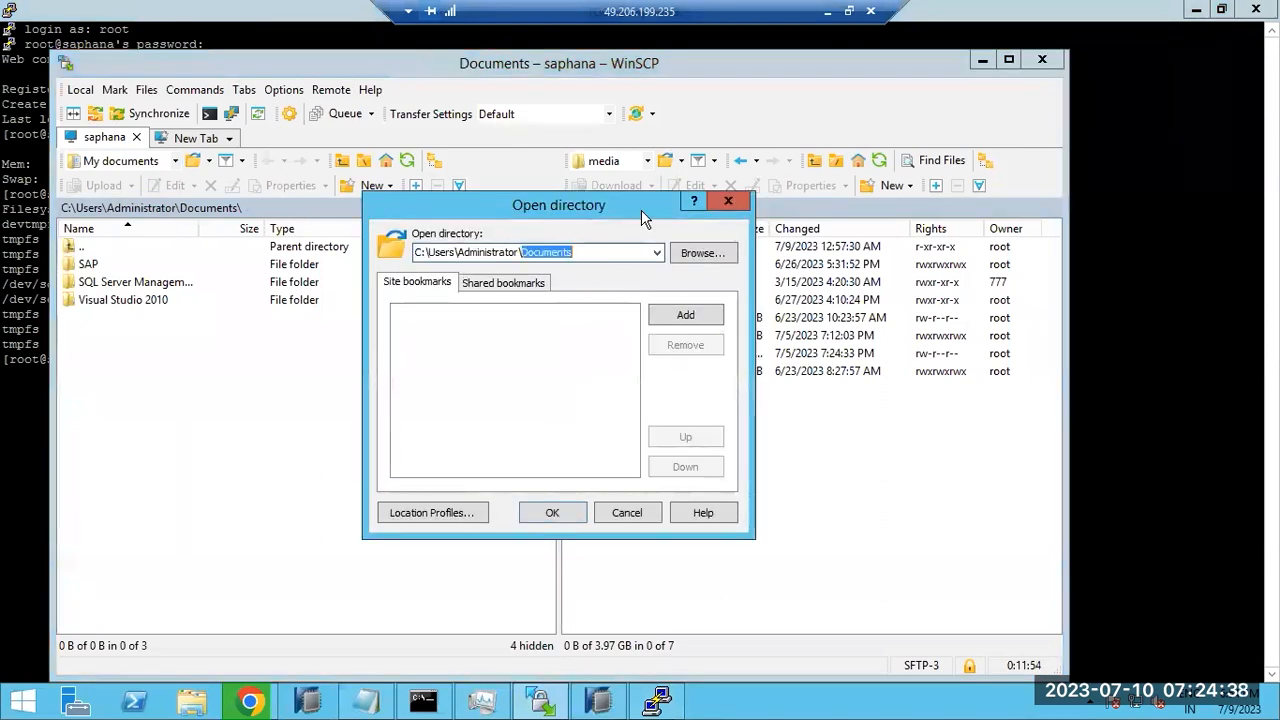
pyautogui.press('BackSpace')
pyautogui.press('Return')
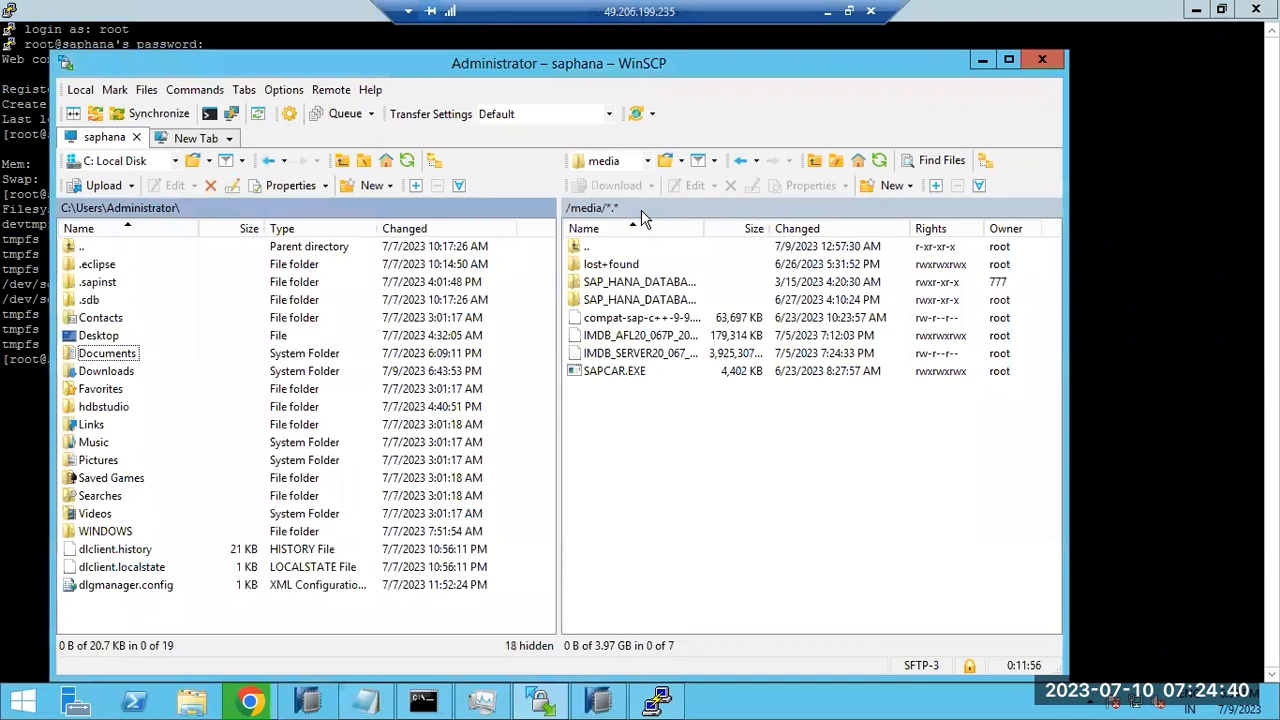
pyautogui.doubleClick(106, 371)
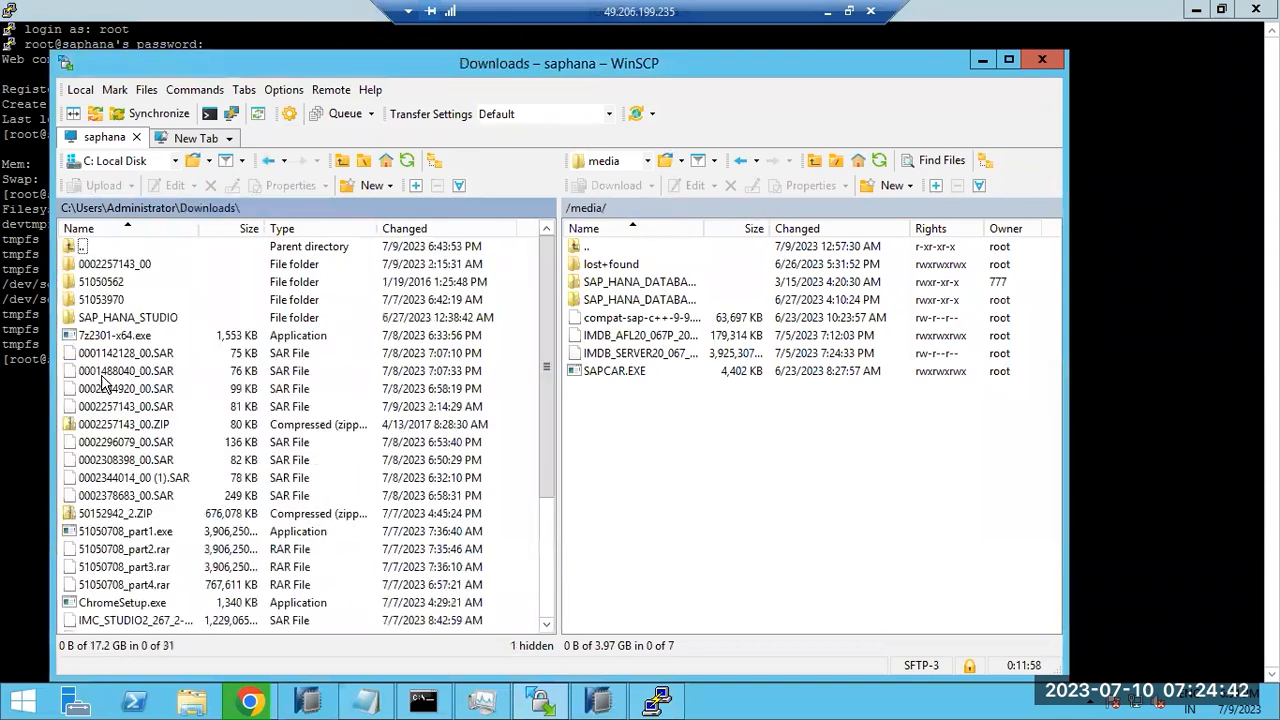
pyautogui.click(432, 230)
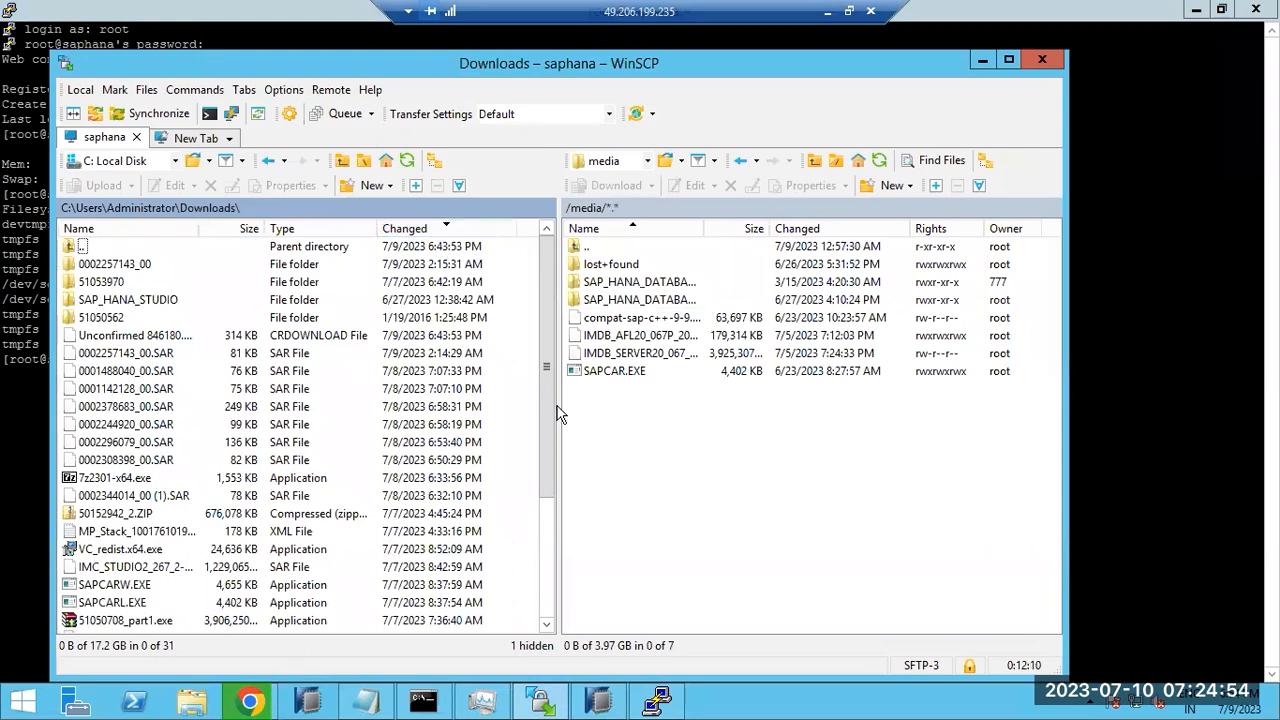
# Step: Check the cockpit download in Chrome, and list the host's HANA processes in the PuTTY terminal with ps -ef | grep -i hdb
pyautogui.click(250, 700)
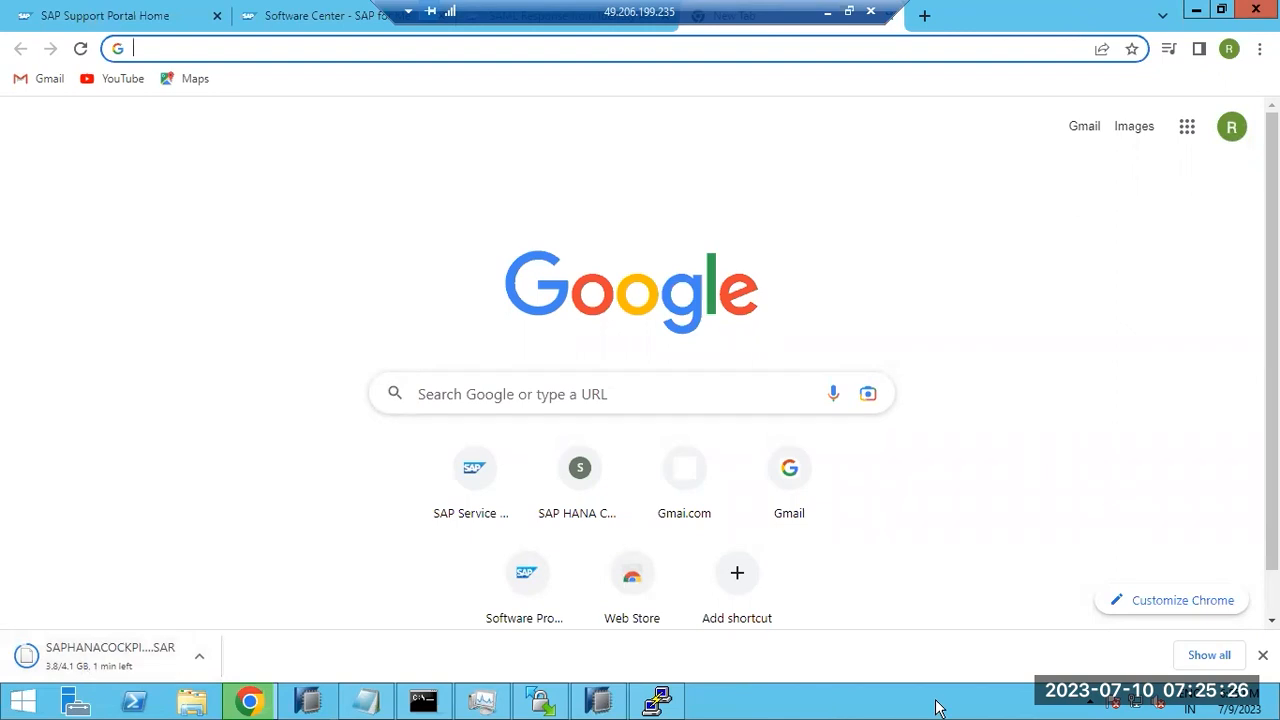
pyautogui.rightClick(968, 705)
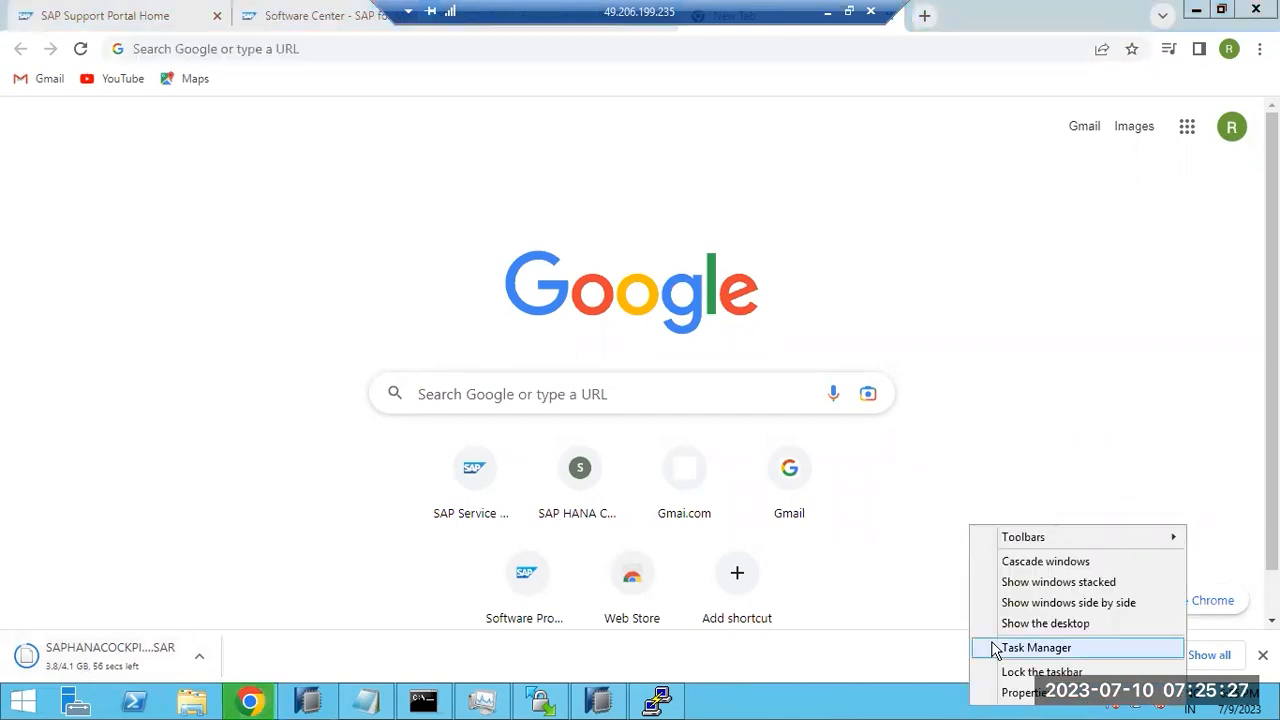
pyautogui.click(657, 700)
pyautogui.write('ps -ef ')
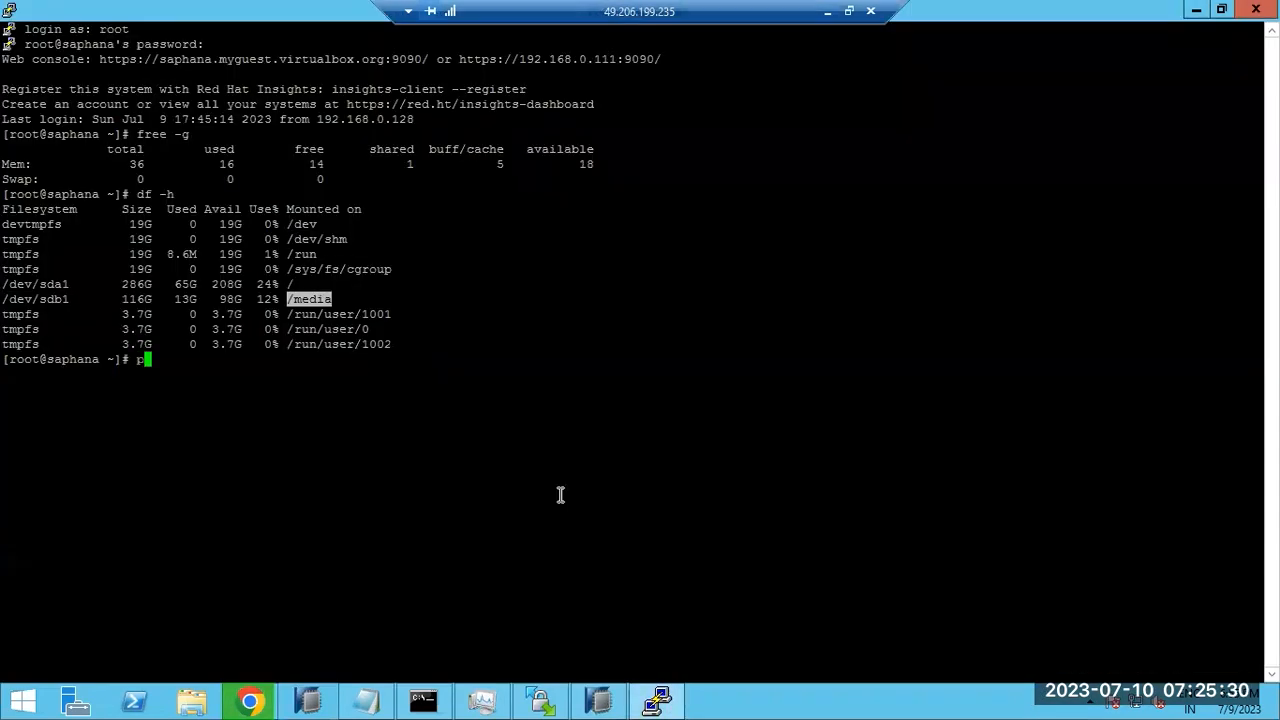
pyautogui.write('| ')
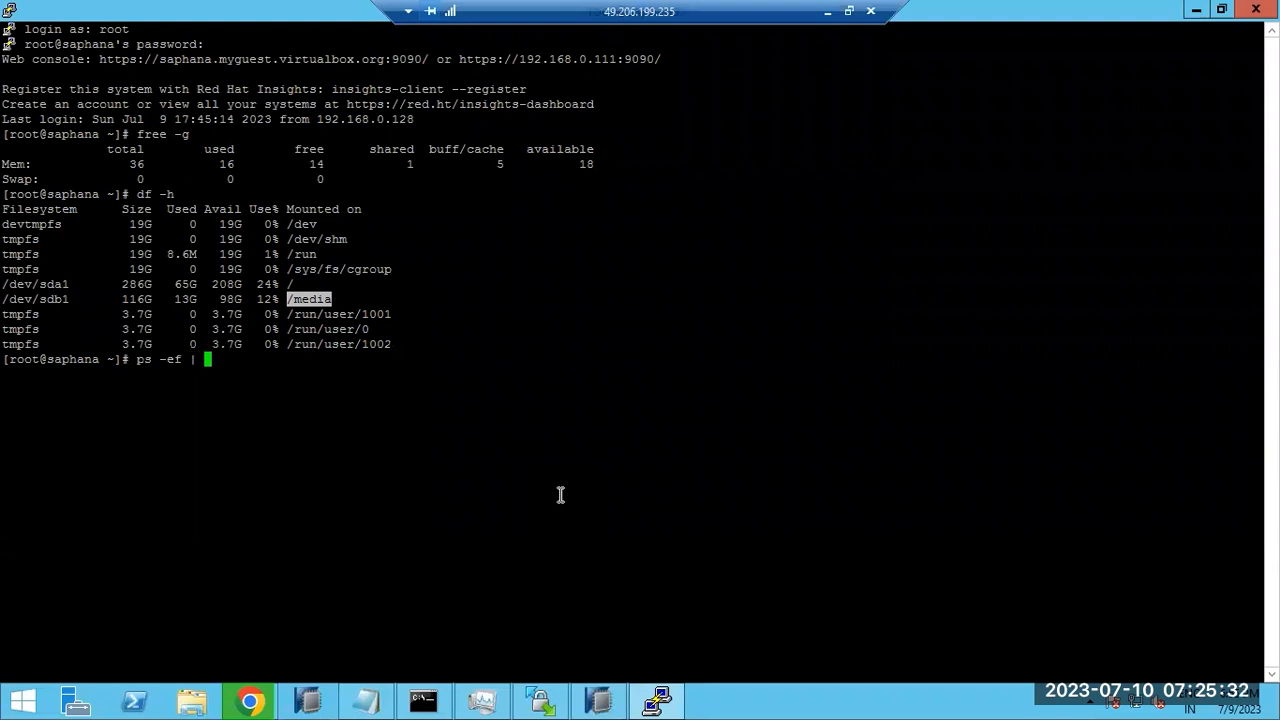
pyautogui.write('grep -i hdbadm')
pyautogui.press('BackSpace')
pyautogui.press('BackSpace')
pyautogui.press('BackSpace')
pyautogui.press('Return')
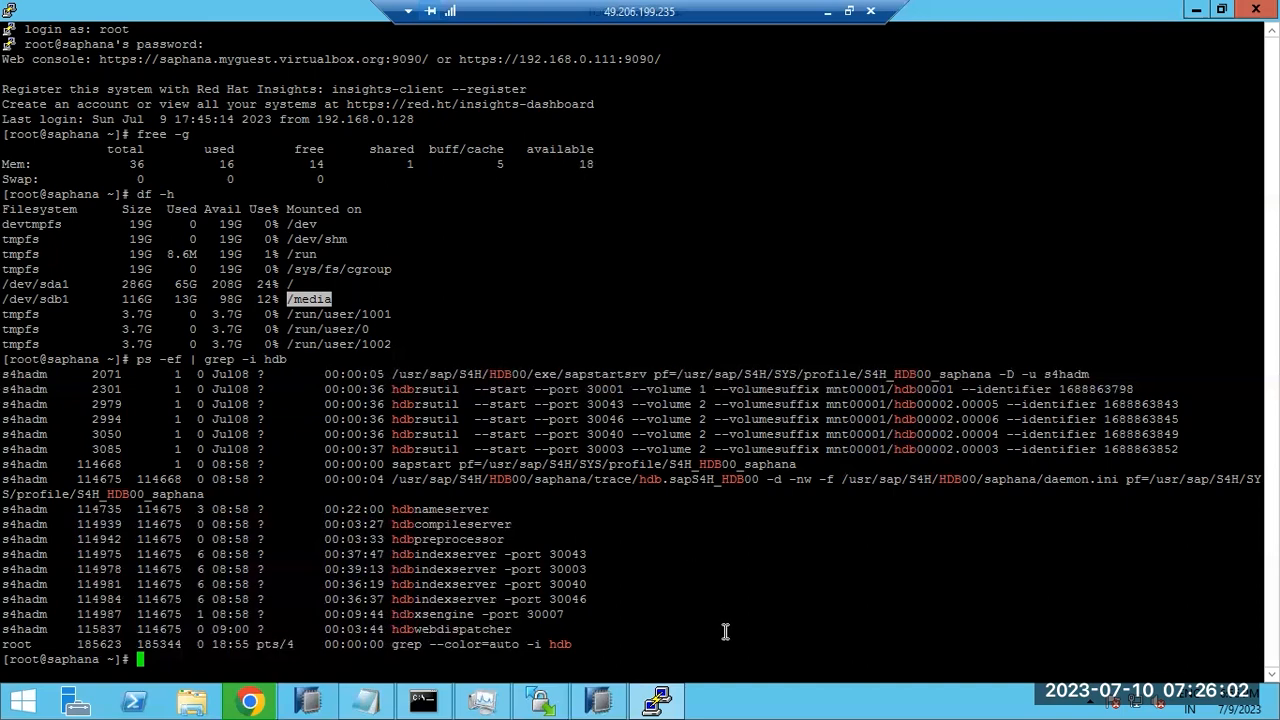
pyautogui.rightClick(788, 706)
pyautogui.click(840, 624)
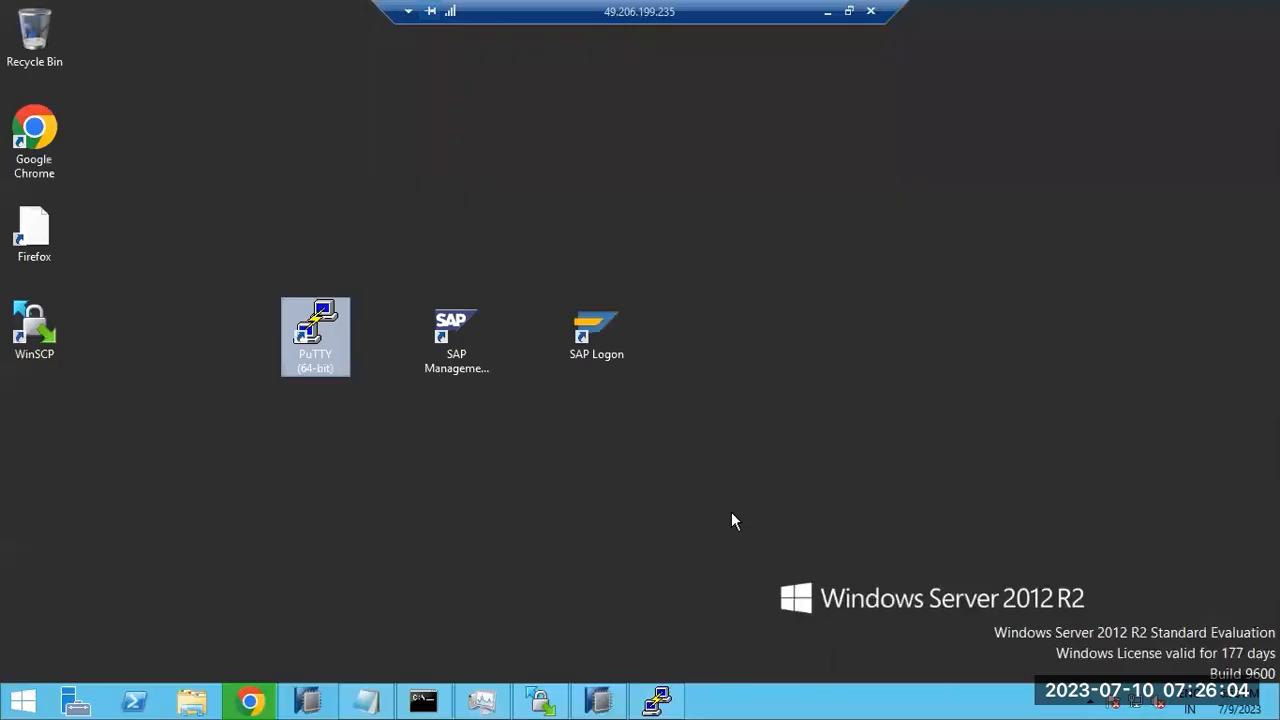
pyautogui.rightClick(650, 389)
pyautogui.click(706, 444)
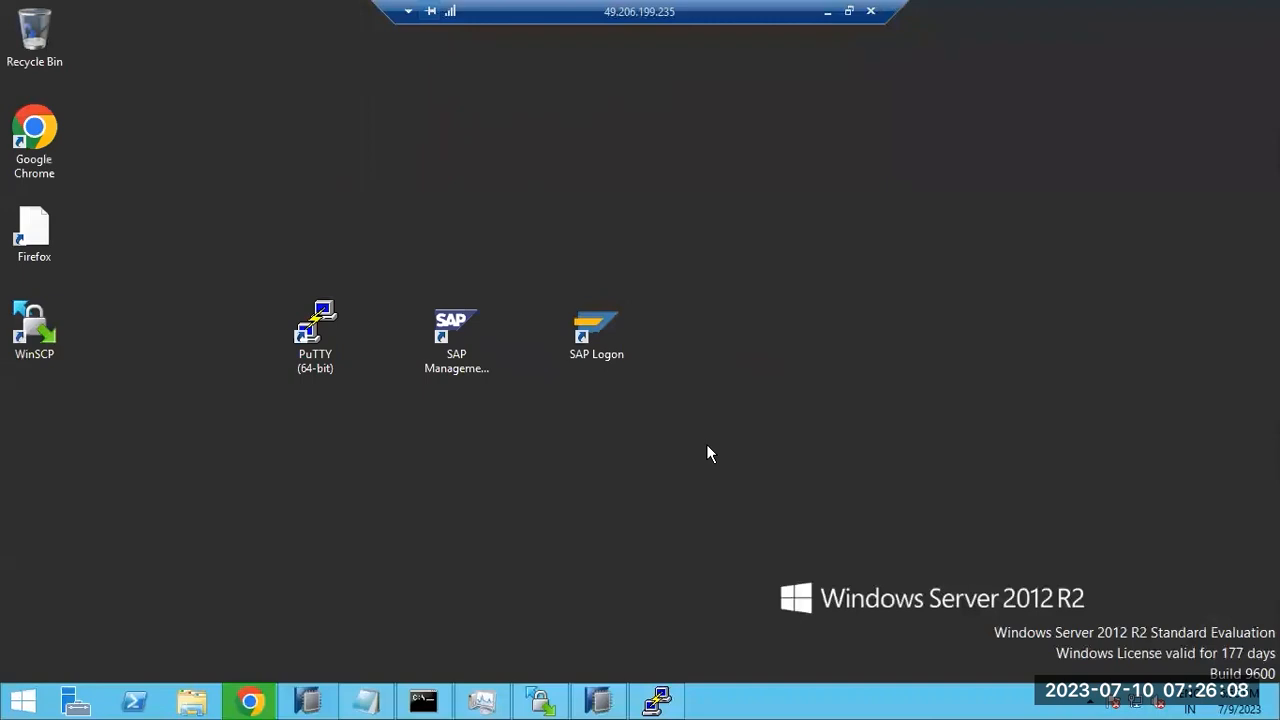
# Step: Check the download in Chrome, and upload SAPHANACOCKPIT16_5-70002299.SAR from Downloads to the host's /media folder with WinSCP
pyautogui.click(252, 700)
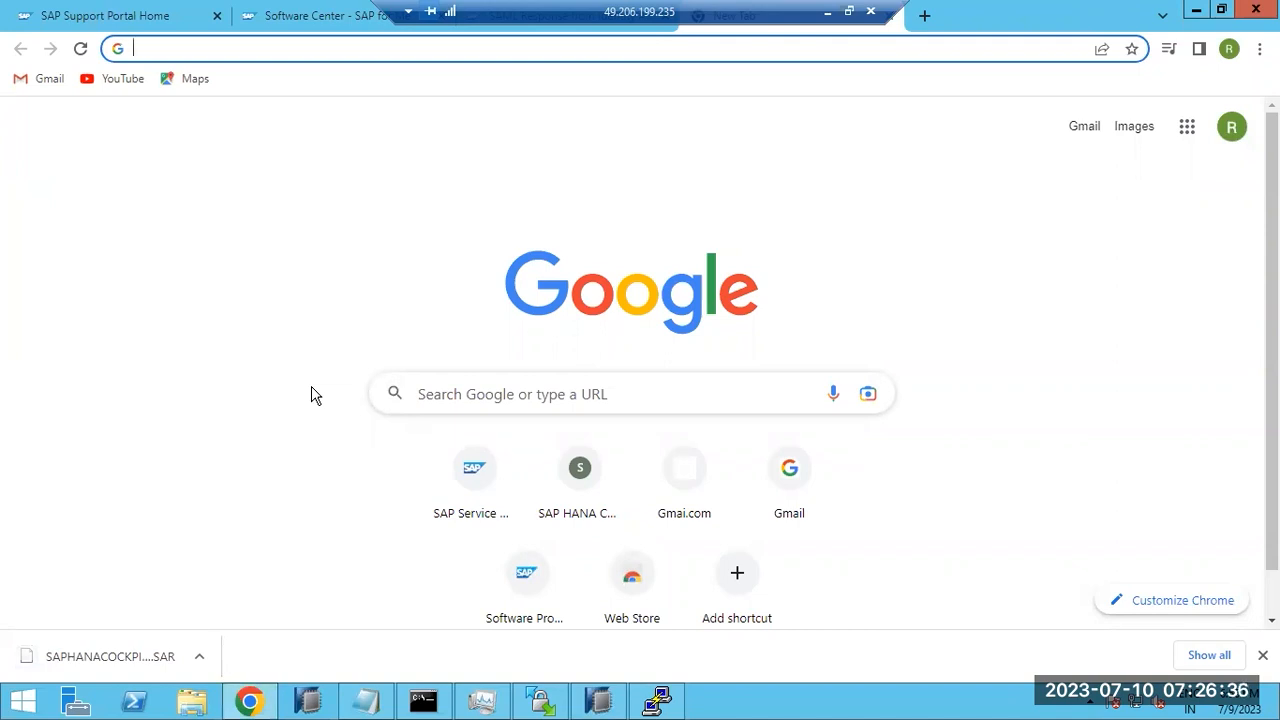
pyautogui.click(538, 698)
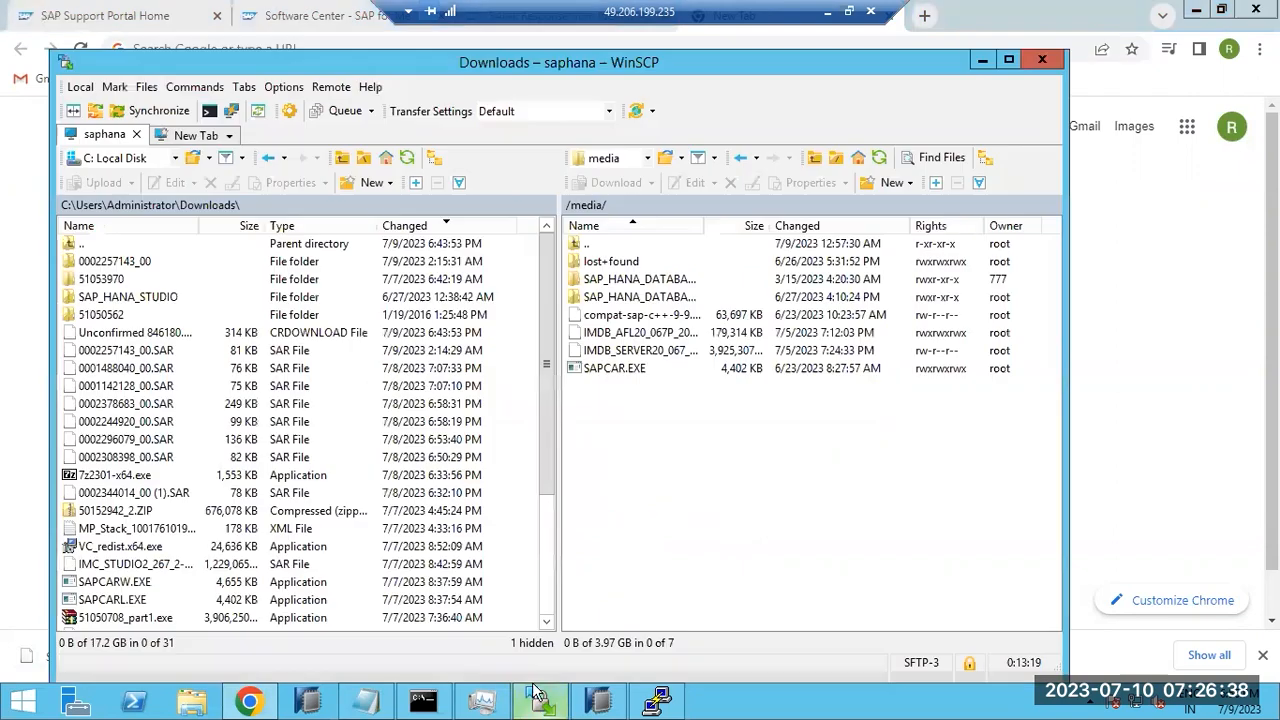
pyautogui.moveTo(140, 343); pyautogui.dragTo(641, 471)
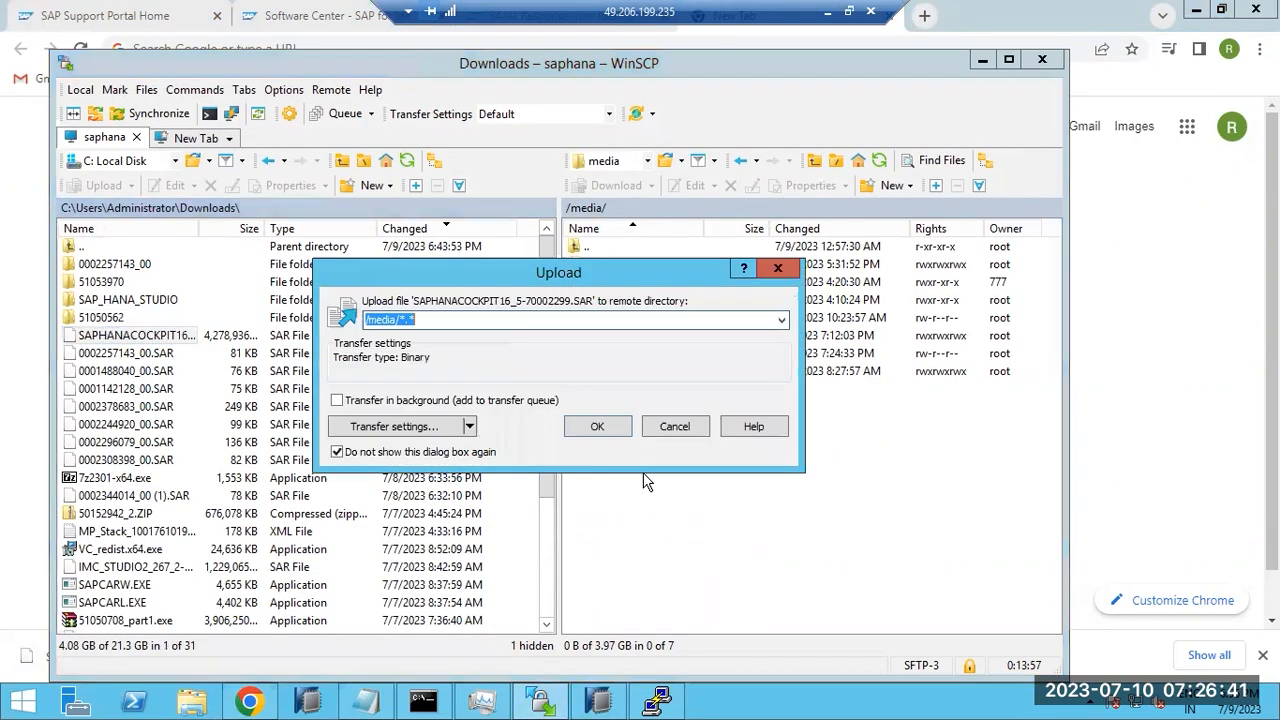
pyautogui.click(592, 427)
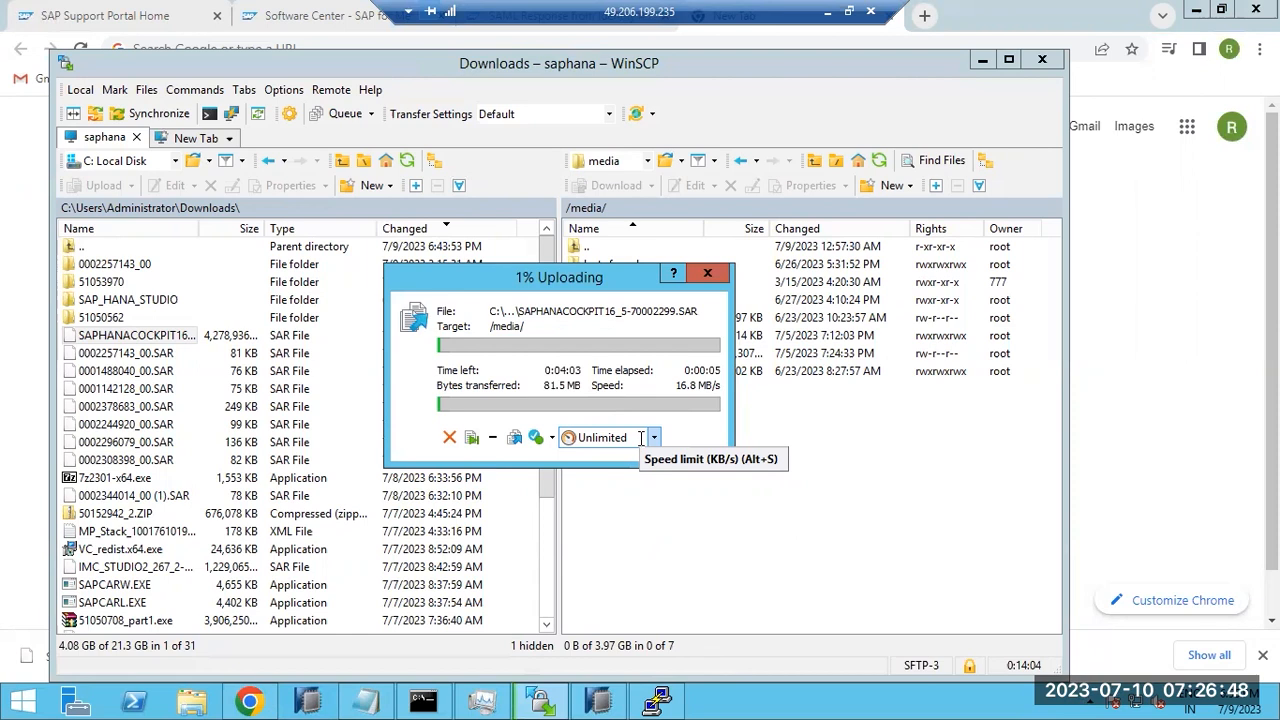
# Step: Switch to SAP HANA Studio, log on to S4H@S4H as SYSTEM with the database password, and view the Landscape services, selecting xsengine
pyautogui.click(597, 703)
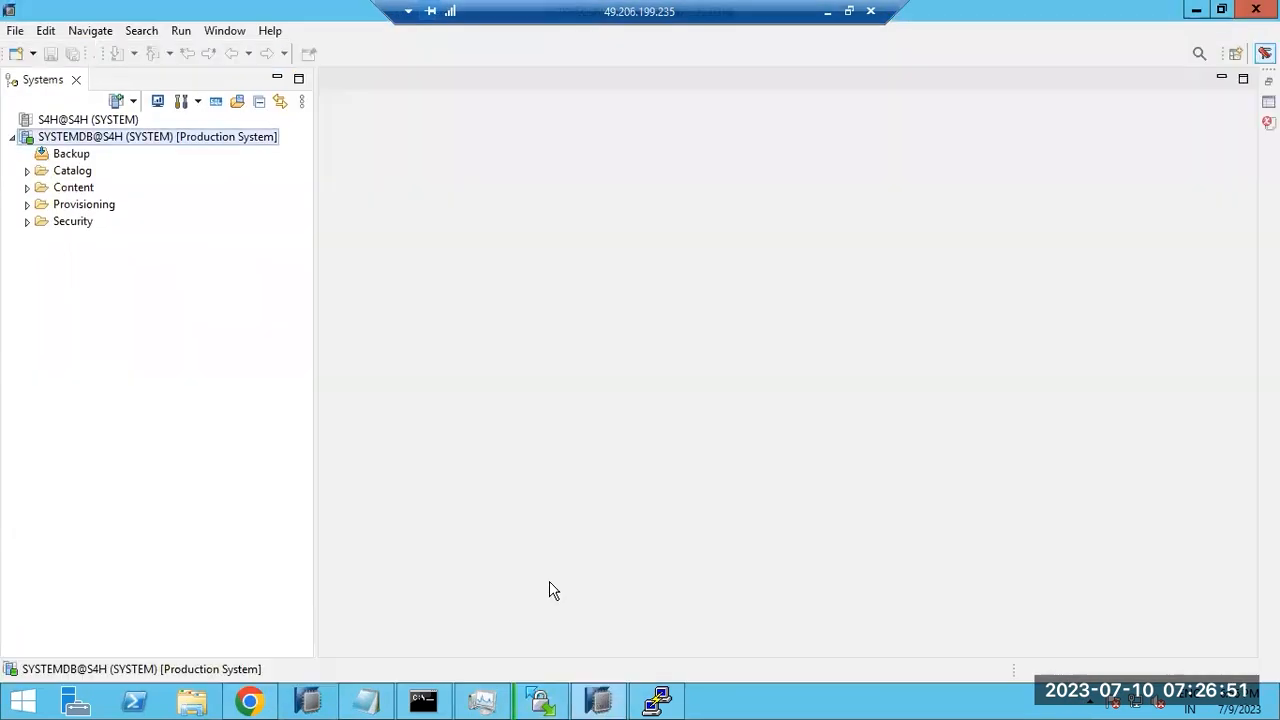
pyautogui.doubleClick(61, 121)
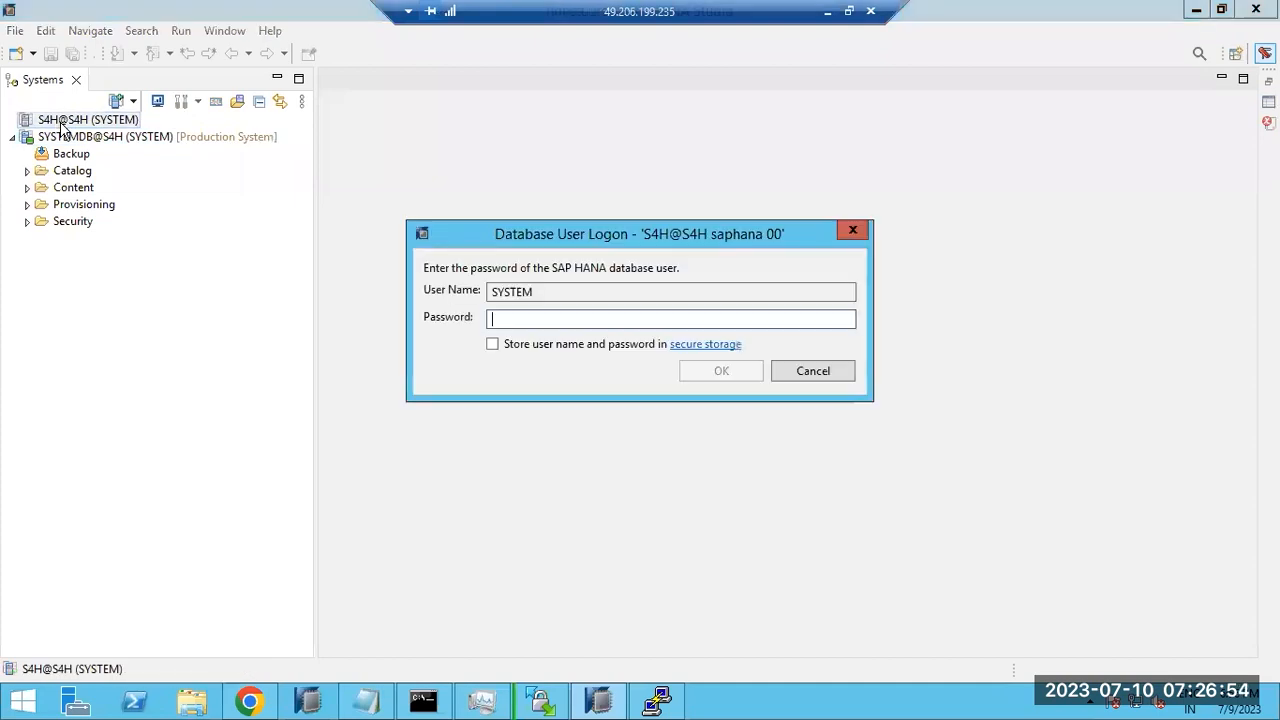
pyautogui.write('***********')
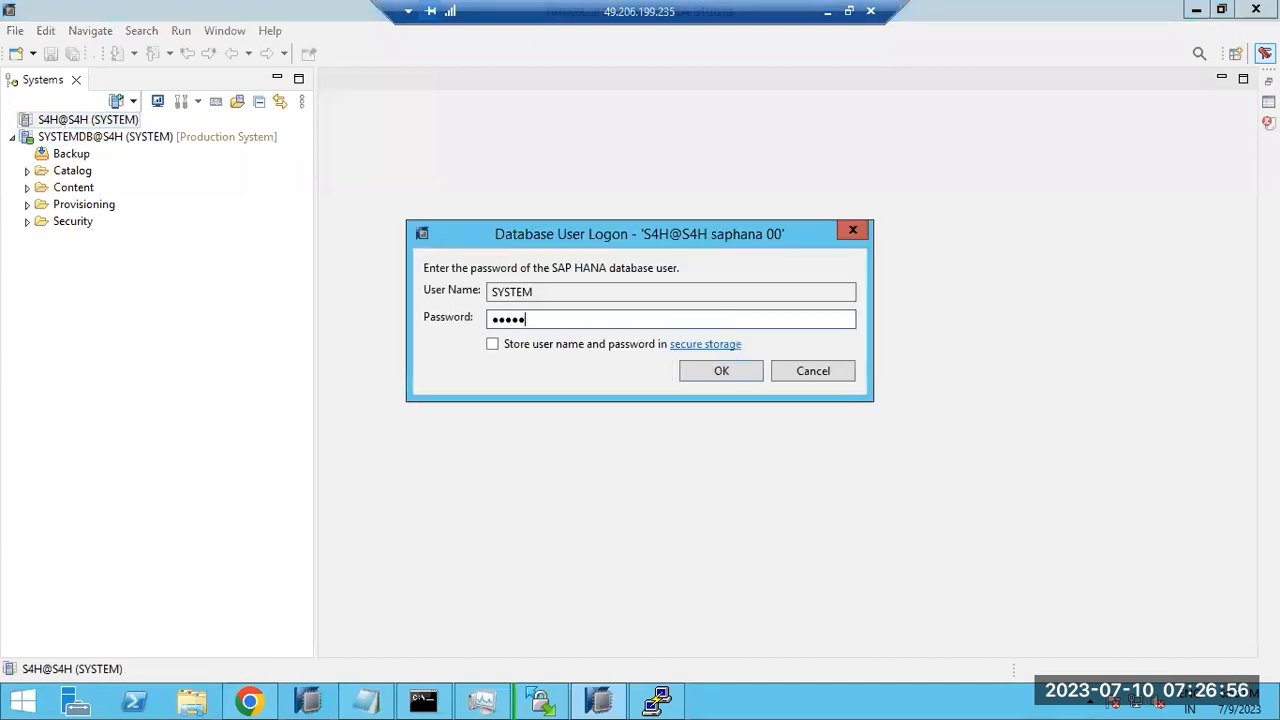
pyautogui.press('Return')
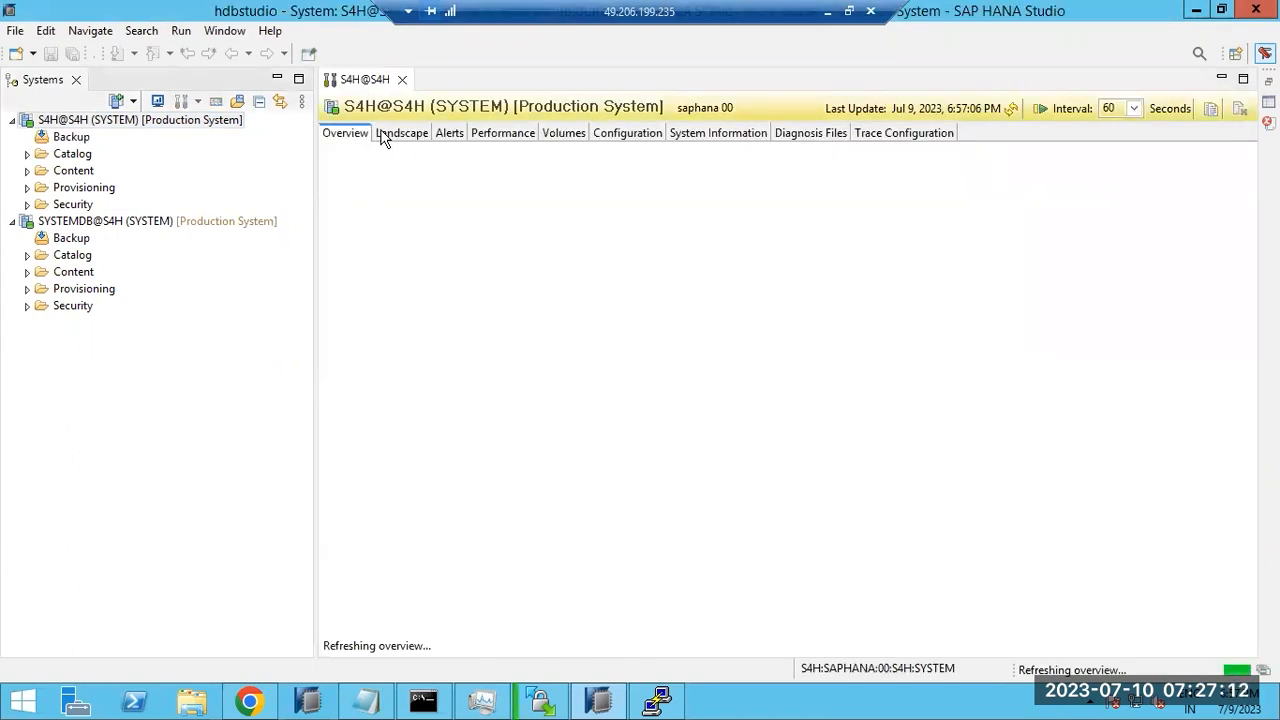
pyautogui.click(386, 135)
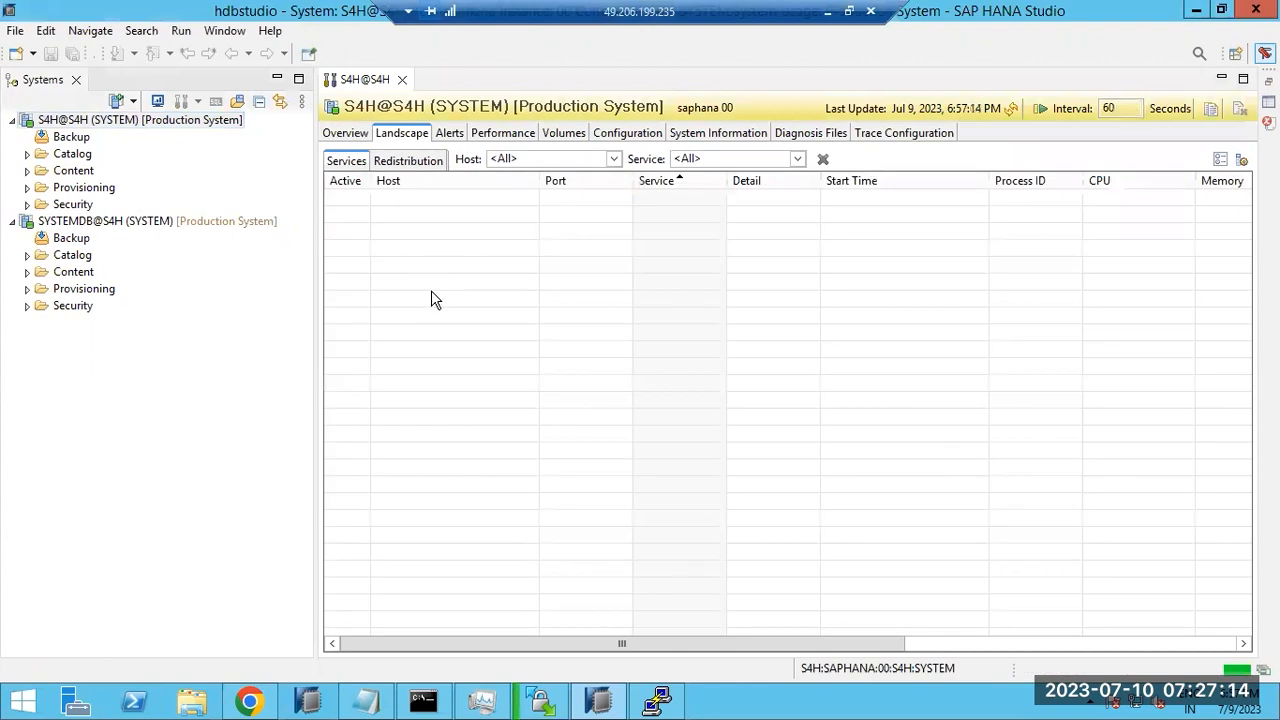
pyautogui.click(455, 303)
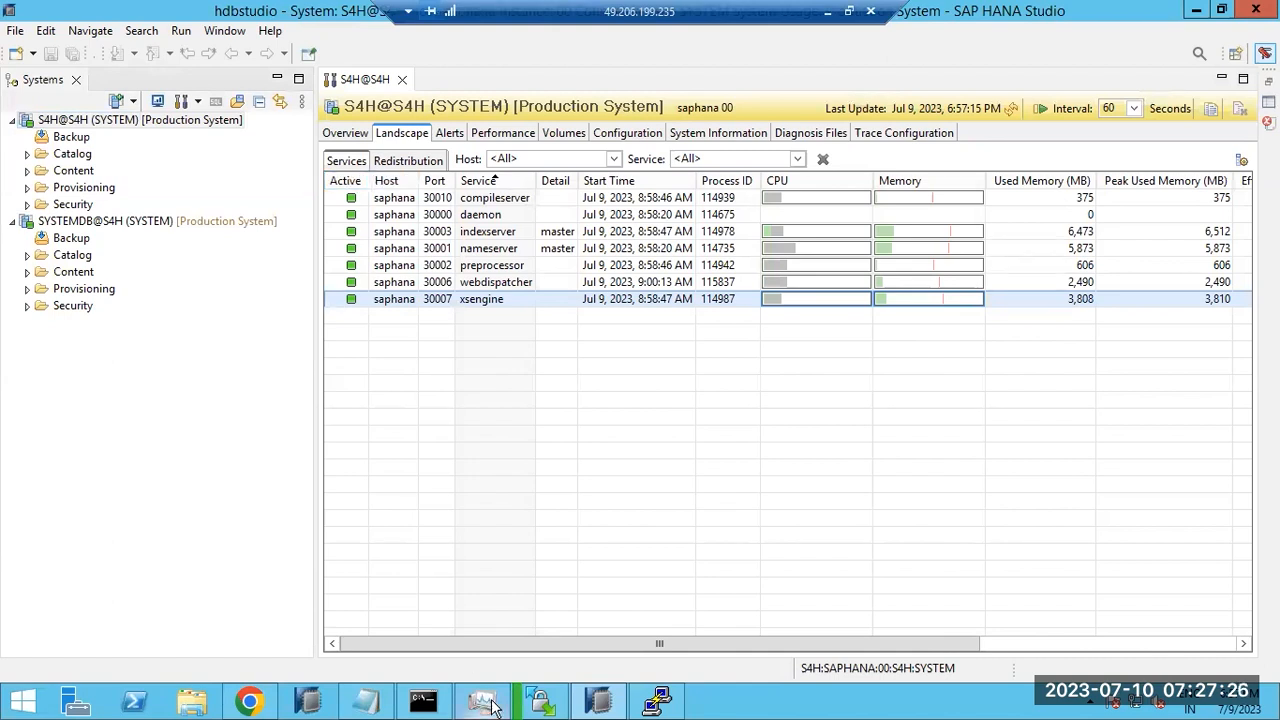
# Step: Check the upload's progress in WinSCP, and compare the terminal's process list with the Landscape services in HANA Studio
pyautogui.click(602, 698)
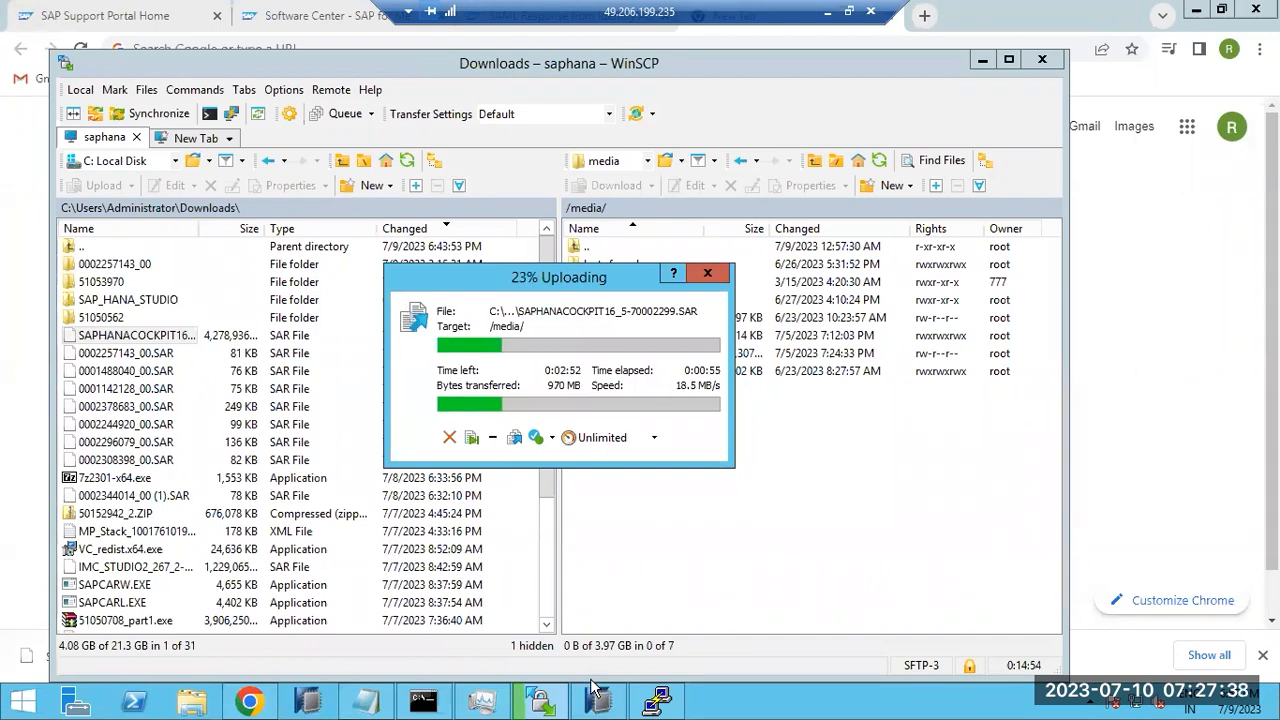
pyautogui.click(659, 699)
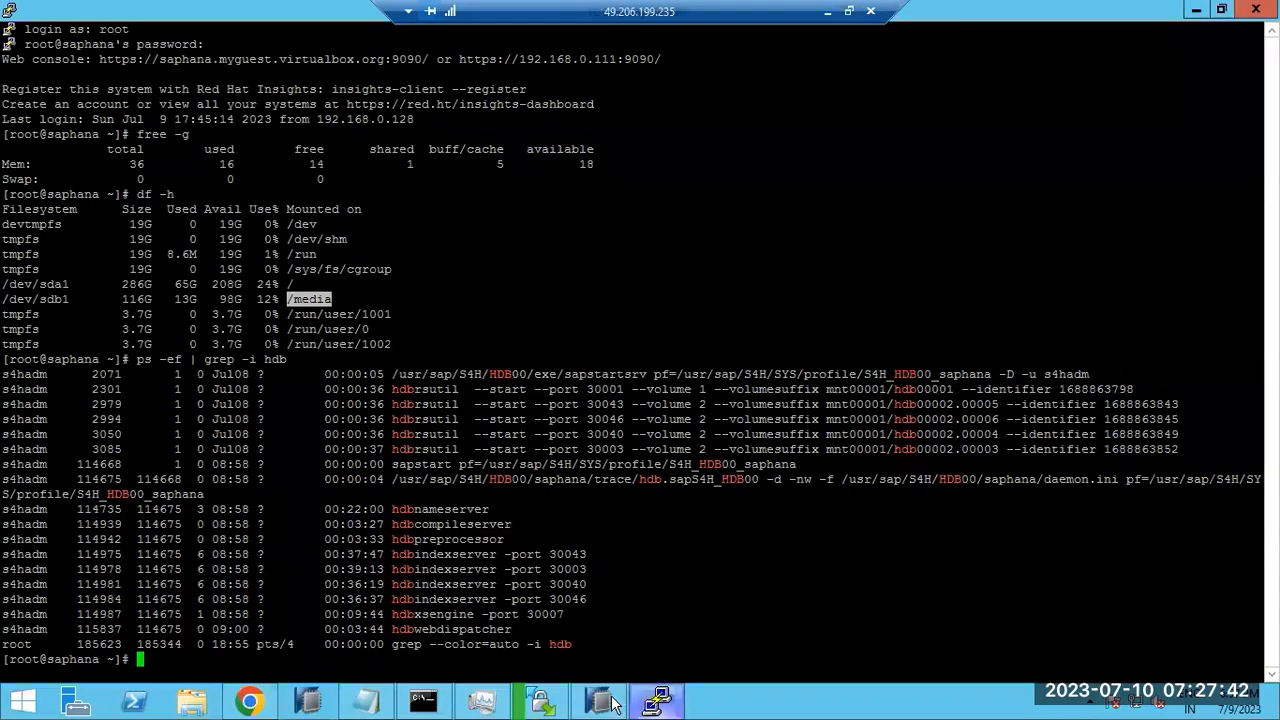
pyautogui.click(612, 702)
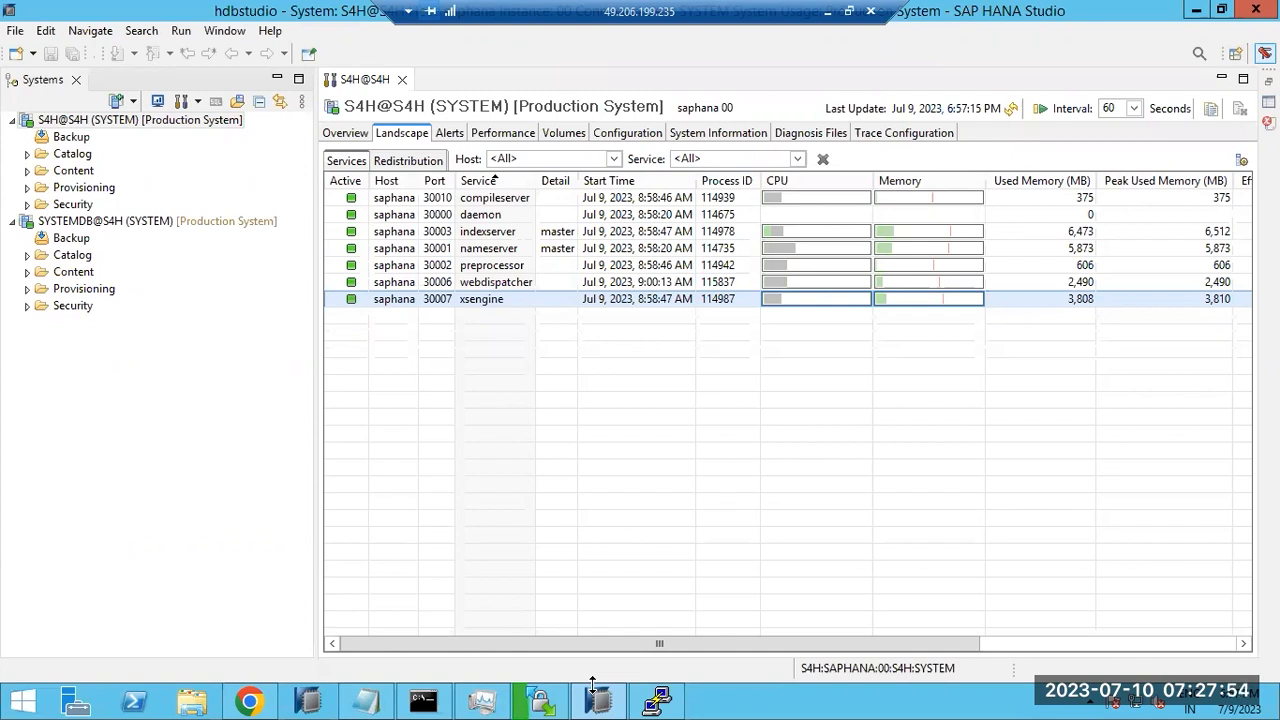
# Step: Return to the PuTTY terminal, change to the /media directory and list its files with ls -ltr
pyautogui.click(655, 702)
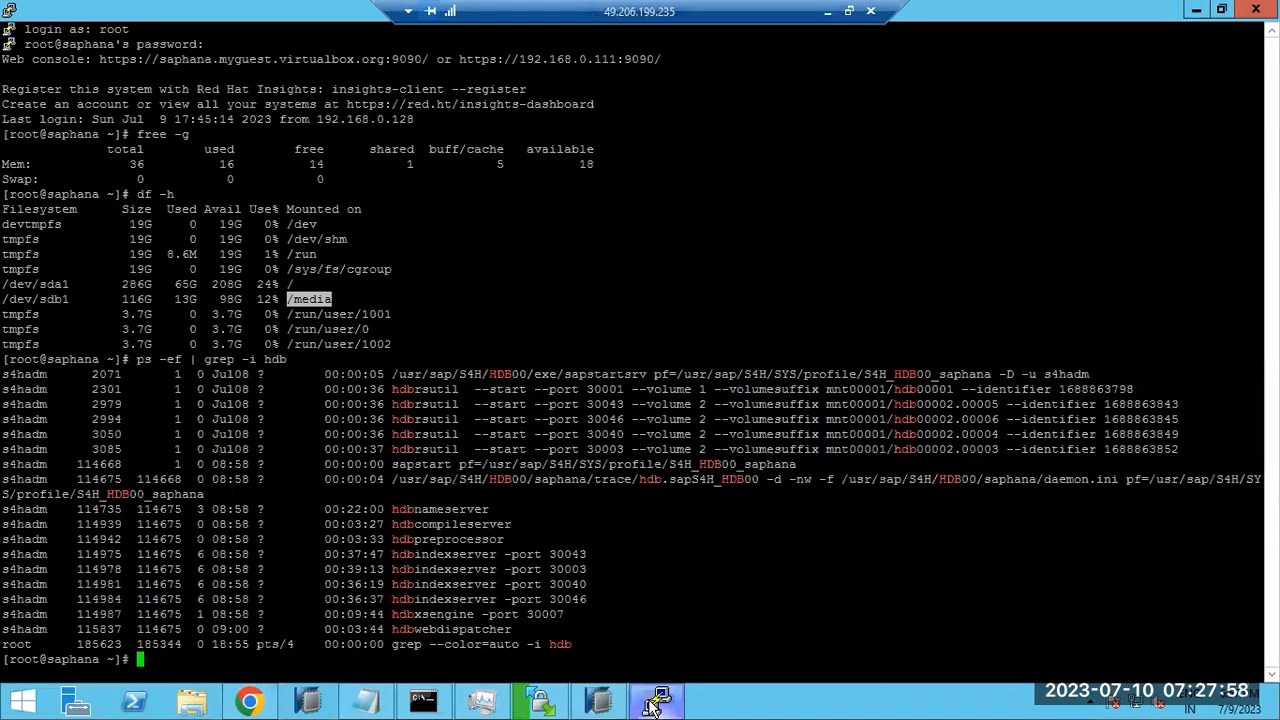
pyautogui.click(653, 707)
pyautogui.click(653, 707)
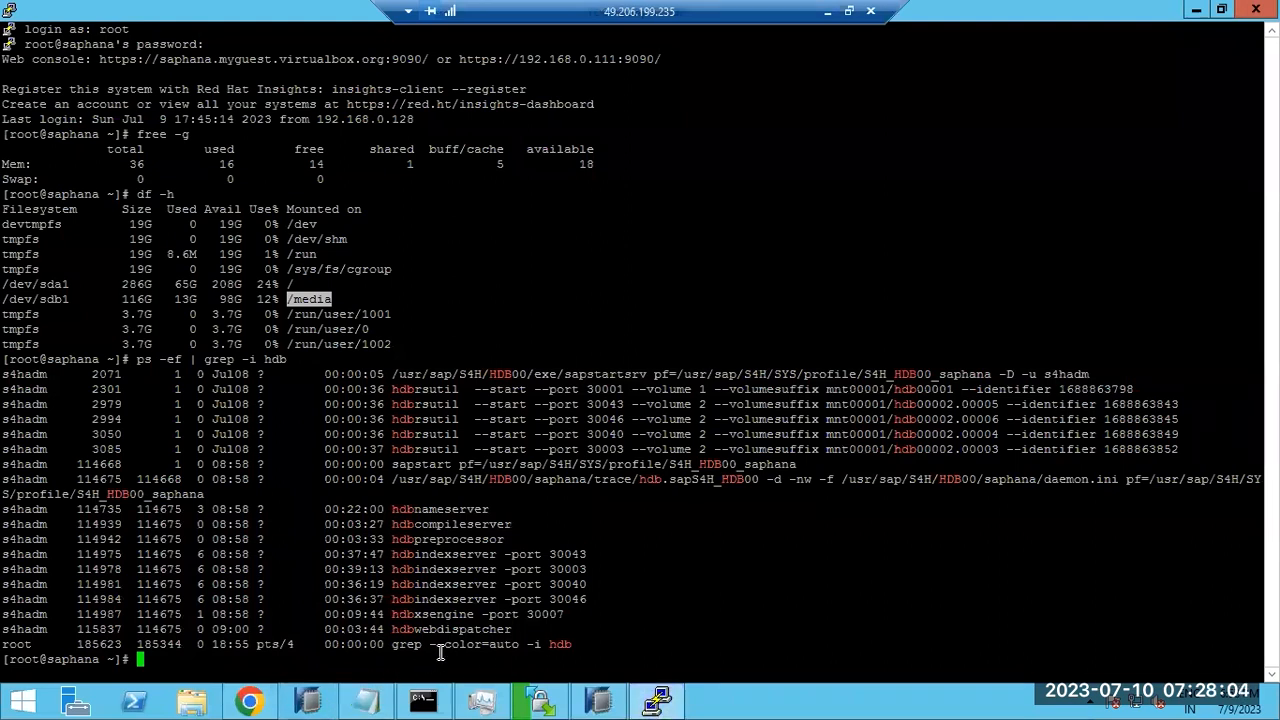
pyautogui.write('cd /media')
pyautogui.press('Return')
pyautogui.write('ls -ltr')
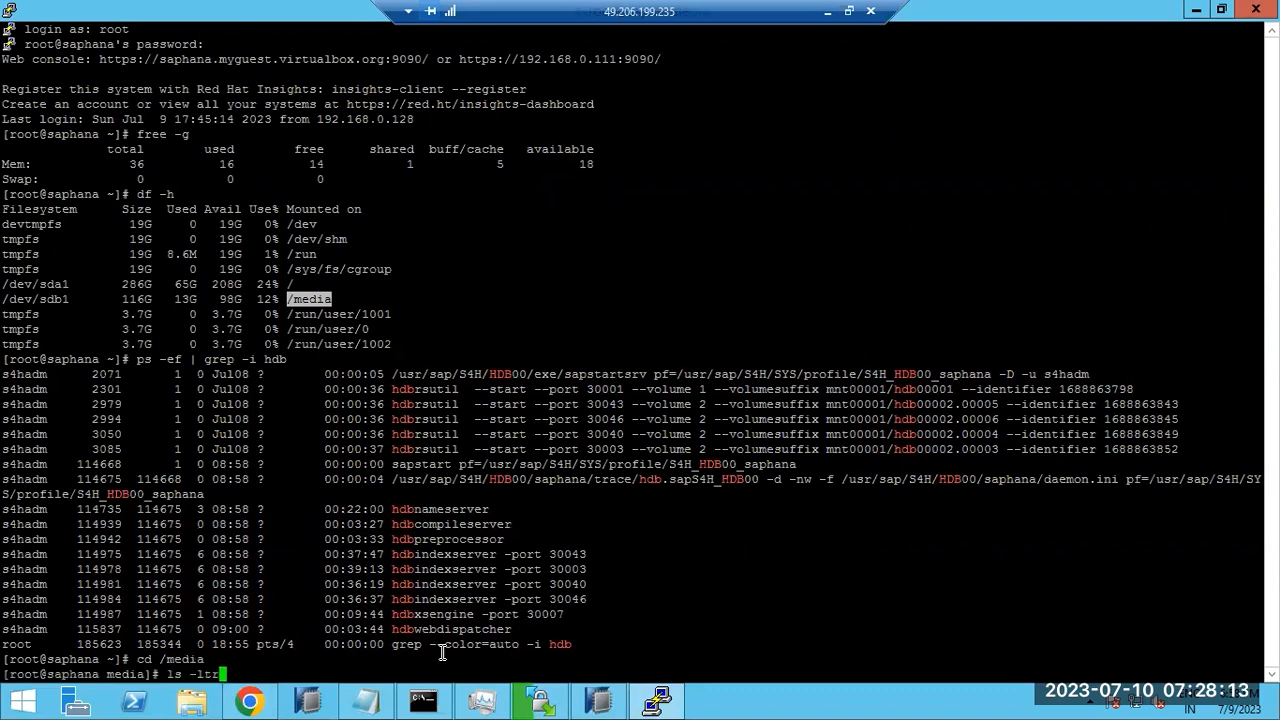
pyautogui.press('Return')
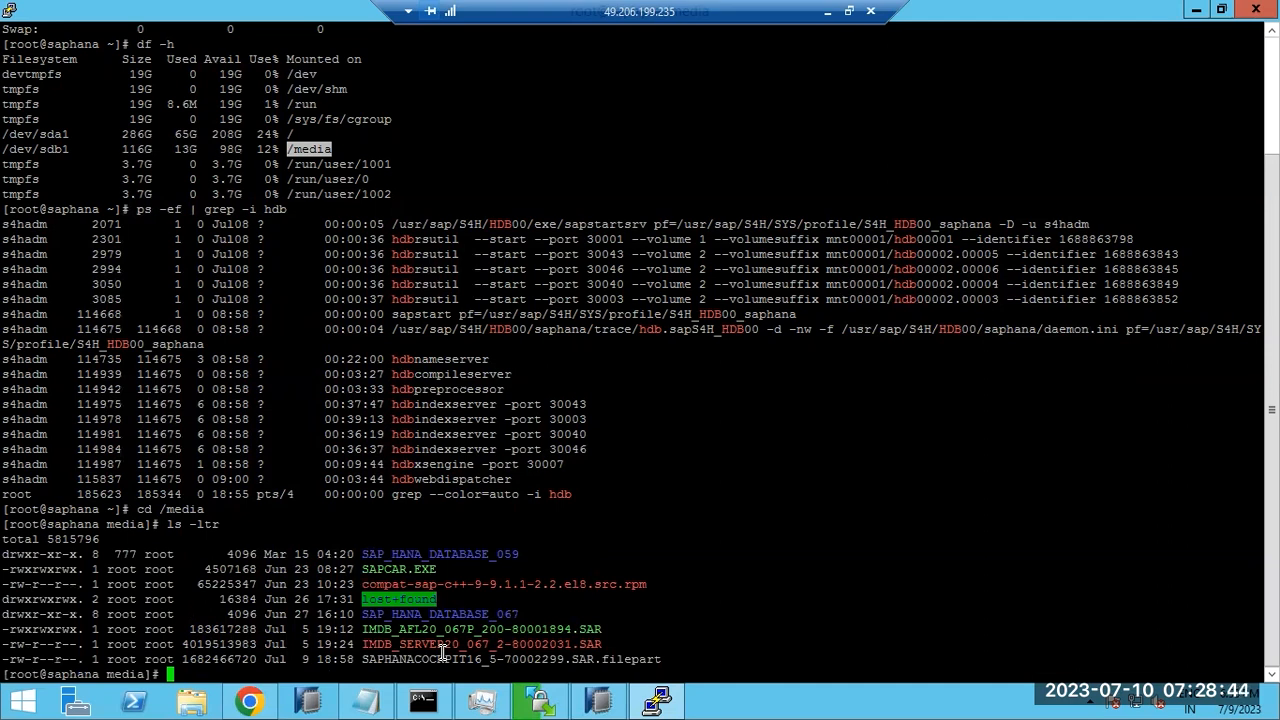
# Step: Wait for the cockpit archive upload to finish in WinSCP, and list /media again in the terminal with ls -ltr
pyautogui.click(538, 702)
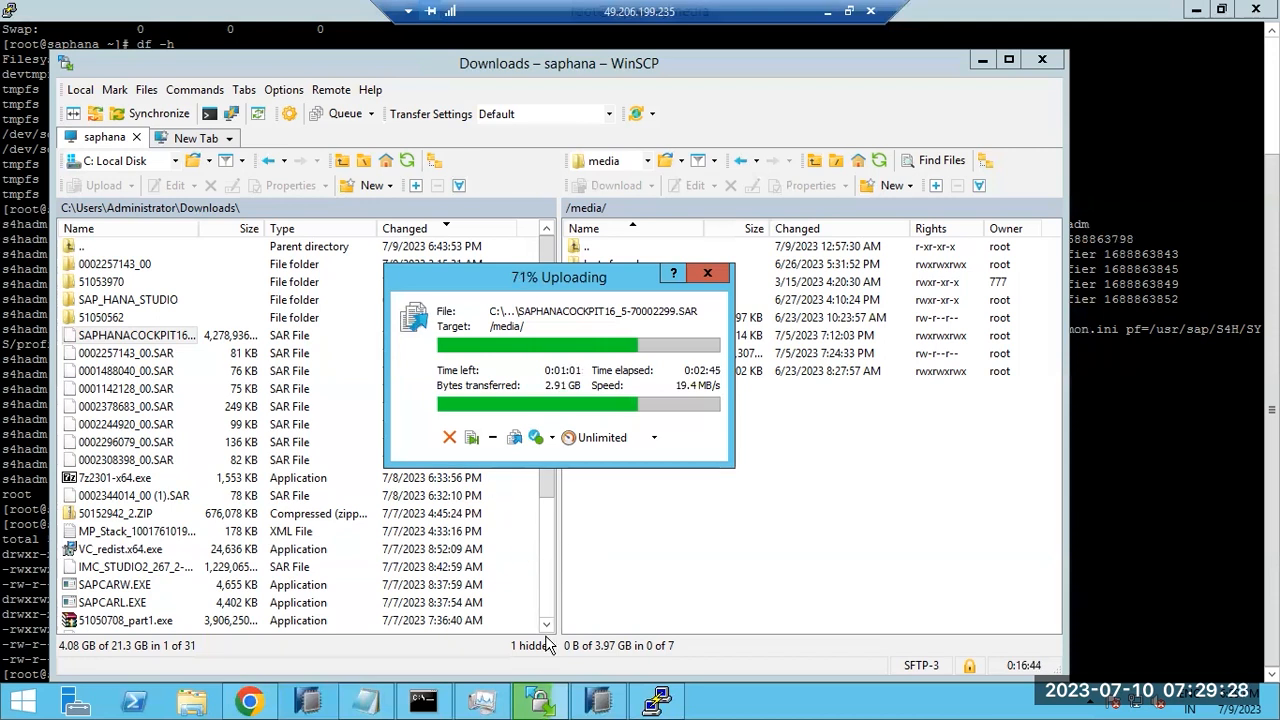
pyautogui.moveTo(548, 705)
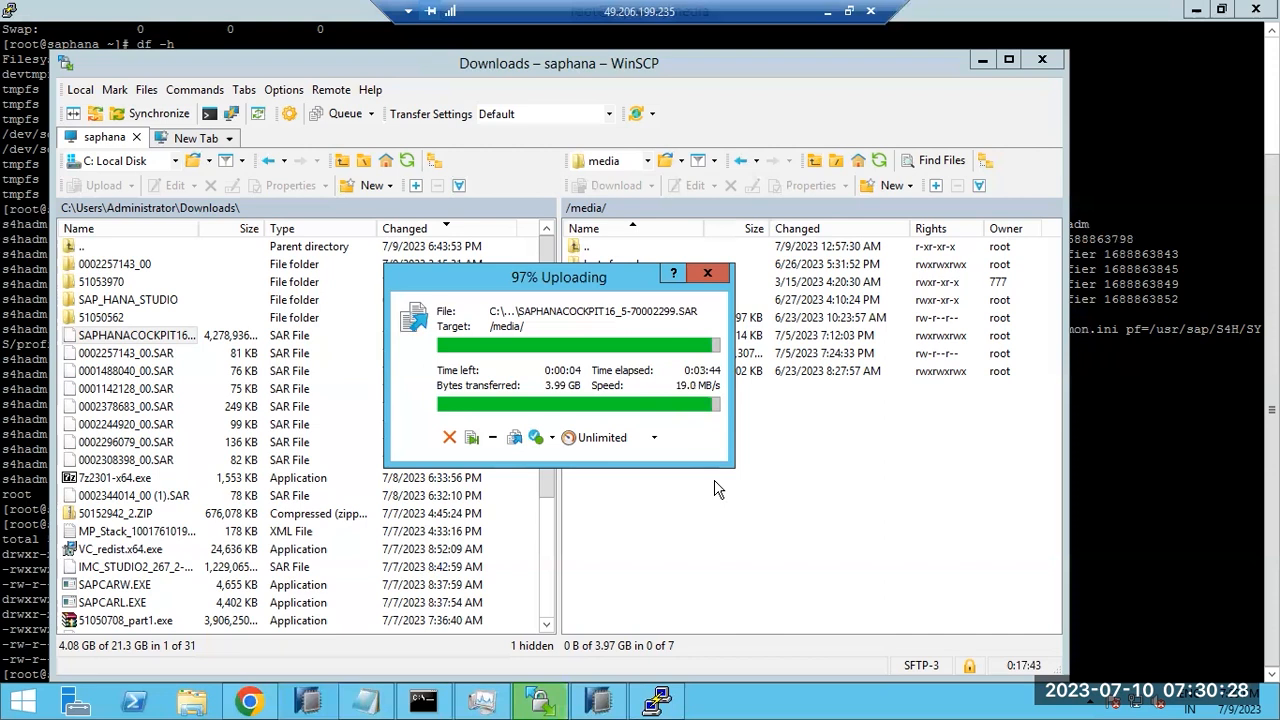
pyautogui.click(660, 703)
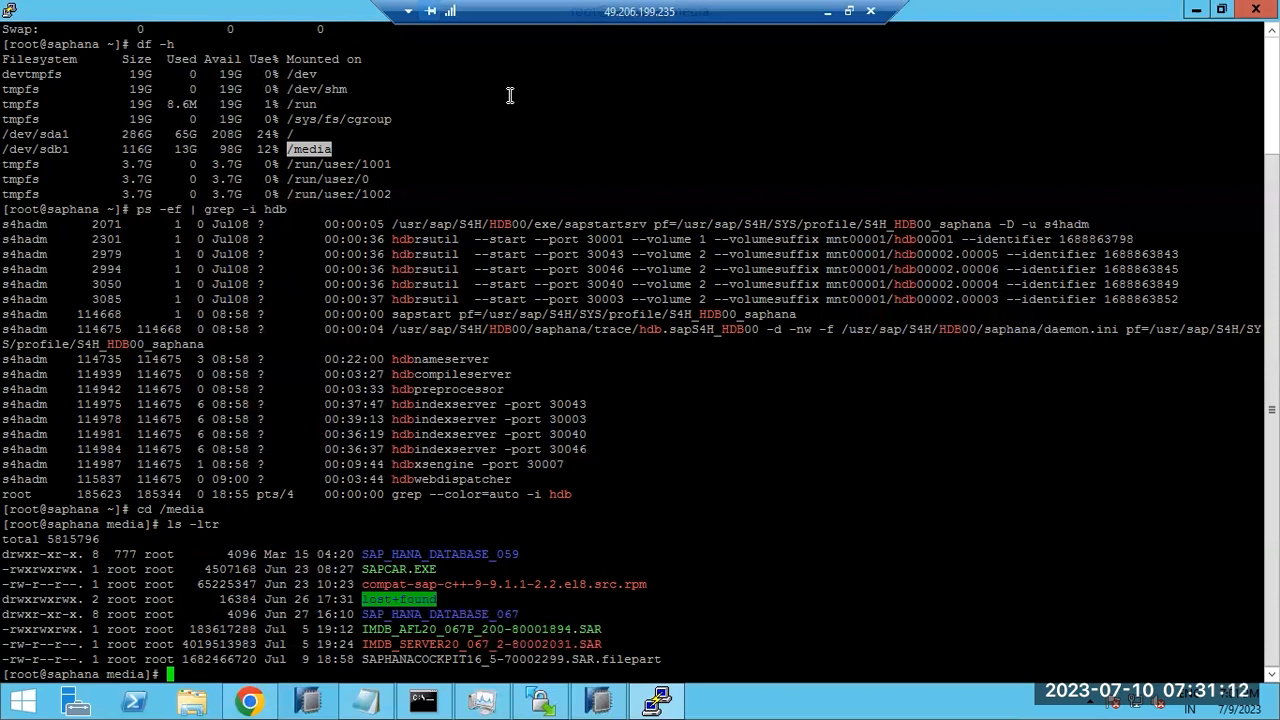
pyautogui.click(286, 324)
pyautogui.write('ls -ltr')
pyautogui.press('Return')
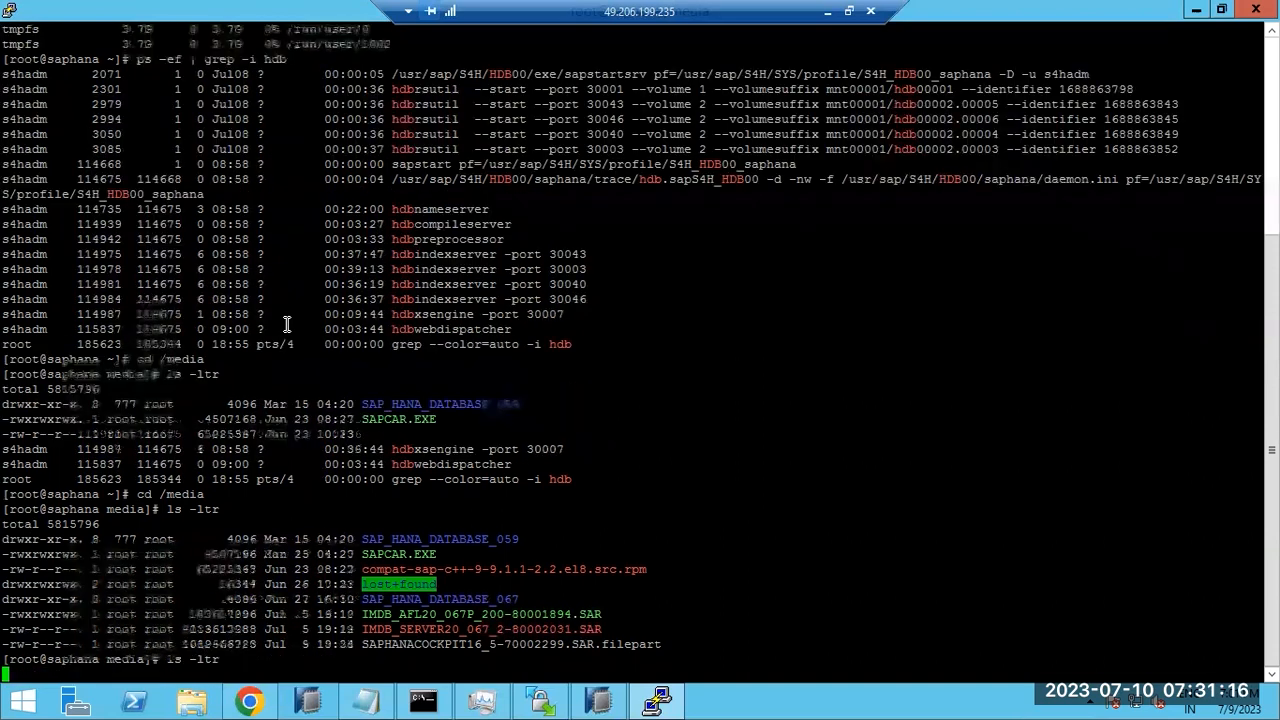
# Step: Extract SAPHANACOCKPIT16_5-70002299.SAR in /media by running ./SAPCAR.EXE with the -xvf option
pyautogui.write('./')
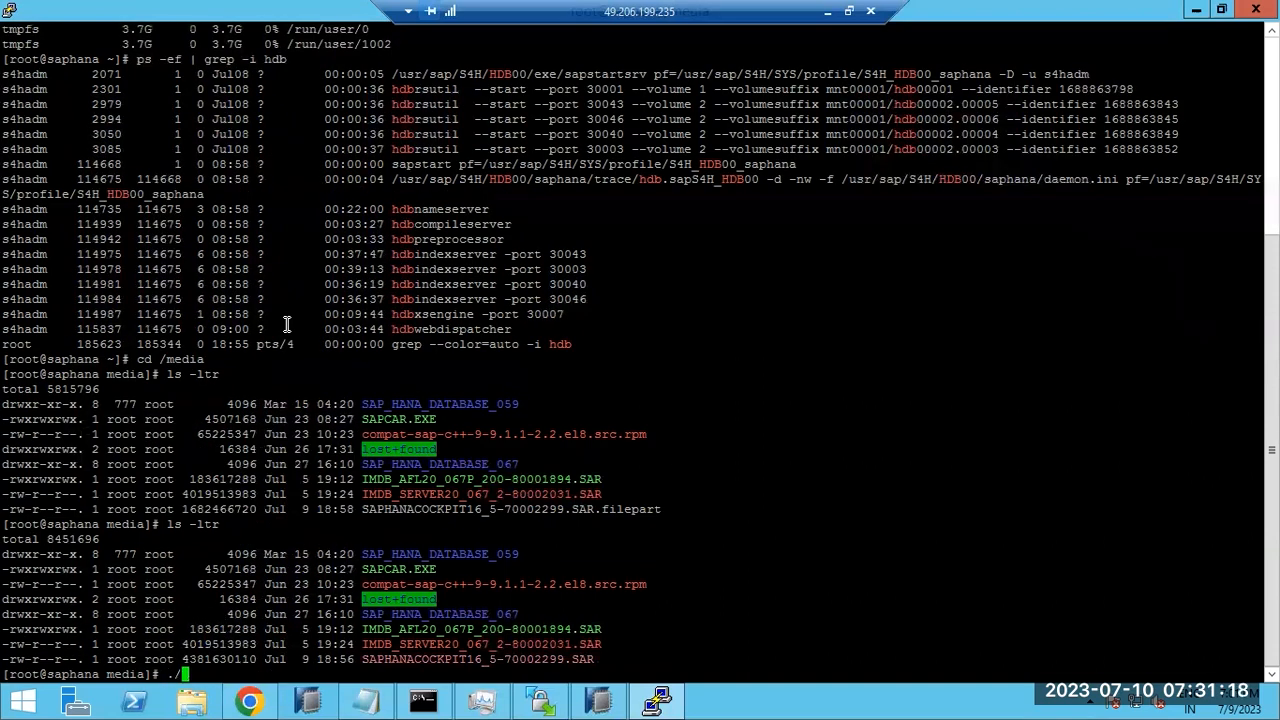
pyautogui.doubleClick(399, 419)
pyautogui.rightClick(401, 418)
pyautogui.write('-xv')
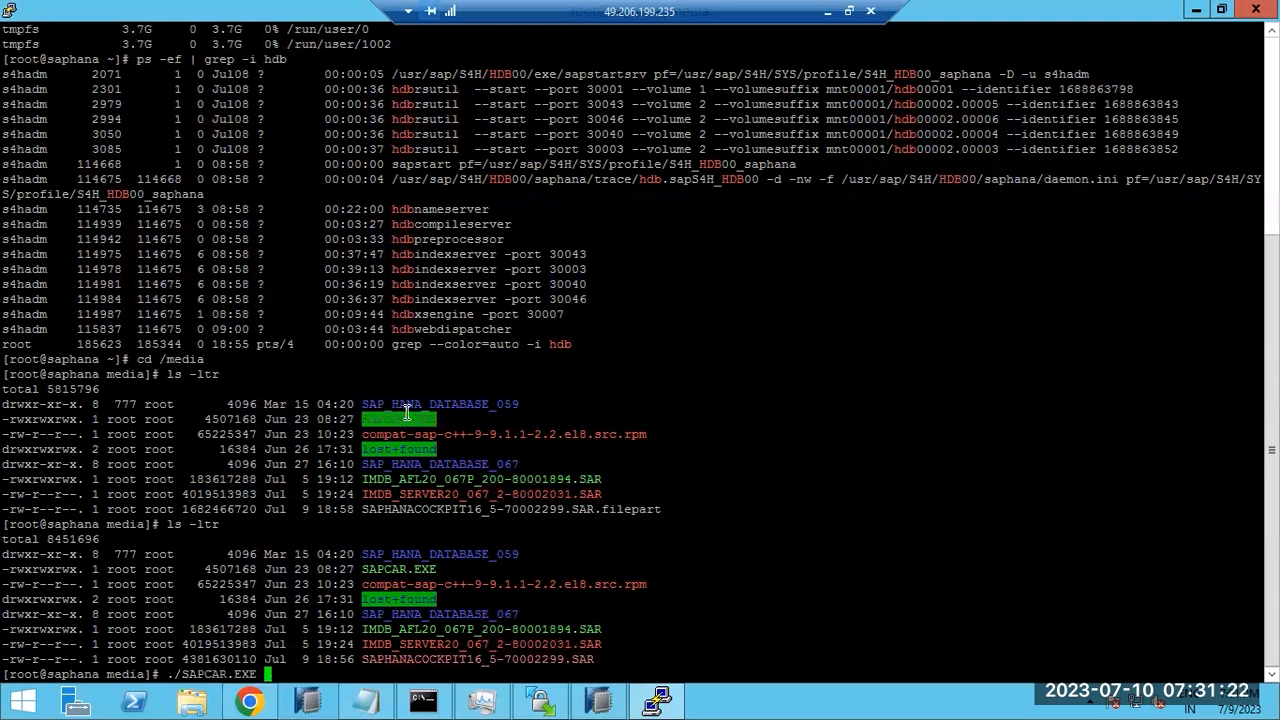
pyautogui.write('f')
pyautogui.doubleClick(457, 657)
pyautogui.rightClick(474, 598)
pyautogui.press('Return')
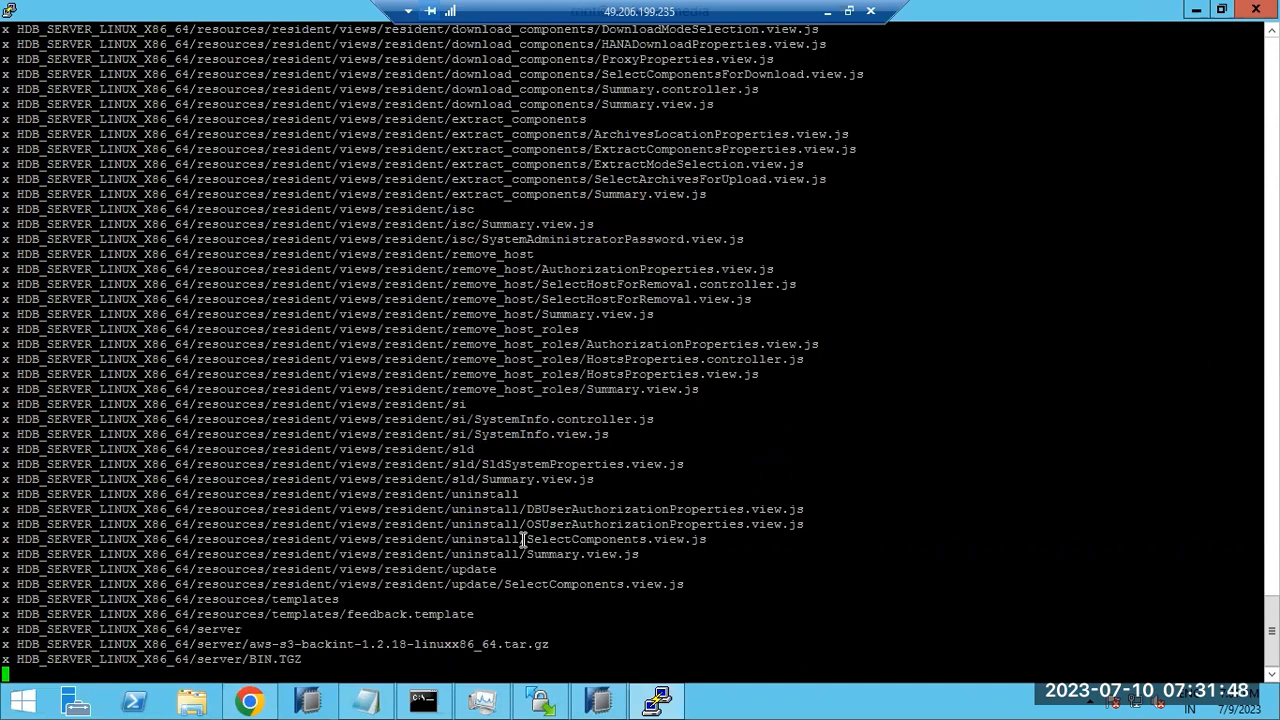
# Step: Examine the extraction output for the unpacked server, LCM, portal services, XSAC_HRTT_20 and XSA runtime components until extraction ends
pyautogui.scroll(7, 522, 539)
pyautogui.scroll(7, 522, 539)
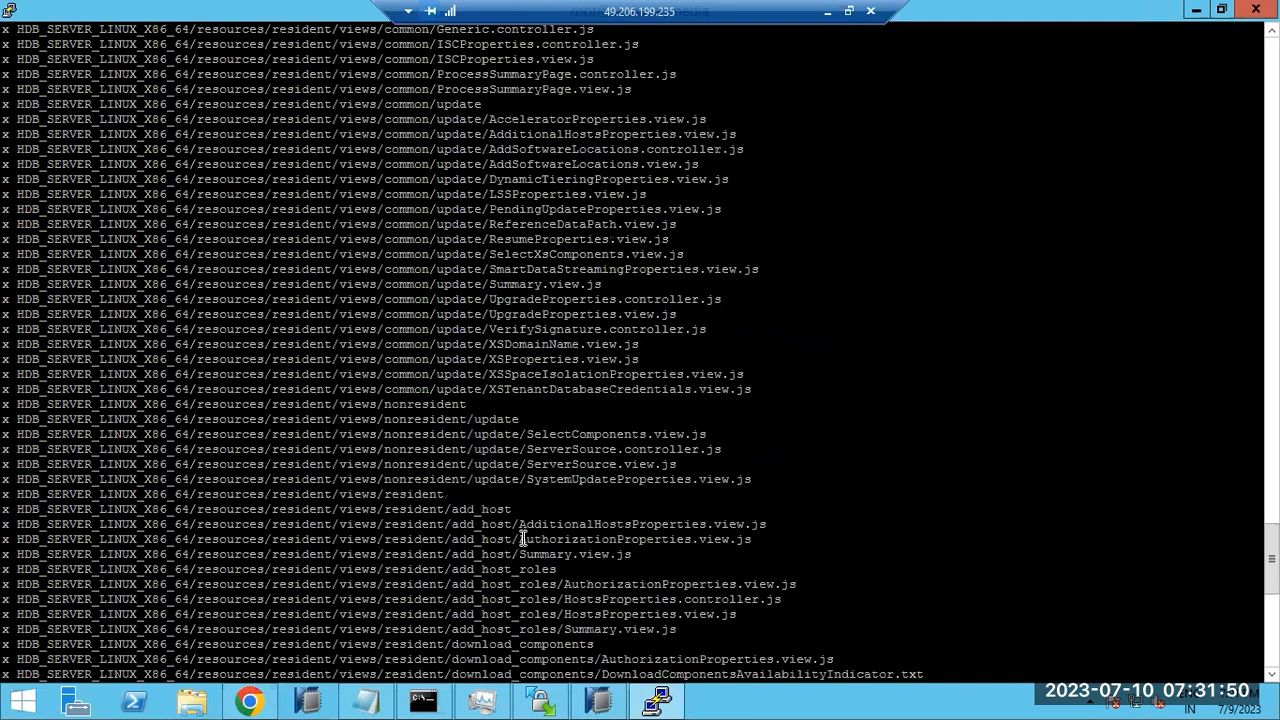
pyautogui.scroll(15, 522, 539)
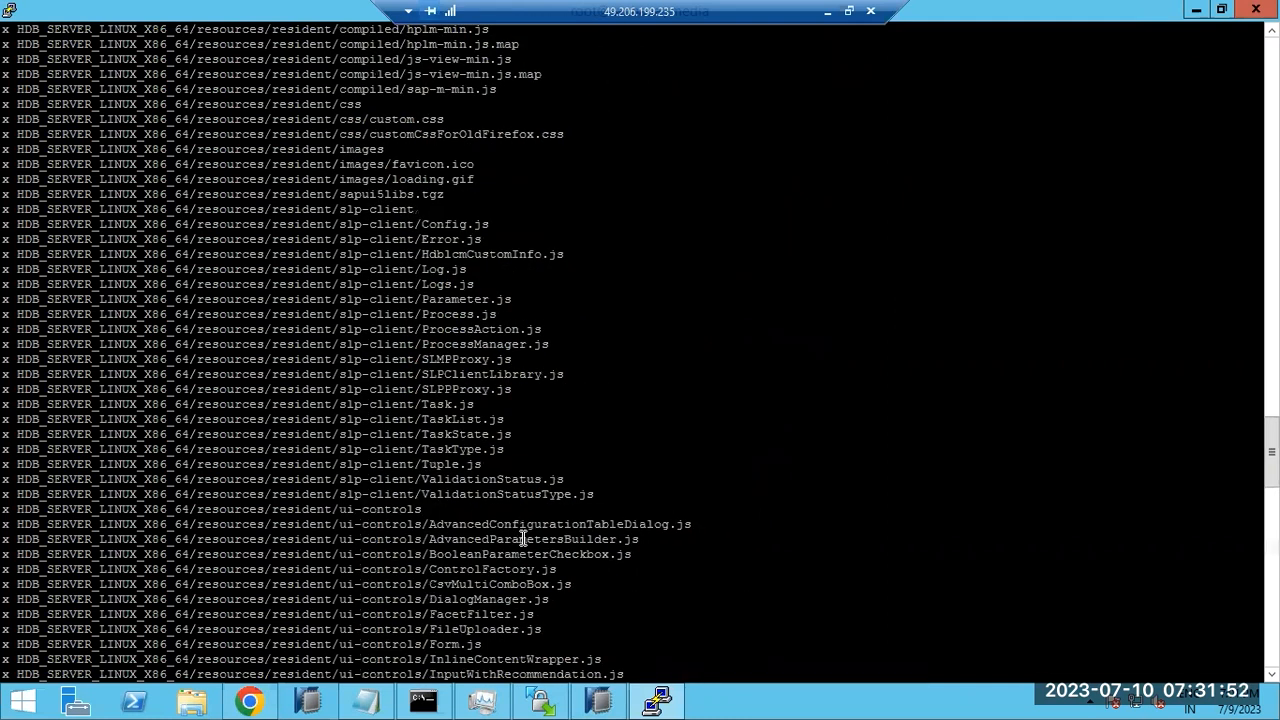
pyautogui.scroll(20, 522, 539)
pyautogui.scroll(20, 522, 539)
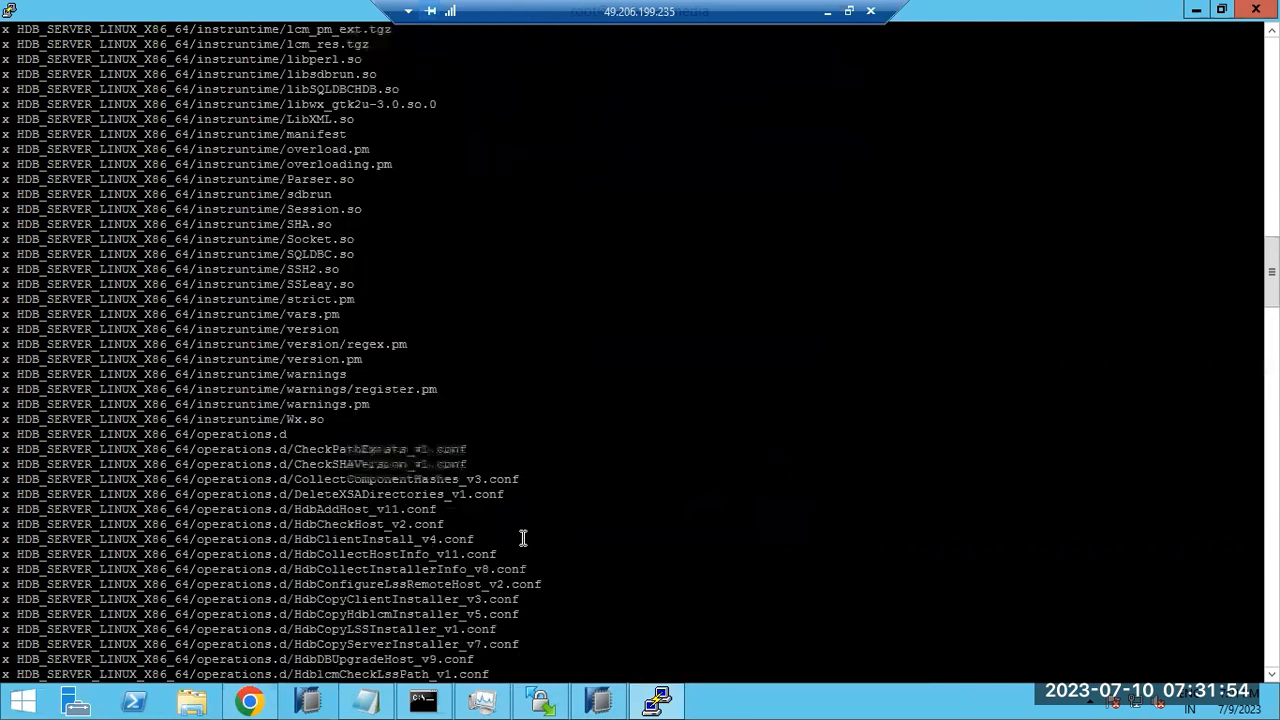
pyautogui.scroll(10, 522, 539)
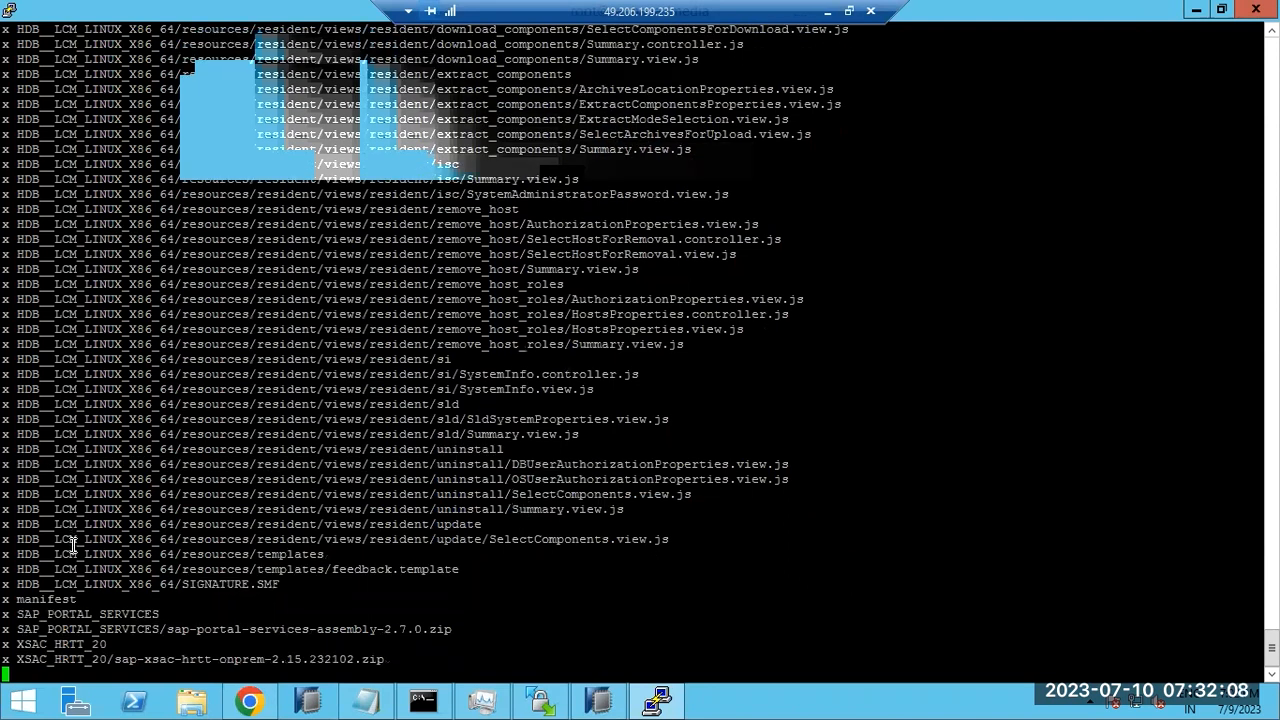
pyautogui.moveTo(8, 643); pyautogui.dragTo(126, 648)
pyautogui.moveTo(9, 613); pyautogui.dragTo(230, 668)
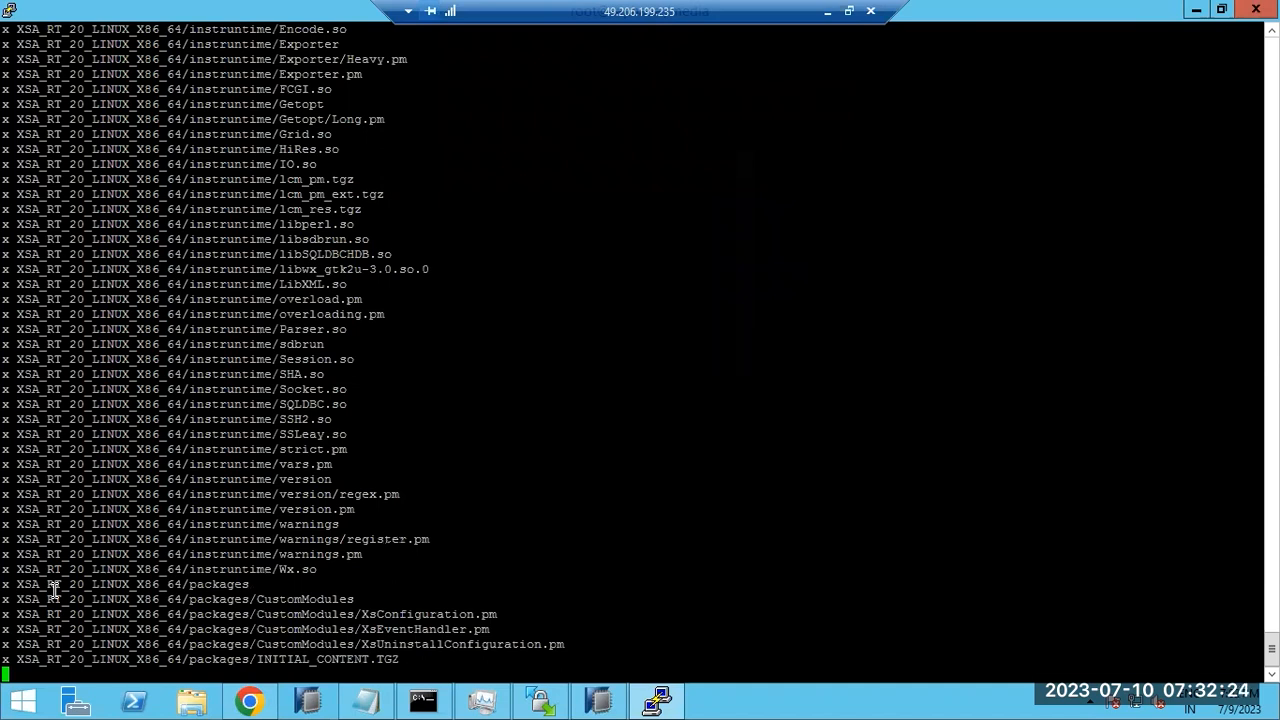
pyautogui.moveTo(406, 658); pyautogui.dragTo(27, 444)
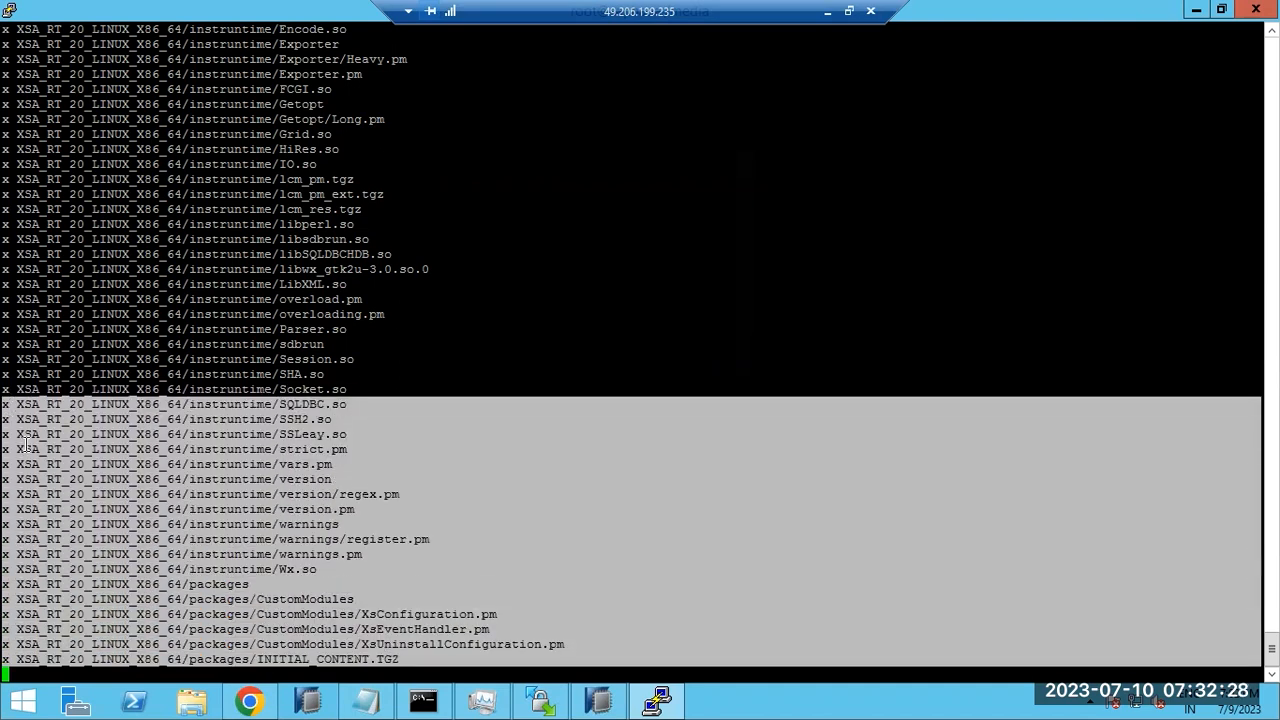
pyautogui.click(27, 444)
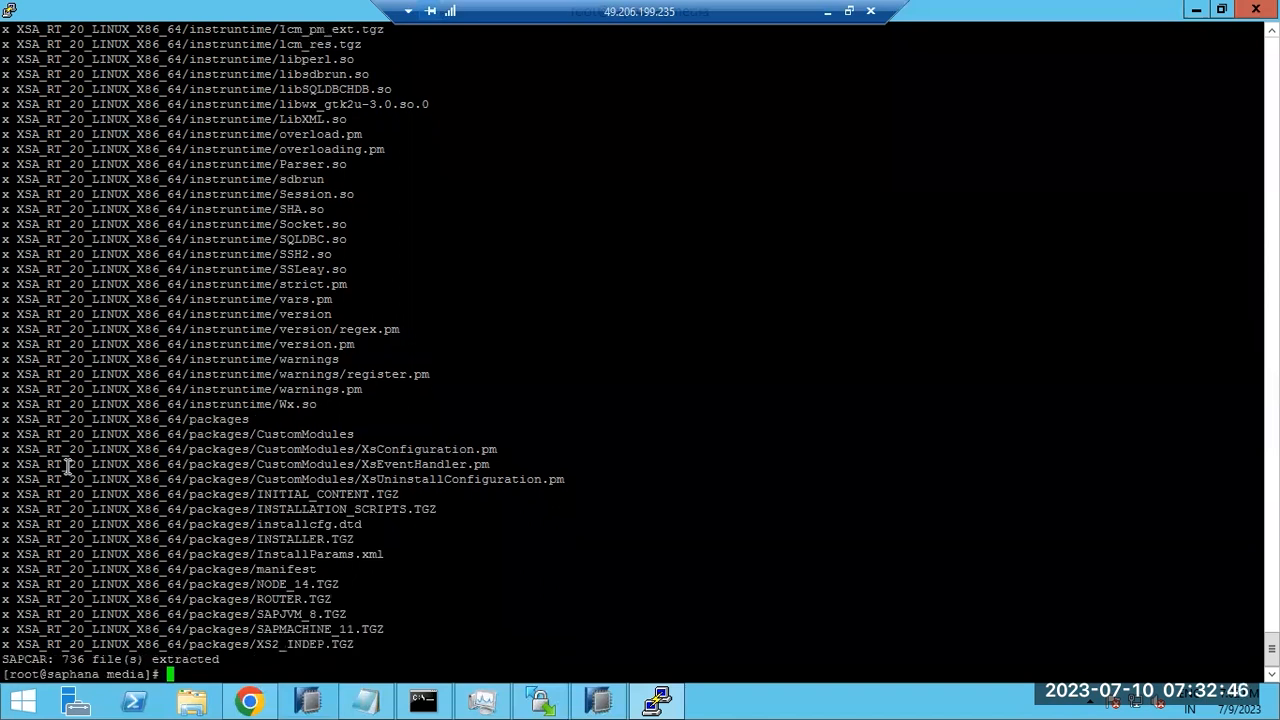
# Step: List /media with ls -ltr, change into the HDB_SERVER_LINUX_X86_64 directory and list its files the same way
pyautogui.write('ls -ltr')
pyautogui.press('Return')
pyautogui.write('cd')
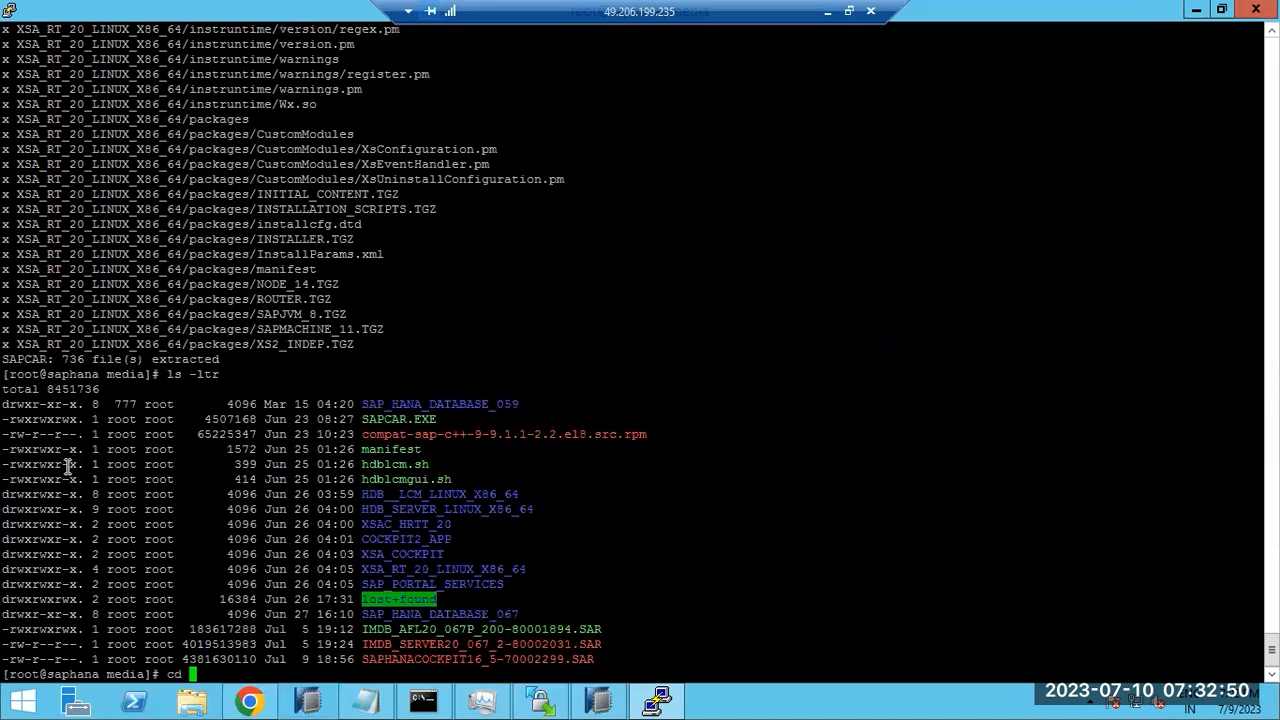
pyautogui.doubleClick(416, 509)
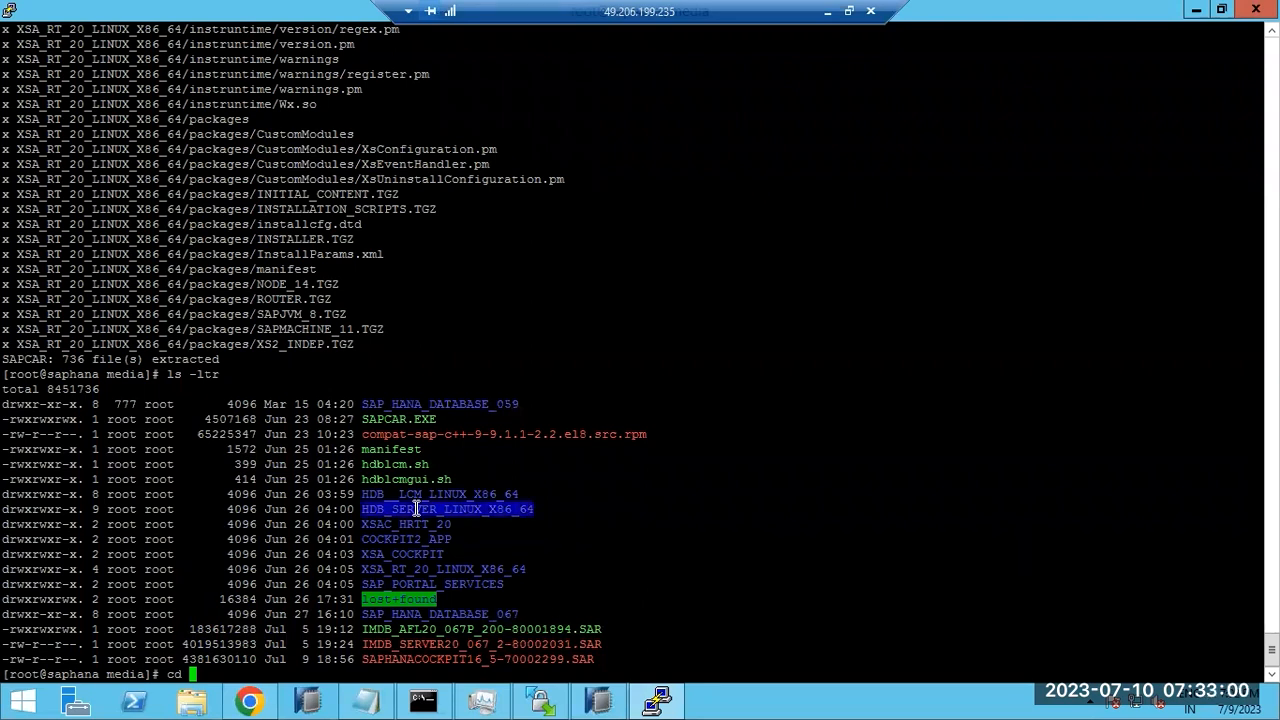
pyautogui.rightClick(416, 509)
pyautogui.press('Return')
pyautogui.write('ls -ltr')
pyautogui.press('Return')
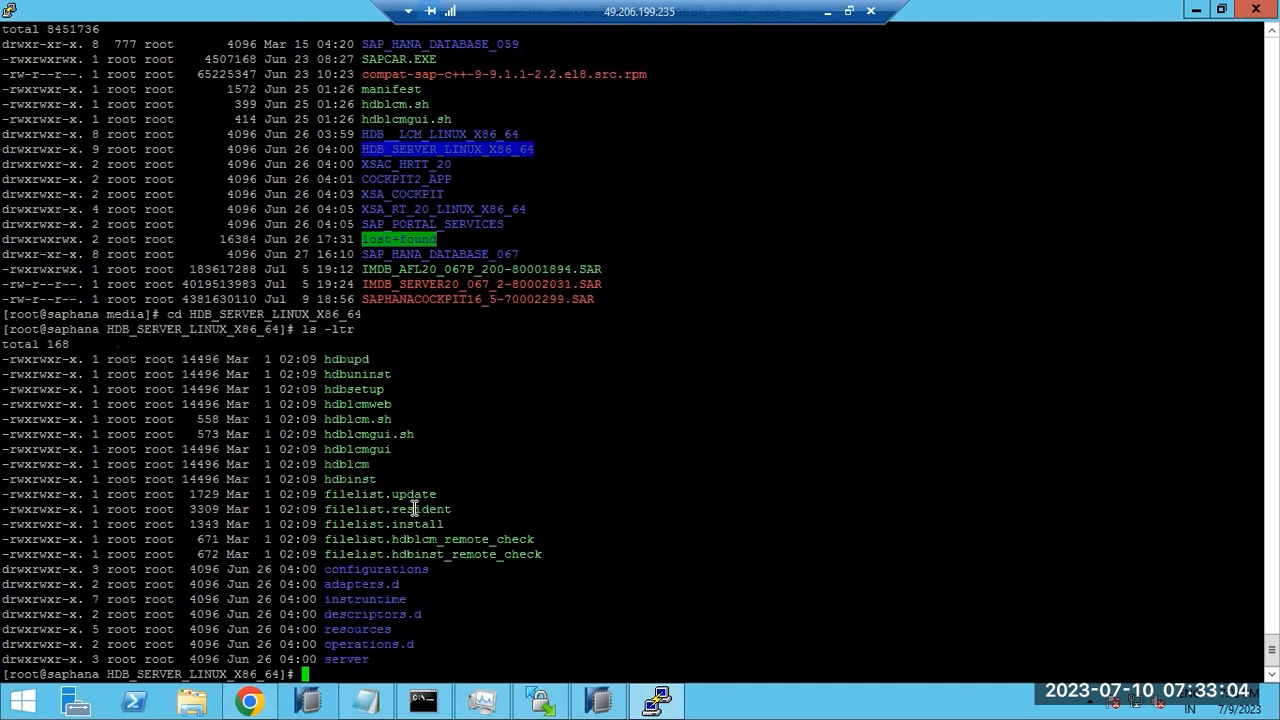
# Step: Start the installer with ./hdblcm and accept the default n for specifying an additional components location
pyautogui.doubleClick(348, 464)
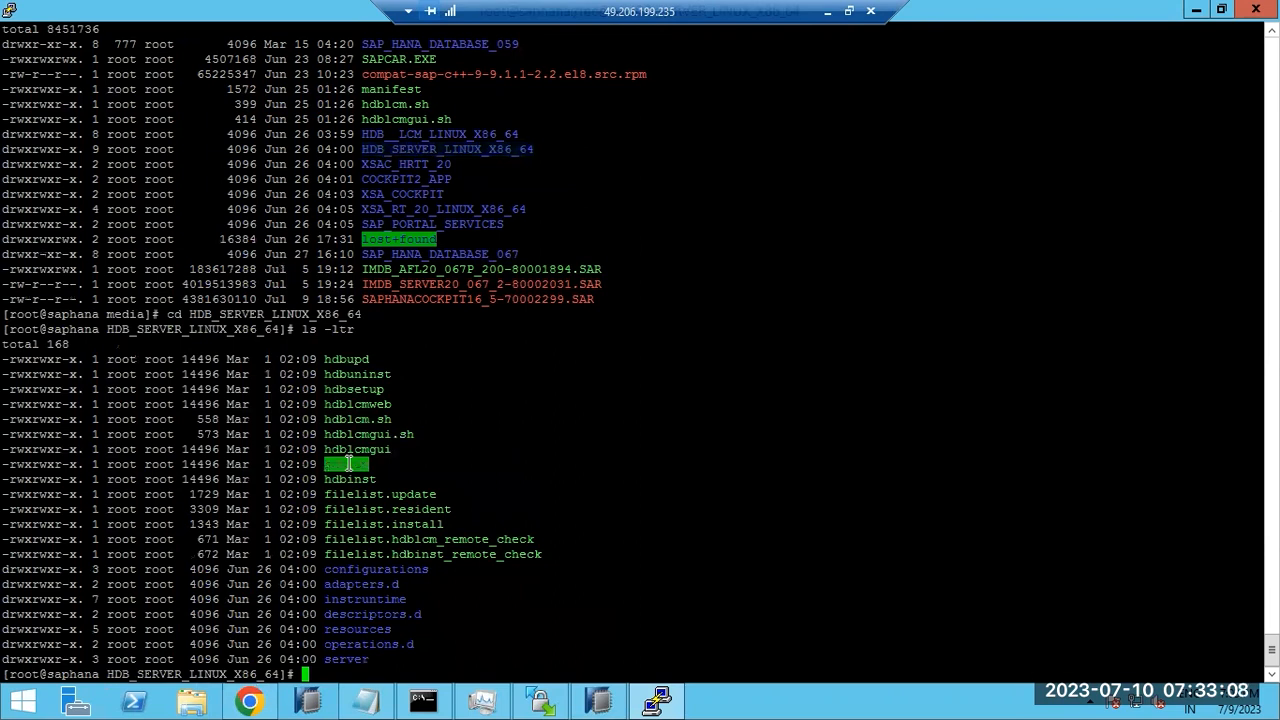
pyautogui.doubleClick(348, 417)
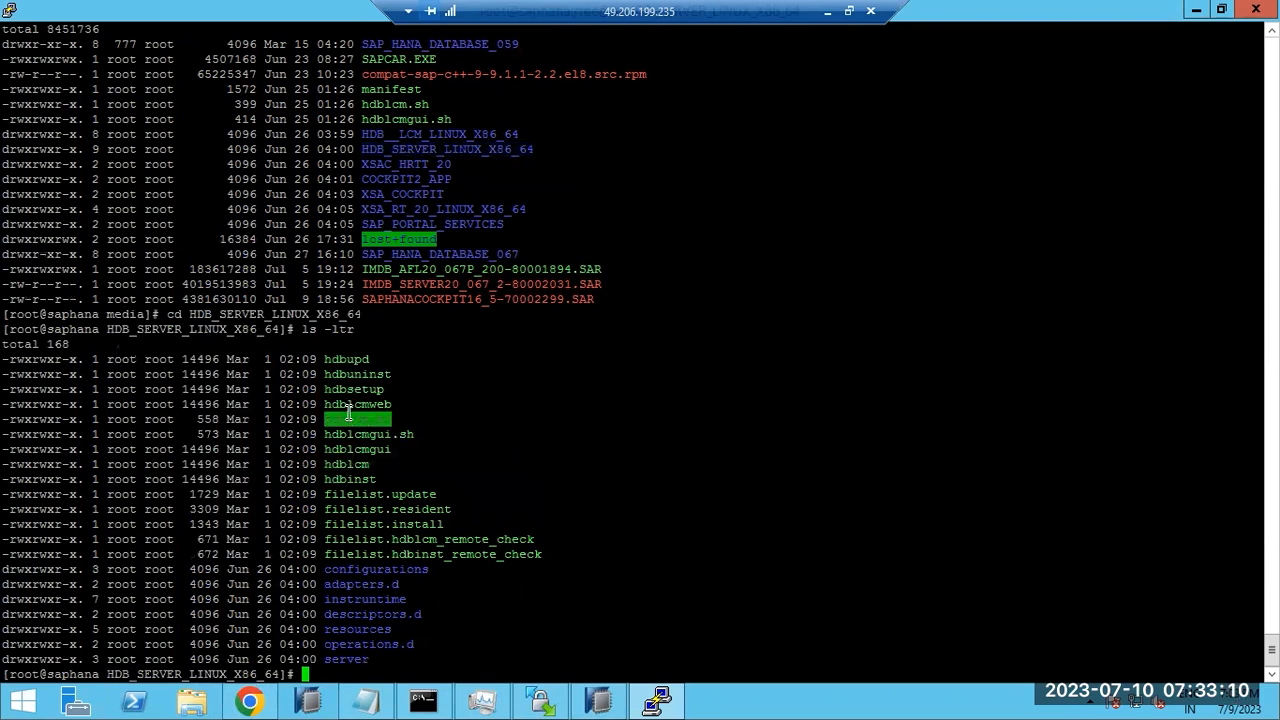
pyautogui.click(355, 462)
pyautogui.doubleClick(355, 462)
pyautogui.write('./')
pyautogui.rightClick(376, 441)
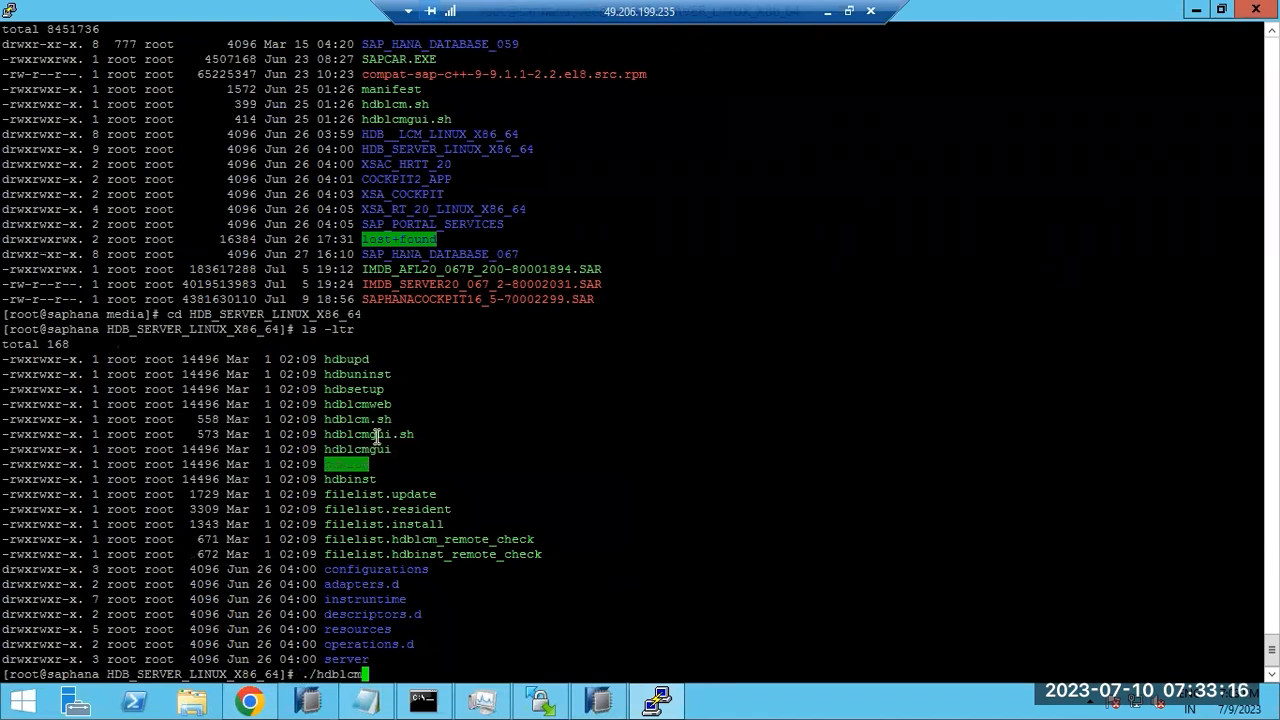
pyautogui.press('Return')
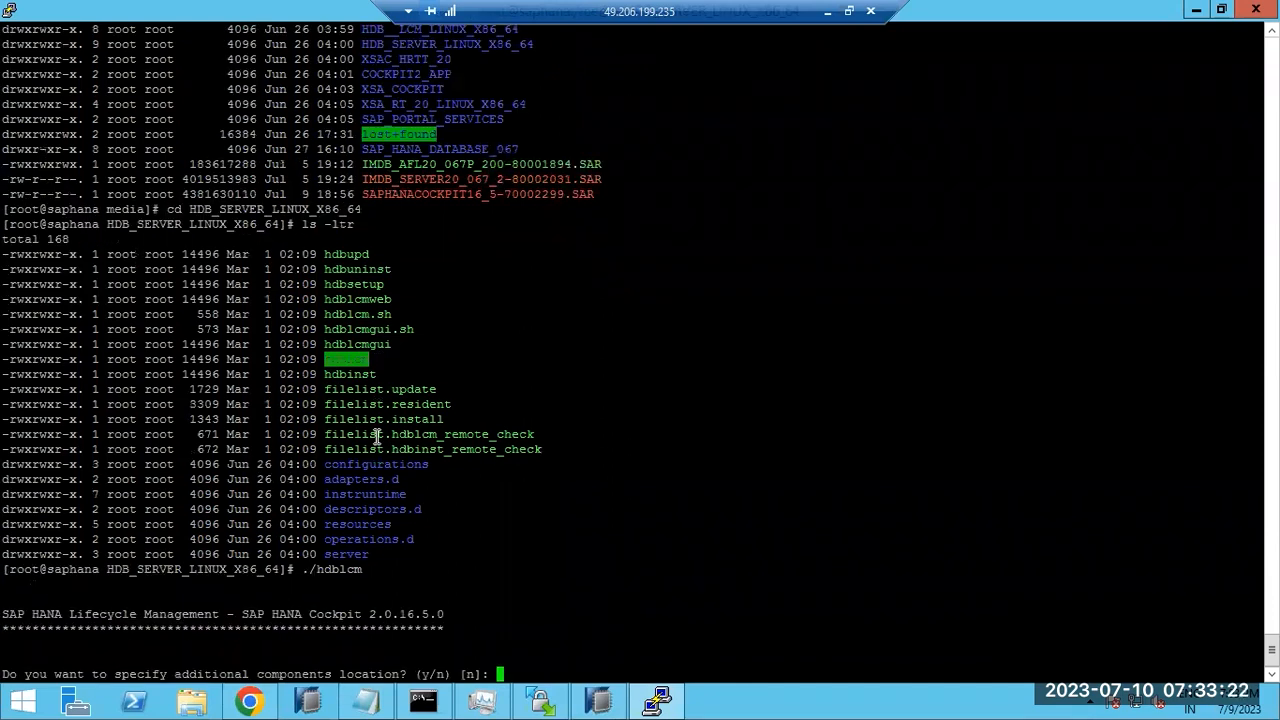
pyautogui.press('Return')
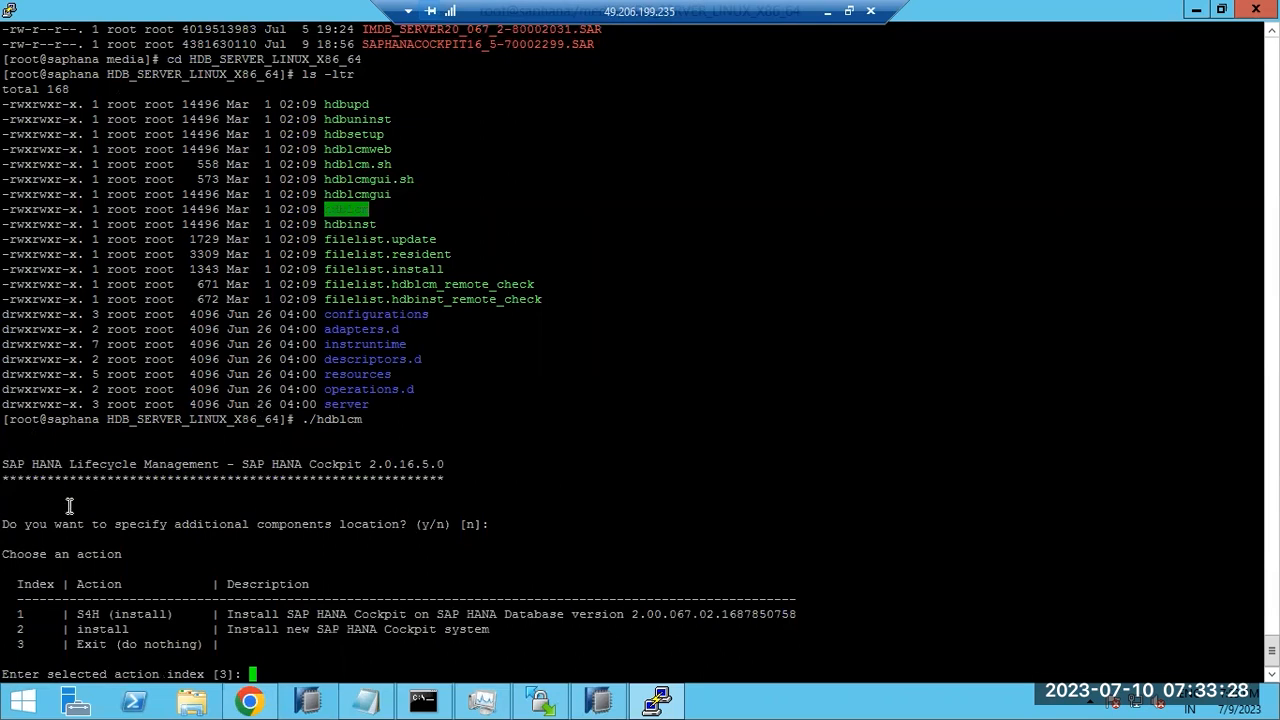
# Step: Review the installer's available actions and choose action 1 to install SAP HANA Cockpit on the existing S4H database
pyautogui.doubleClick(42, 465)
pyautogui.moveTo(101, 465); pyautogui.dragTo(436, 467)
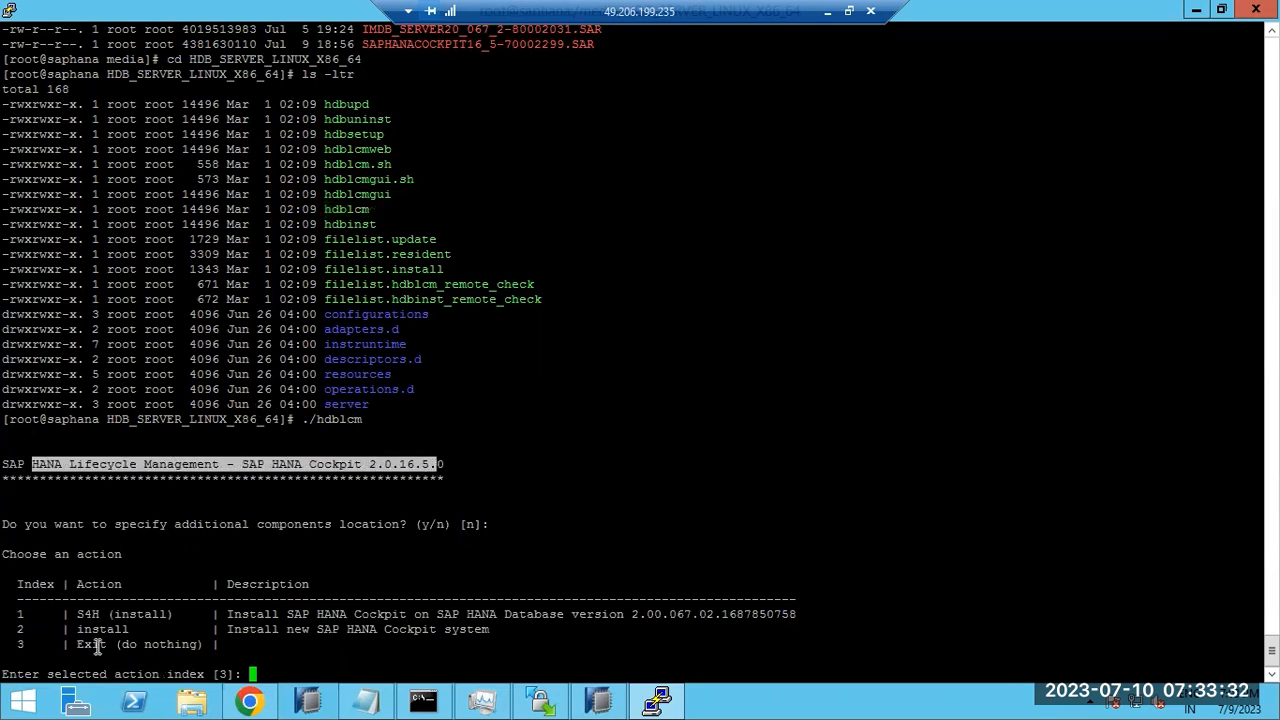
pyautogui.moveTo(258, 613); pyautogui.dragTo(684, 613)
pyautogui.moveTo(80, 617); pyautogui.dragTo(163, 614)
pyautogui.moveTo(265, 629); pyautogui.dragTo(422, 613)
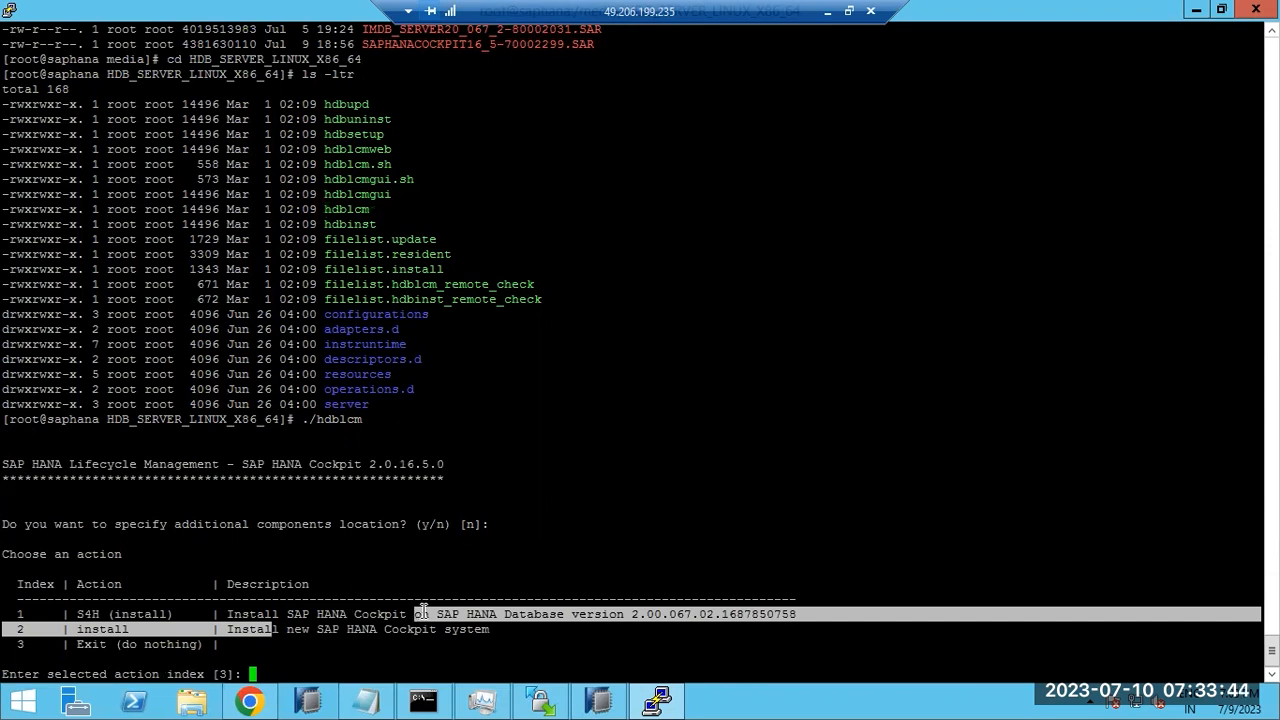
pyautogui.click(422, 585)
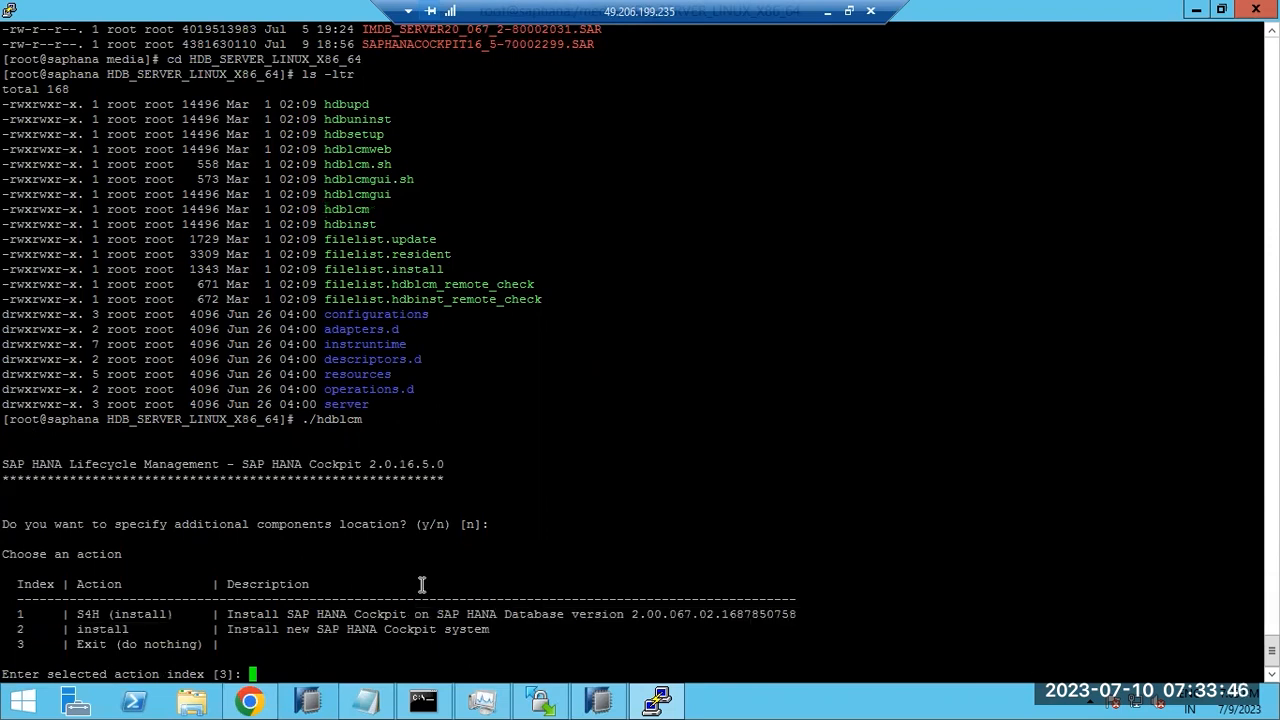
pyautogui.write('1')
pyautogui.moveTo(85, 598); pyautogui.dragTo(130, 614)
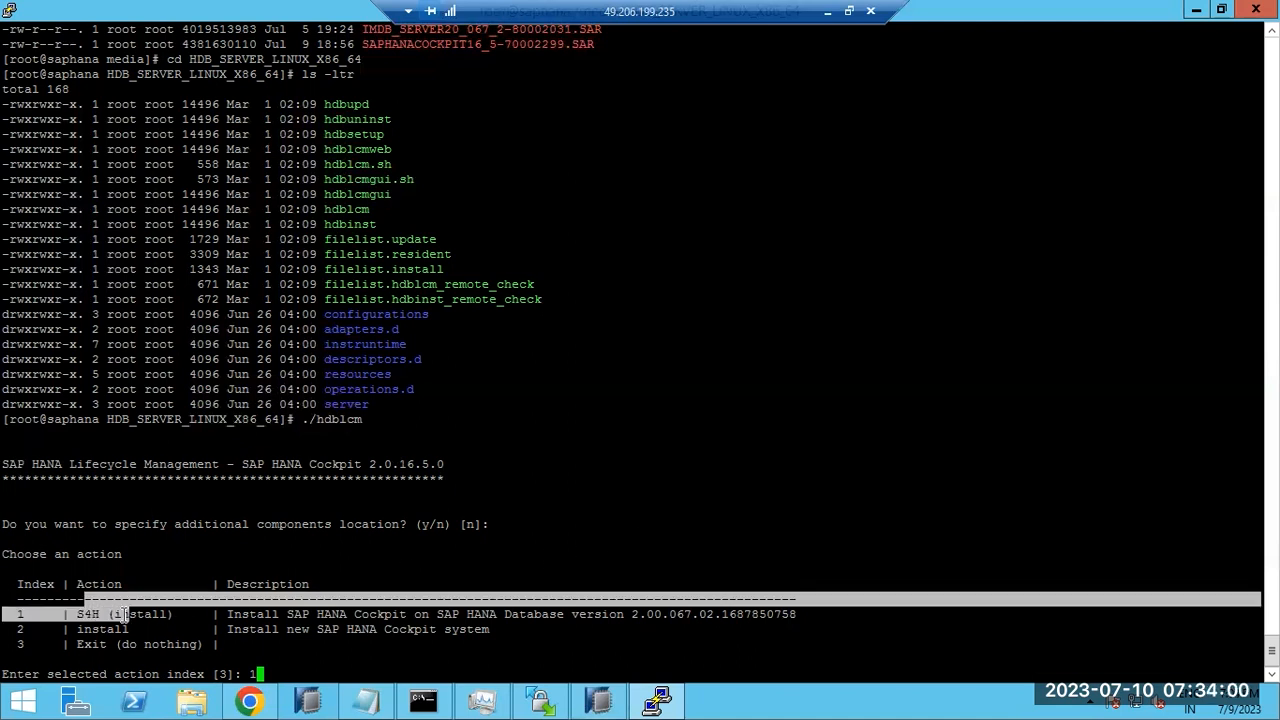
pyautogui.click(343, 583)
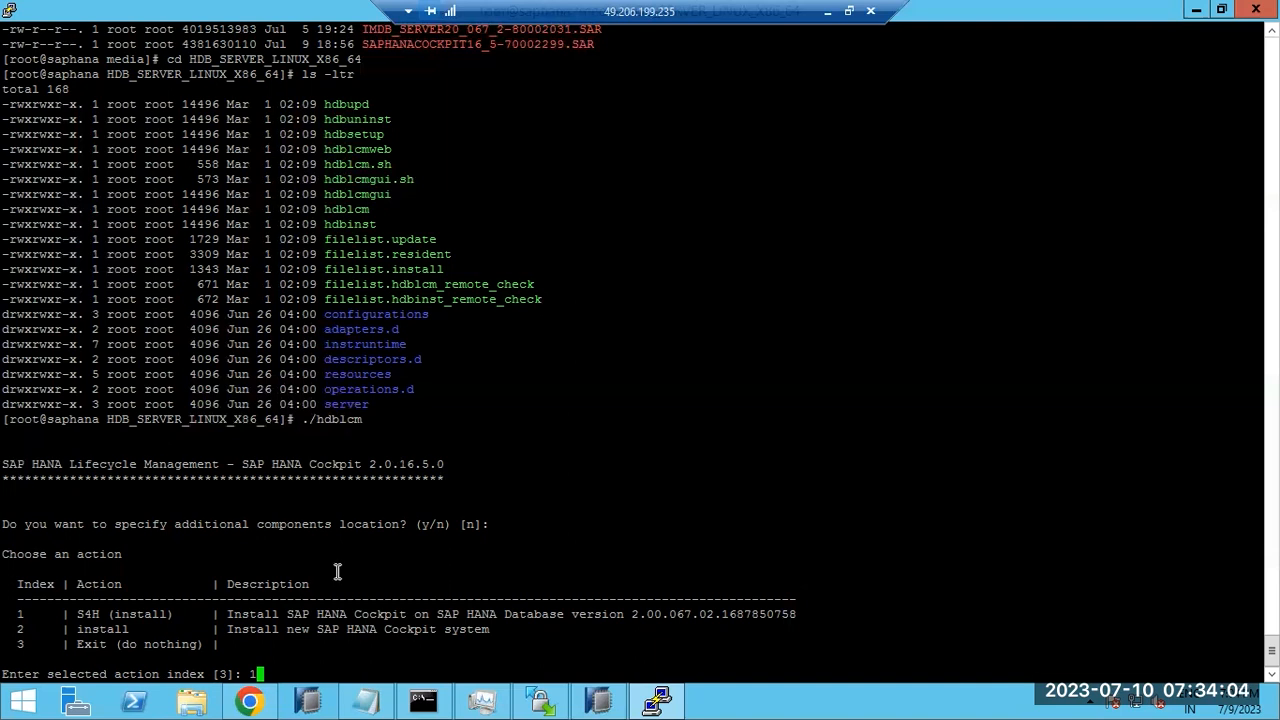
pyautogui.moveTo(85, 629); pyautogui.dragTo(175, 609)
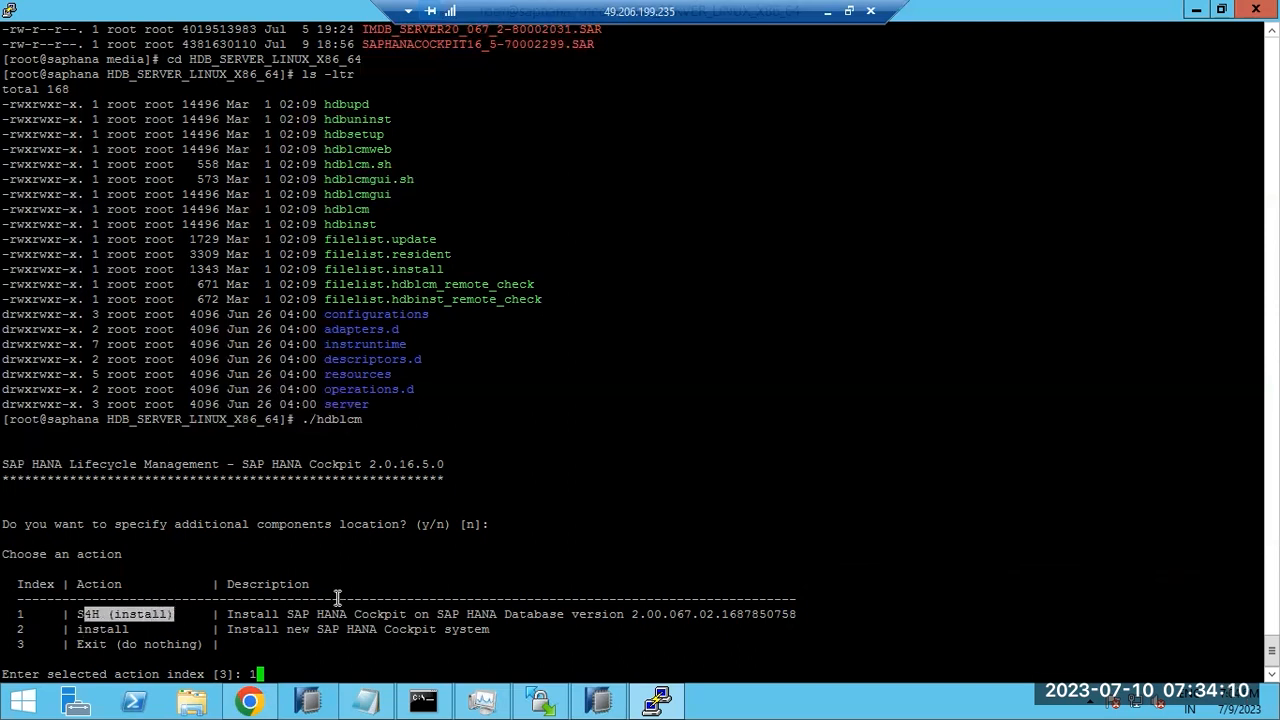
pyautogui.moveTo(333, 598); pyautogui.dragTo(662, 615)
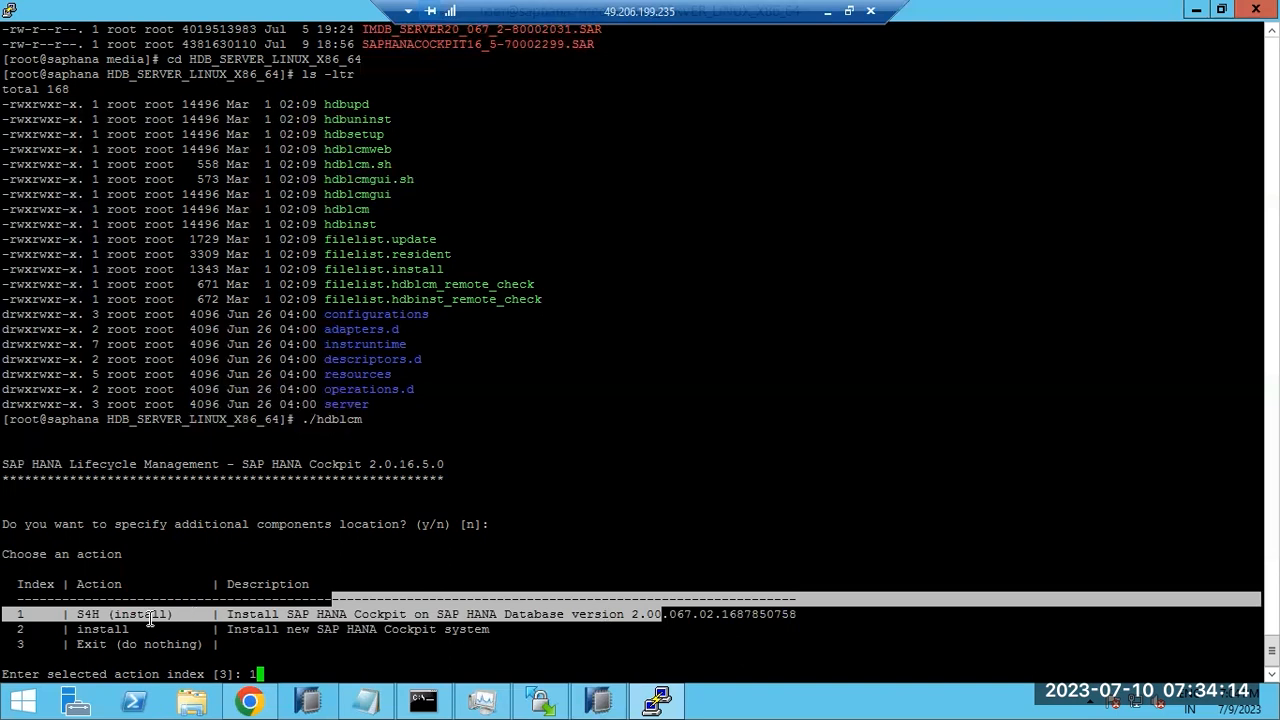
pyautogui.moveTo(79, 630); pyautogui.dragTo(130, 629)
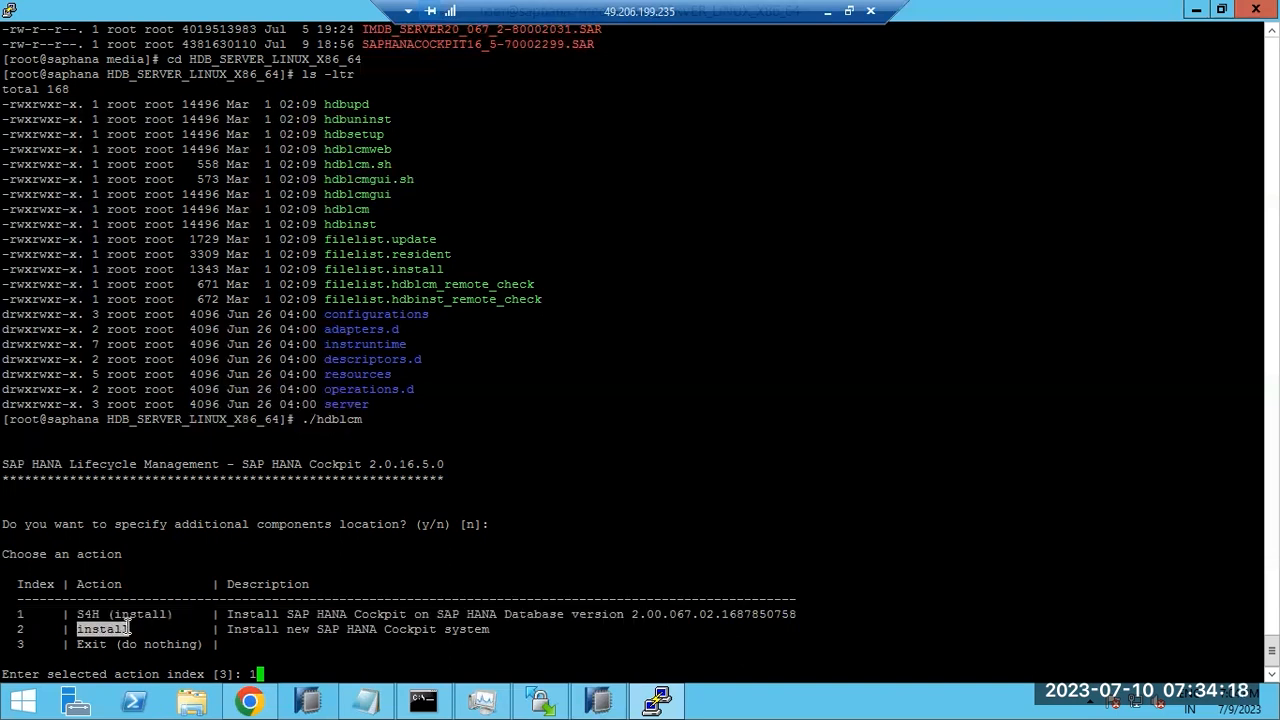
pyautogui.click(118, 617)
pyautogui.moveTo(100, 616); pyautogui.dragTo(149, 614)
pyautogui.press('Return')
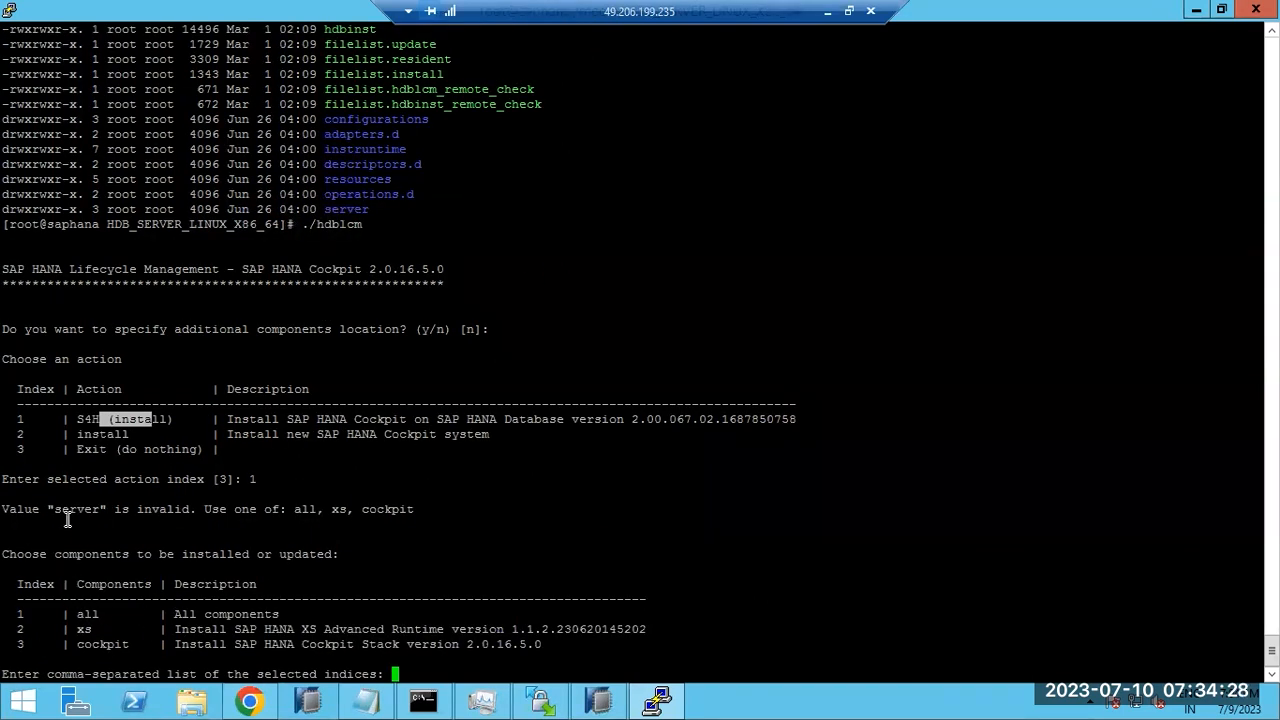
# Step: Review the installable components and choose index 1 to install all components
pyautogui.moveTo(77, 629); pyautogui.dragTo(498, 634)
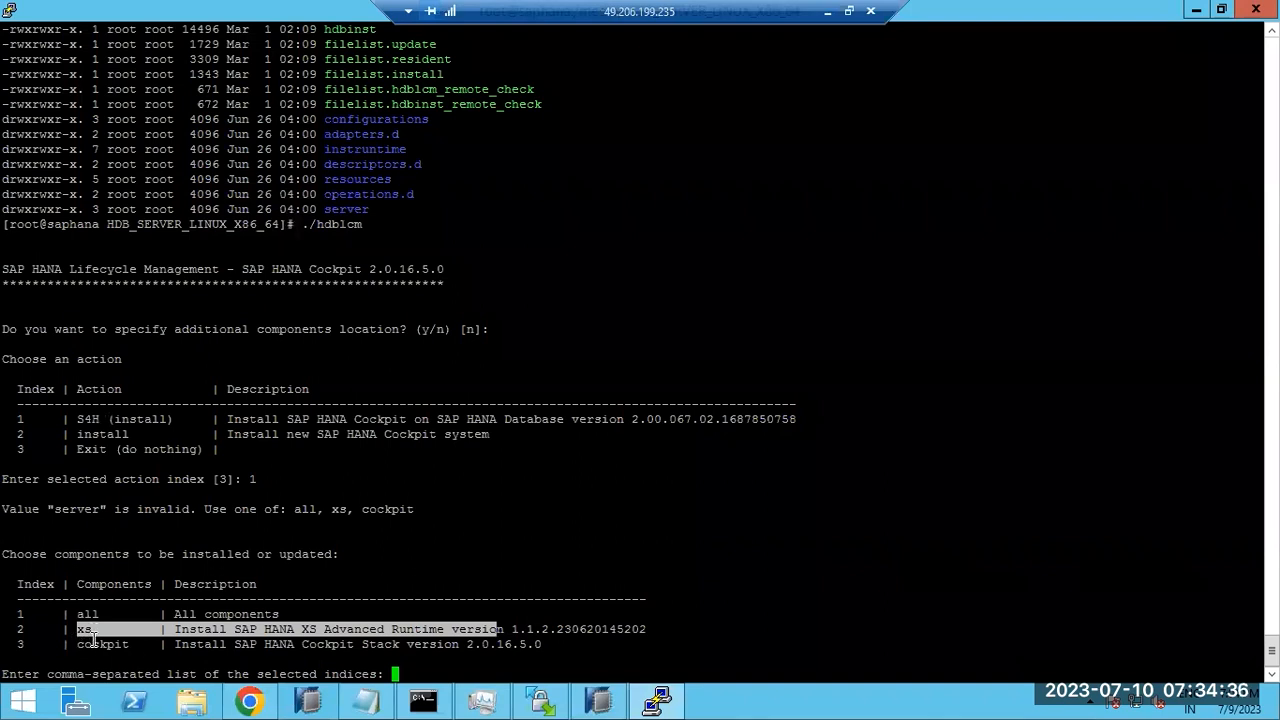
pyautogui.moveTo(78, 644); pyautogui.dragTo(352, 641)
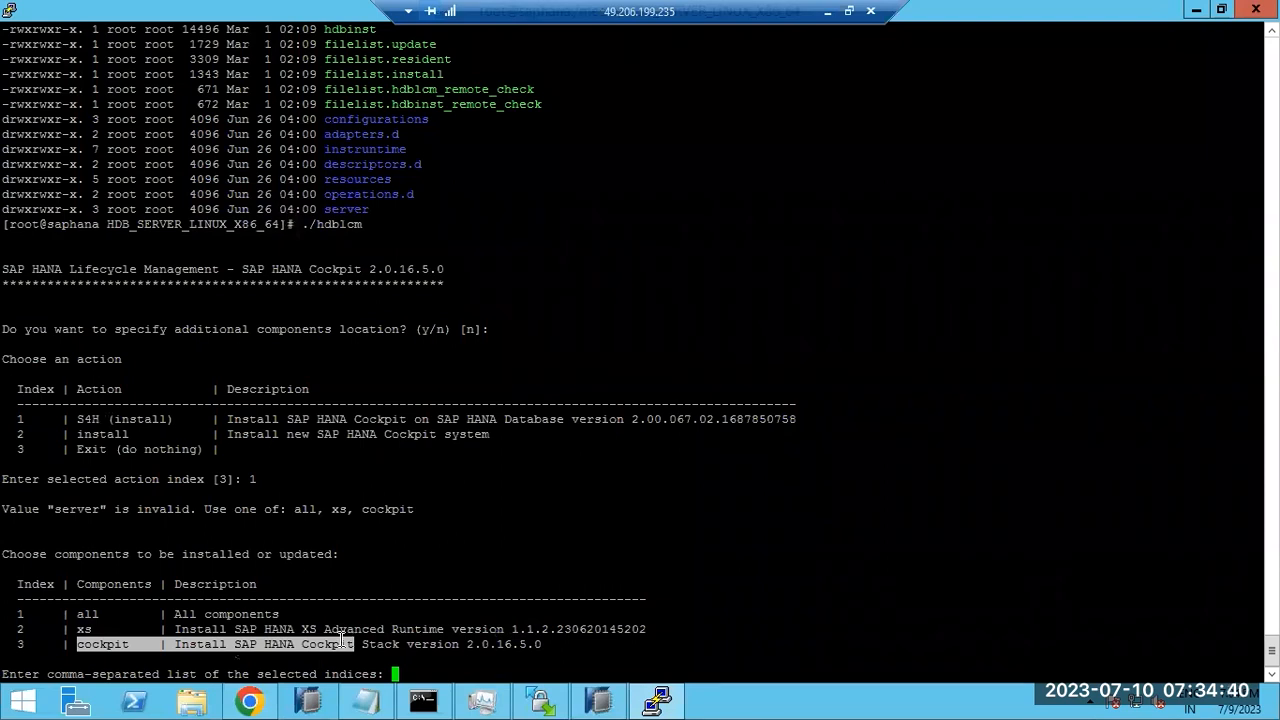
pyautogui.moveTo(69, 614); pyautogui.dragTo(104, 614)
pyautogui.write('1')
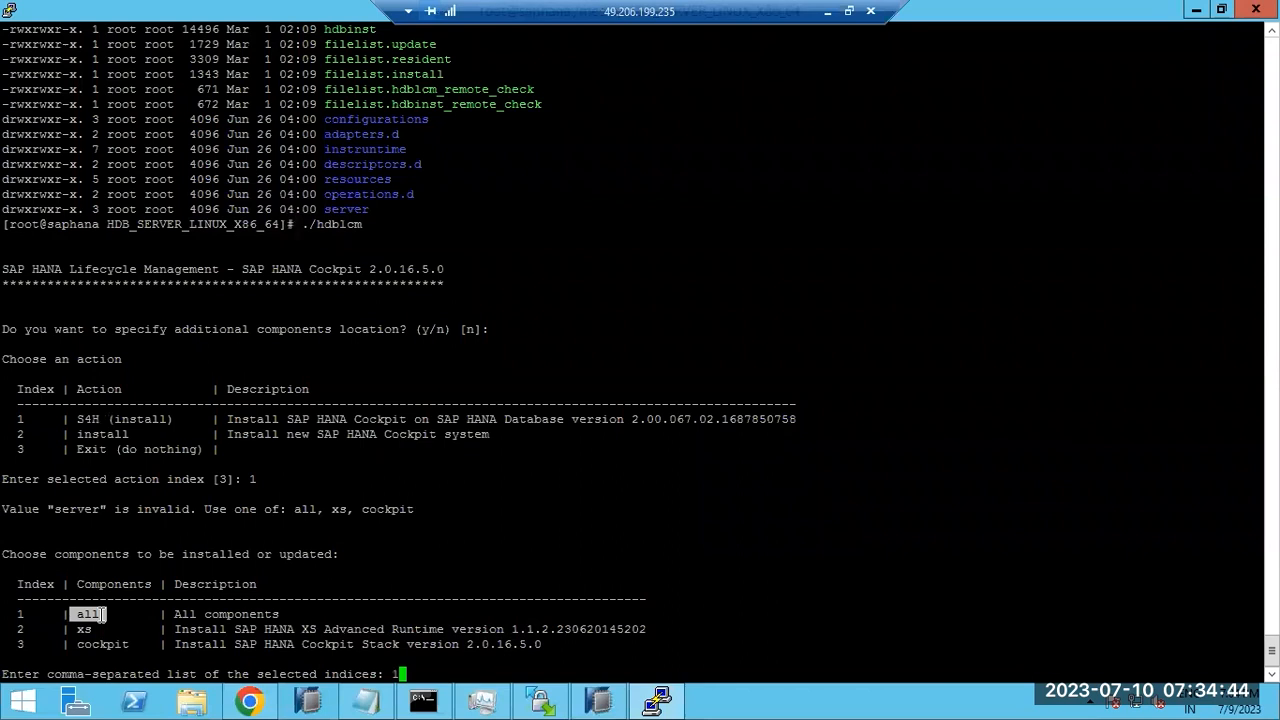
pyautogui.press('Return')
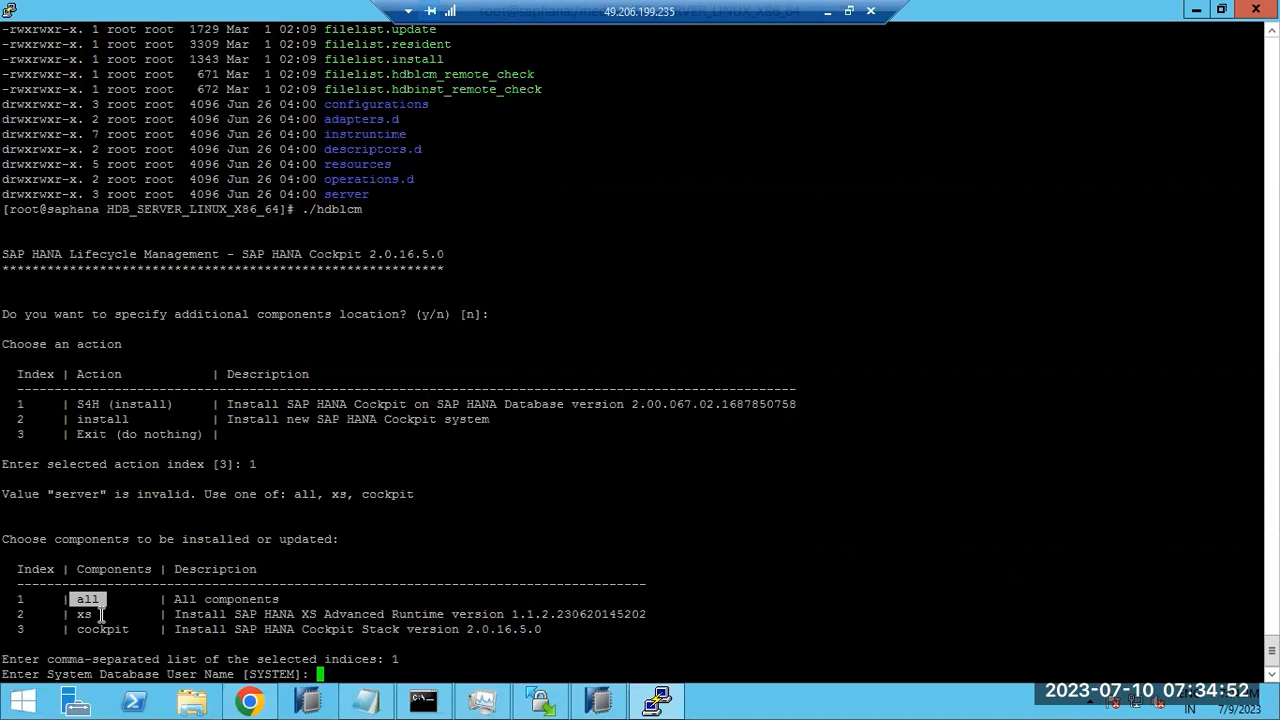
# Step: Accept SYSTEM as the system database user name and enter its password
pyautogui.press('Return')
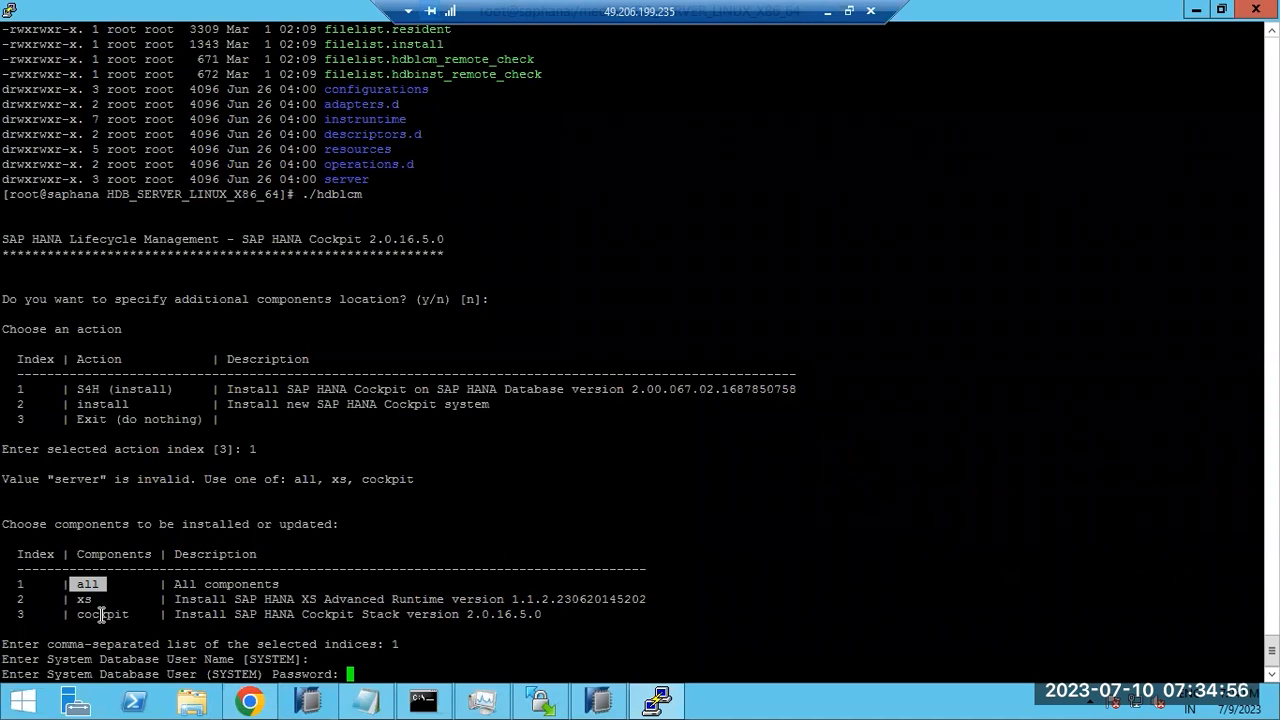
pyautogui.press('Return')
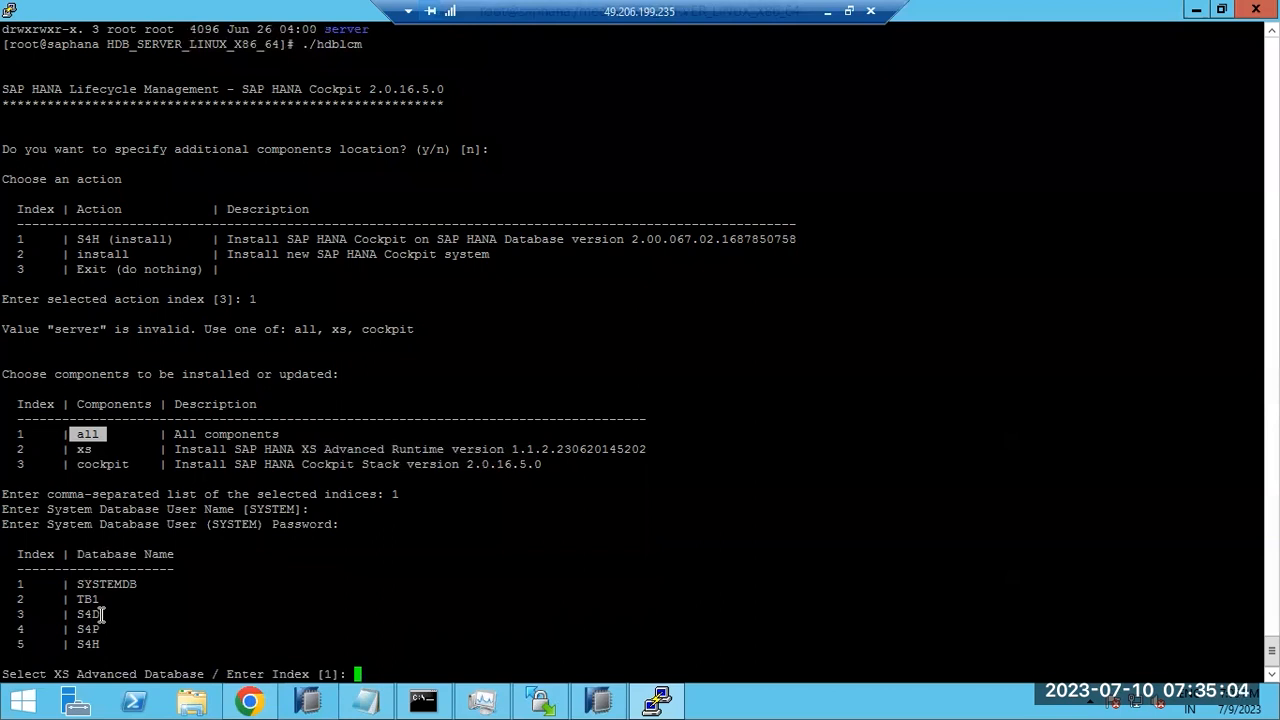
# Step: Review the listed databases and accept the default index 1, SYSTEMDB, as the XS Advanced database
pyautogui.click(30, 582)
pyautogui.moveTo(18, 583); pyautogui.dragTo(103, 645)
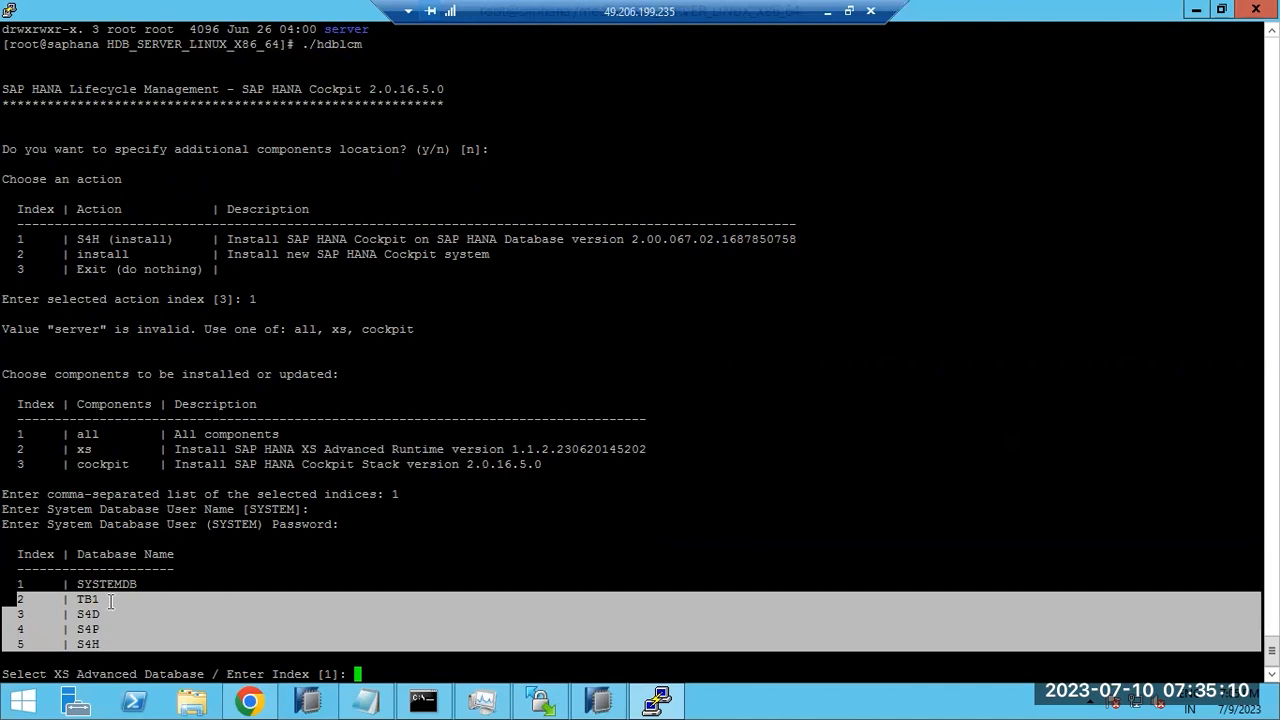
pyautogui.click(111, 600)
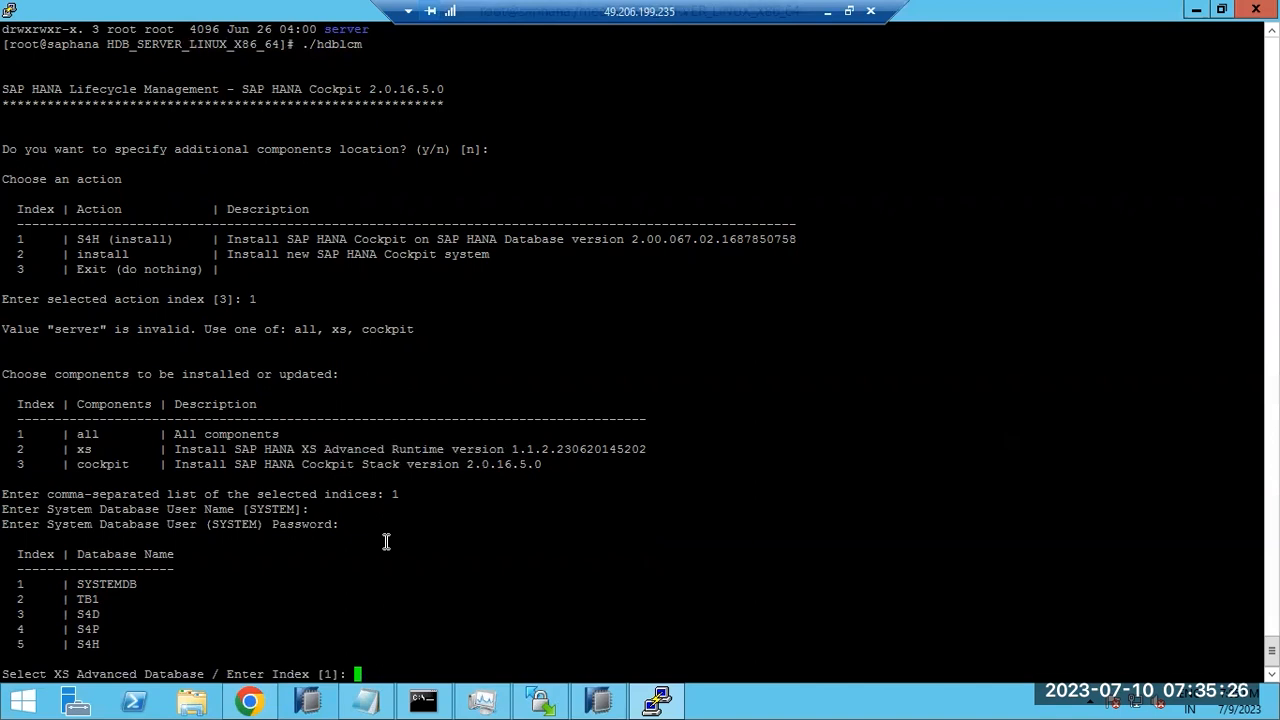
pyautogui.press('Return')
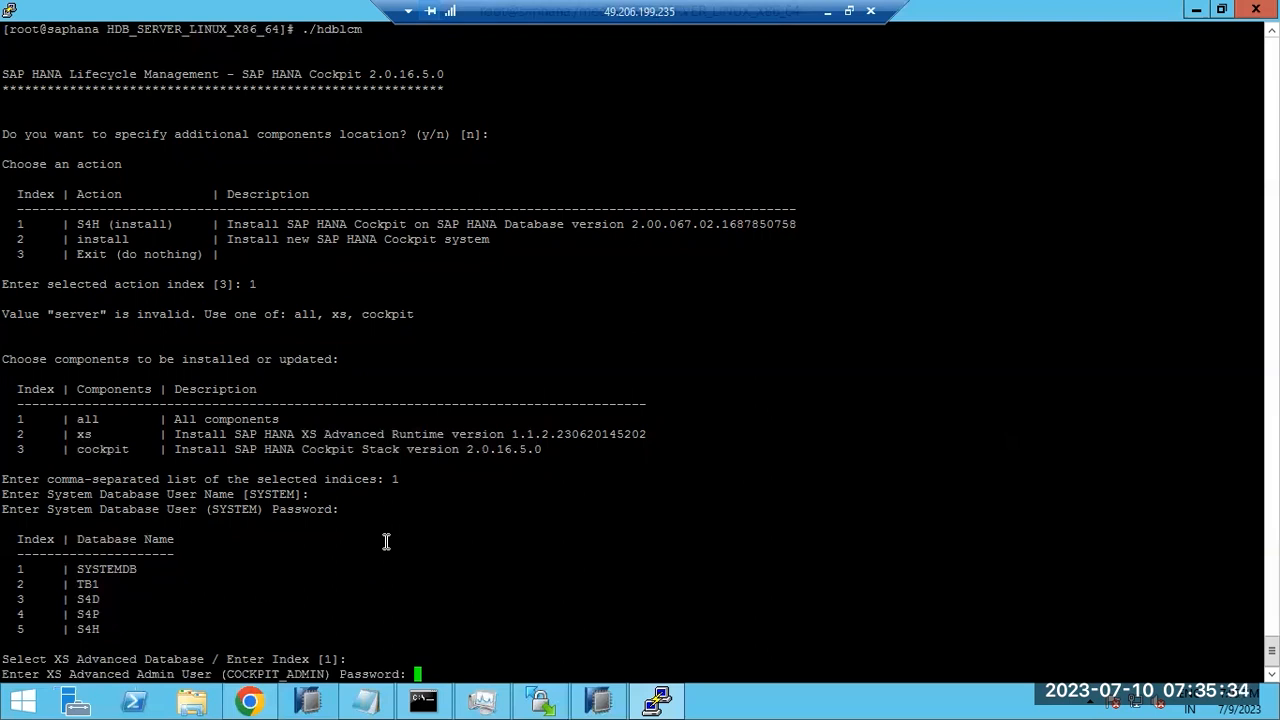
# Step: Enter and confirm the COCKPIT_ADMIN password, and accept COCKPIT as the XS Advanced space for the cockpit
pyautogui.press('Return')
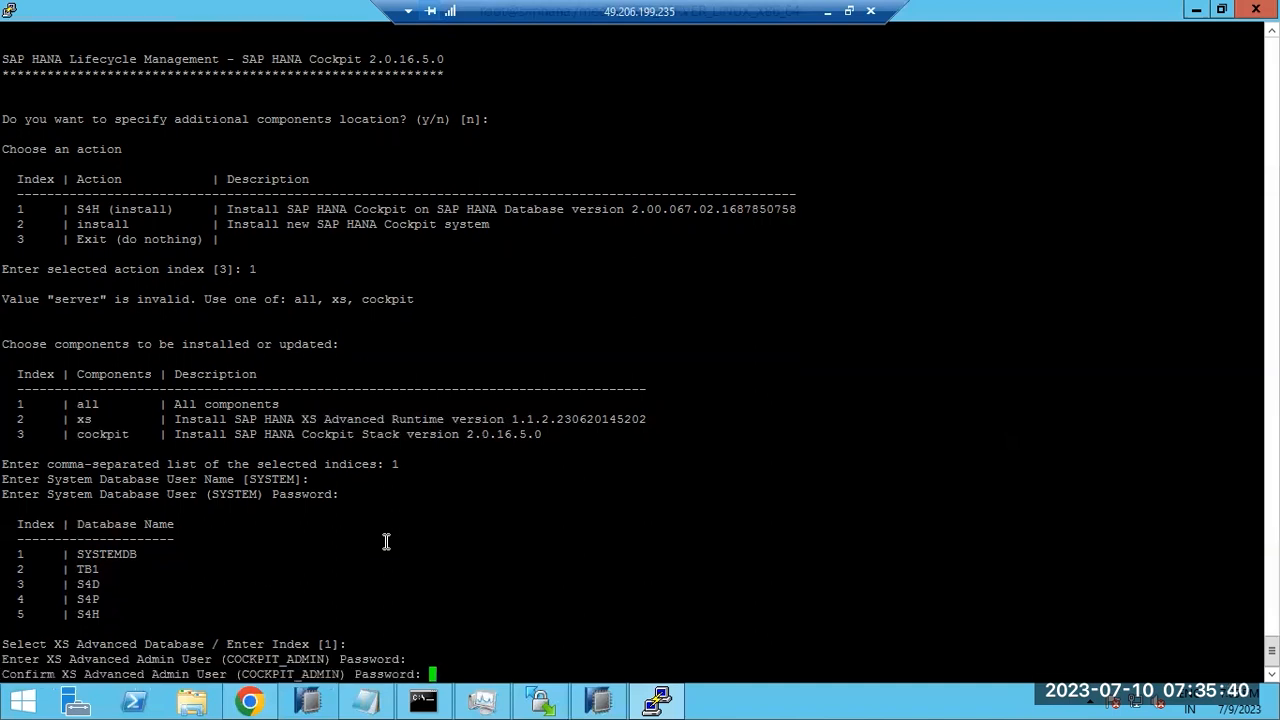
pyautogui.press('Return')
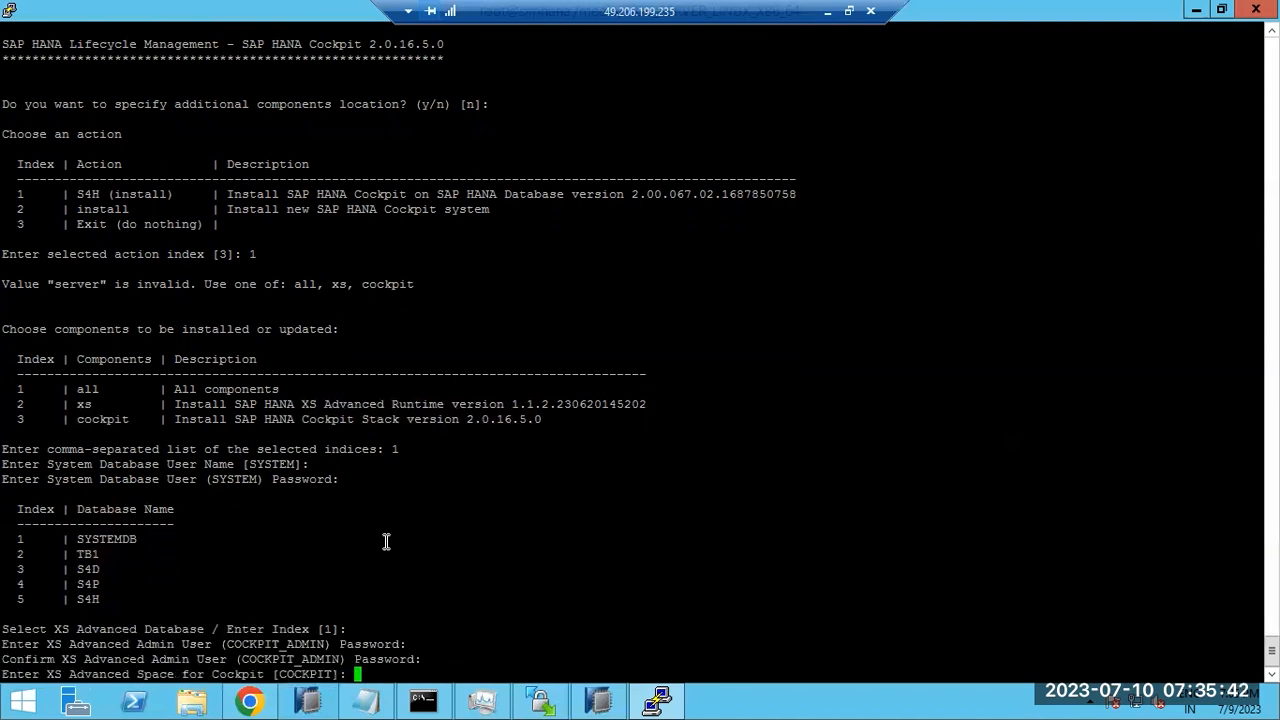
pyautogui.press('Return')
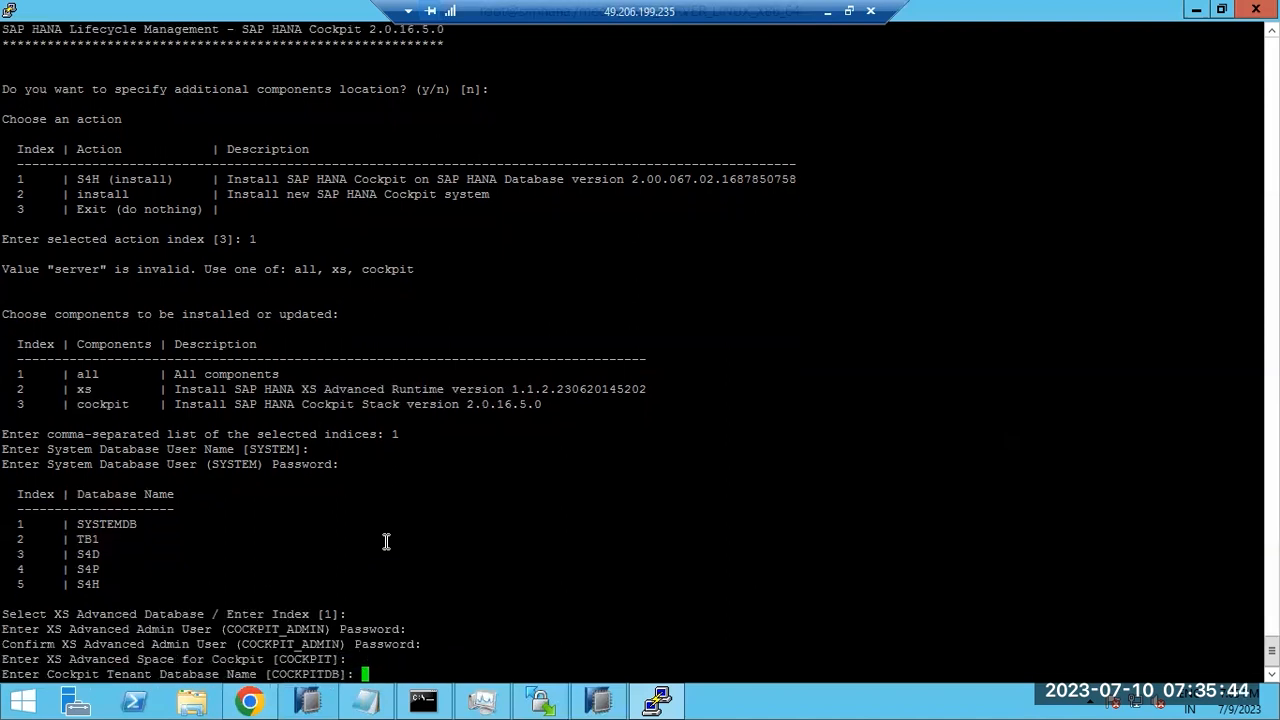
# Step: Accept COCKPITDB as the cockpit tenant database name, and enter and confirm its SYSTEM user password
pyautogui.press('Return')
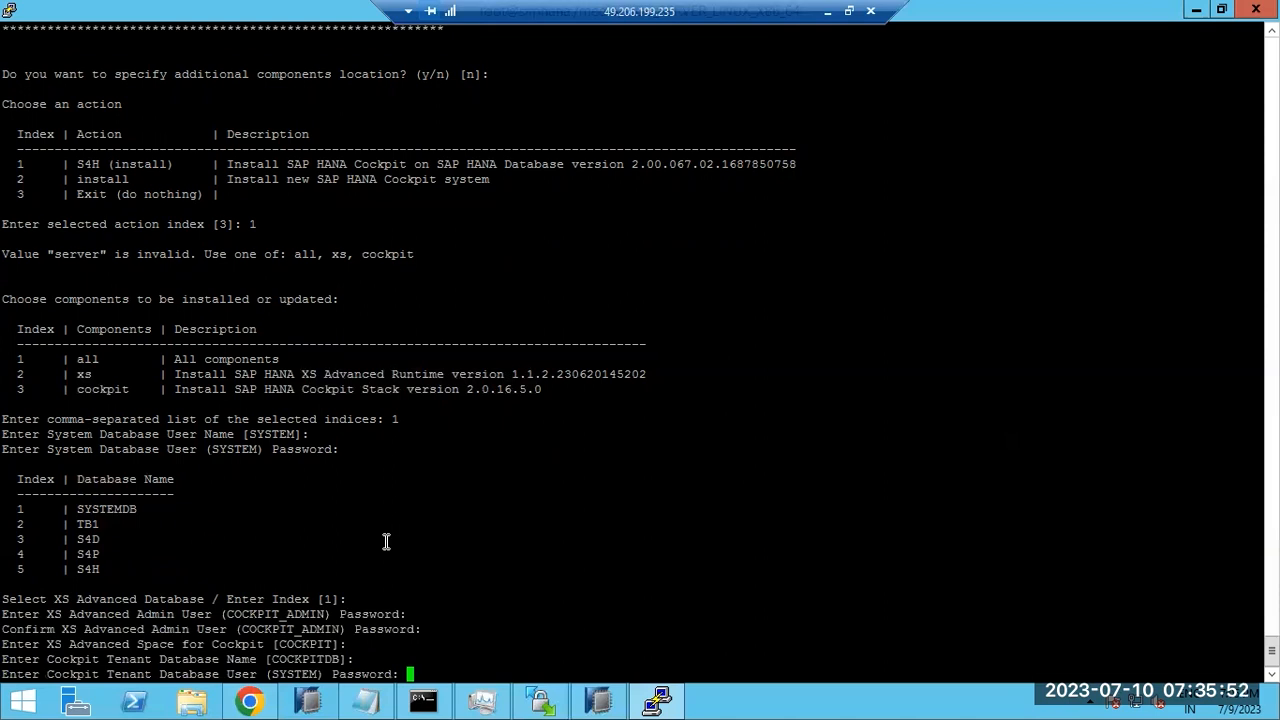
pyautogui.press('Return')
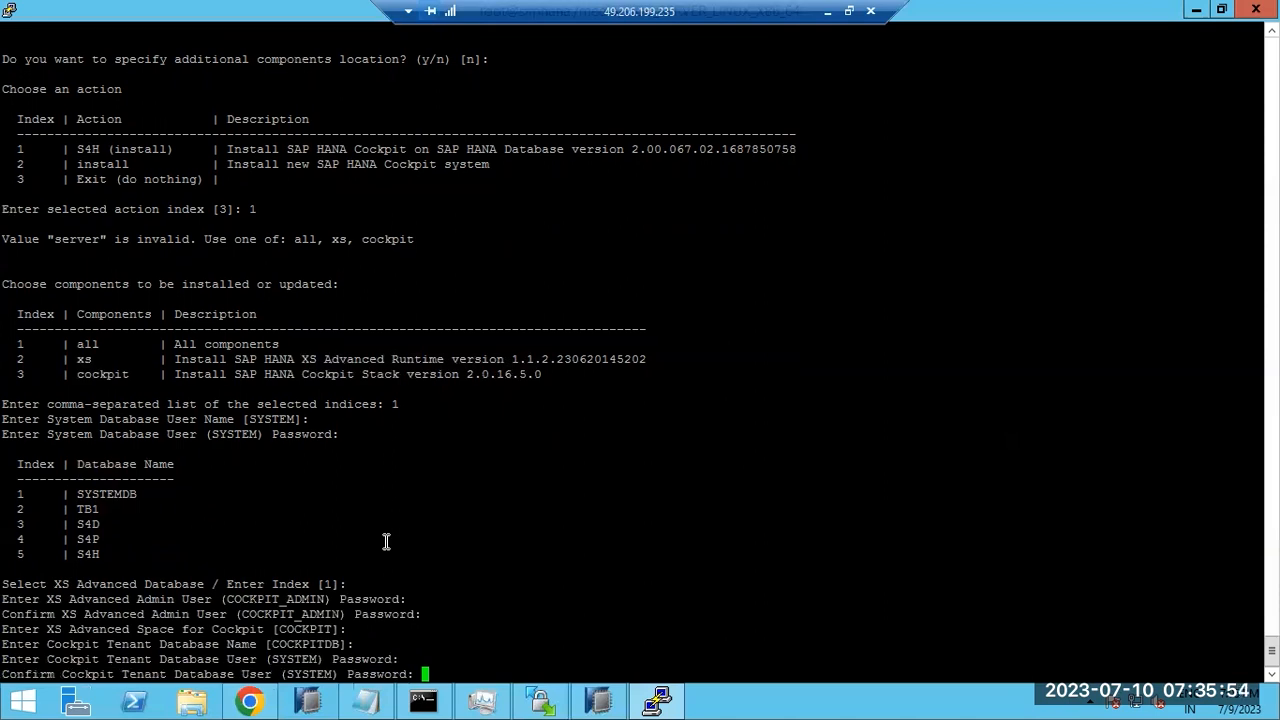
pyautogui.press('Return')
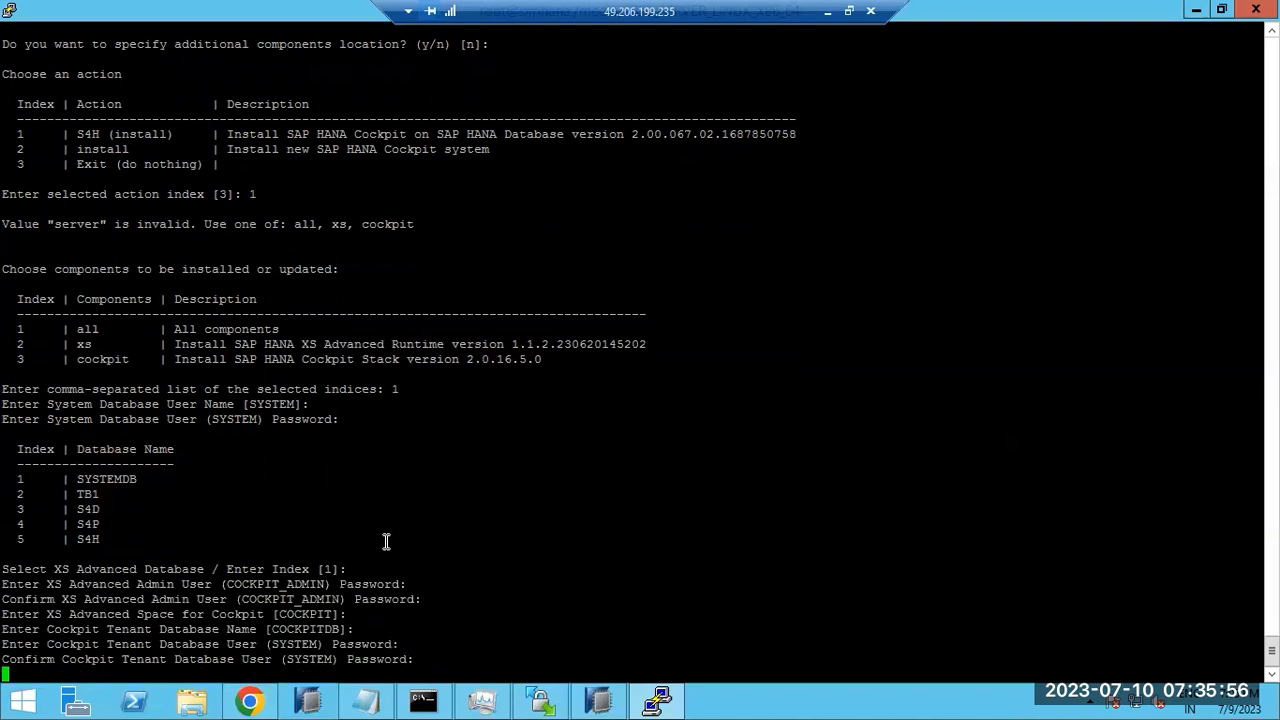
# Step: Answer y to the pre-execution summary to start the SAP HANA Cockpit installation
pyautogui.write('y')
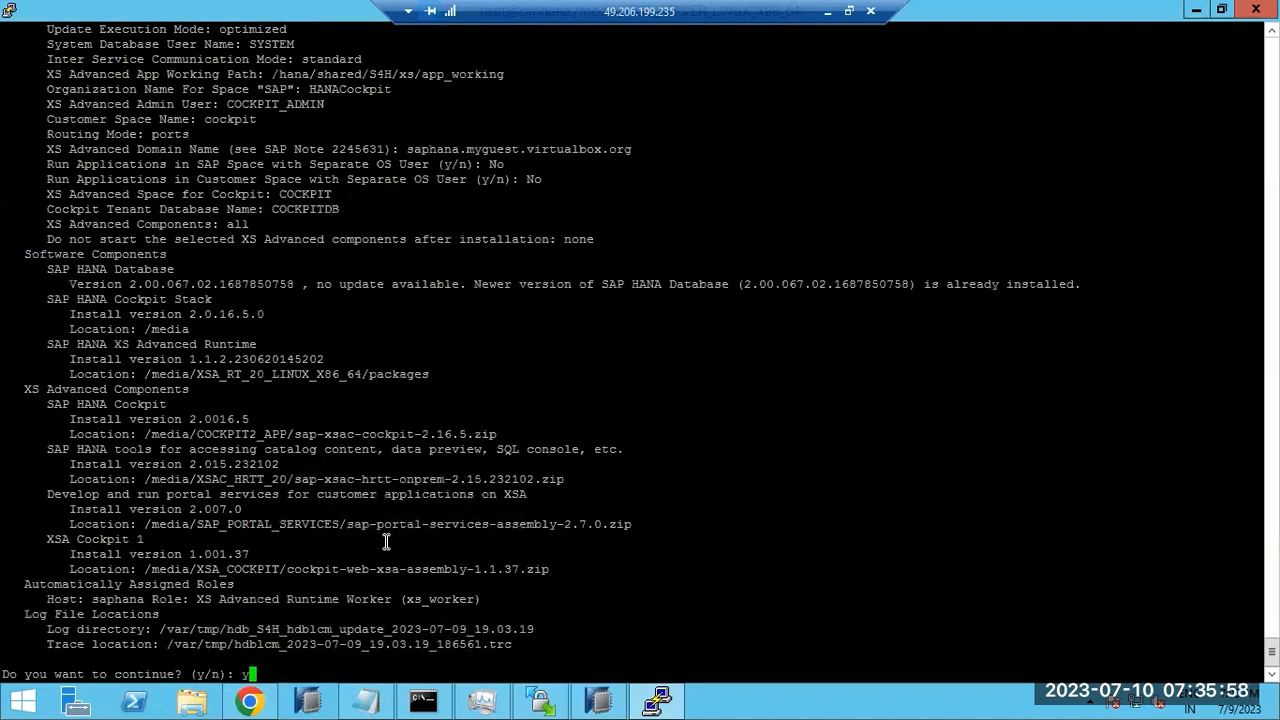
pyautogui.press('Return')
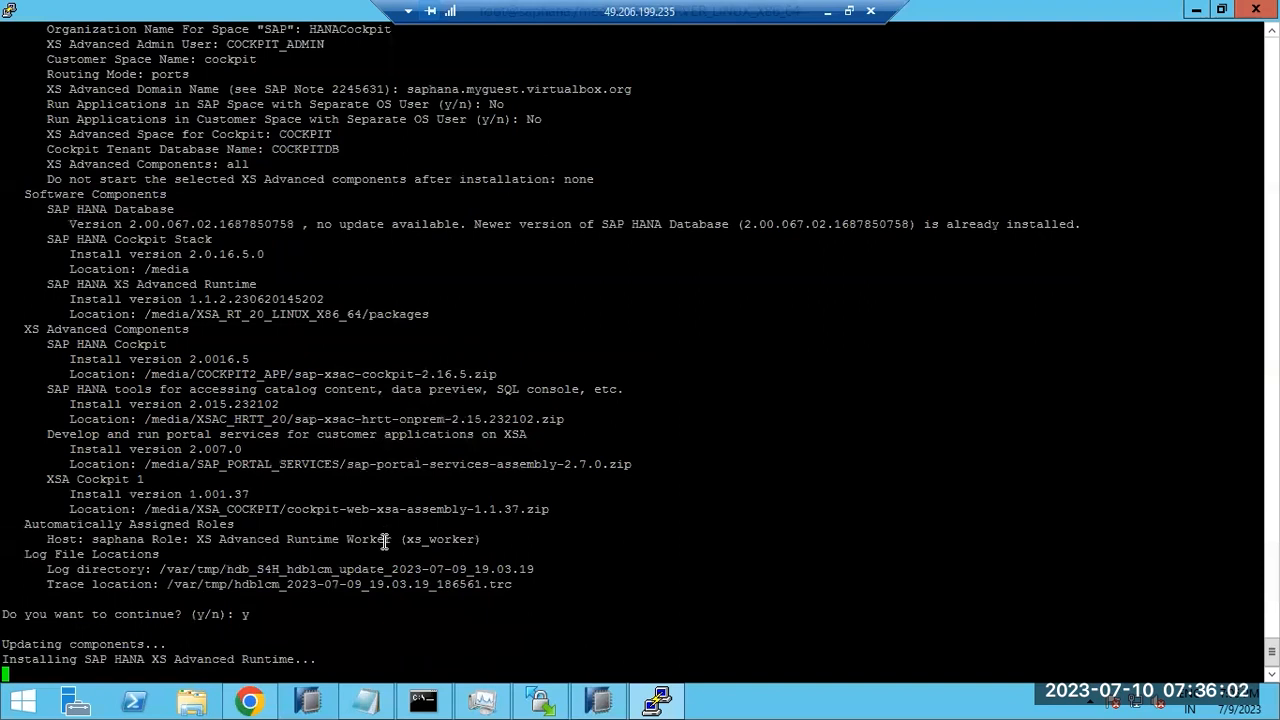
pyautogui.moveTo(138, 659); pyautogui.dragTo(205, 659)
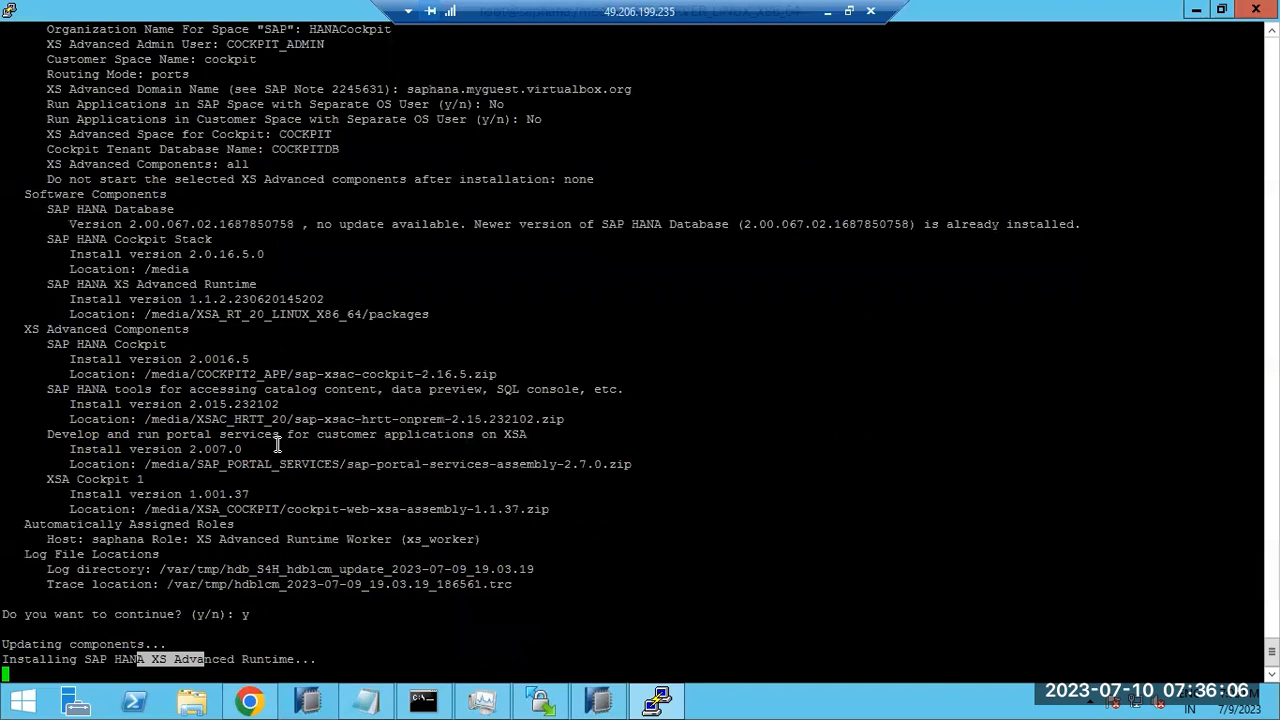
# Step: Review the answers given and the installation parameters in the summary, especially the XS Advanced admin user
pyautogui.scroll(20, 277, 436)
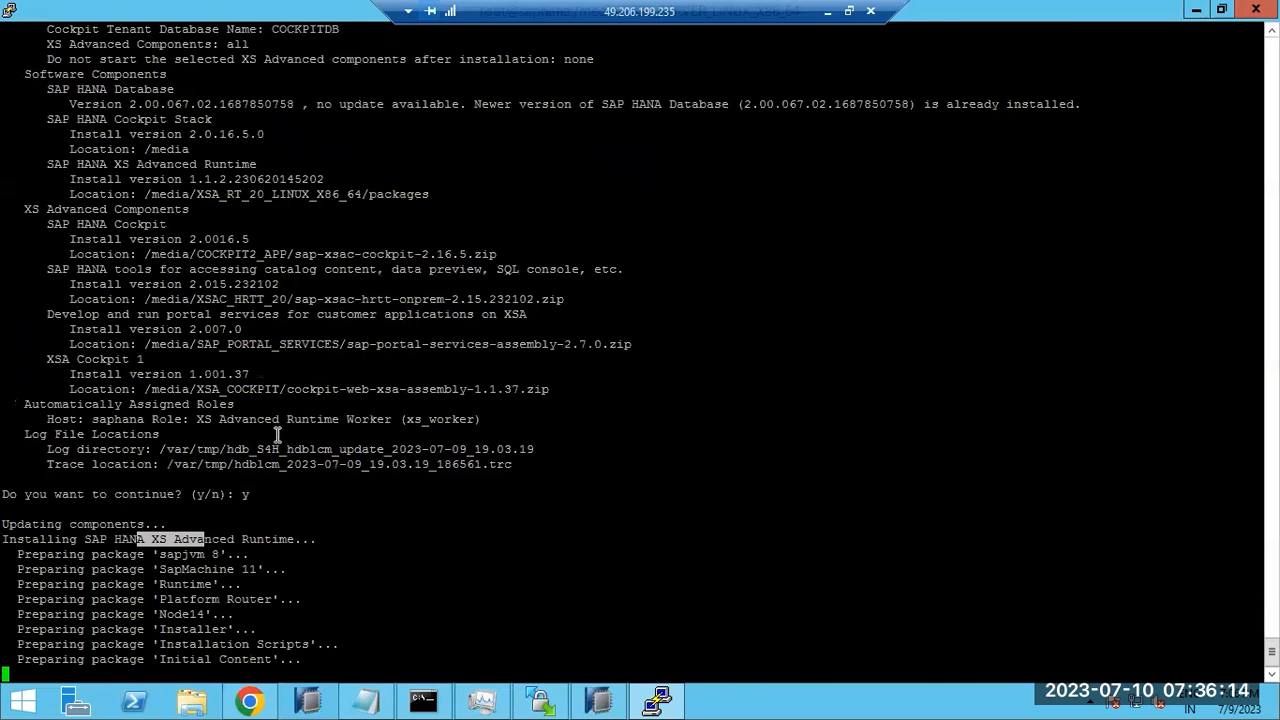
pyautogui.scroll(7, 278, 434)
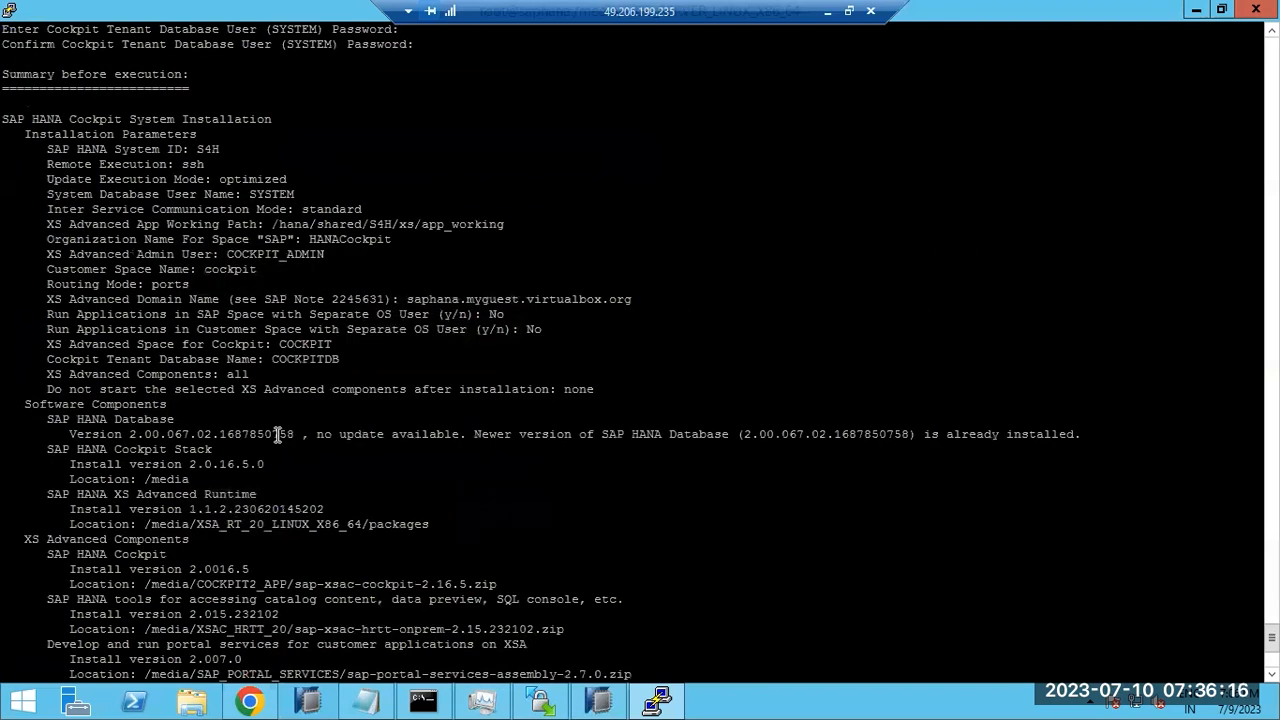
pyautogui.scroll(20, 278, 434)
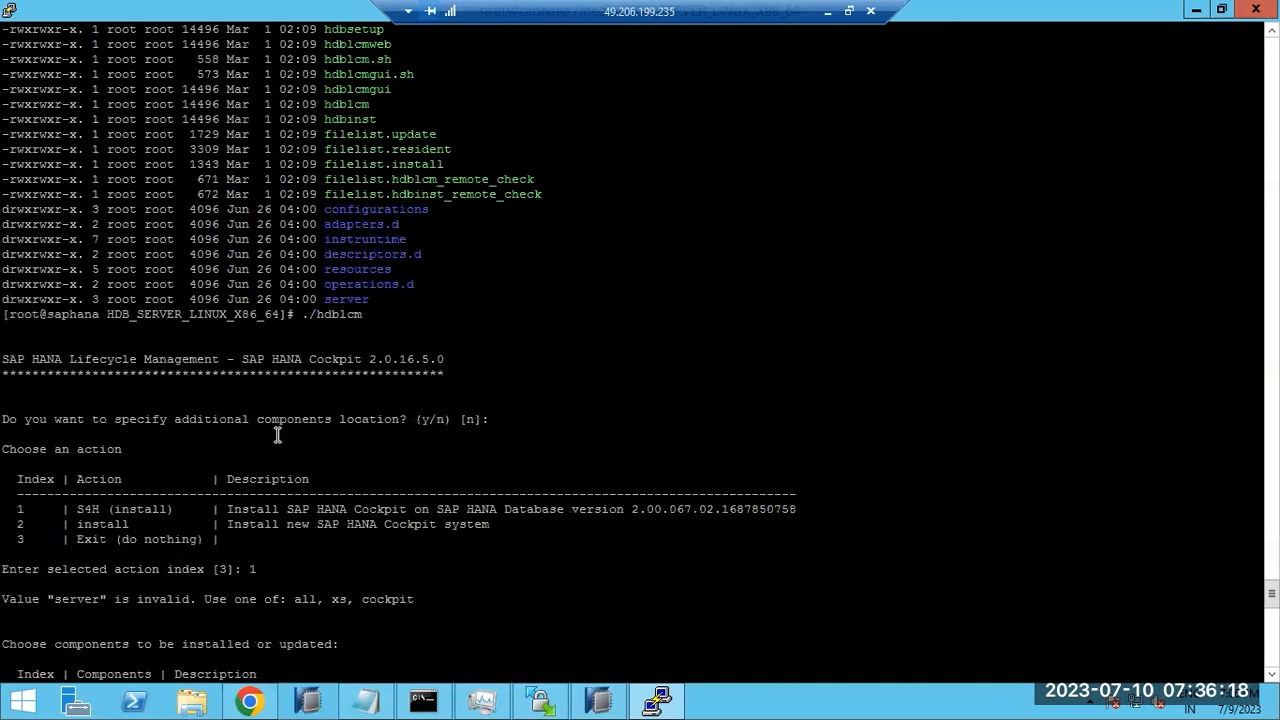
pyautogui.scroll(-7, 278, 434)
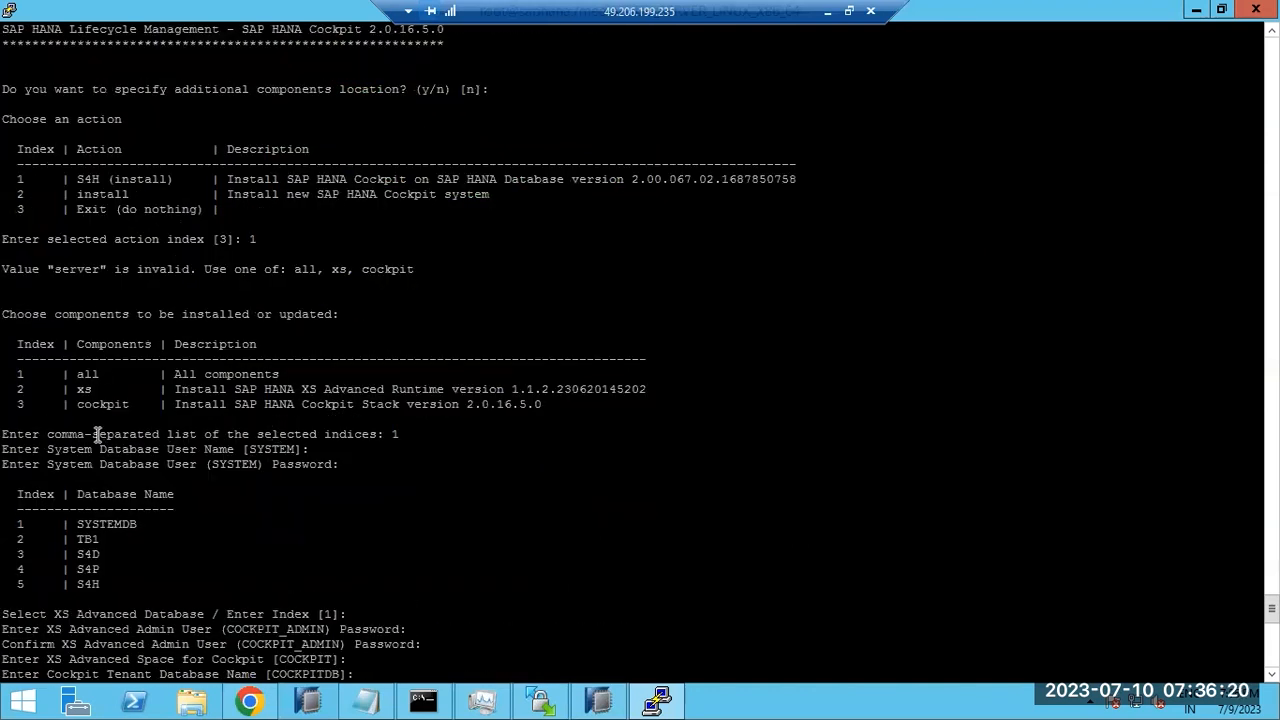
pyautogui.scroll(-7, 78, 538)
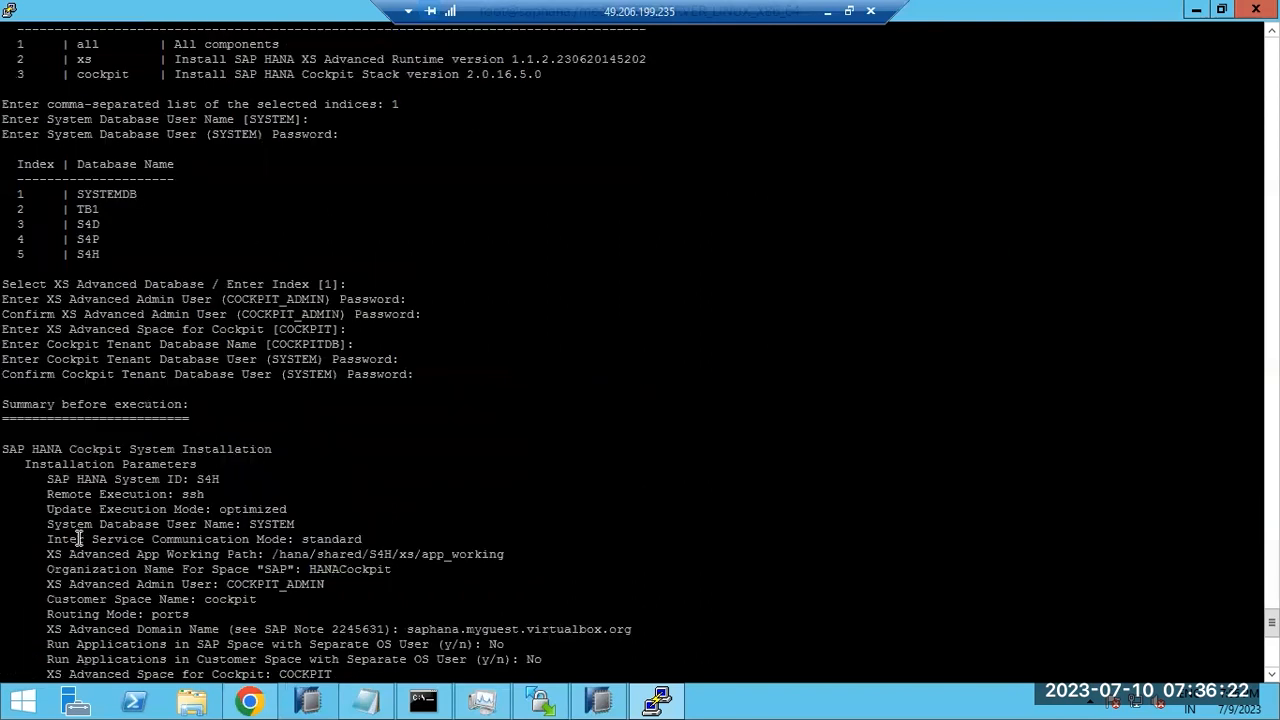
pyautogui.moveTo(93, 508); pyautogui.dragTo(270, 578)
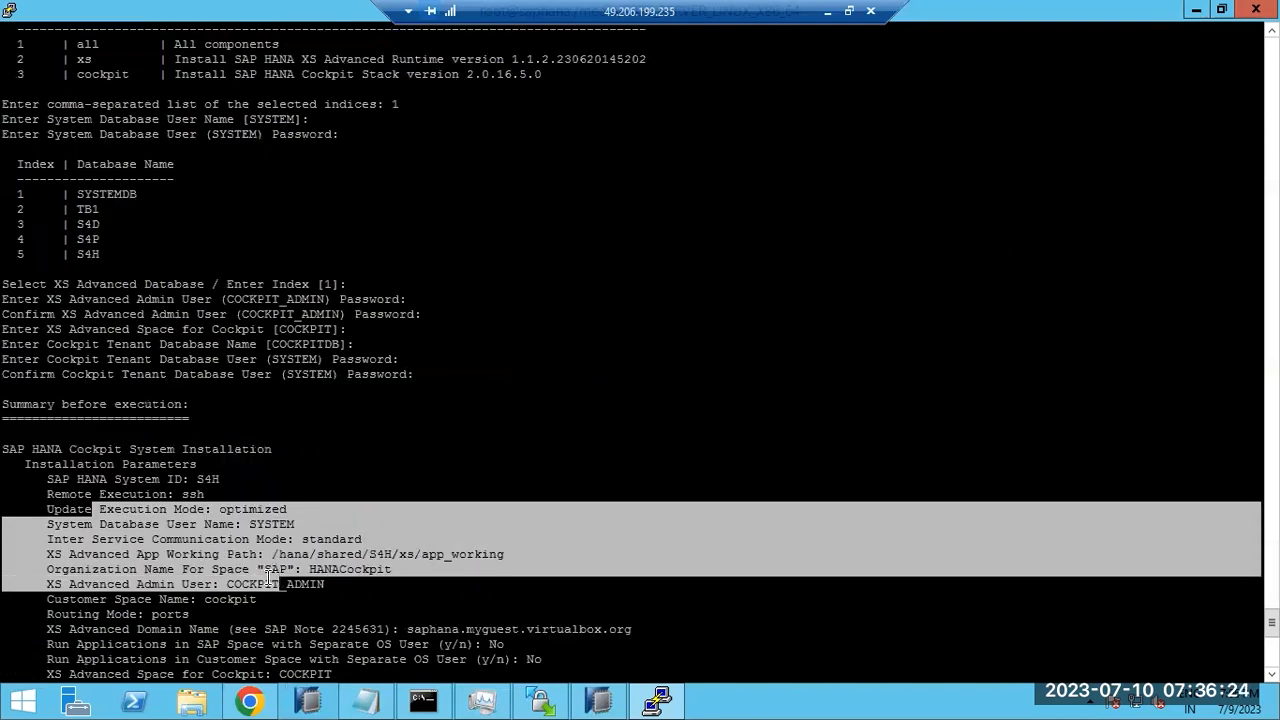
pyautogui.doubleClick(270, 578)
pyautogui.scroll(-7, 425, 494)
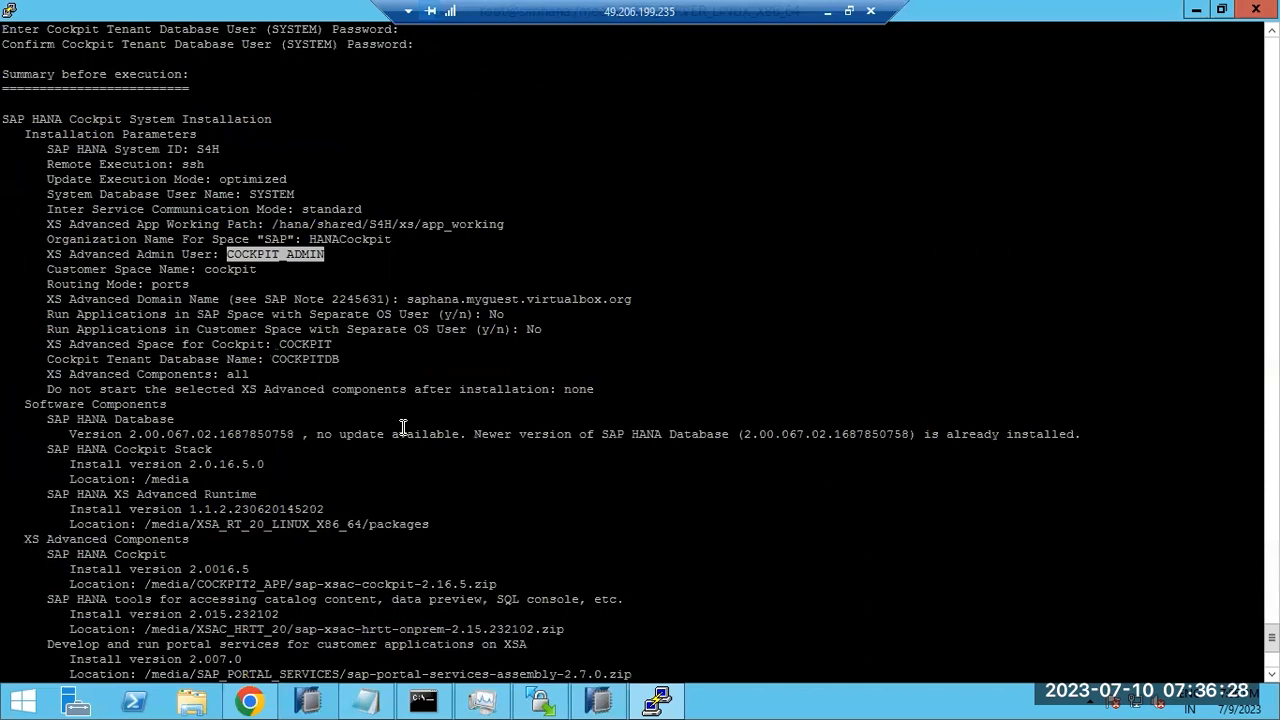
pyautogui.doubleClick(265, 252)
pyautogui.doubleClick(265, 252)
pyautogui.write('y')
pyautogui.press('Return')
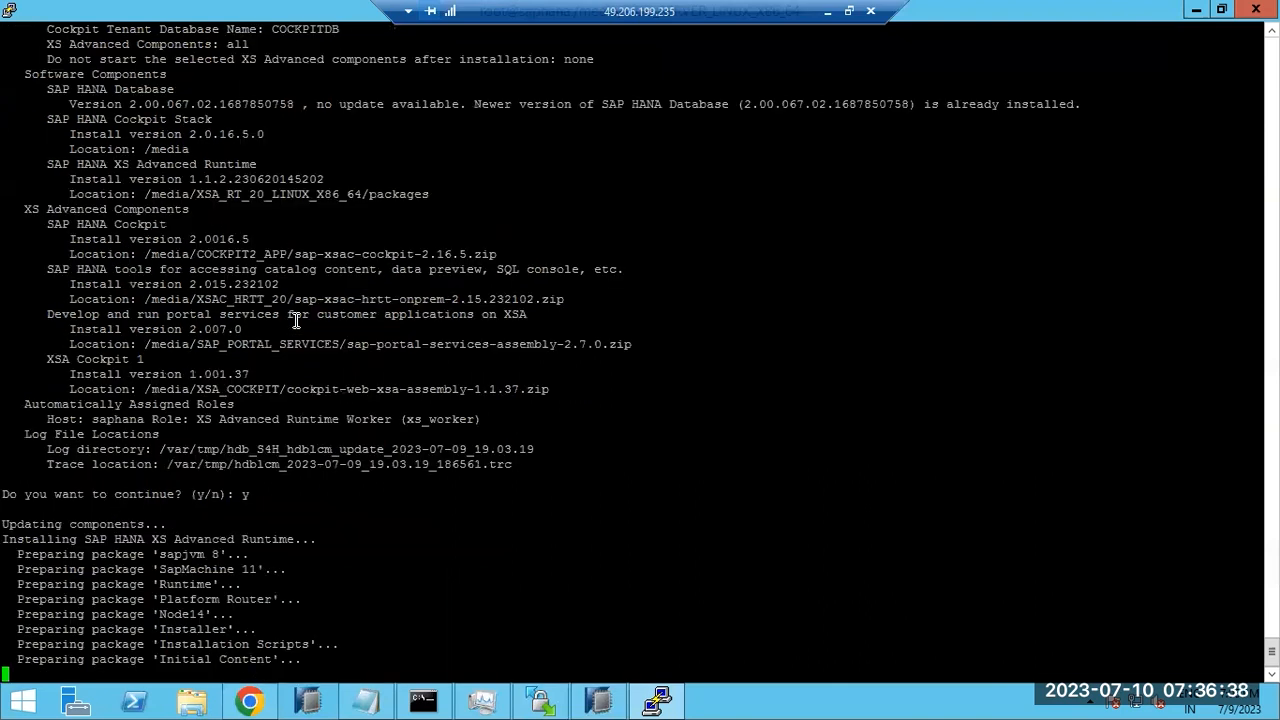
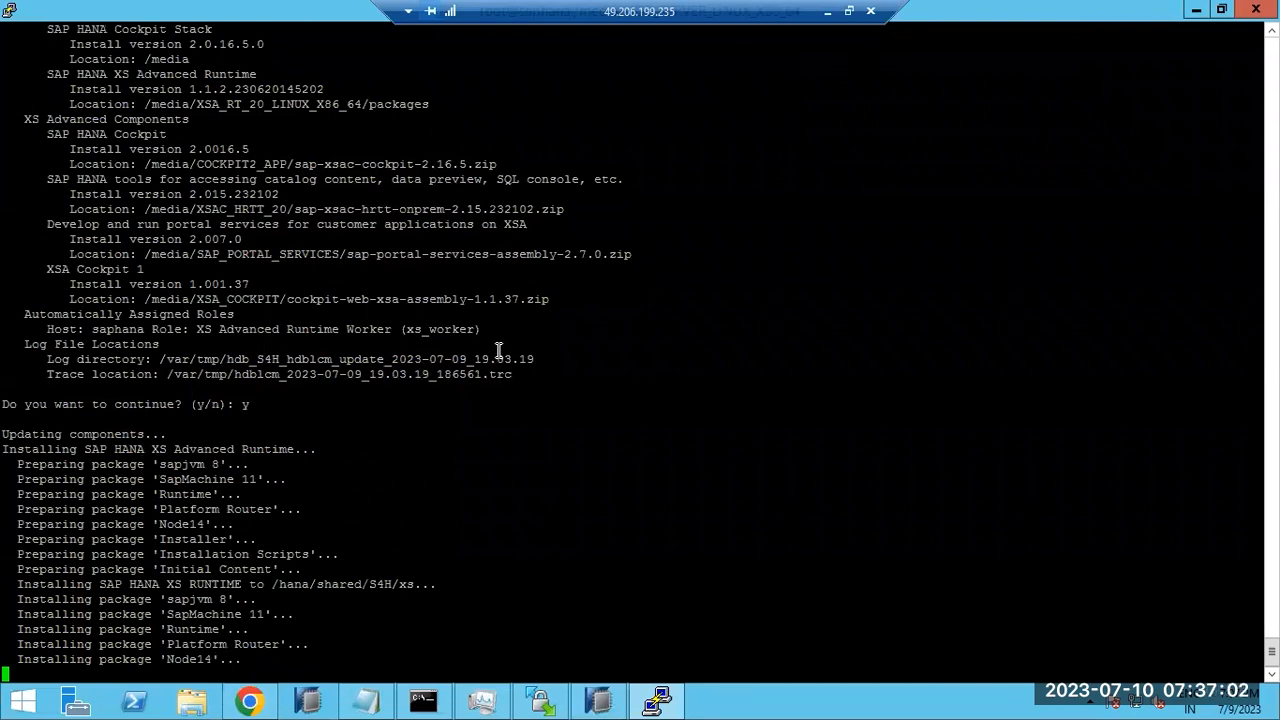
# Step: Examine the database list offered for XS Advanced, comparing SYSTEMDB with the tenant databases S4D, S4P and S4H
pyautogui.scroll(7, 503, 346)
pyautogui.scroll(7, 503, 346)
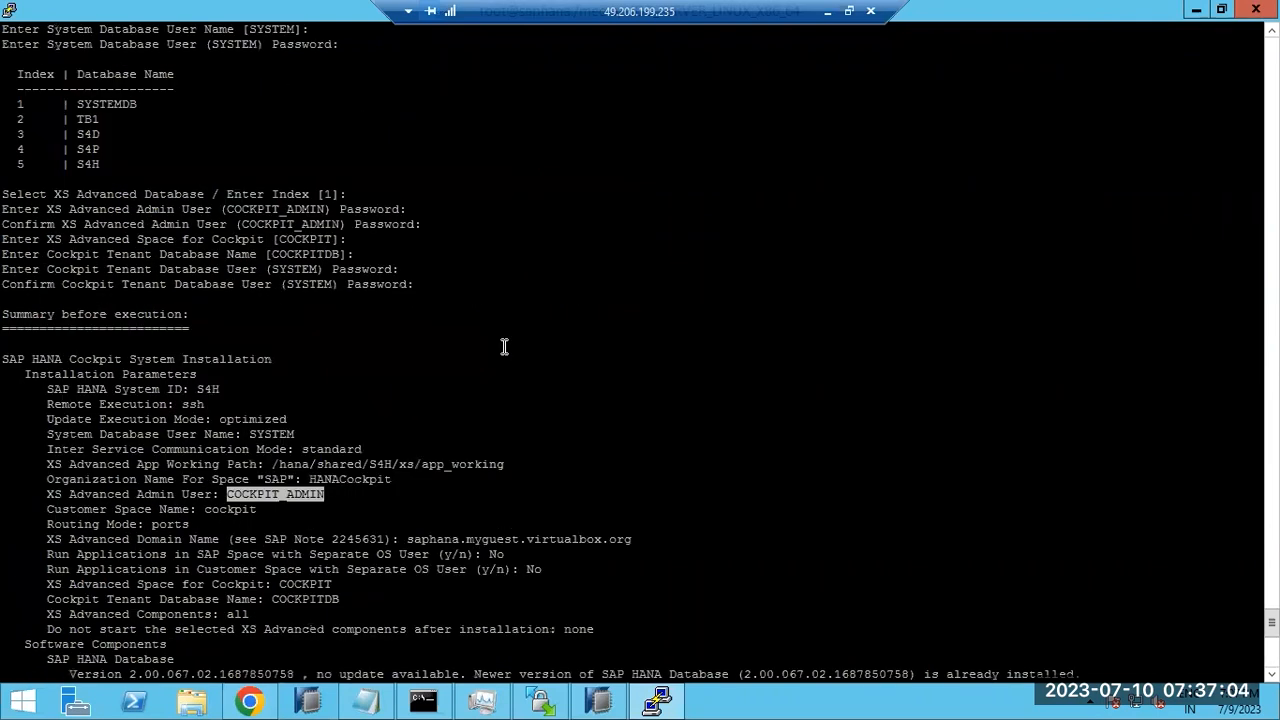
pyautogui.scroll(7, 504, 346)
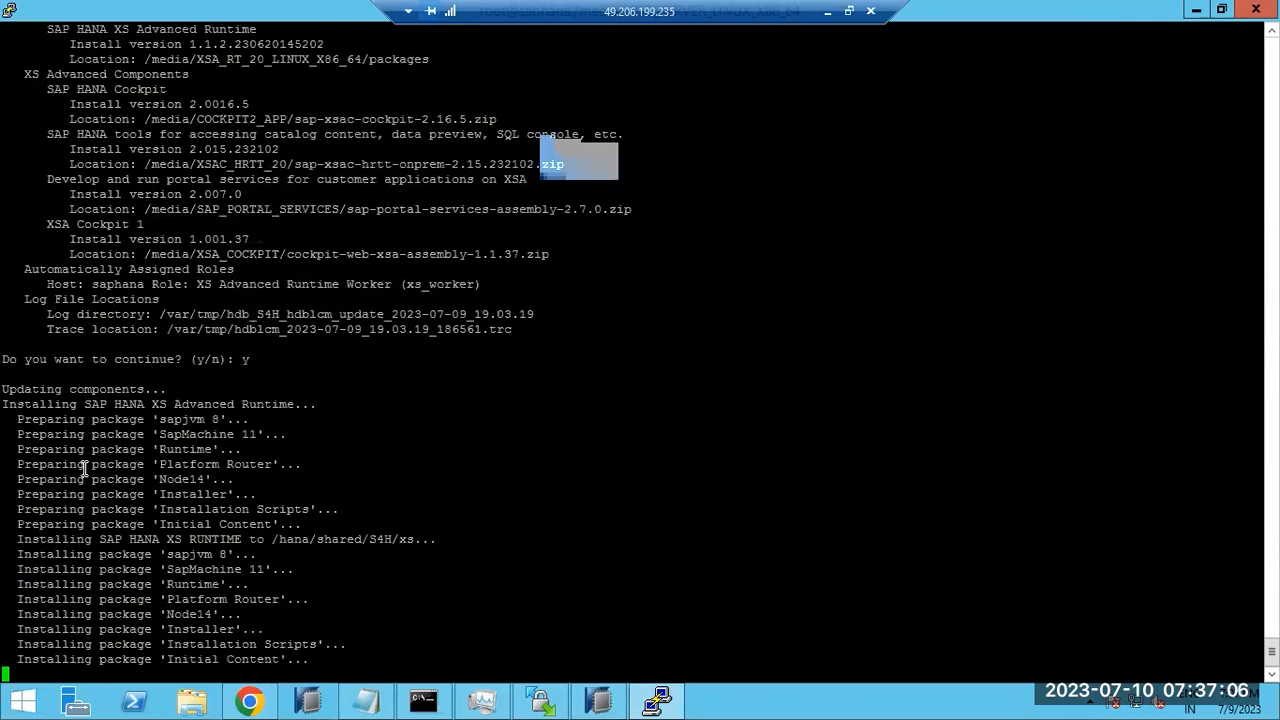
pyautogui.scroll(15, 258, 325)
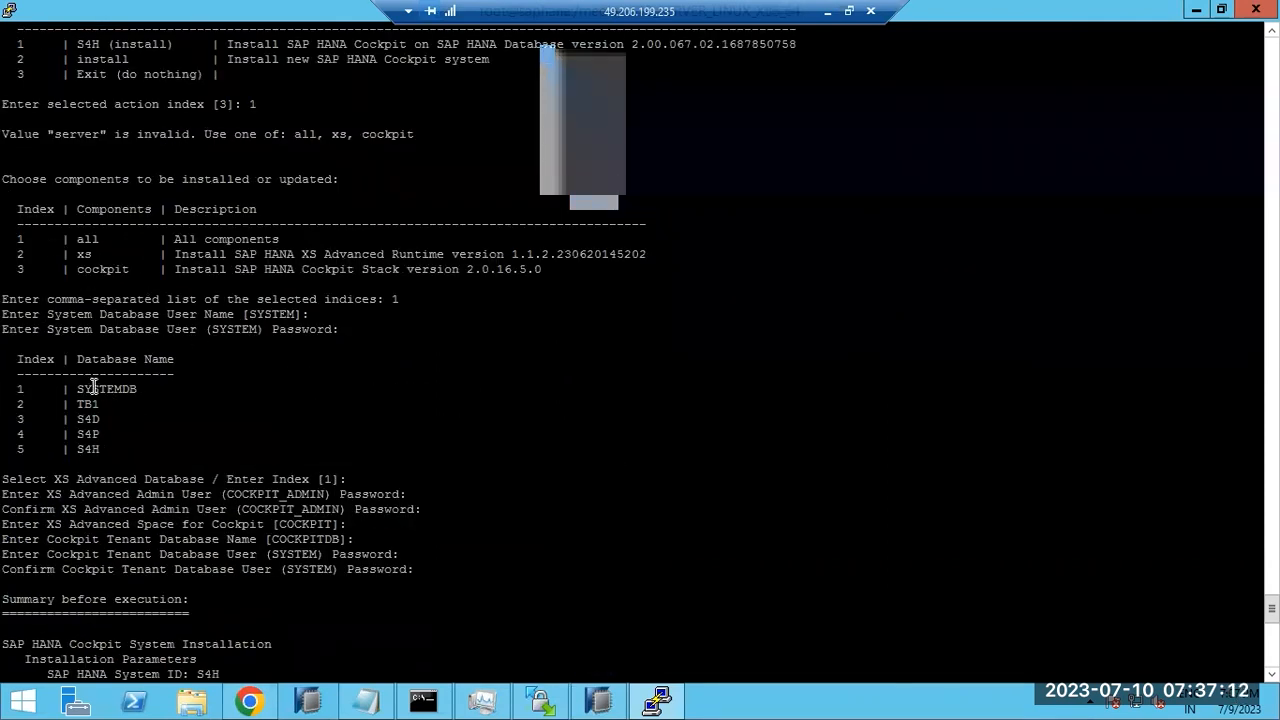
pyautogui.moveTo(93, 388); pyautogui.dragTo(137, 389)
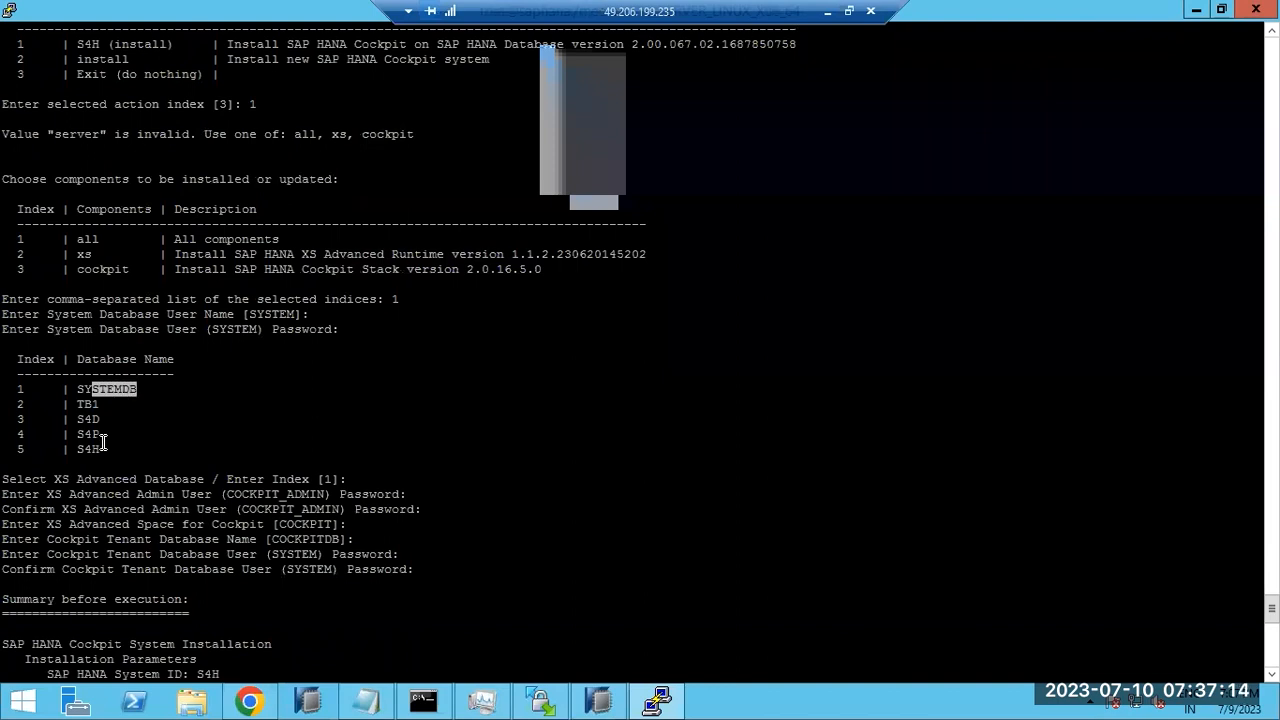
pyautogui.moveTo(79, 449); pyautogui.dragTo(100, 449)
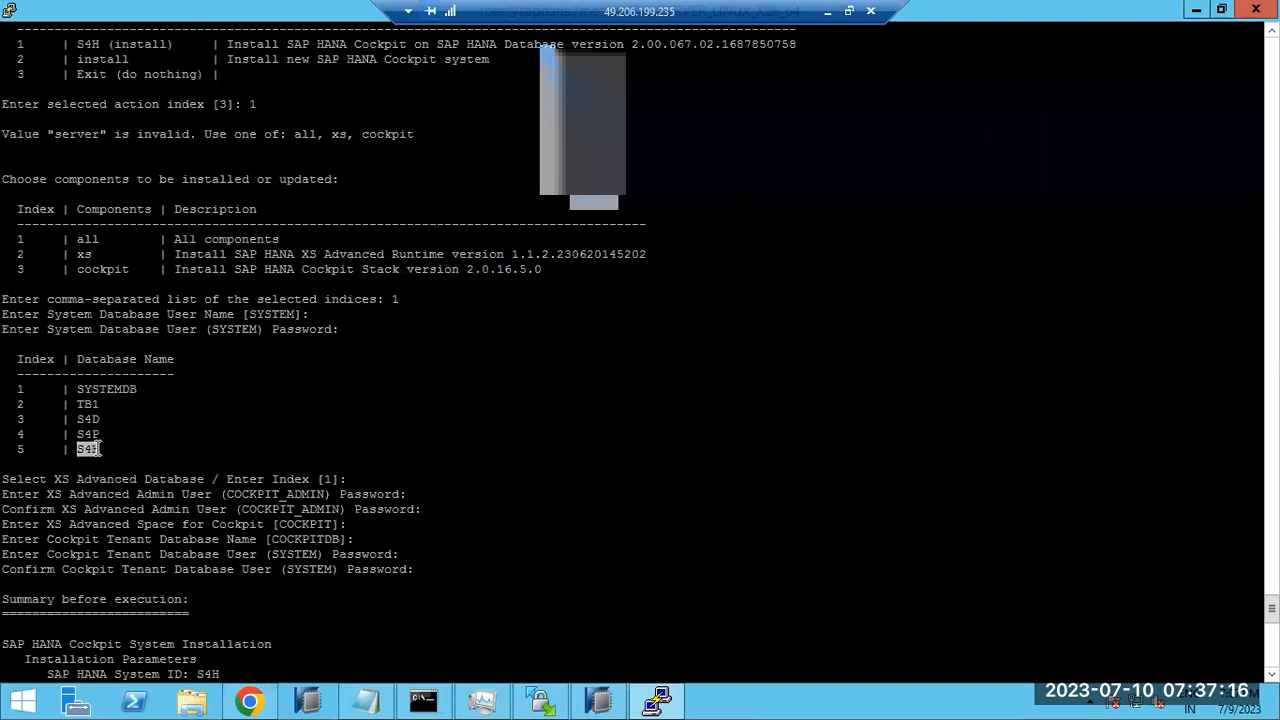
pyautogui.moveTo(77, 388); pyautogui.dragTo(113, 389)
pyautogui.moveTo(78, 449); pyautogui.dragTo(100, 449)
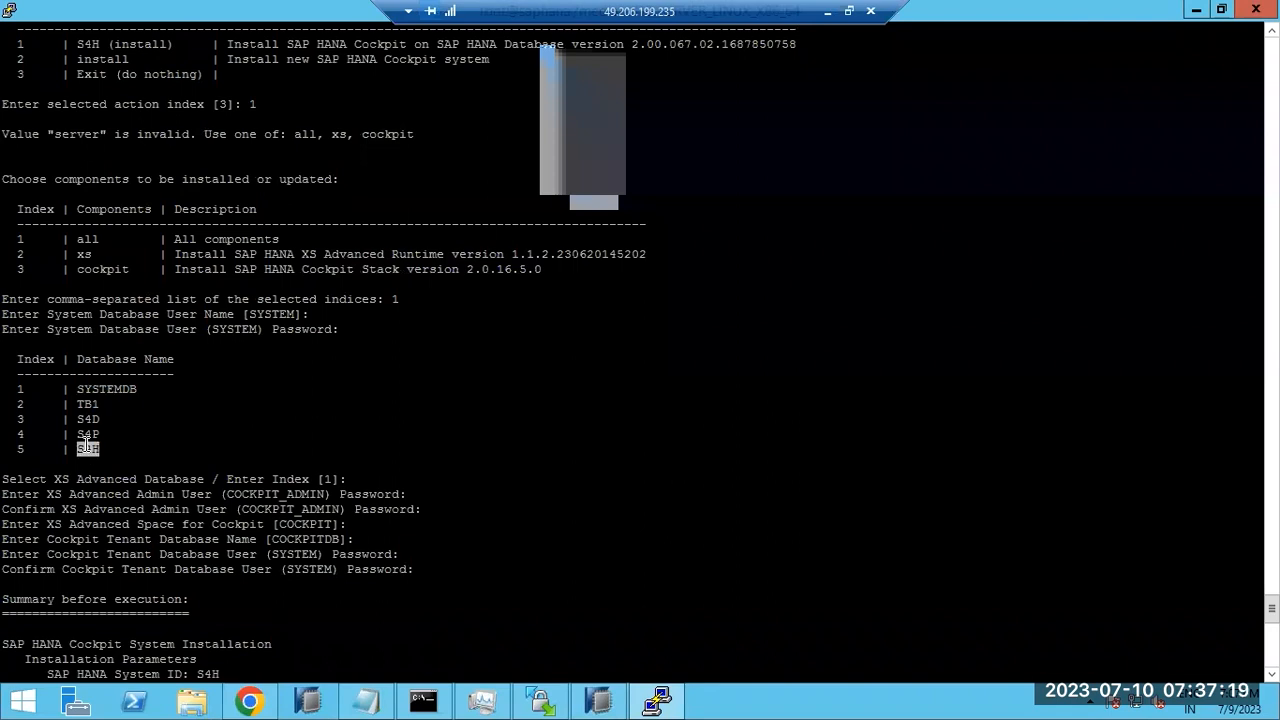
pyautogui.doubleClick(100, 388)
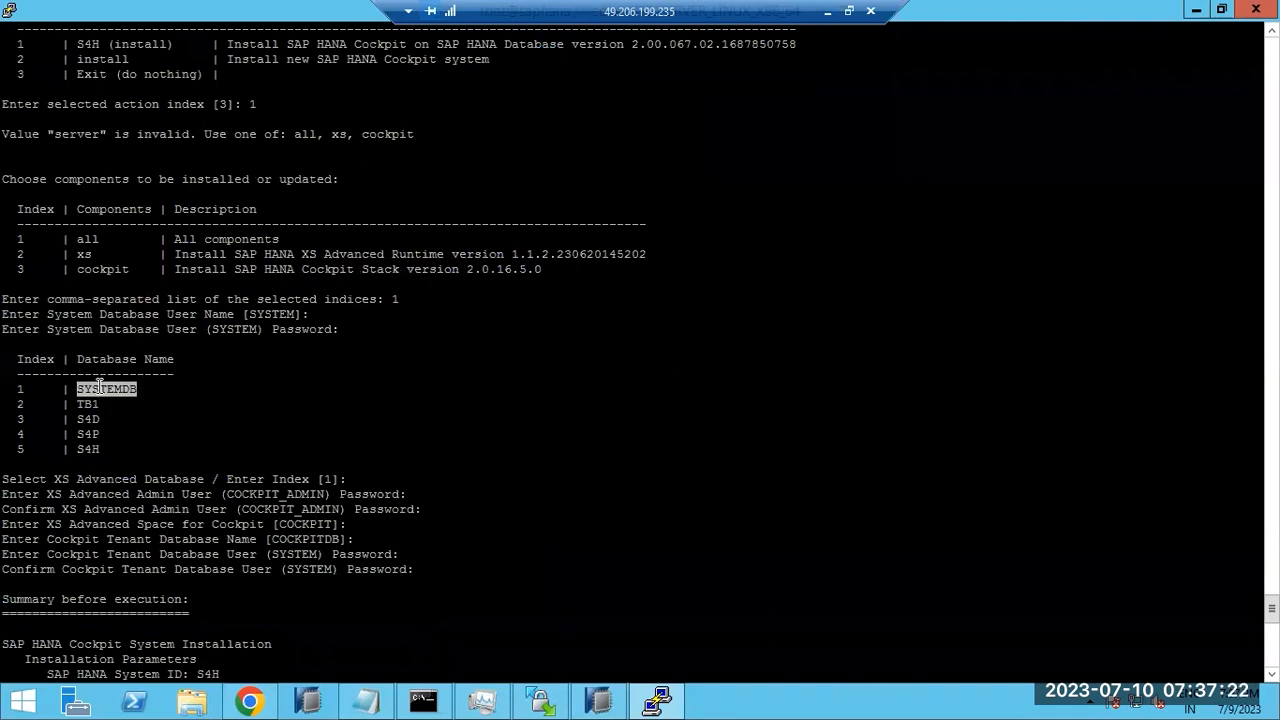
pyautogui.click(90, 432)
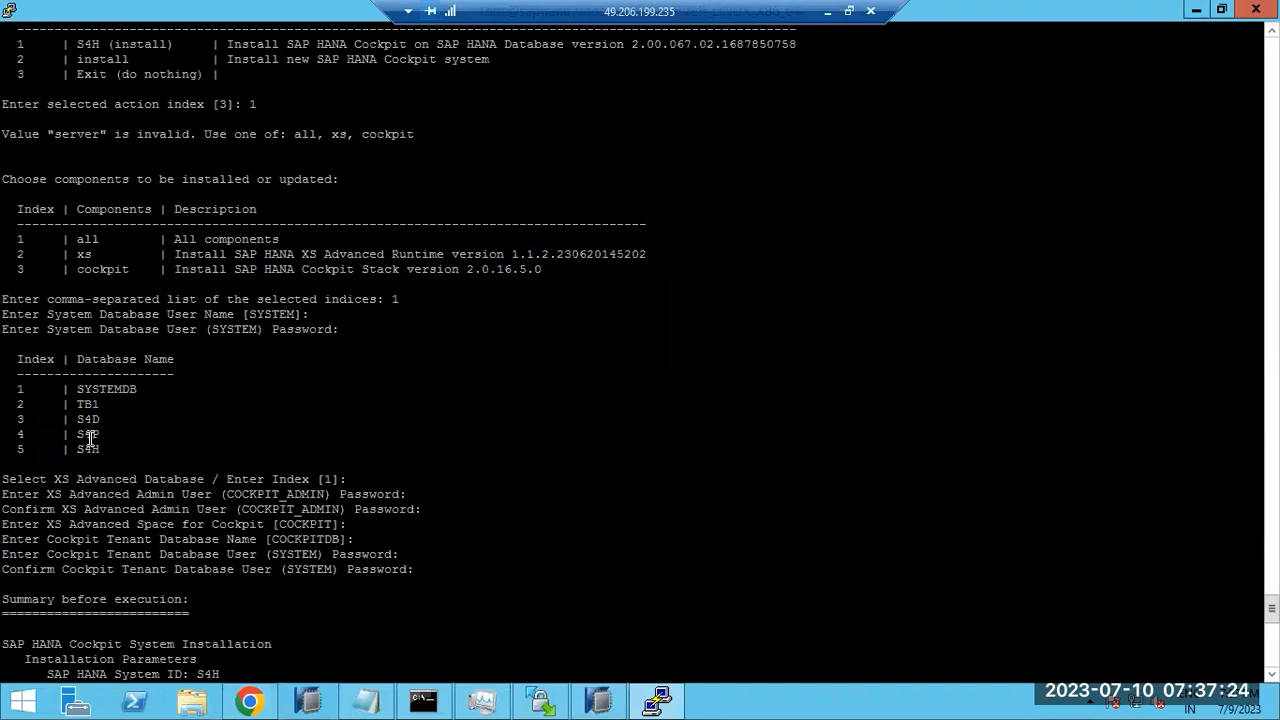
pyautogui.moveTo(99, 434); pyautogui.dragTo(77, 419)
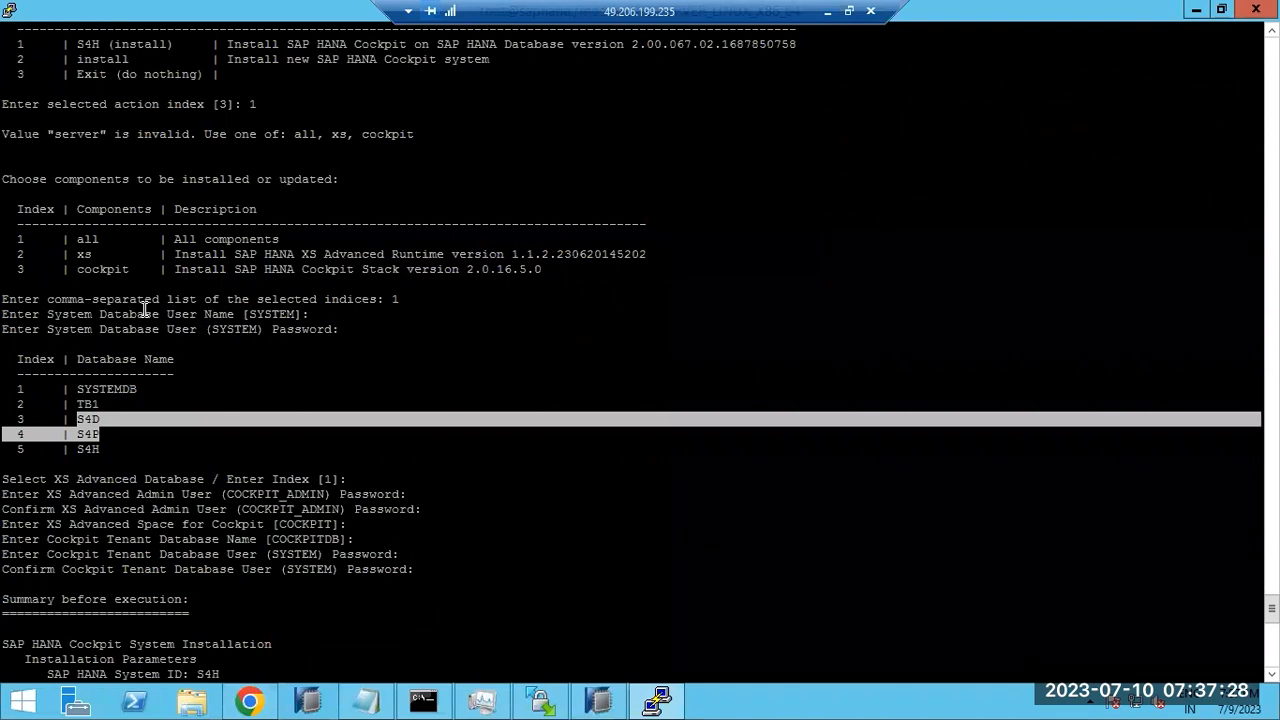
# Step: Review the chosen S4H install action in the installer's action list and the components in the installation summary
pyautogui.scroll(7, 113, 273)
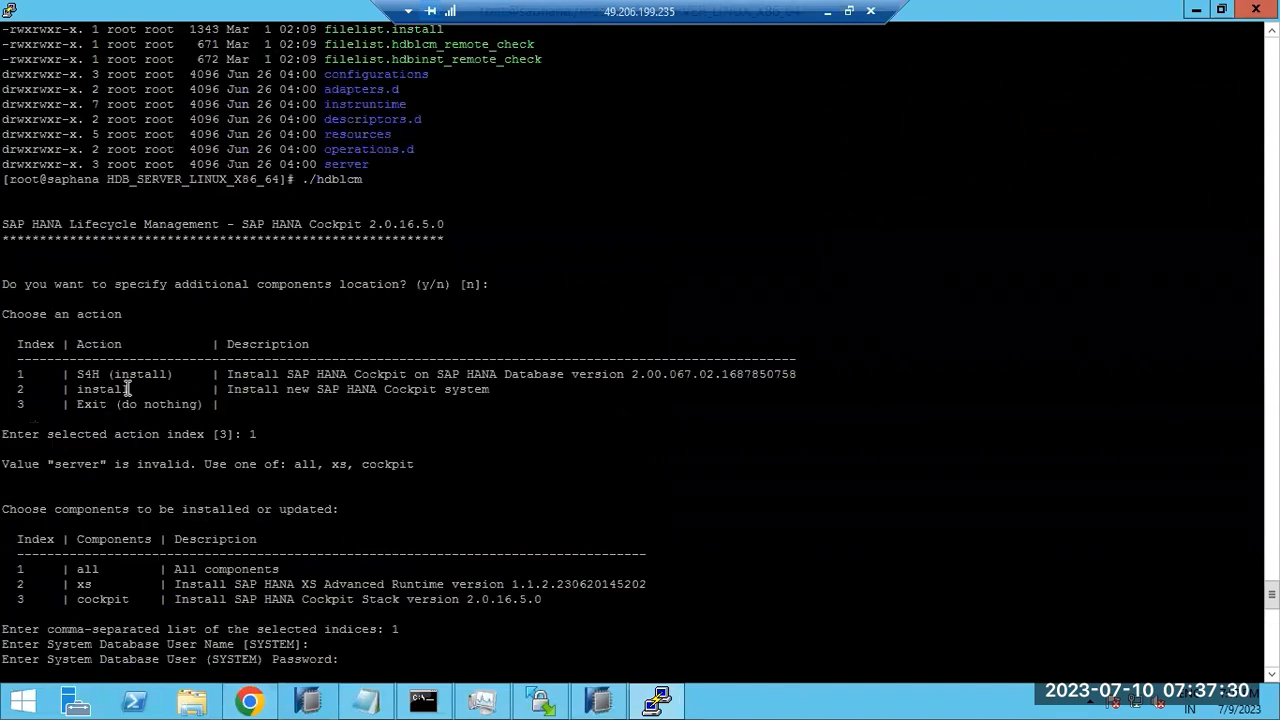
pyautogui.moveTo(236, 360); pyautogui.dragTo(552, 360)
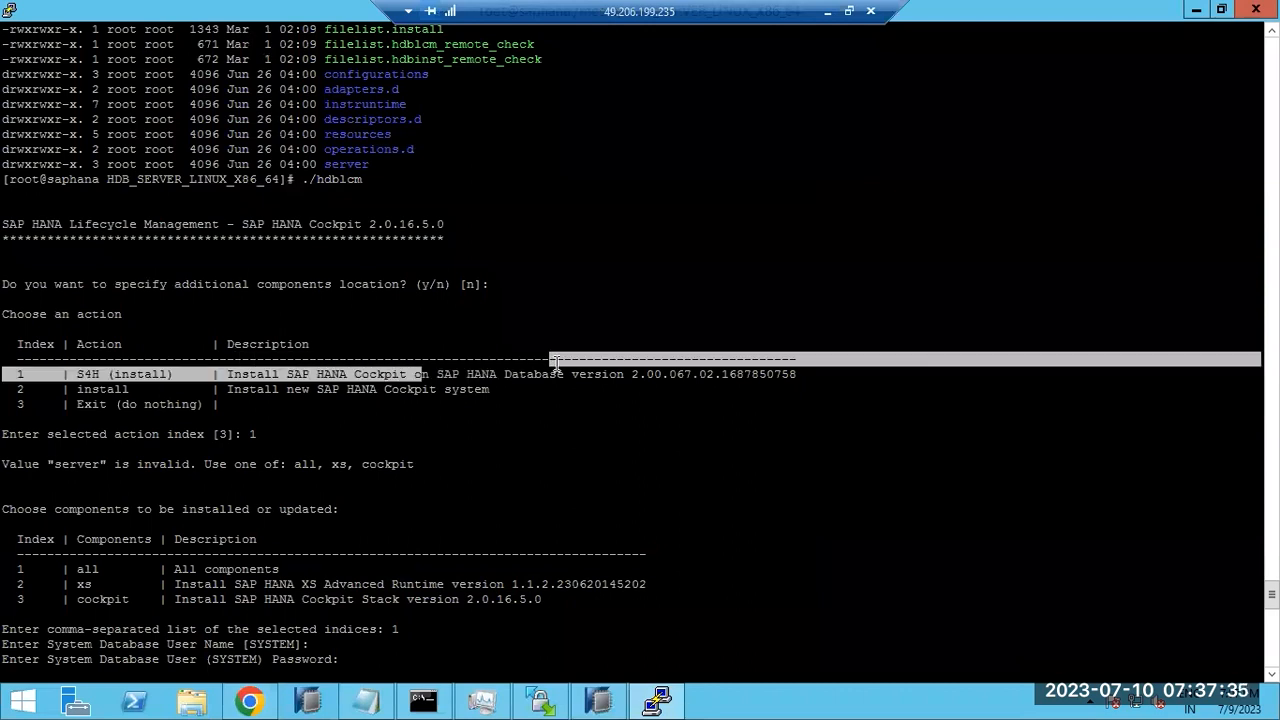
pyautogui.click(99, 373)
pyautogui.tripleClick(90, 373)
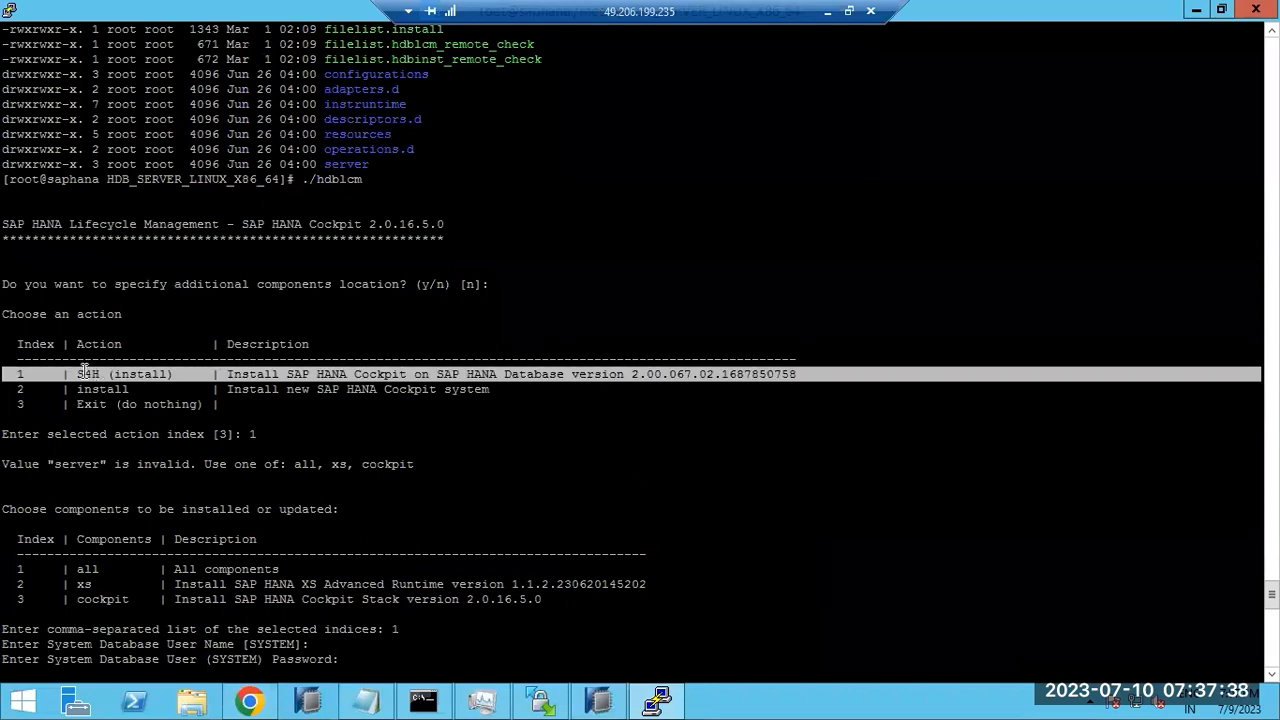
pyautogui.click(85, 370)
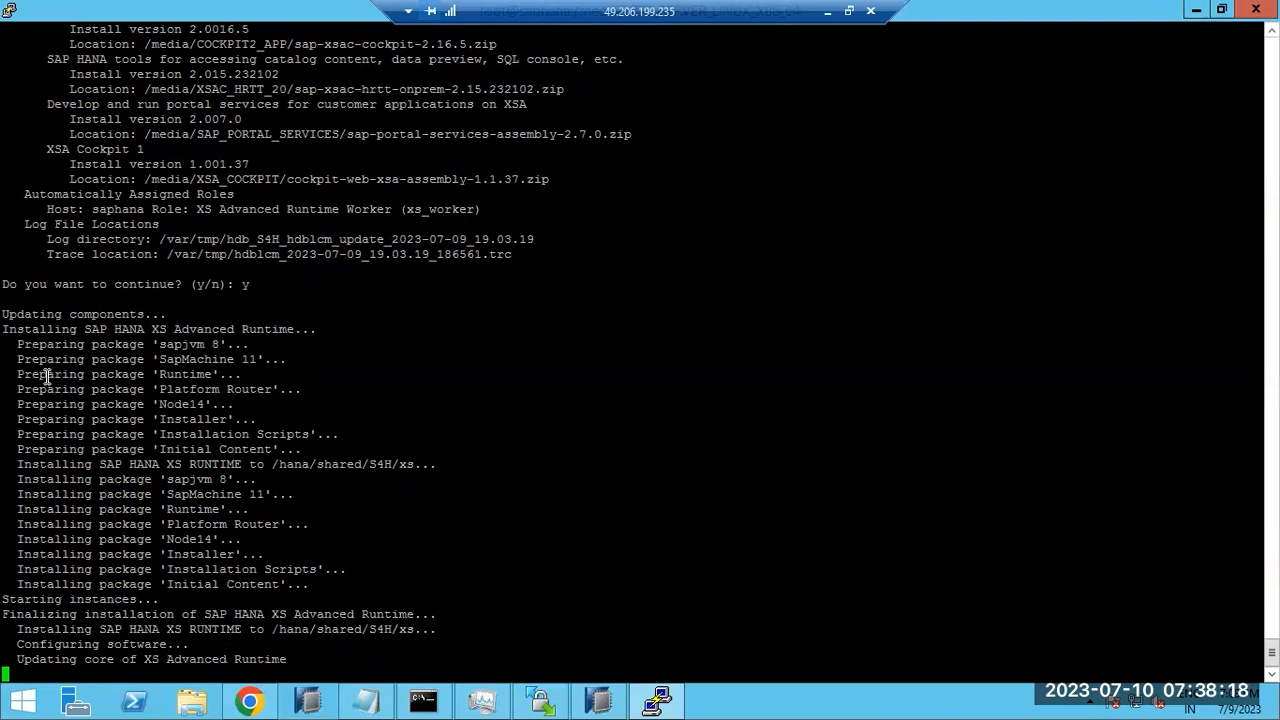
pyautogui.scroll(7, 46, 376)
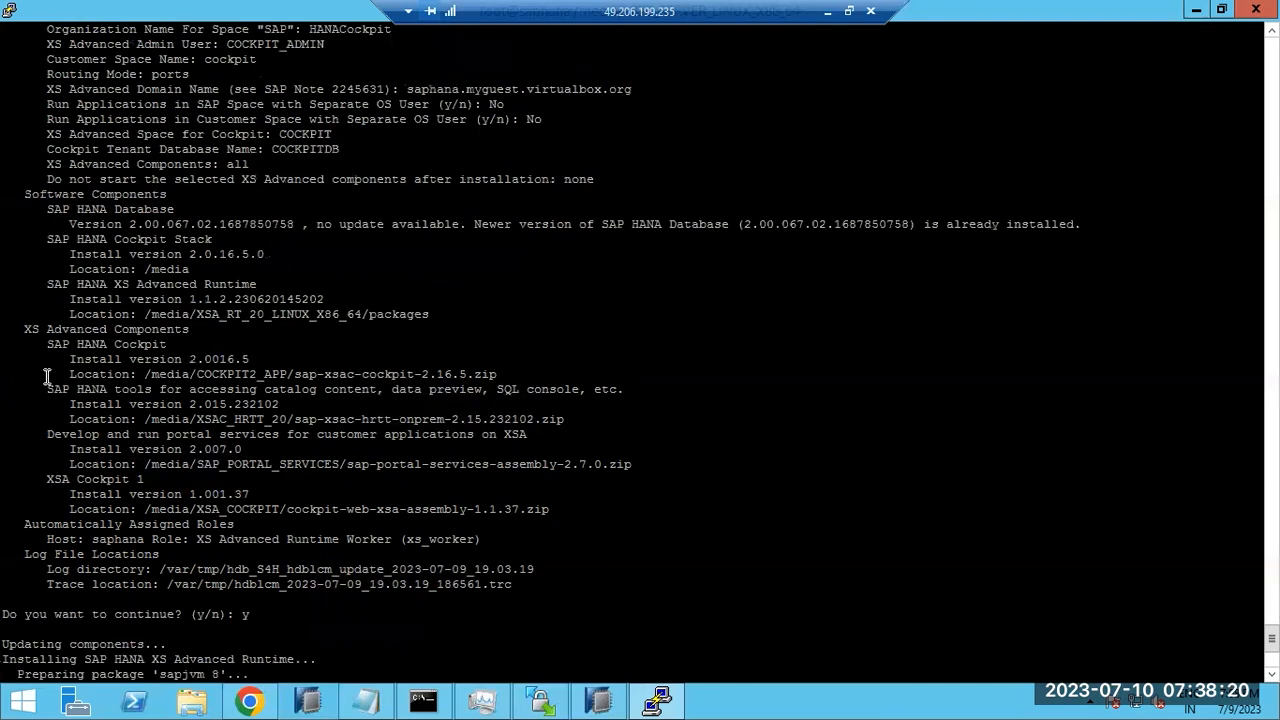
# Step: Review the component choices offered by the installer, especially the SAP HANA Cockpit Stack entry
pyautogui.scroll(7, 46, 376)
pyautogui.scroll(7, 46, 376)
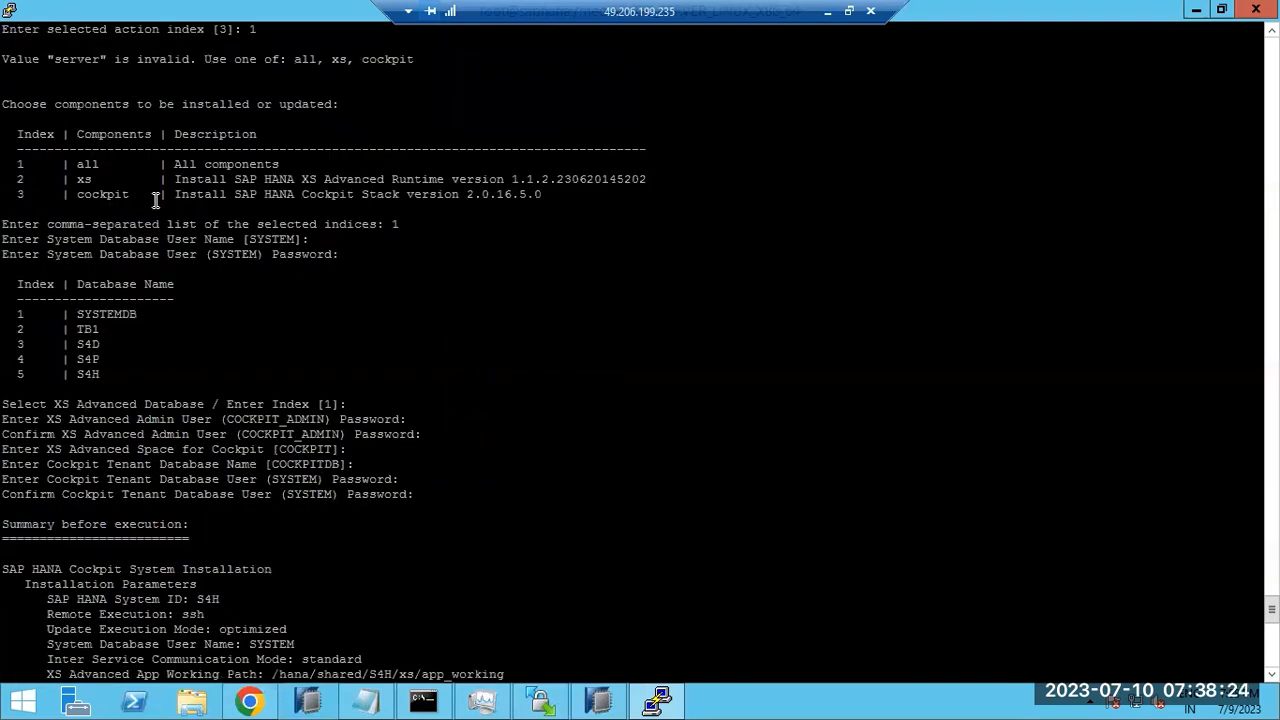
pyautogui.moveTo(125, 194); pyautogui.dragTo(183, 196)
pyautogui.scroll(-5, 84, 383)
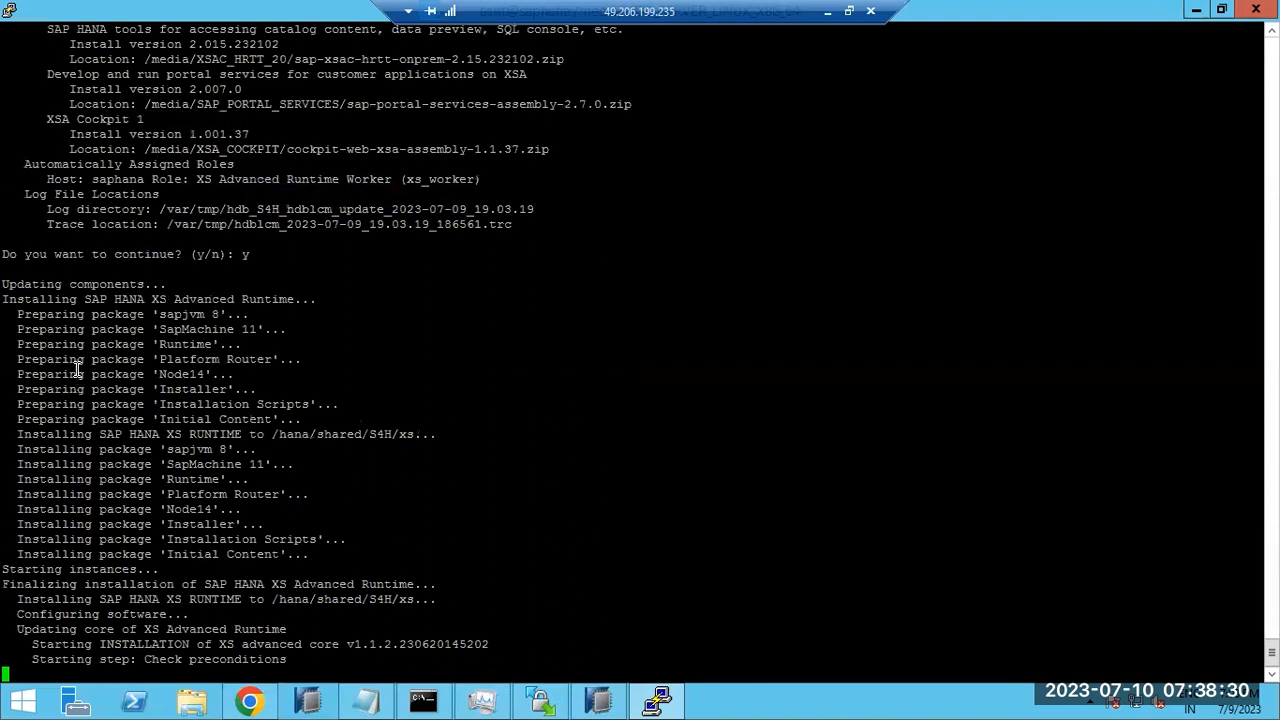
pyautogui.scroll(7, 77, 368)
pyautogui.scroll(-8, 75, 367)
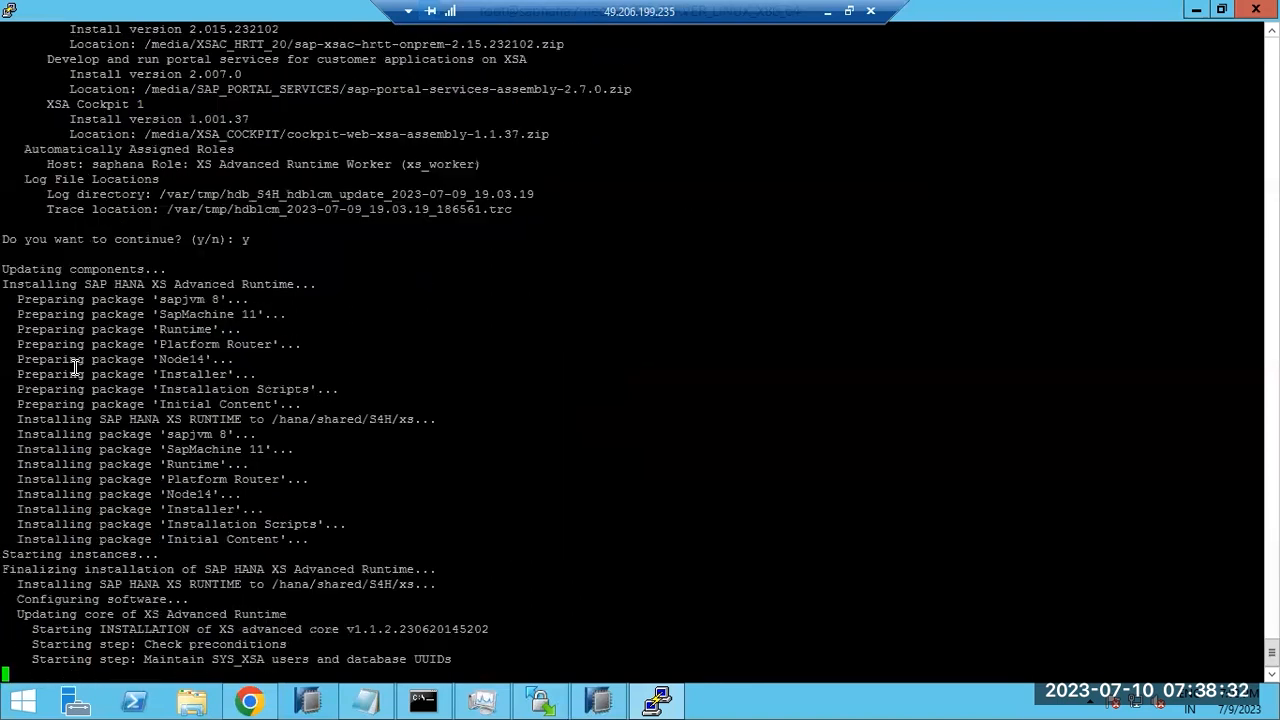
# Step: Examine the database list and the answered prompts for the XS Advanced database, its admin user and the cockpit space
pyautogui.scroll(15, 75, 367)
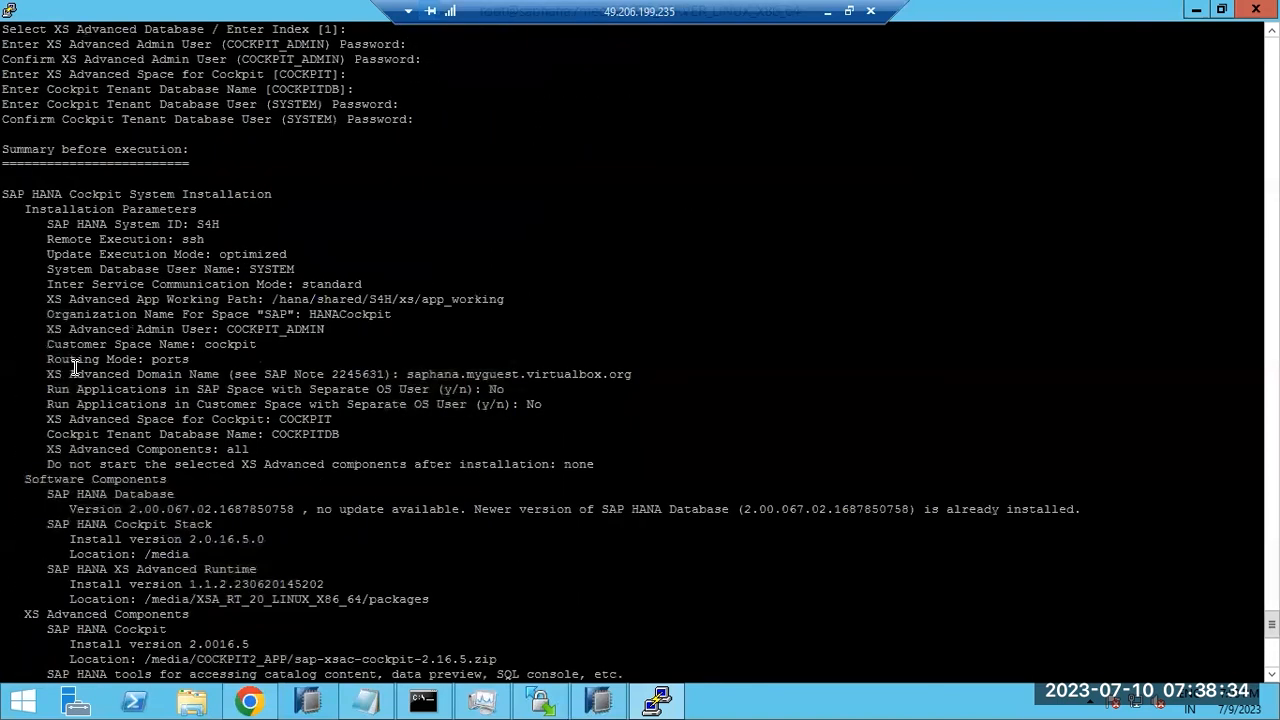
pyautogui.scroll(7, 75, 367)
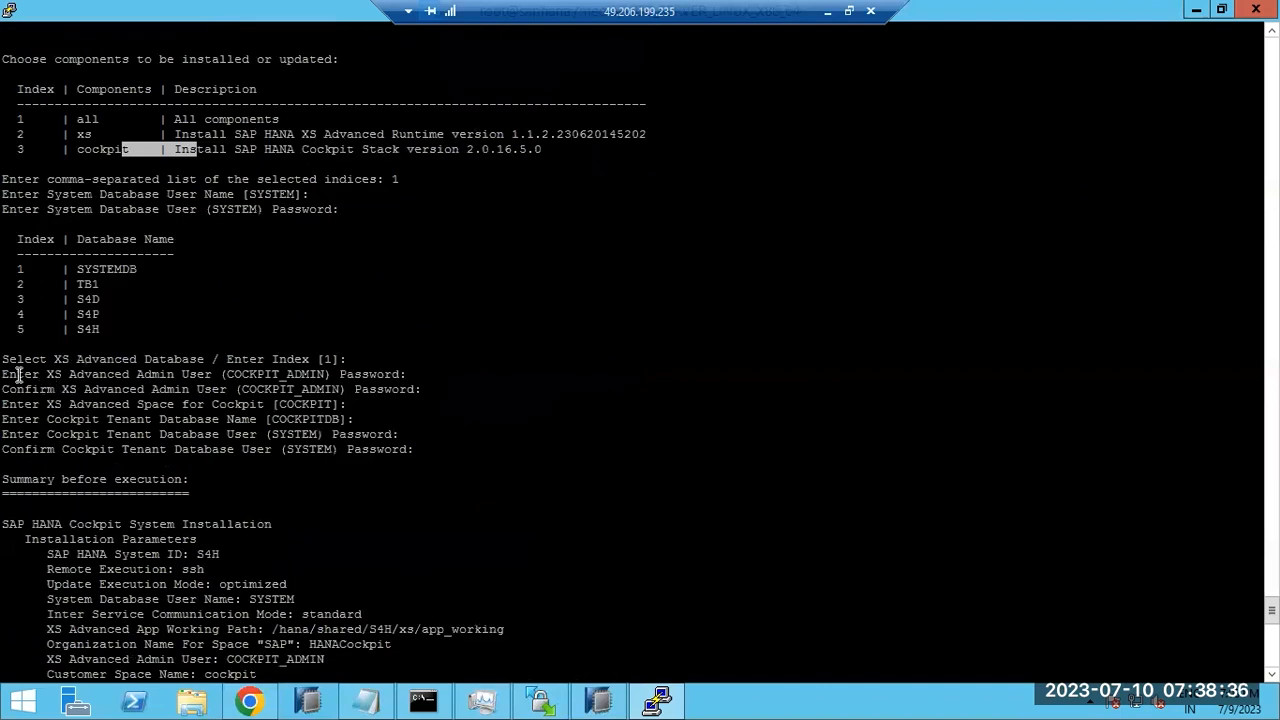
pyautogui.moveTo(5, 358); pyautogui.dragTo(334, 404)
pyautogui.click(165, 328)
pyautogui.scroll(7, 165, 328)
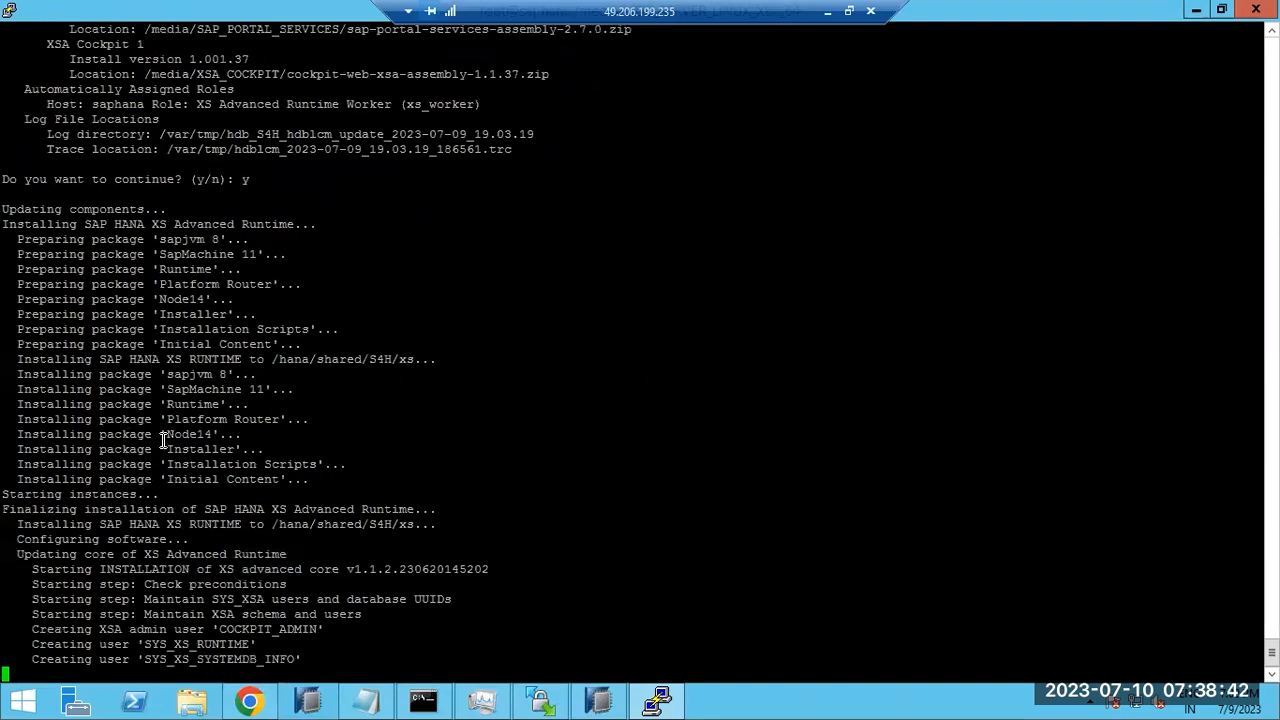
pyautogui.scroll(15, 167, 434)
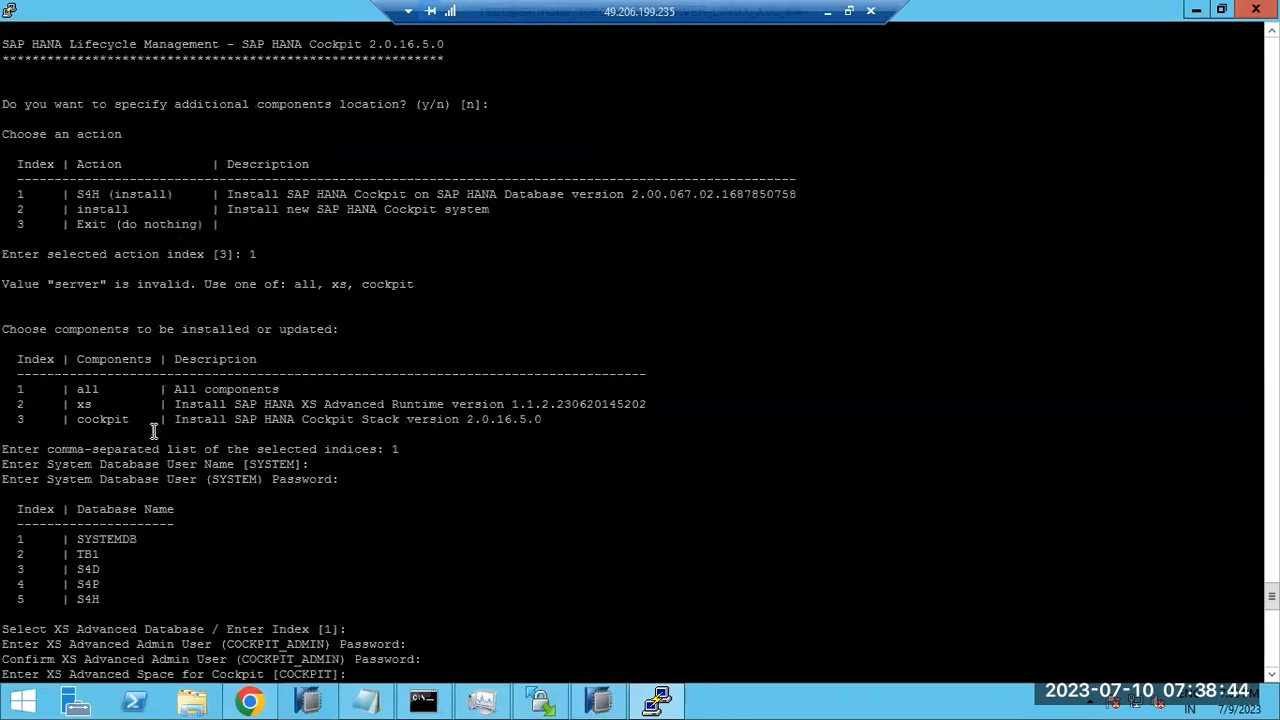
pyautogui.moveTo(3, 479); pyautogui.dragTo(245, 602)
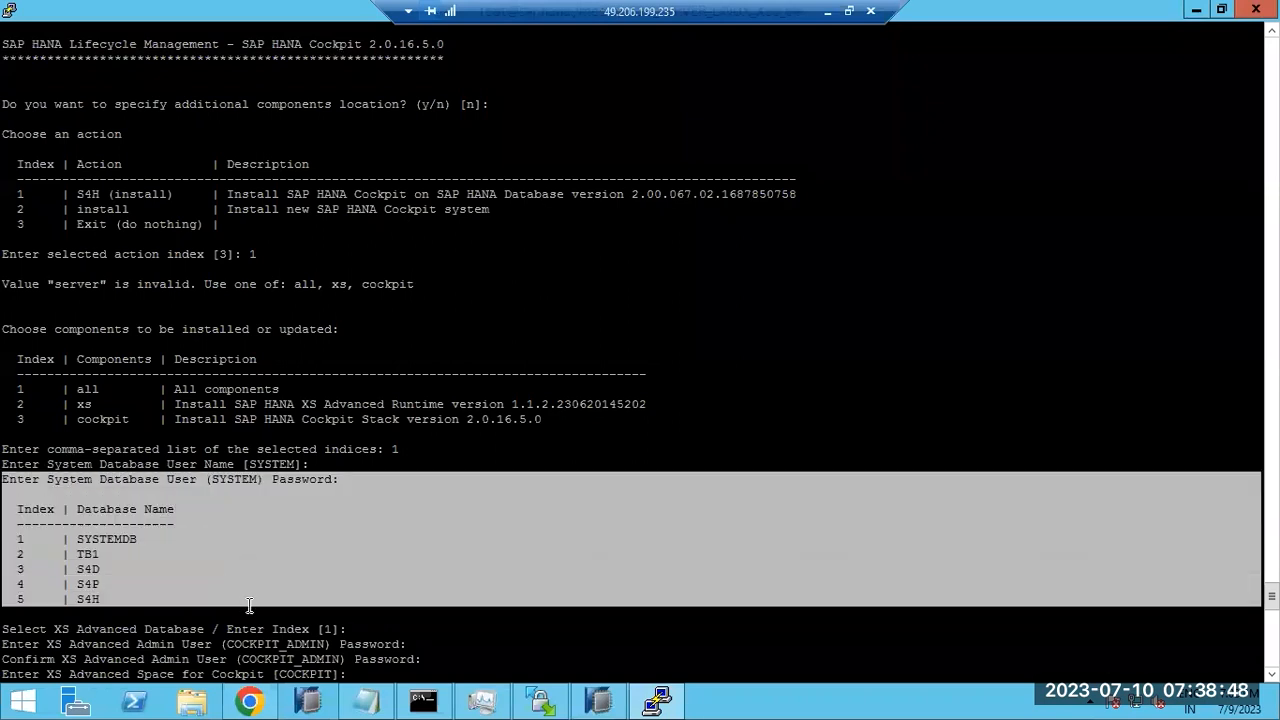
pyautogui.scroll(-7, 248, 600)
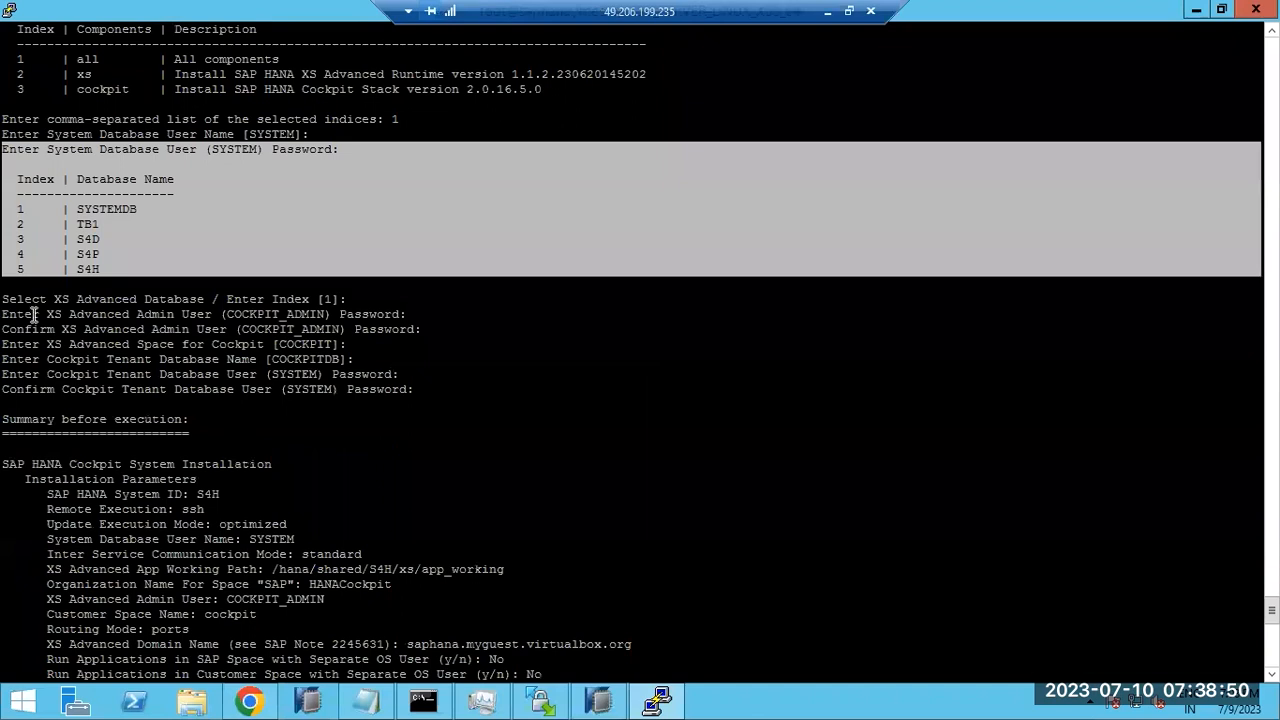
pyautogui.moveTo(8, 298); pyautogui.dragTo(250, 345)
pyautogui.scroll(-15, 220, 342)
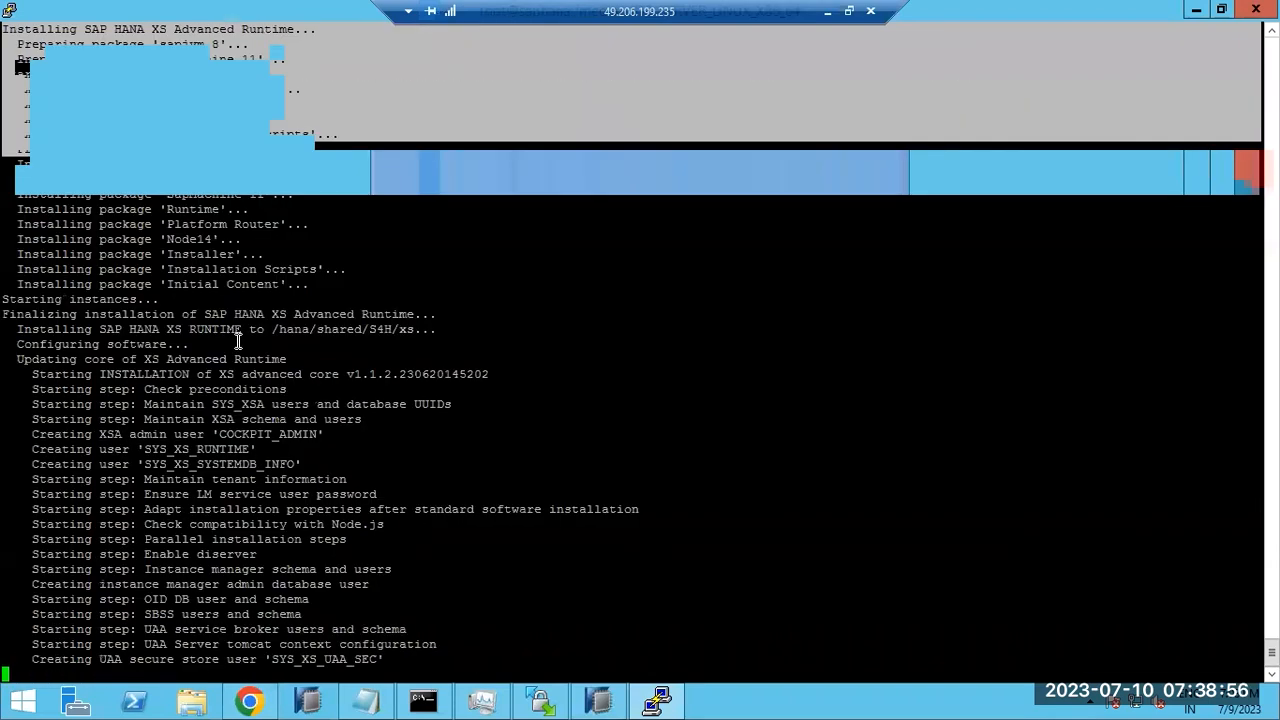
# Step: Follow the XS Advanced core installation log, from the precondition check to the user creation and tenant information steps
pyautogui.scroll(7, 236, 342)
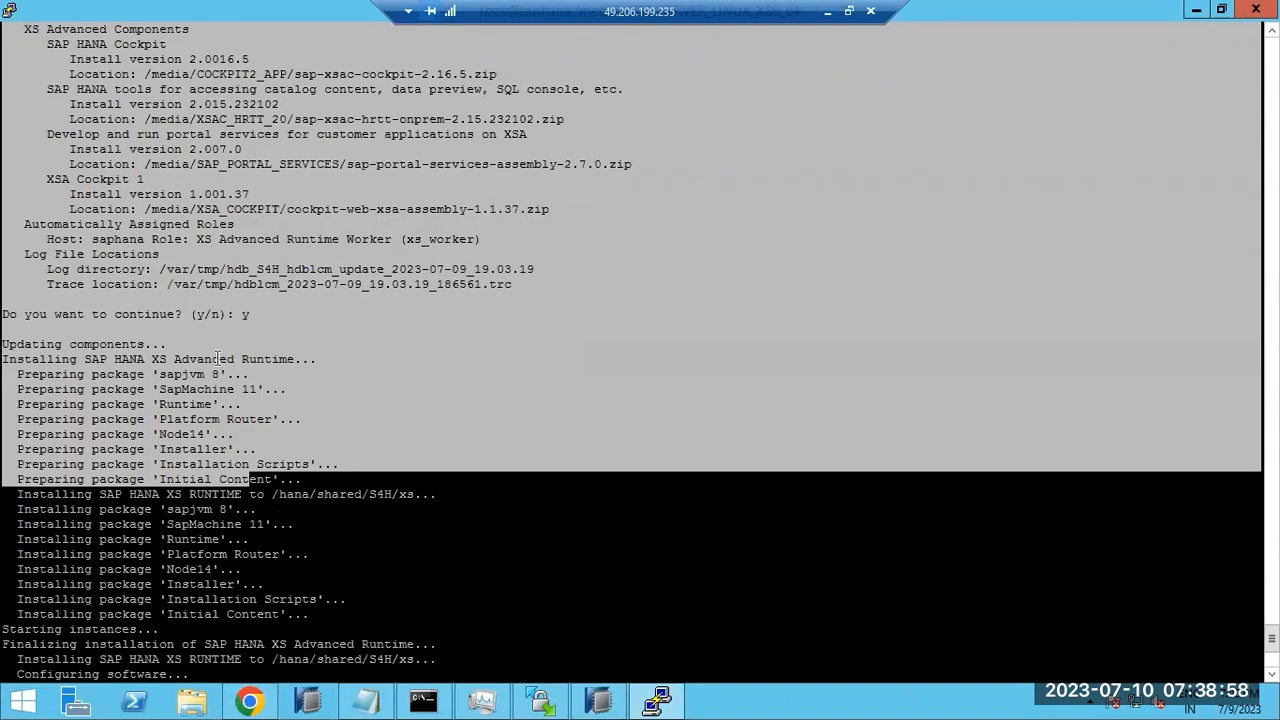
pyautogui.click(209, 382)
pyautogui.scroll(-8, 208, 382)
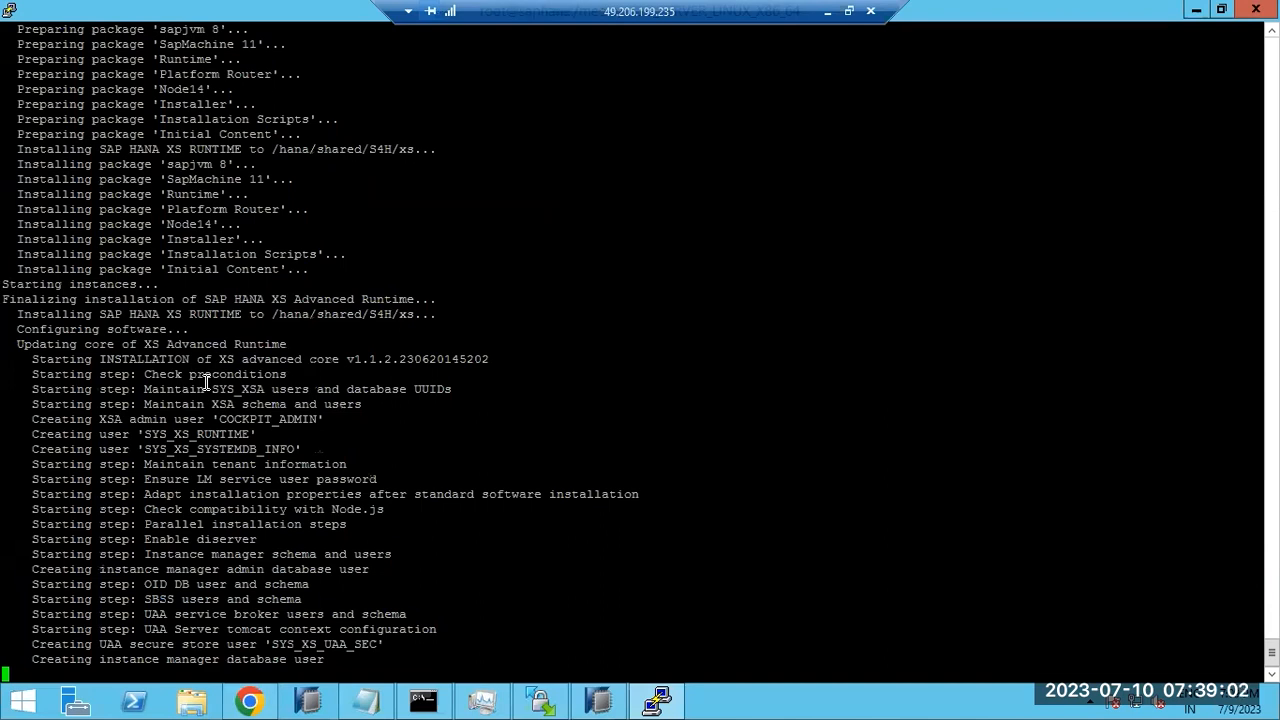
pyautogui.scroll(15, 206, 380)
pyautogui.scroll(-15, 206, 380)
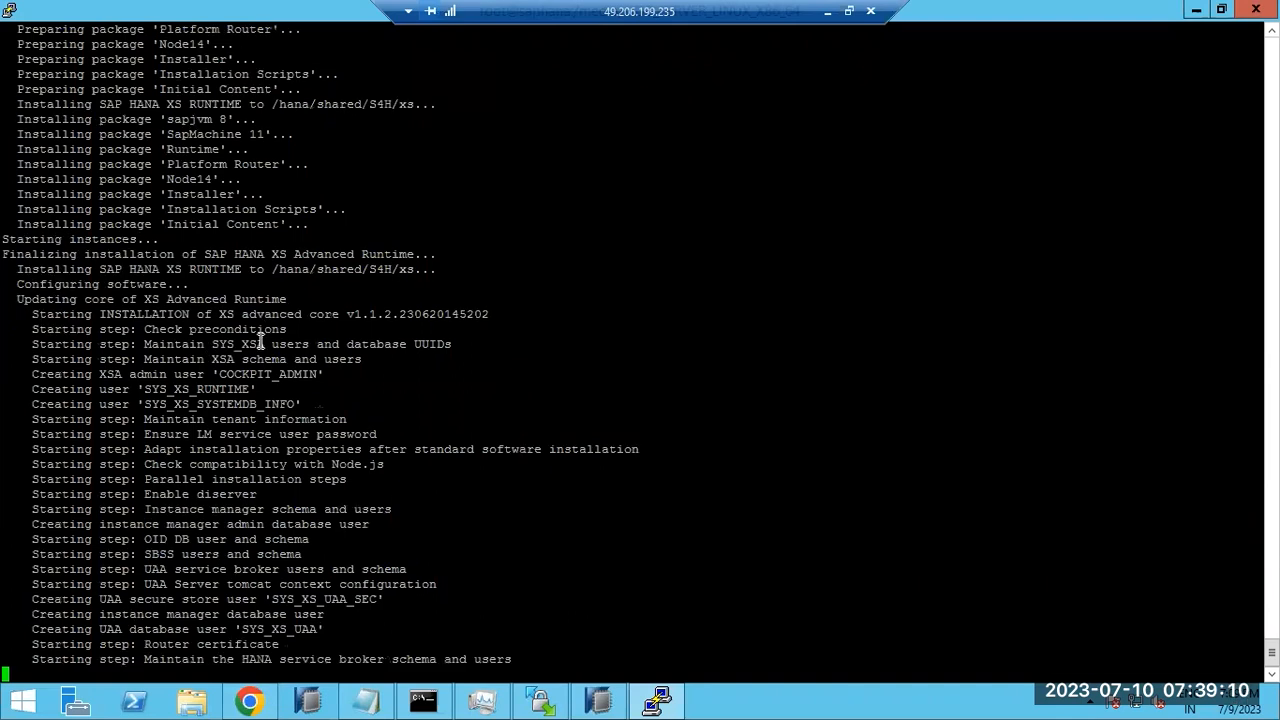
pyautogui.scroll(7, 256, 340)
pyautogui.moveTo(31, 268); pyautogui.dragTo(215, 362)
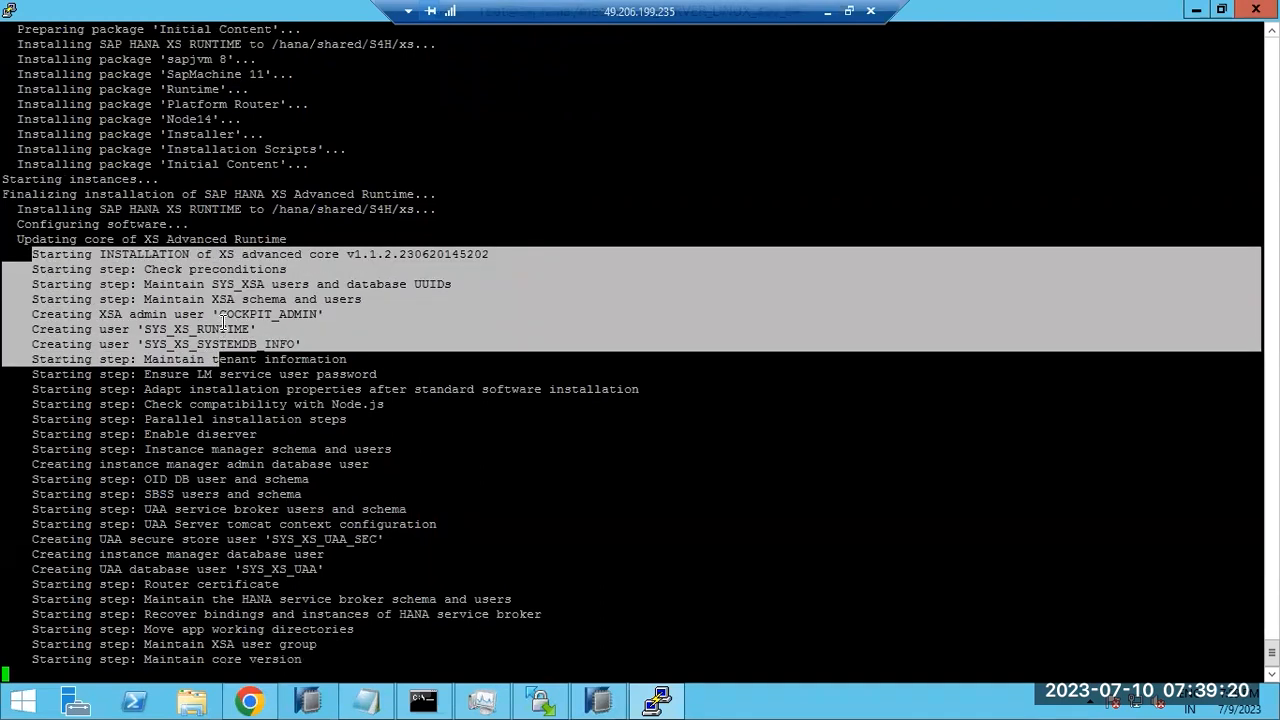
# Step: Review the pre-execution summary again, along with the prompts for the XS Advanced admin user, cockpit space and cockpit tenant database
pyautogui.scroll(7, 222, 330)
pyautogui.scroll(7, 224, 320)
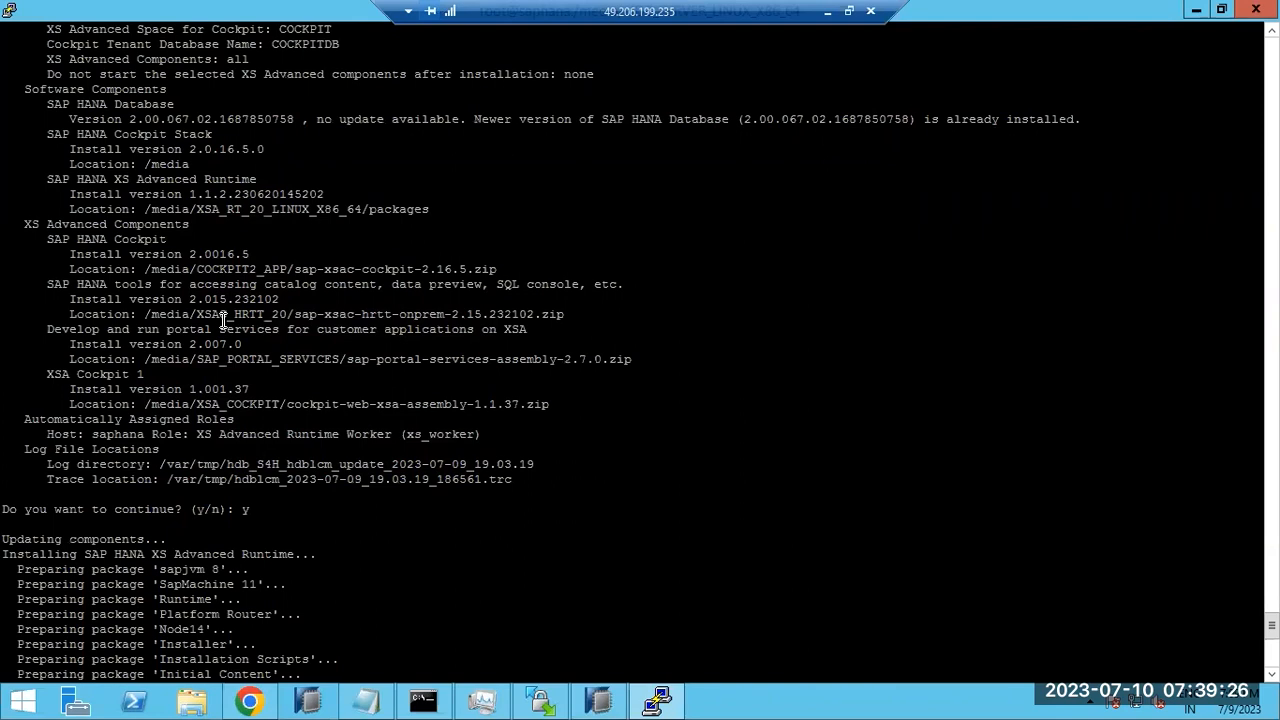
pyautogui.scroll(7, 224, 320)
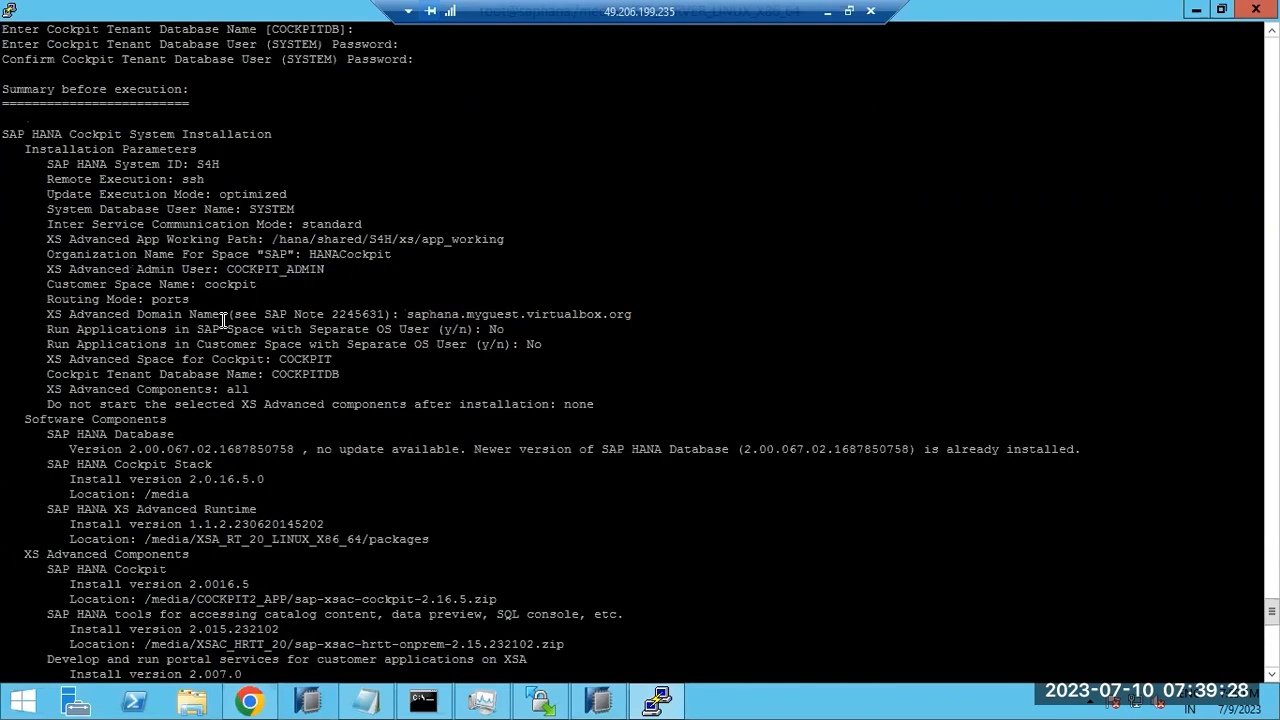
pyautogui.scroll(-20, 224, 320)
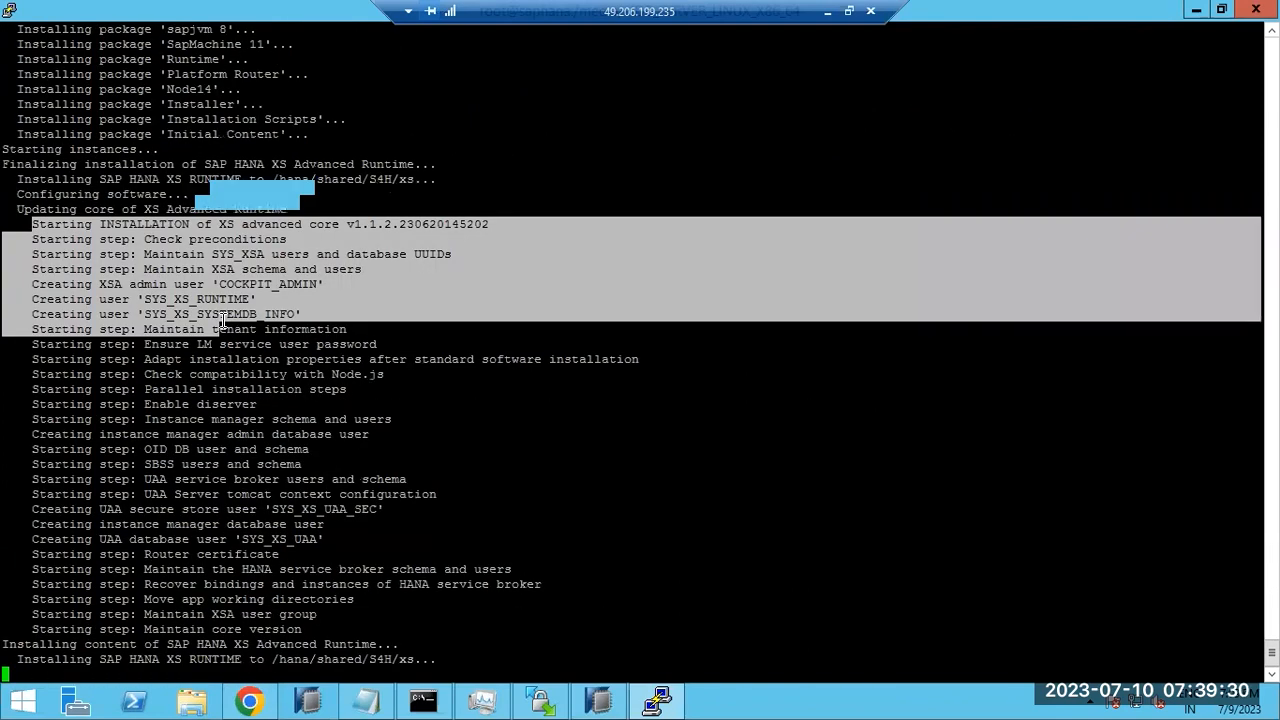
pyautogui.scroll(7, 224, 320)
pyautogui.scroll(-7, 224, 320)
pyautogui.scroll(7, 224, 320)
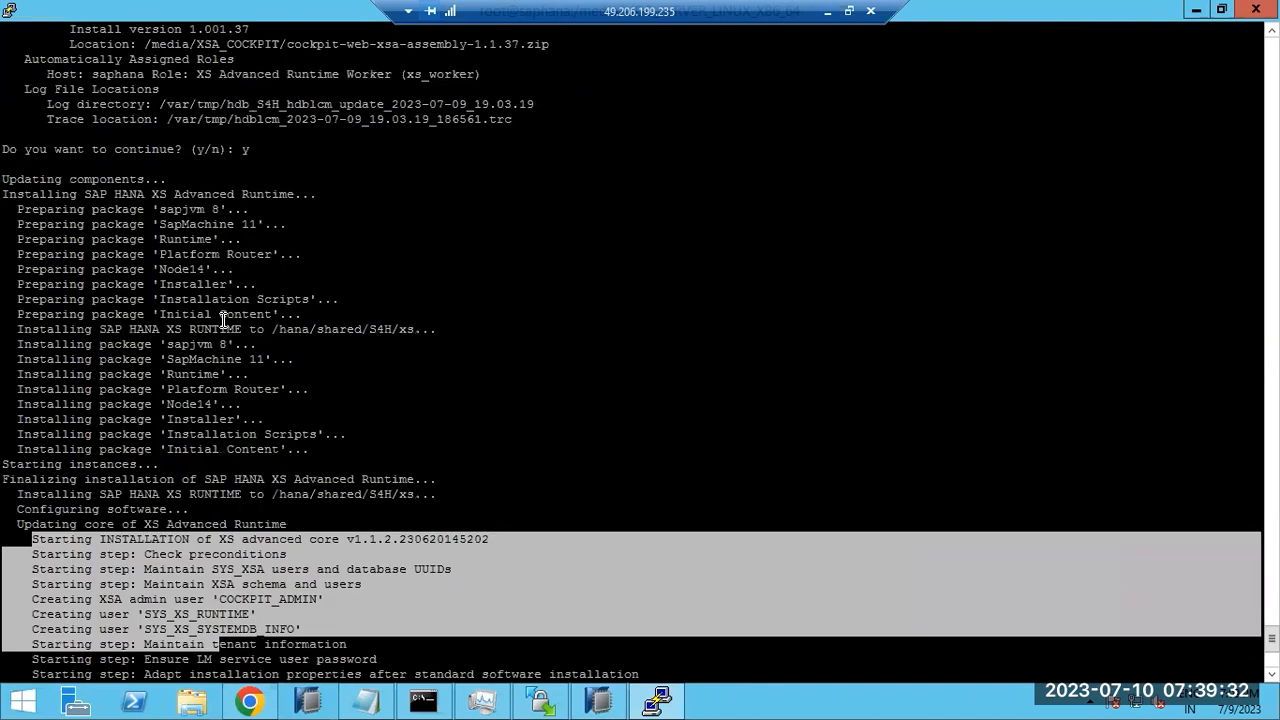
pyautogui.scroll(7, 224, 320)
pyautogui.scroll(7, 224, 320)
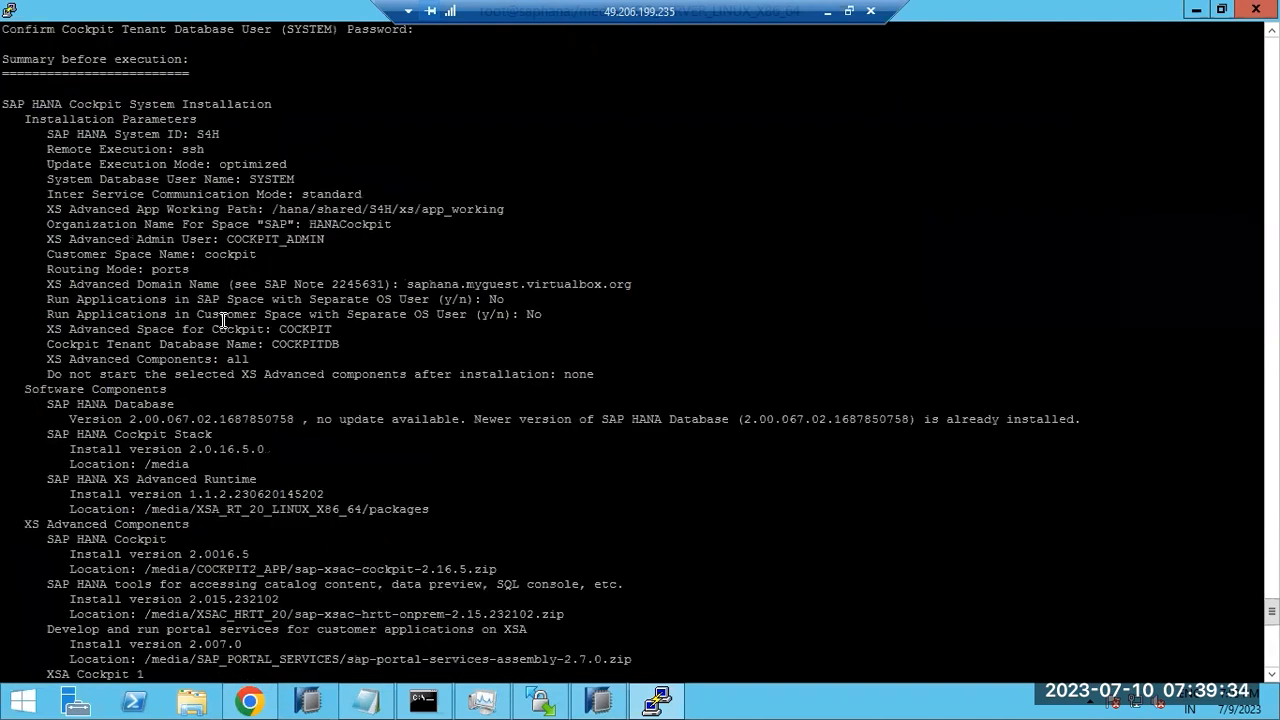
pyautogui.scroll(7, 224, 320)
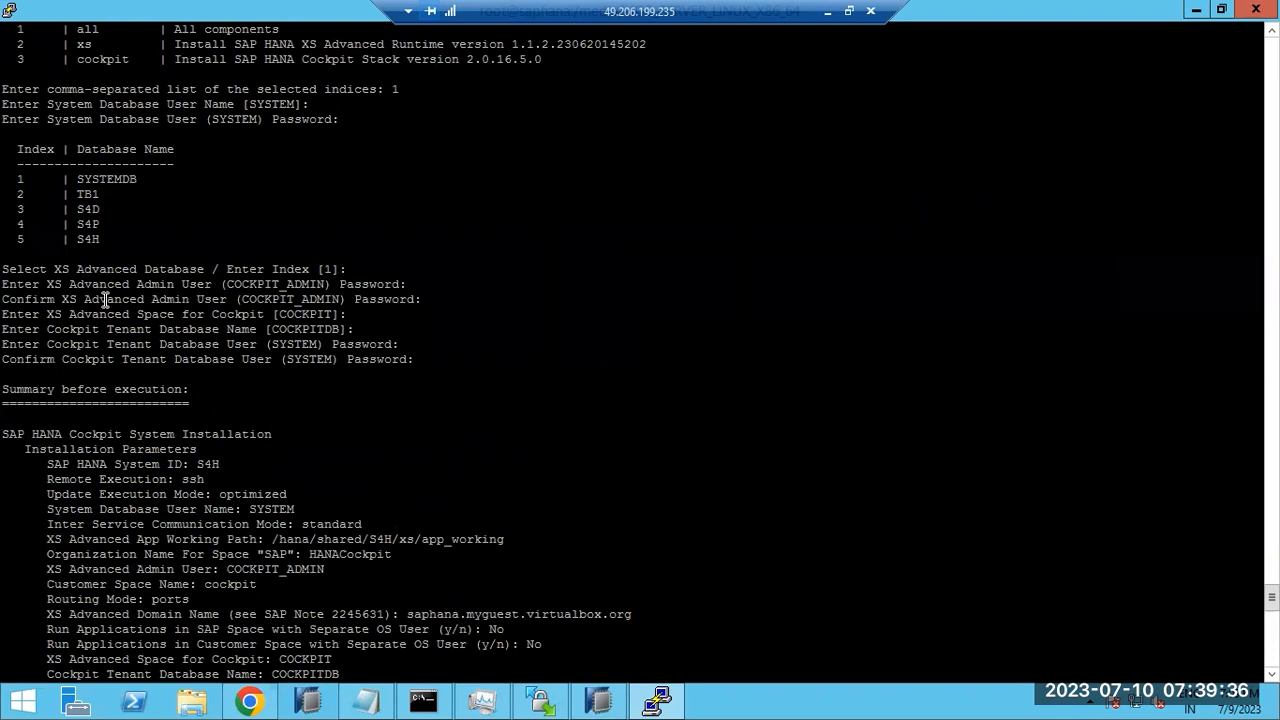
pyautogui.moveTo(7, 272); pyautogui.dragTo(262, 379)
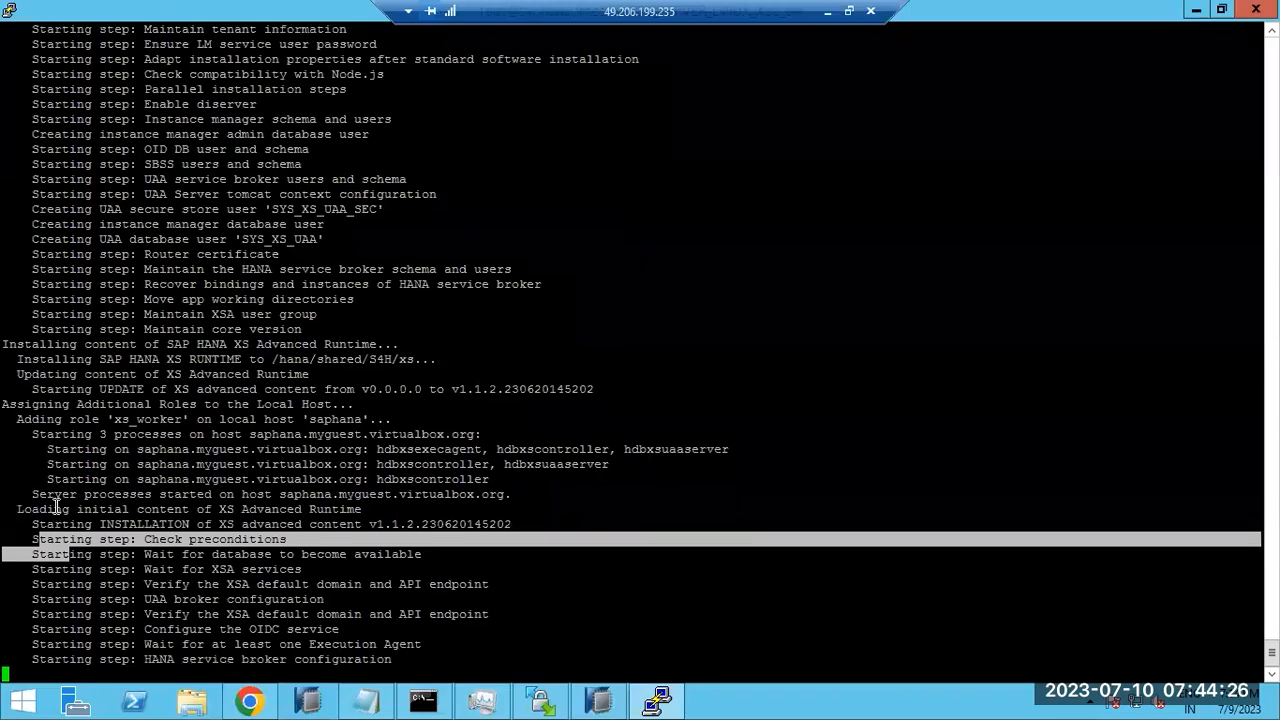
# Step: Examine the log lines on assigning the xs_worker role and loading the initial content of the XS Advanced Runtime
pyautogui.click(88, 442)
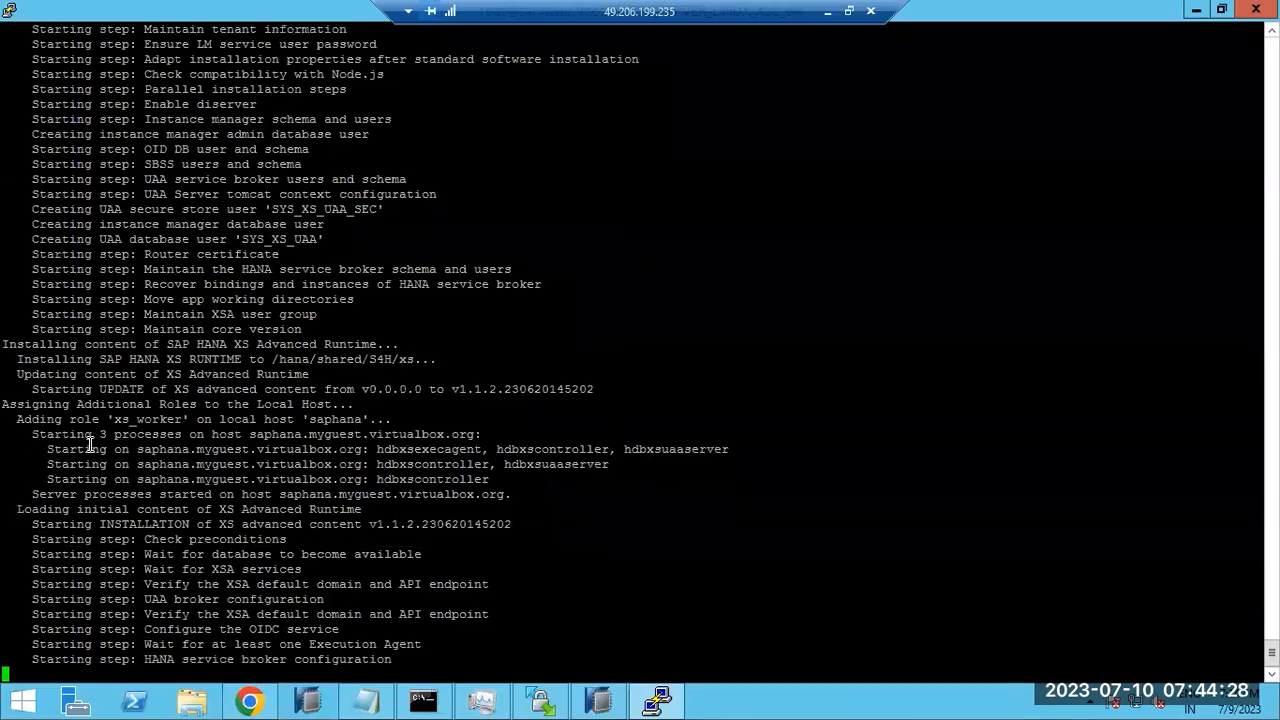
pyautogui.moveTo(6, 404); pyautogui.dragTo(538, 645)
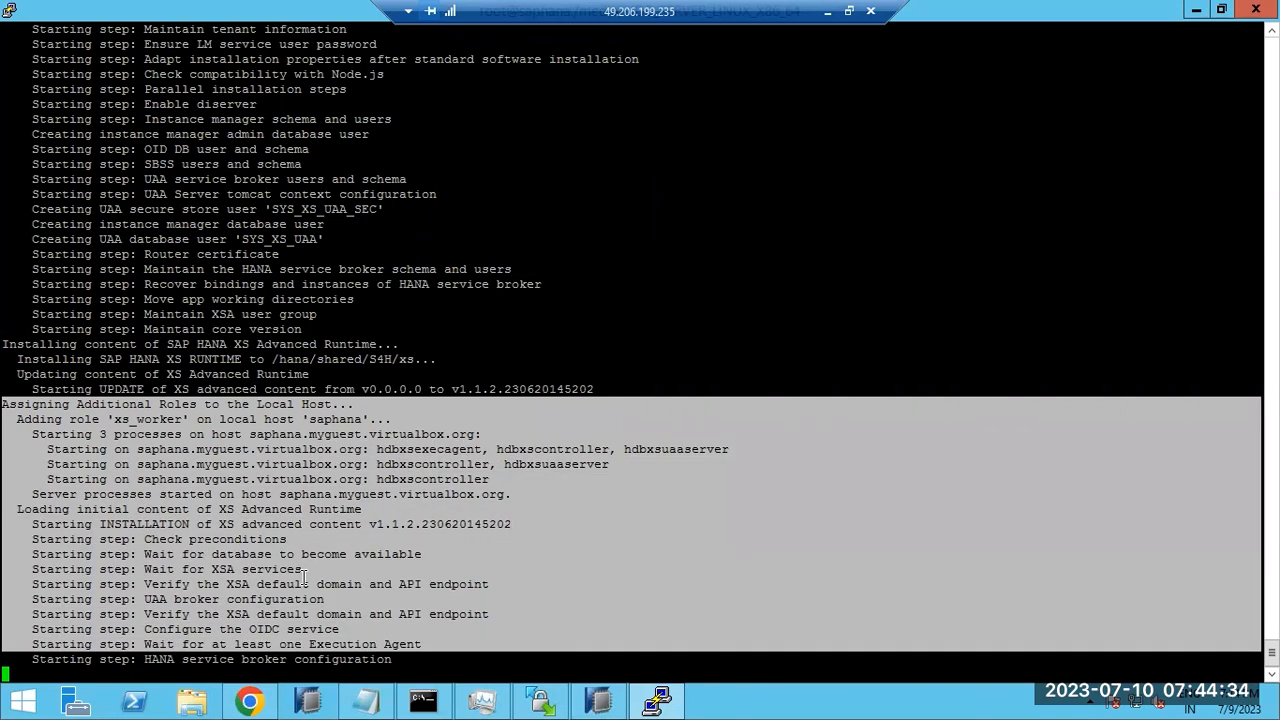
pyautogui.doubleClick(304, 580)
pyautogui.click(230, 566)
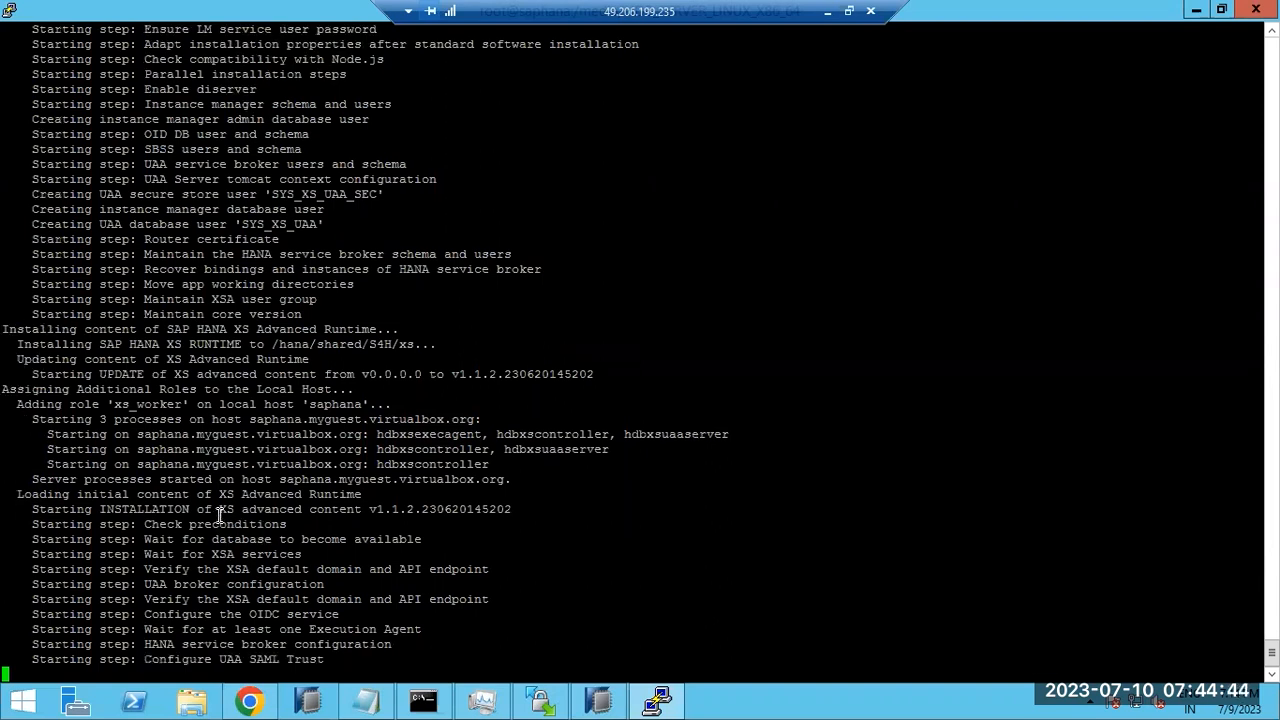
pyautogui.moveTo(219, 509); pyautogui.dragTo(378, 600)
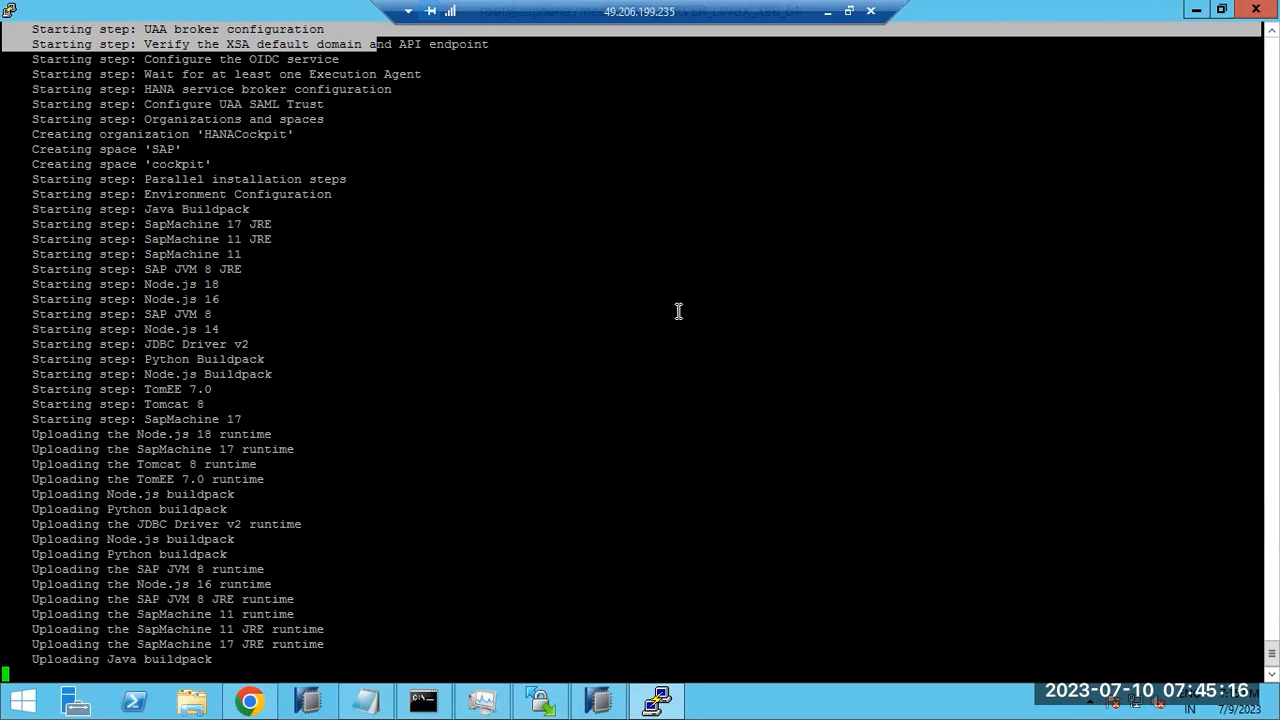
# Step: Minimise the remote session, switch to Paint and undo the old cockpit and ports sketch until the canvas is blank
pyautogui.click(828, 11)
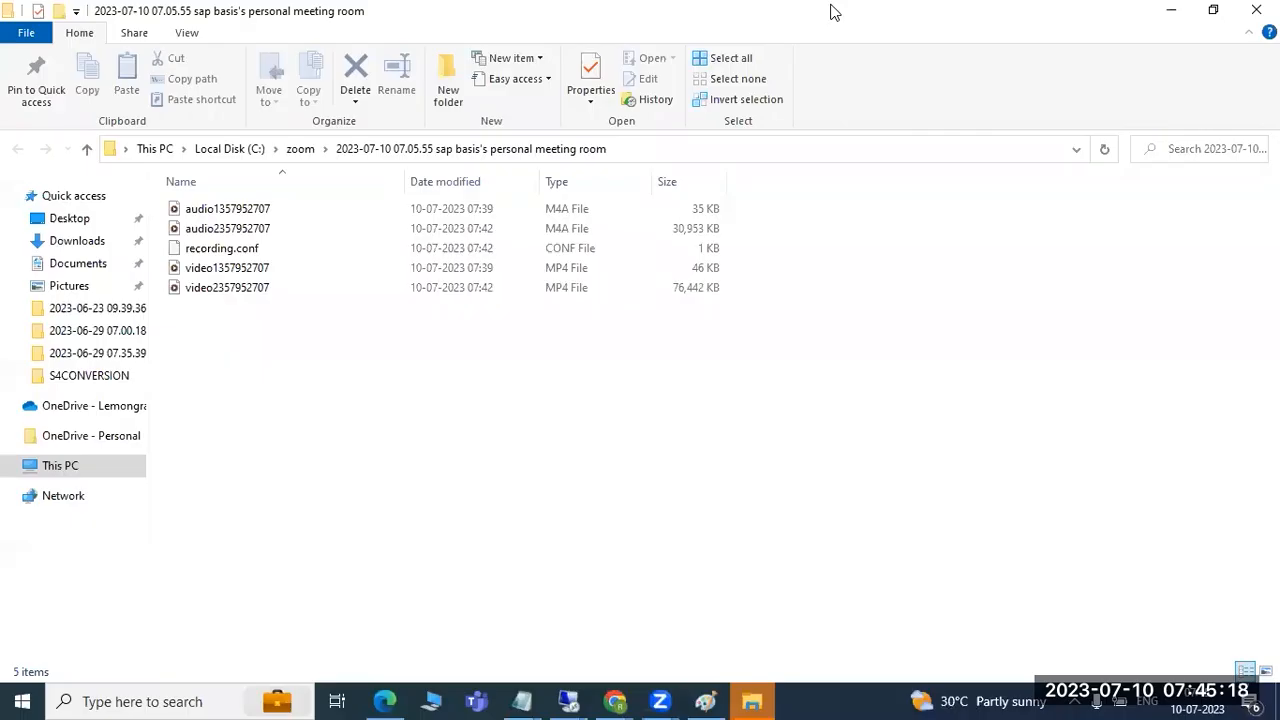
pyautogui.click(705, 701)
pyautogui.click(557, 214)
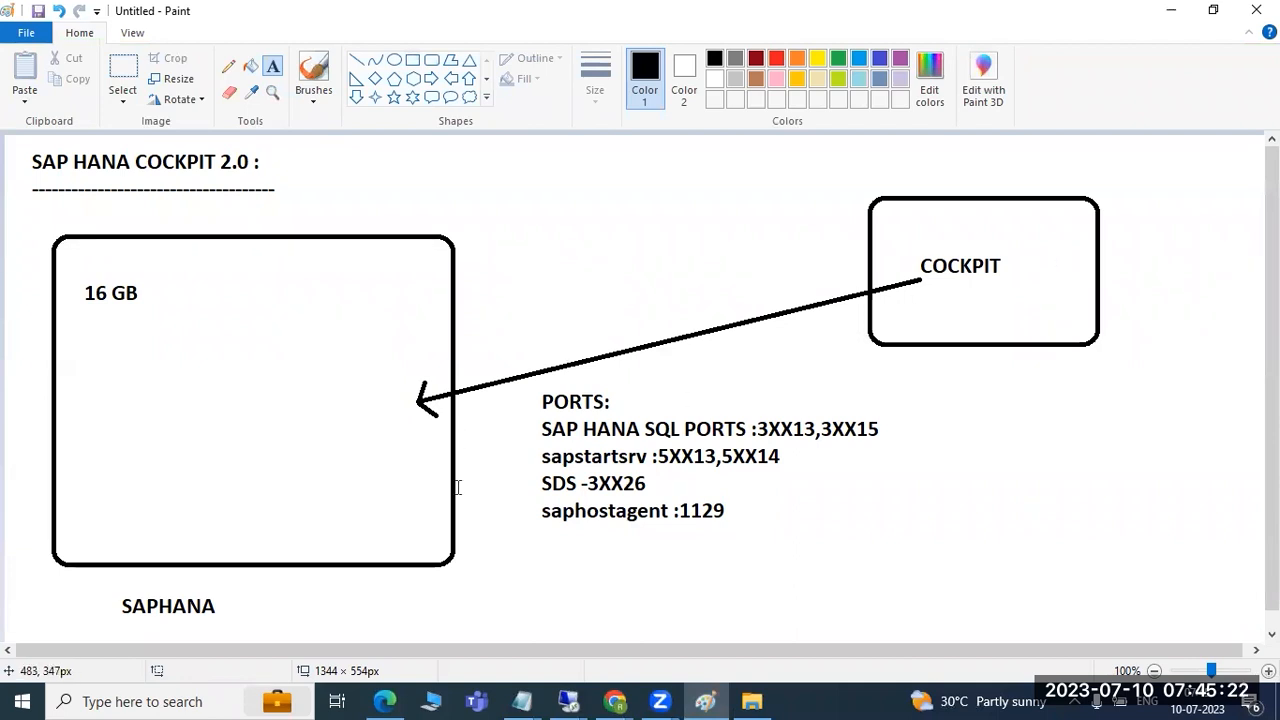
pyautogui.hotkey('ctrl', 'z')
pyautogui.hotkey('ctrl', 'z')
pyautogui.hotkey('ctrl', 'z')
pyautogui.hotkey('ctrl', 'z')
pyautogui.hotkey('ctrl', 'z')
pyautogui.hotkey('ctrl', 'z')
pyautogui.hotkey('ctrl', 'z')
pyautogui.hotkey('ctrl', 'z')
pyautogui.hotkey('ctrl', 'z')
pyautogui.hotkey('ctrl', 'z')
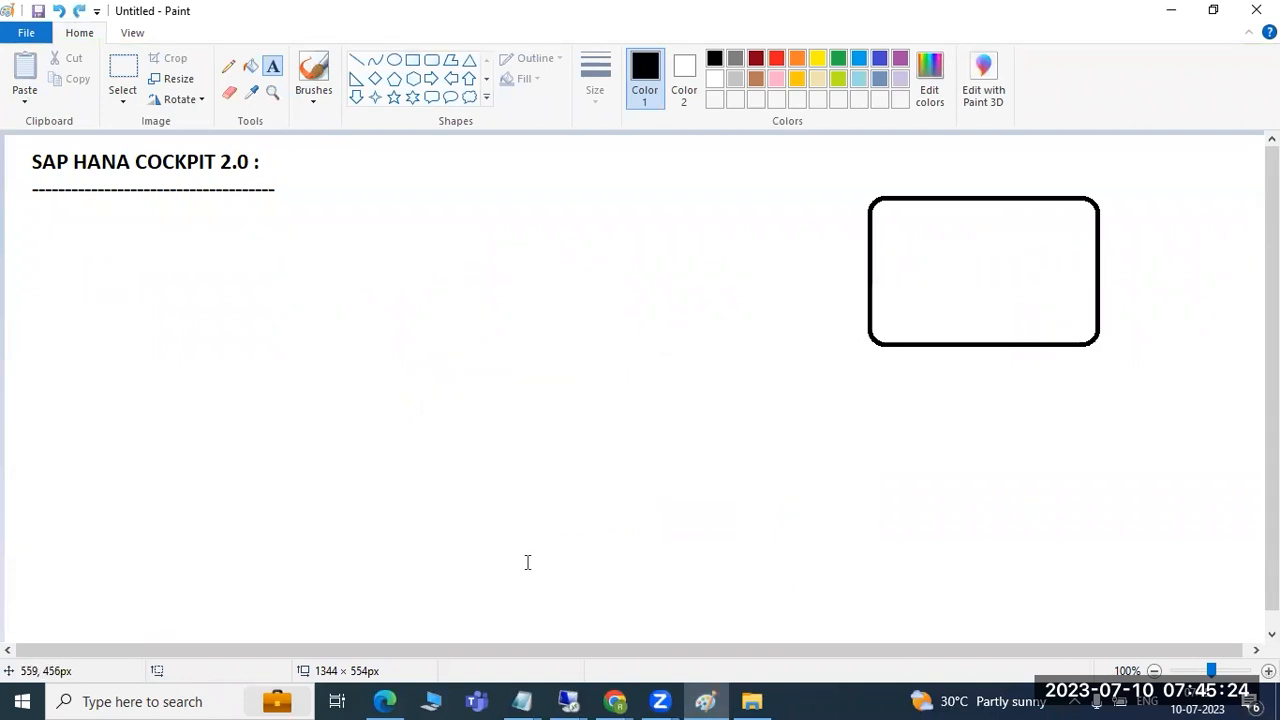
# Step: Draw a large rectangle on the canvas's left half, with a short bar below it and a small rectangle inside it
pyautogui.click(412, 60)
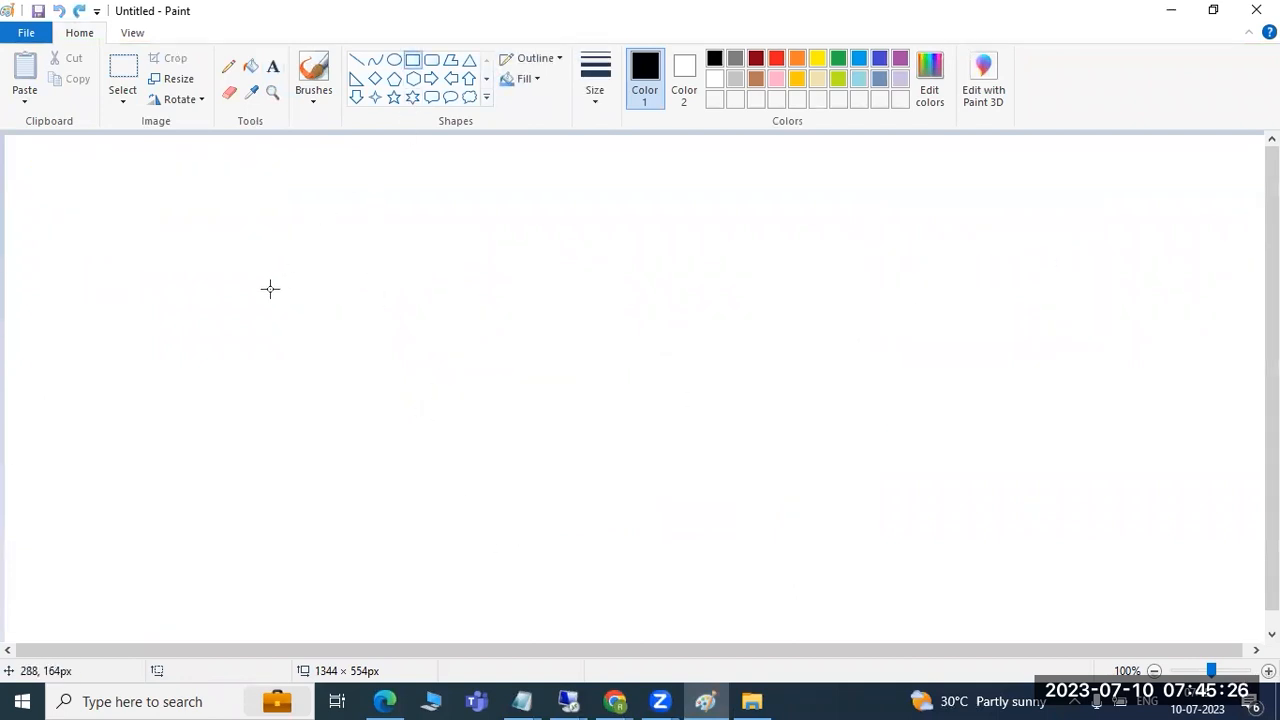
pyautogui.moveTo(187, 258); pyautogui.dragTo(465, 487)
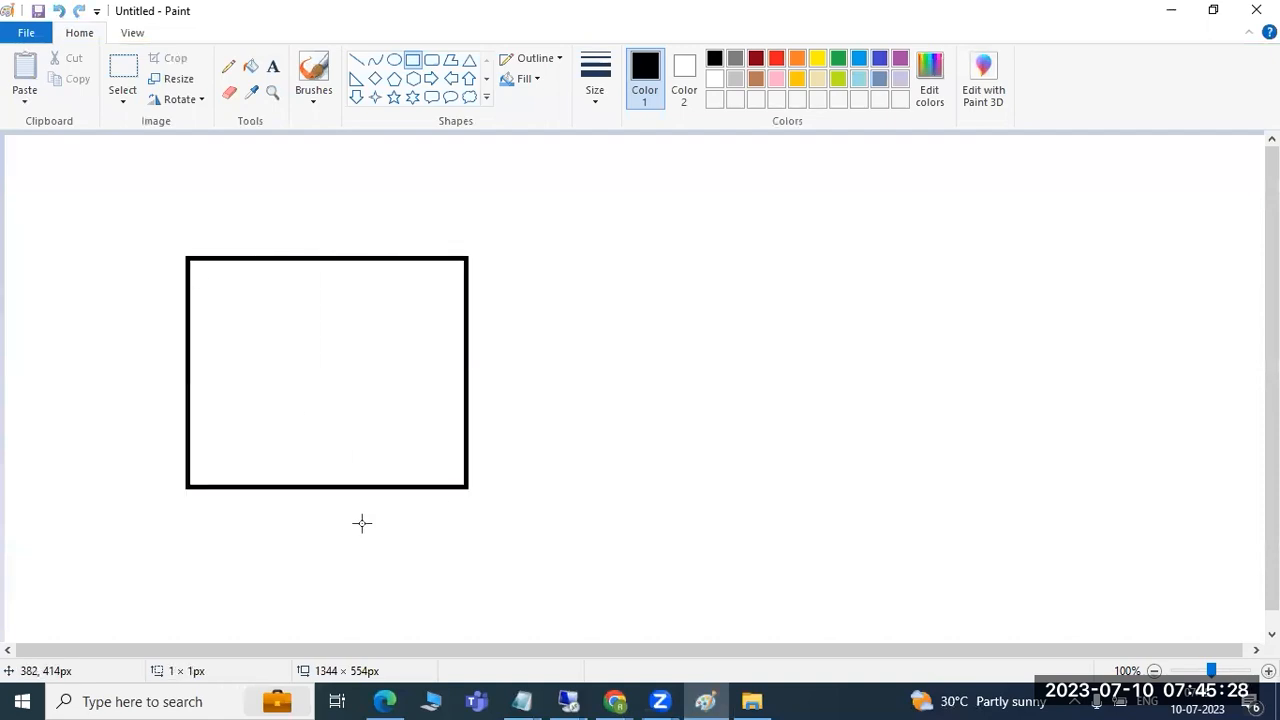
pyautogui.moveTo(254, 516); pyautogui.dragTo(289, 525)
pyautogui.moveTo(281, 332); pyautogui.dragTo(339, 399)
pyautogui.click(349, 454)
# Step: Scatter ten rounded rectangles of varying sizes across the right half of the canvas to represent separate systems
pyautogui.click(431, 62)
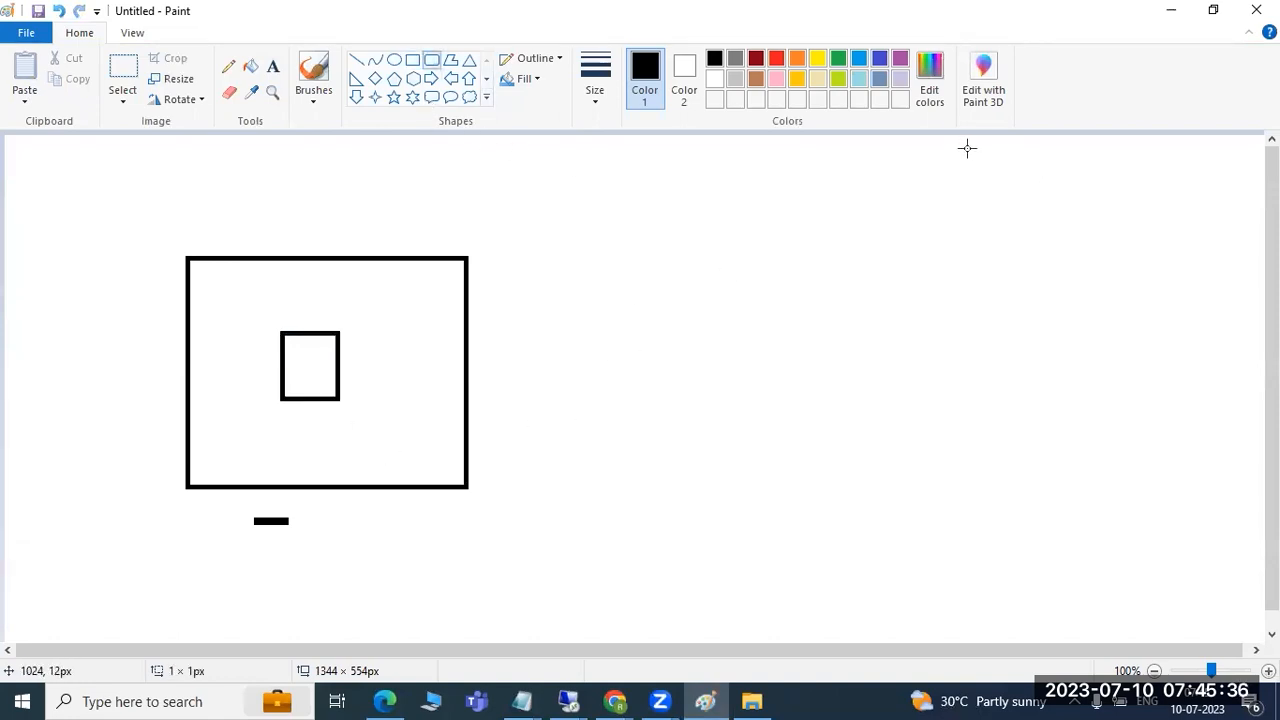
pyautogui.moveTo(963, 146); pyautogui.dragTo(1022, 178)
pyautogui.moveTo(961, 225); pyautogui.dragTo(1056, 283)
pyautogui.moveTo(874, 353); pyautogui.dragTo(918, 384)
pyautogui.moveTo(1083, 380); pyautogui.dragTo(1104, 405)
pyautogui.moveTo(1089, 453); pyautogui.dragTo(1132, 520)
pyautogui.moveTo(974, 528); pyautogui.dragTo(1024, 591)
pyautogui.moveTo(882, 514); pyautogui.dragTo(909, 557)
pyautogui.moveTo(749, 482); pyautogui.dragTo(757, 503)
pyautogui.moveTo(777, 568); pyautogui.dragTo(799, 600)
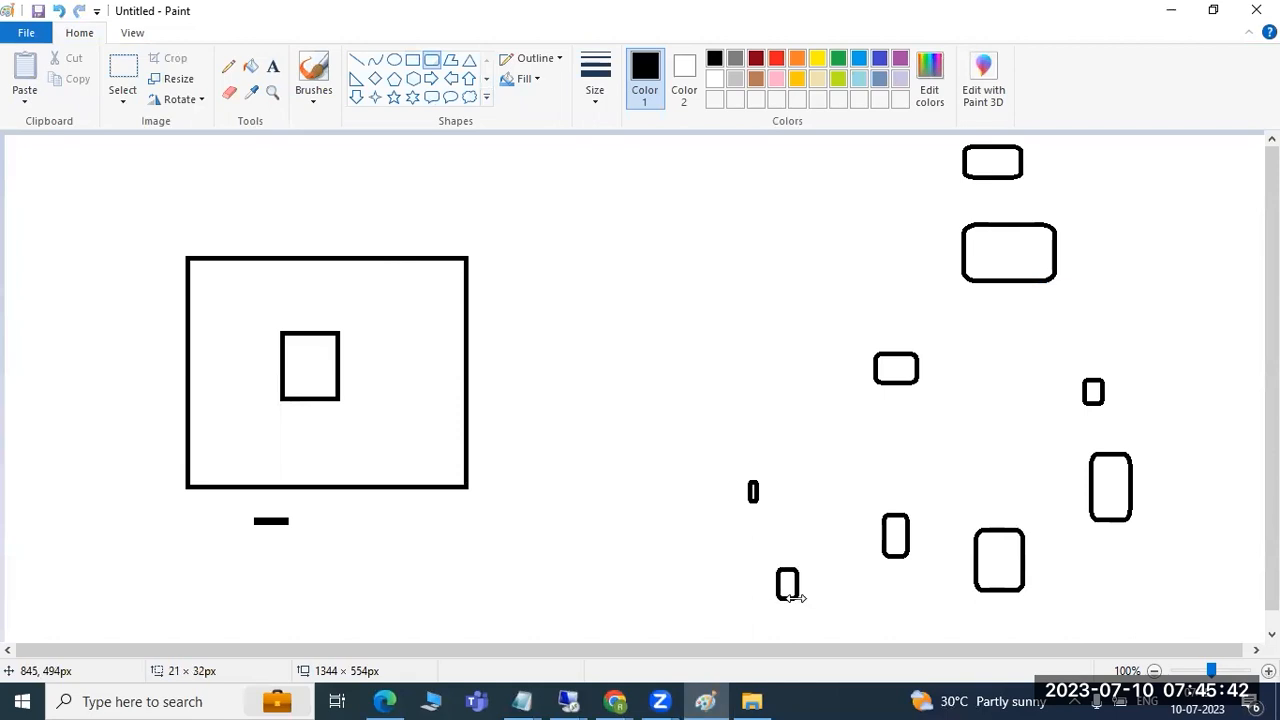
pyautogui.moveTo(669, 290); pyautogui.dragTo(720, 334)
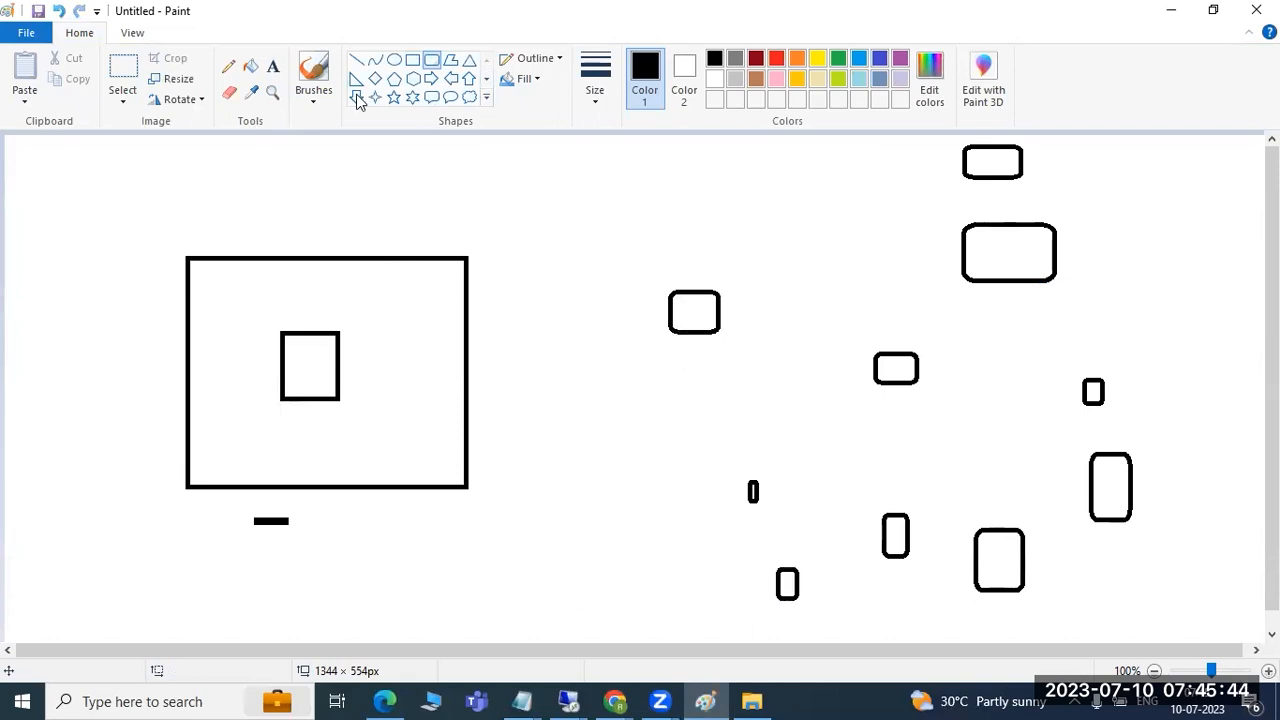
# Step: Draw a straight line about 708 × 218 px from the topmost rounded rectangle to the small rectangle inside the large one
pyautogui.click(357, 59)
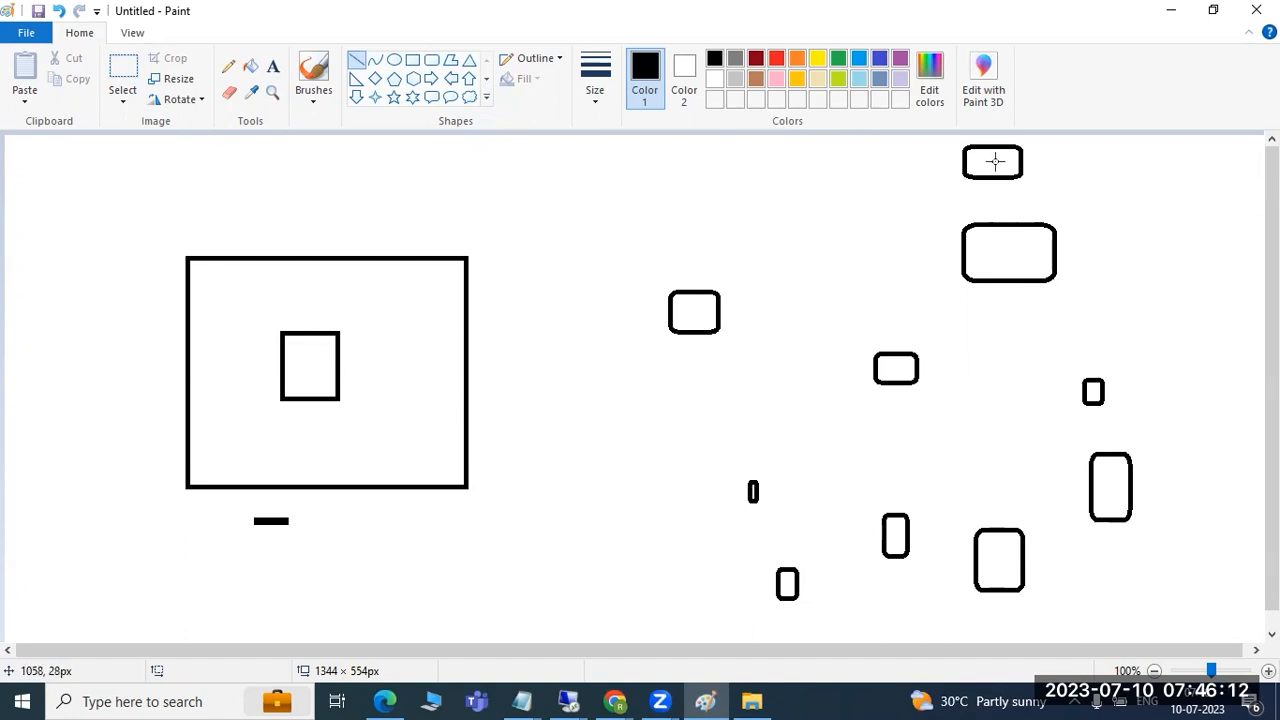
pyautogui.moveTo(995, 161); pyautogui.dragTo(336, 364)
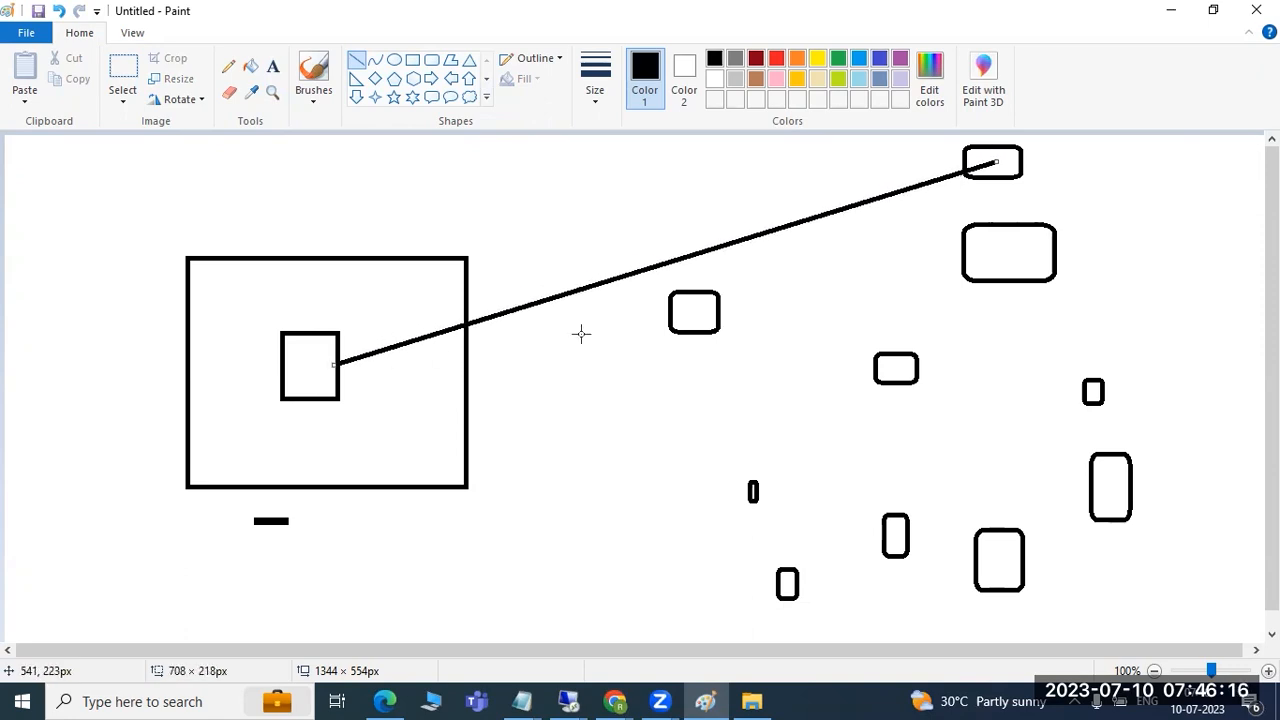
# Step: Draw a straight line about 675 × 117 px from the second rounded rectangle to the small rectangle inside the large one
pyautogui.moveTo(993, 262); pyautogui.dragTo(332, 377)
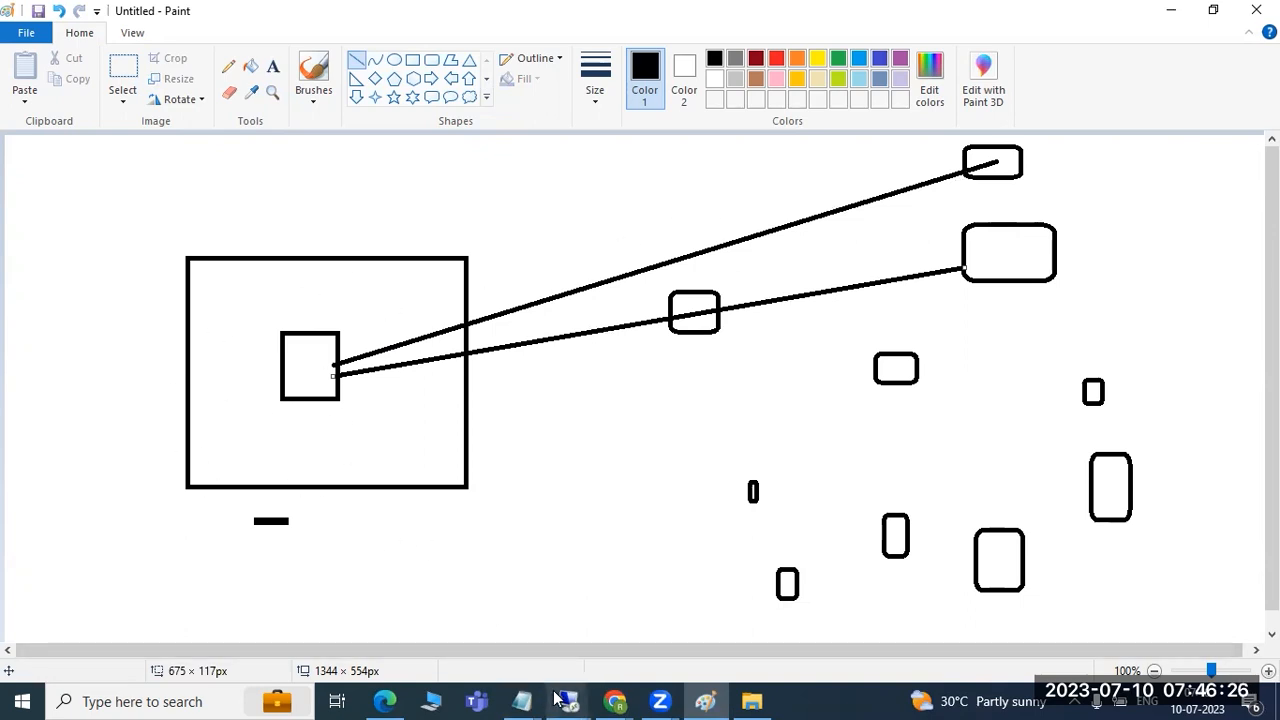
# Step: Switch to HANA Studio in the remote session, refresh the SYSTEMDB service list and examine the S4H tenant's services
pyautogui.moveTo(564, 700)
pyautogui.click(675, 583)
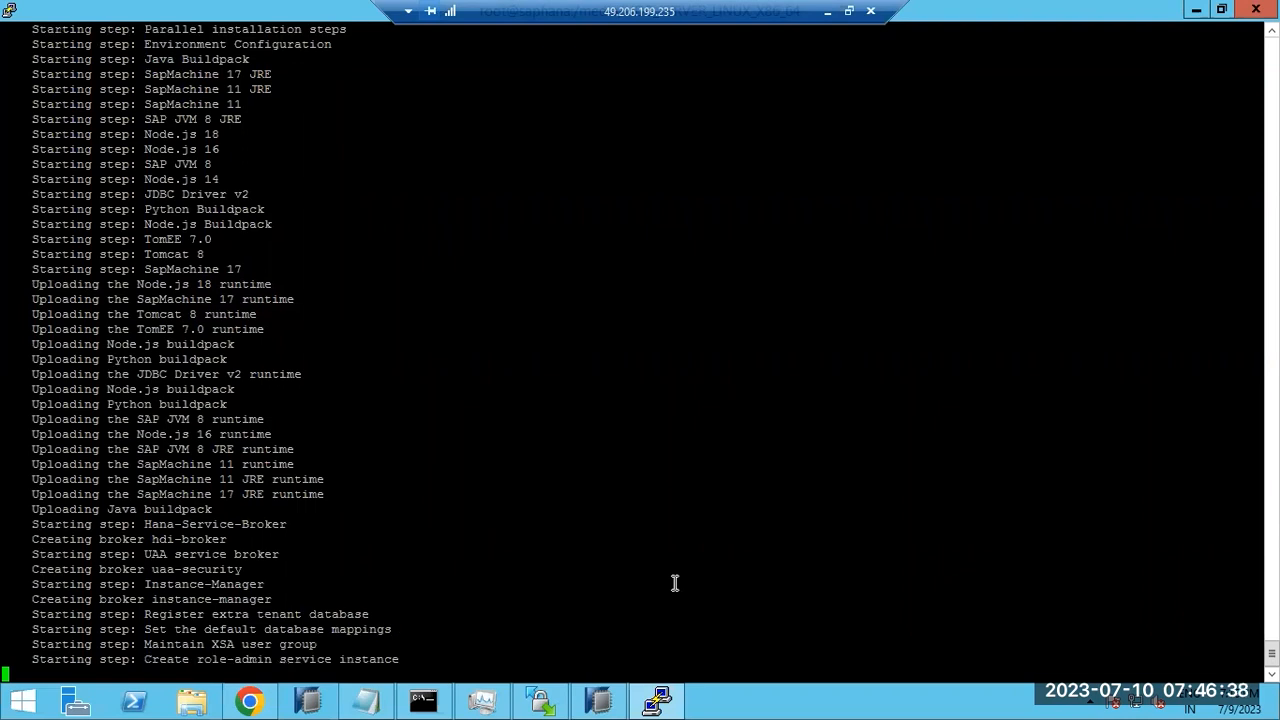
pyautogui.click(598, 700)
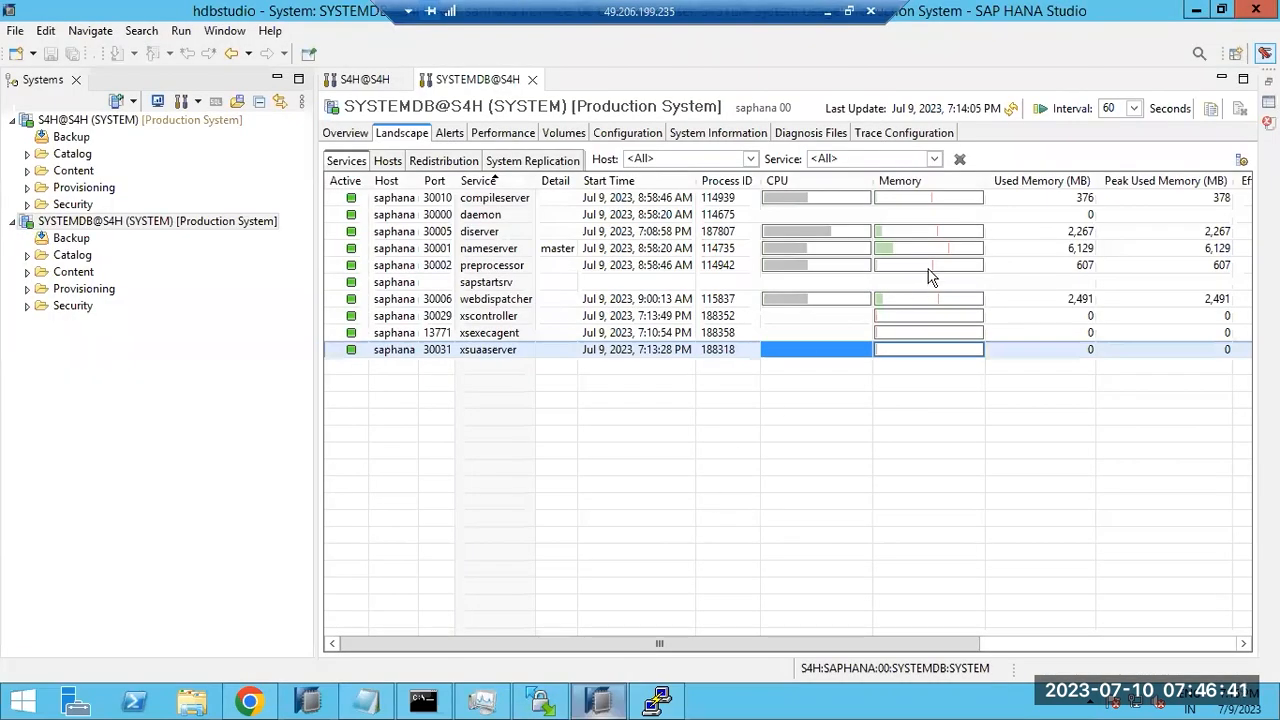
pyautogui.click(1012, 108)
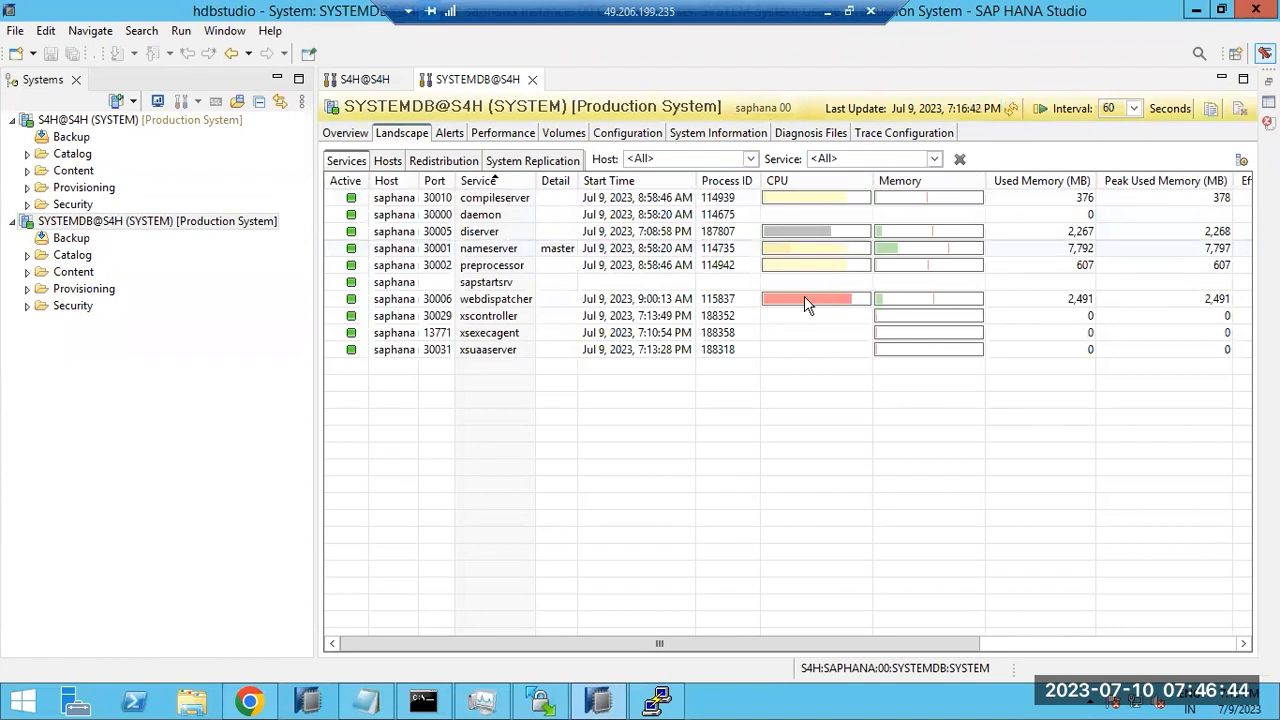
pyautogui.click(67, 121)
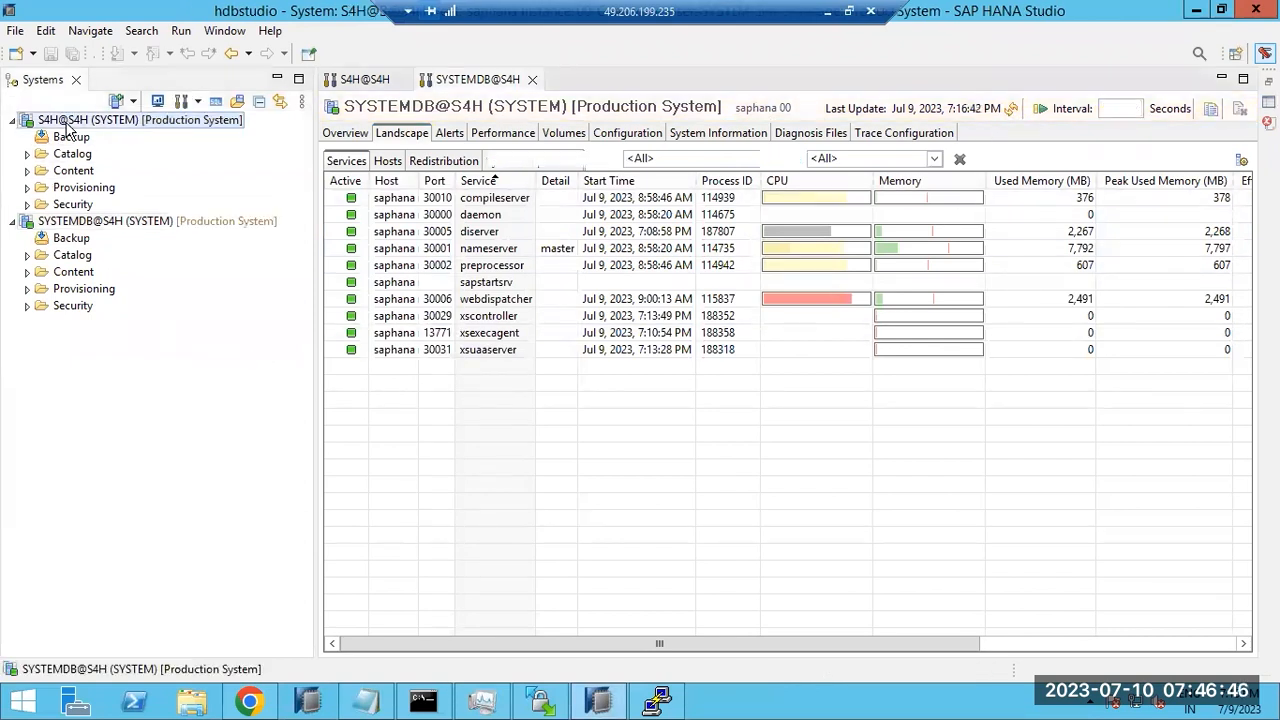
pyautogui.doubleClick(66, 123)
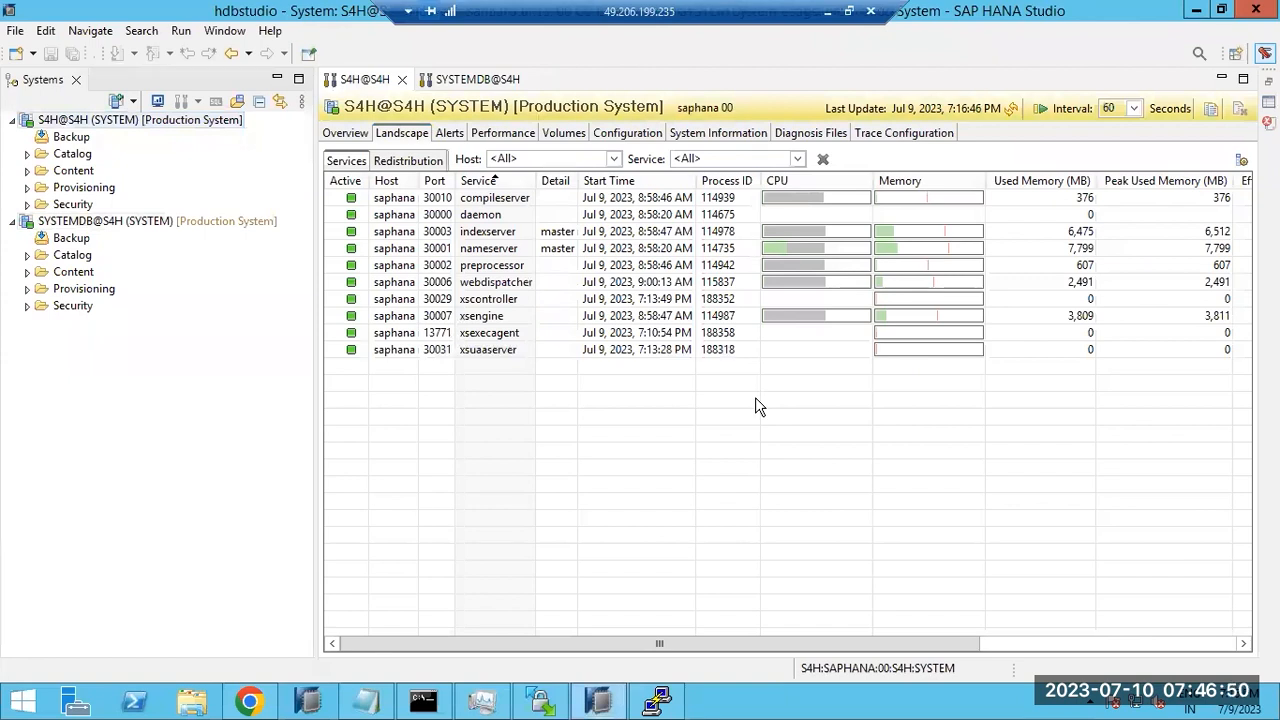
# Step: Duplicate the installation's PuTTY session and log in as root with the account password
pyautogui.click(657, 700)
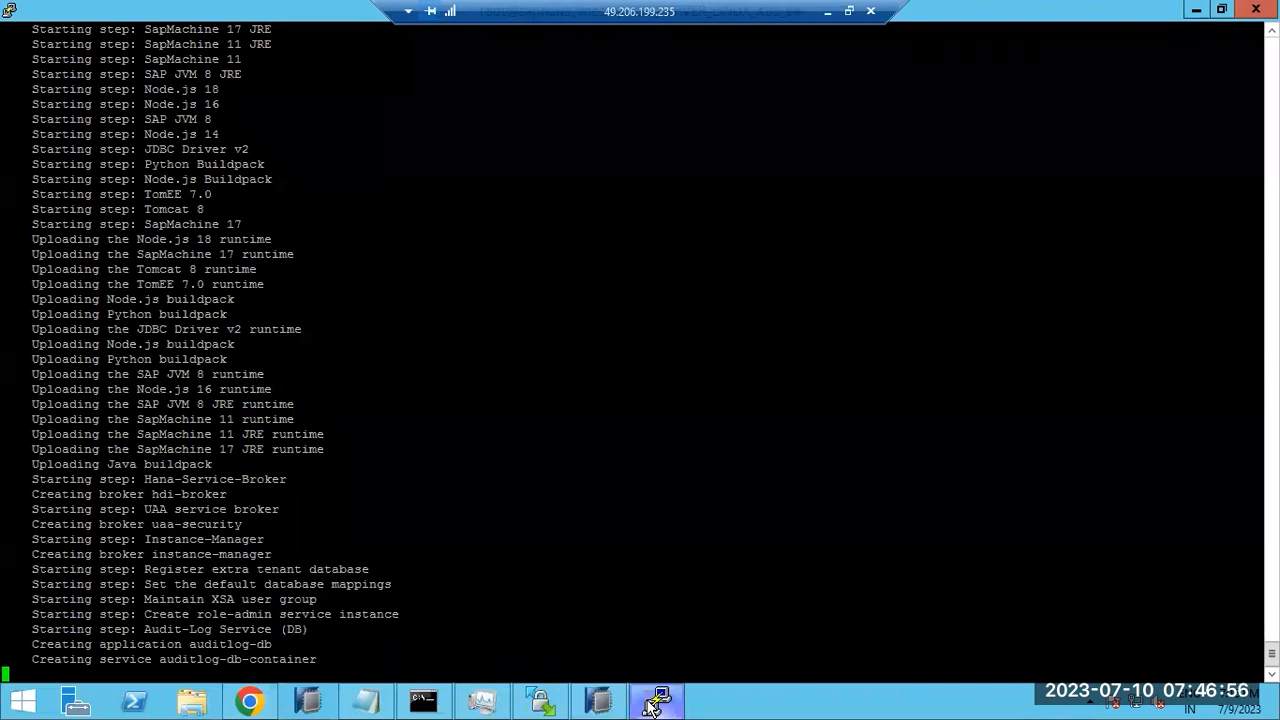
pyautogui.click(10, 12)
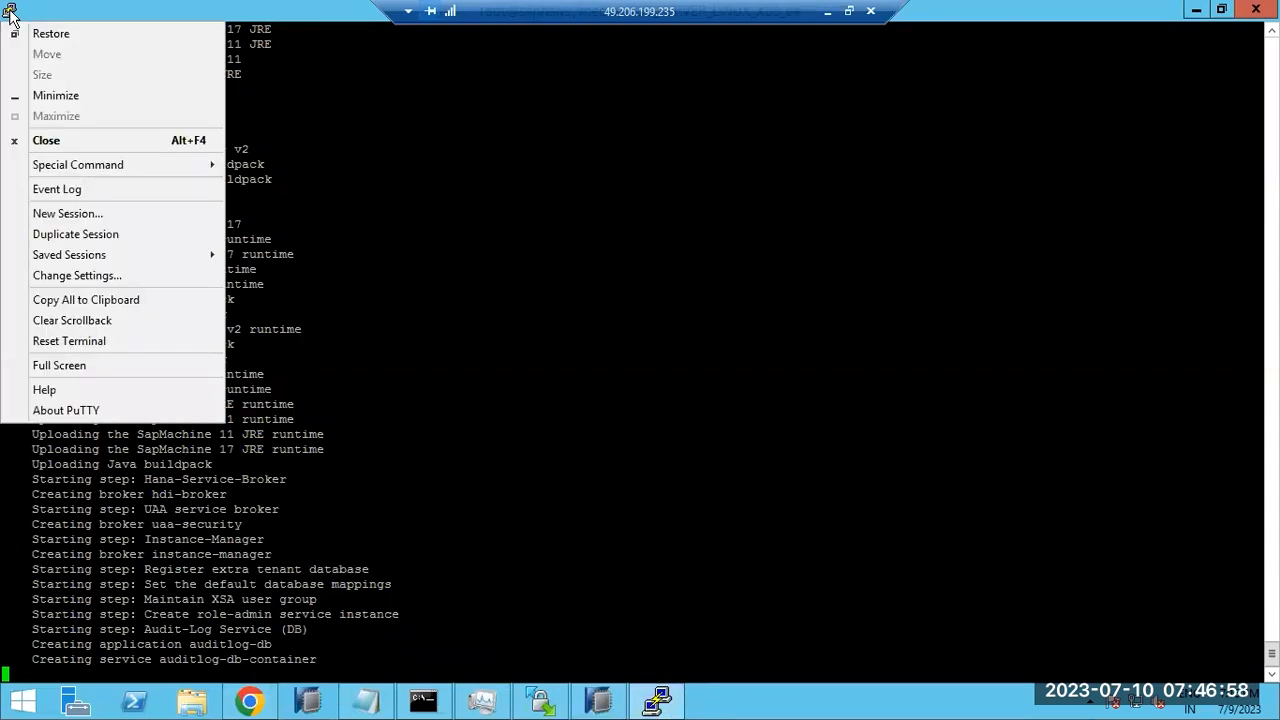
pyautogui.click(78, 234)
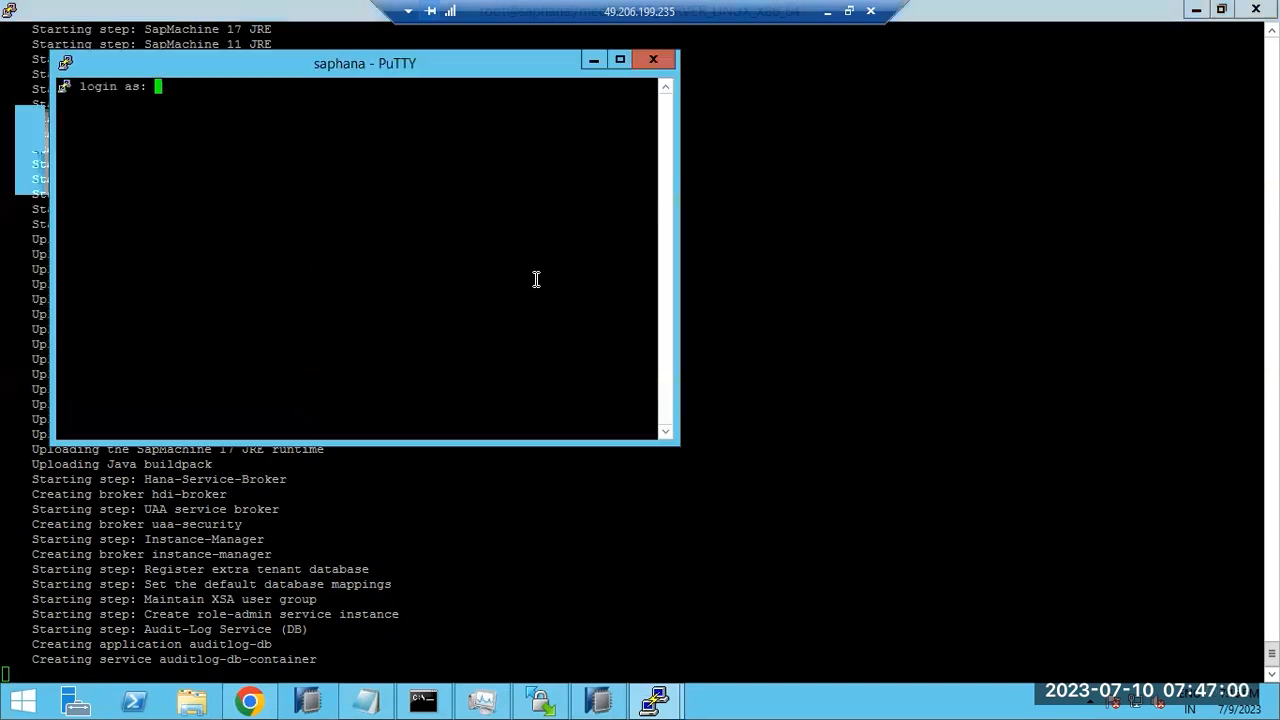
pyautogui.write('root')
pyautogui.press('Return')
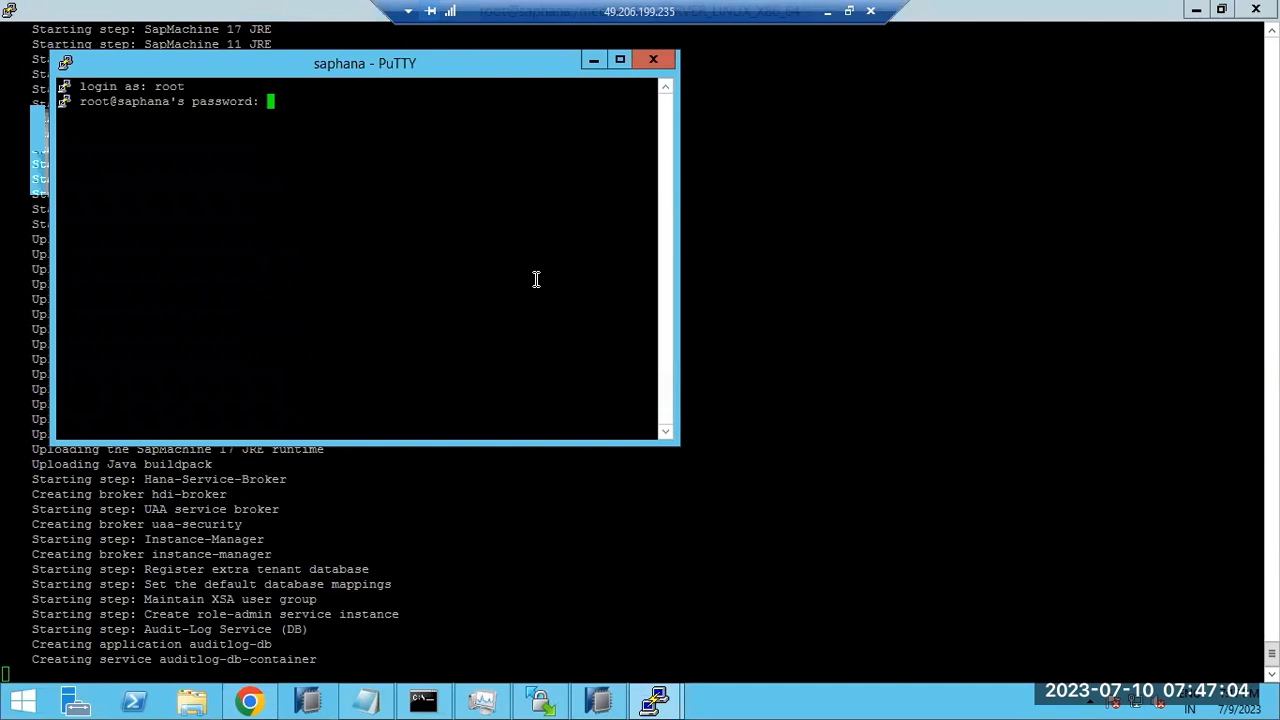
pyautogui.press('Return')
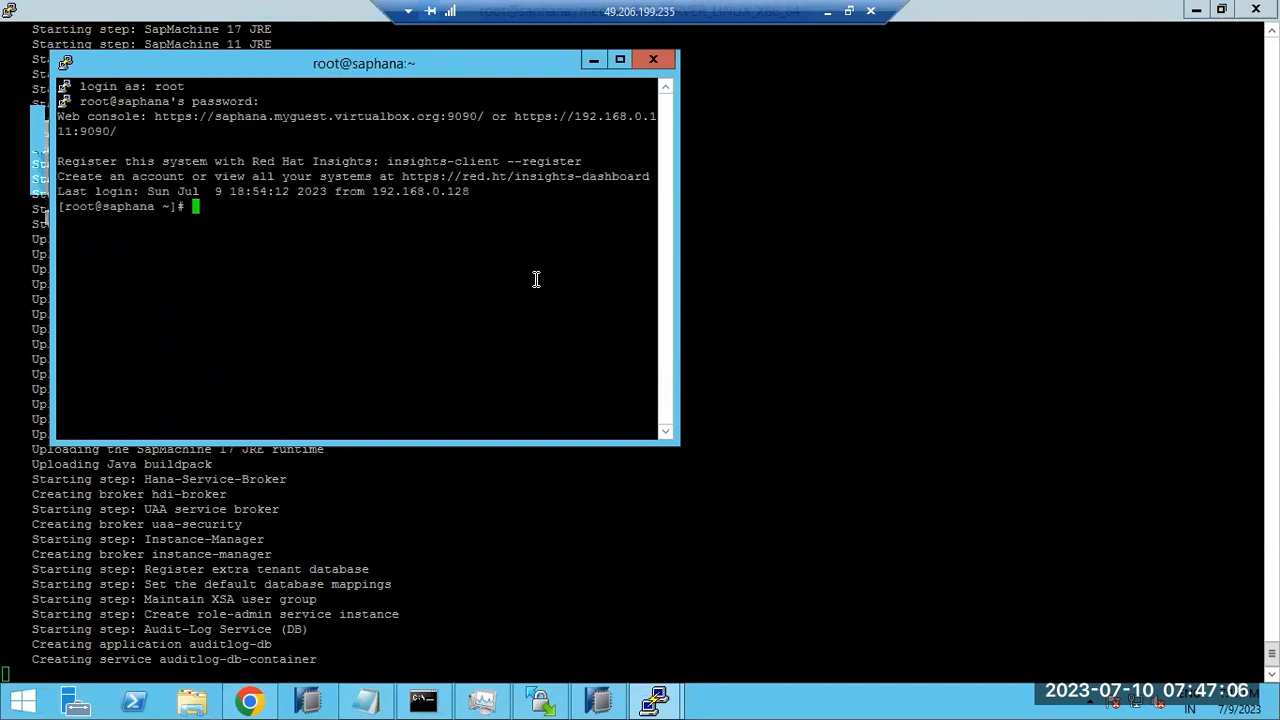
# Step: Maximise the new terminal and switch to the s4hadm user with sudo su - s4hadm
pyautogui.doubleClick(405, 91)
pyautogui.write('sudo su -')
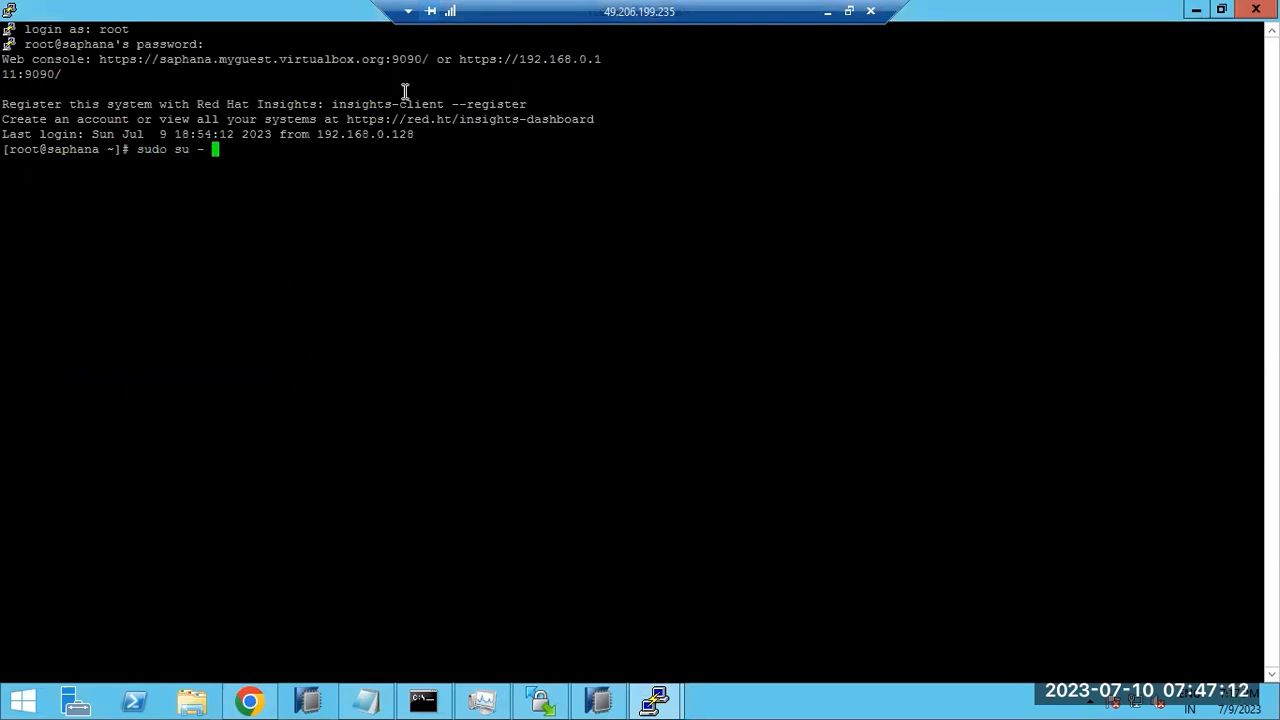
pyautogui.write(' s4hadm')
pyautogui.press('Return')
# Step: Run HDB info and highlight the four hdbindexserver process lines
pyautogui.write('HDB info')
pyautogui.press('Return')
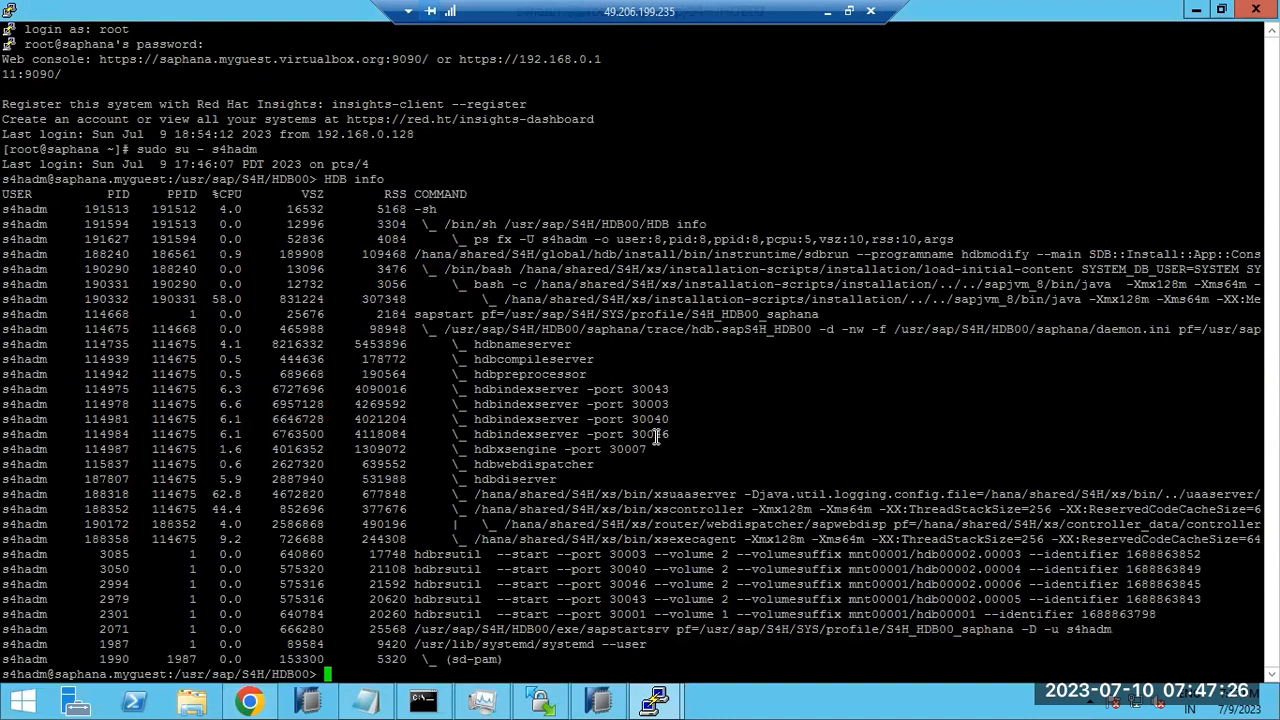
pyautogui.moveTo(677, 433); pyautogui.dragTo(648, 419)
pyautogui.moveTo(521, 403); pyautogui.dragTo(8, 390)
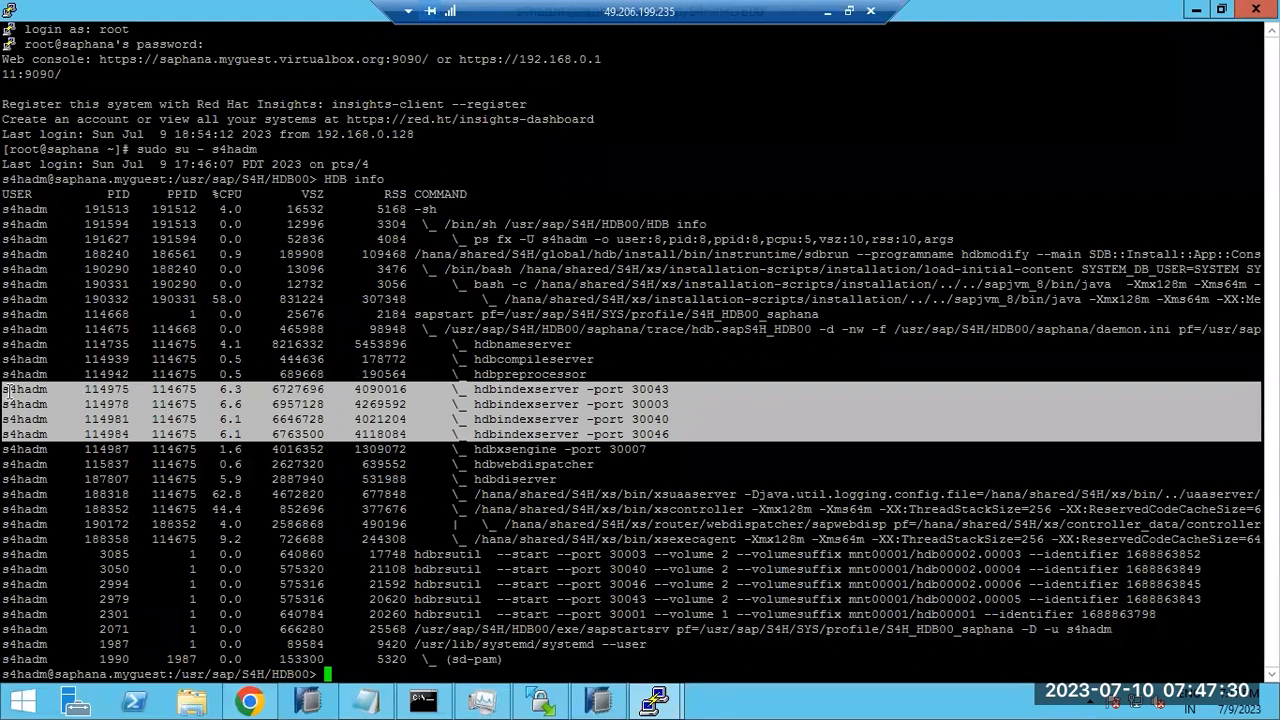
# Step: Change to the /usr/sap directory and list its contents with ls -ltr
pyautogui.write('cd ')
pyautogui.write('/usr/sap')
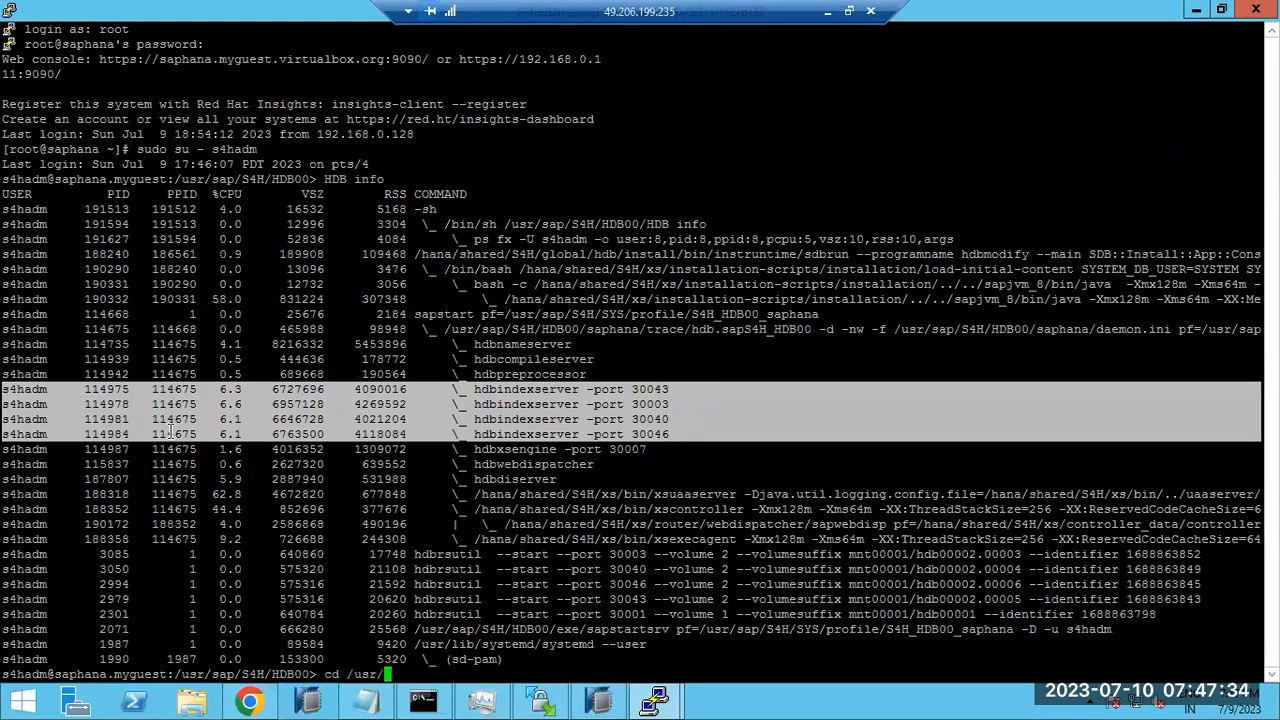
pyautogui.write('/')
pyautogui.press('Return')
pyautogui.write('lls -ltr')
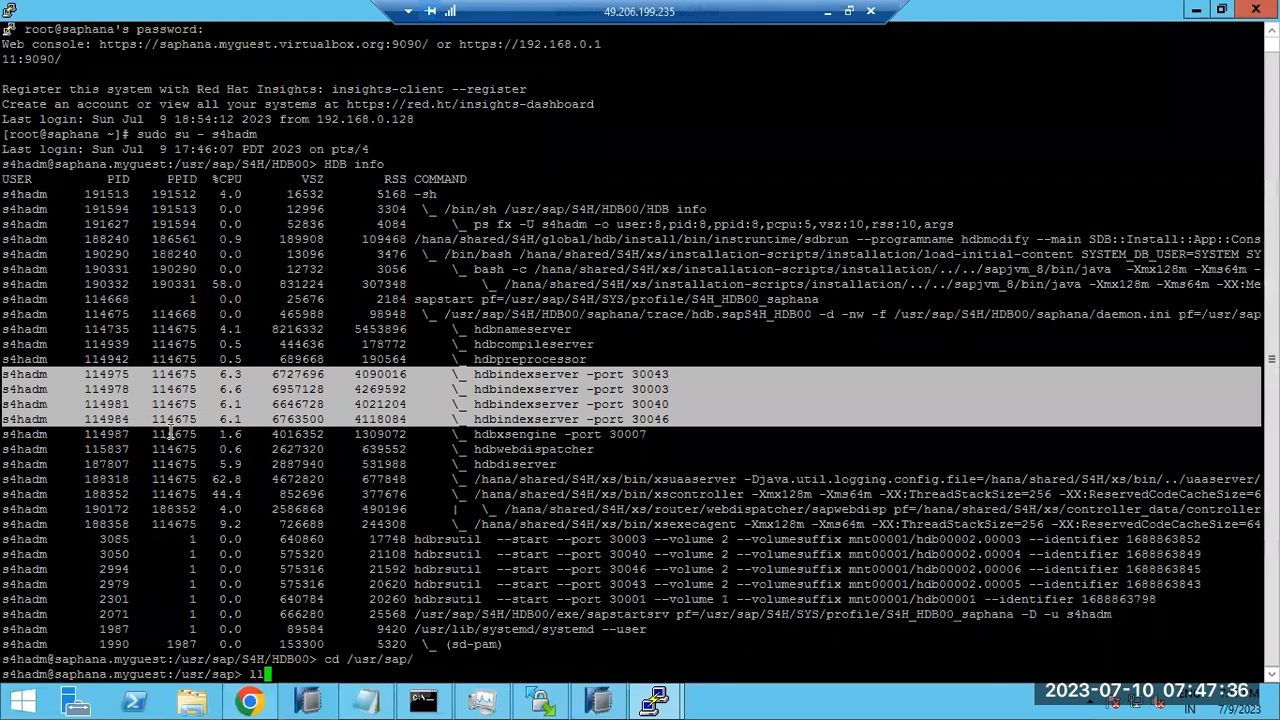
pyautogui.press('Return')
pyautogui.write('ls -ltr')
pyautogui.press('Return')
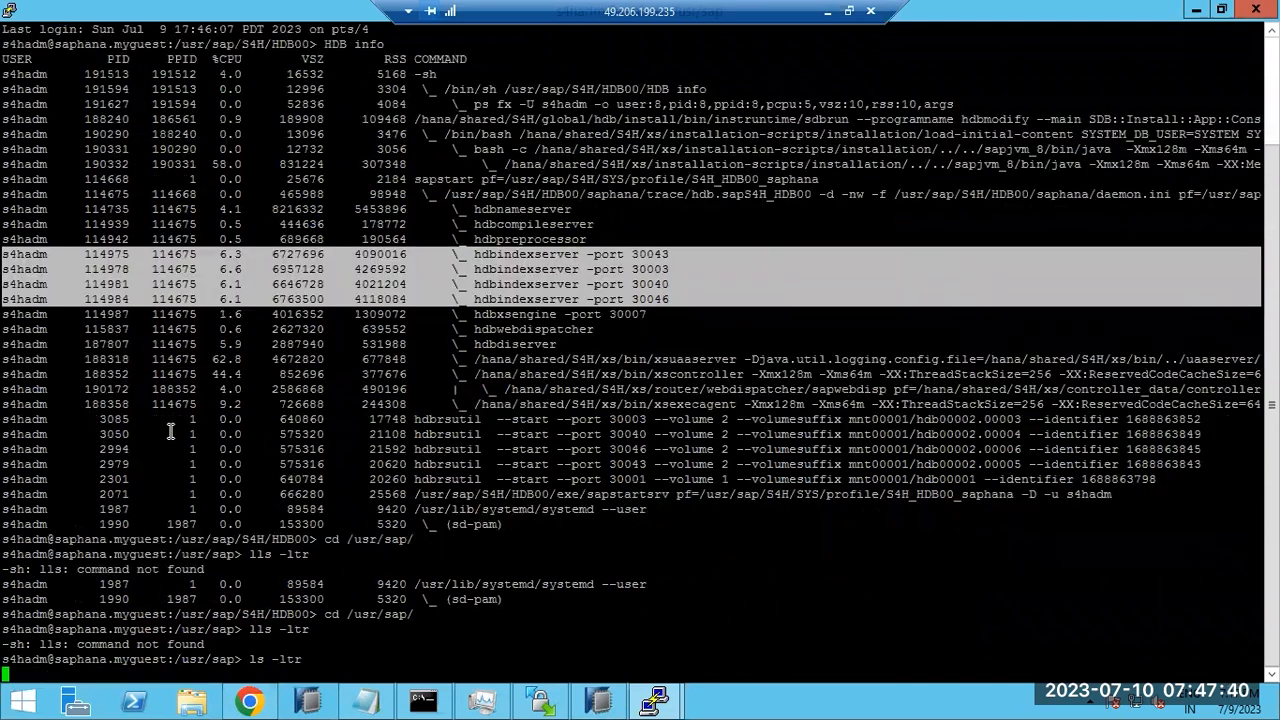
# Step: Enter the S4H directory under /usr/sap and list its contents with ls -ltr
pyautogui.write('cd S4H')
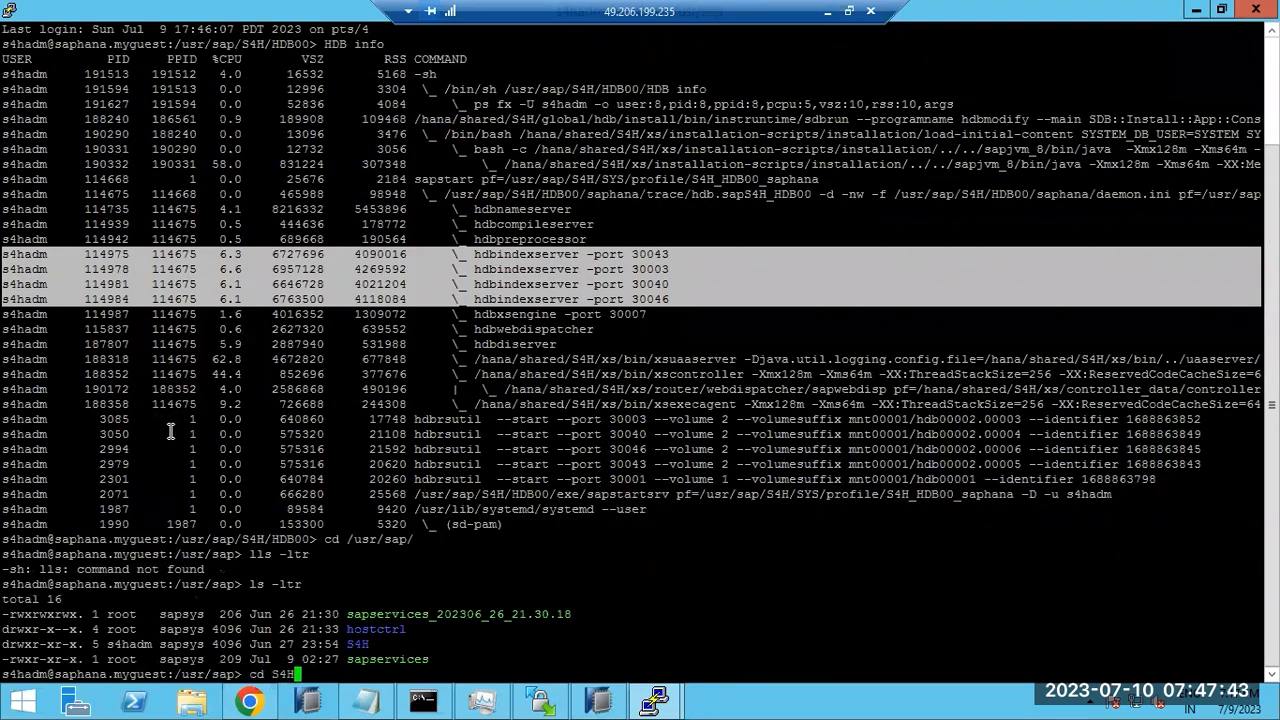
pyautogui.press('Return')
pyautogui.write('ls -ltr')
pyautogui.press('Return')
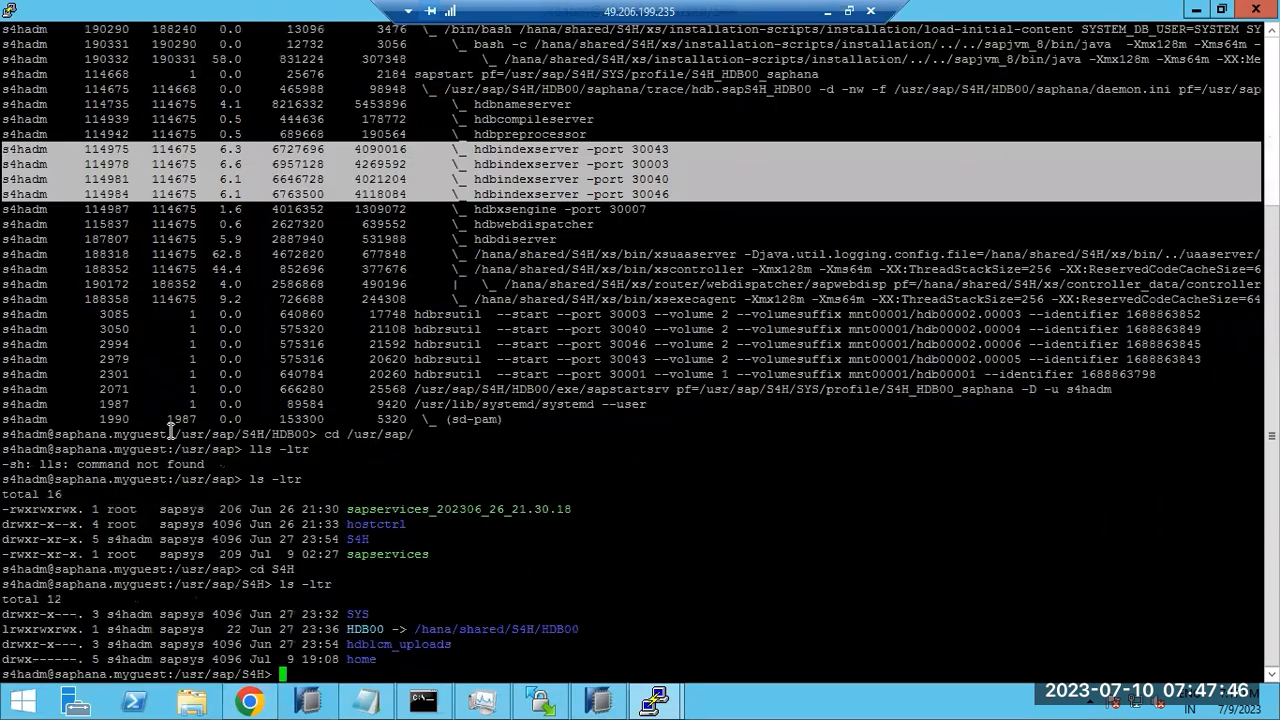
# Step: Go to /hana/data and its S4H subdirectory, listing the contents of each with ls -ltr
pyautogui.write('cd /hana/data')
pyautogui.press('Return')
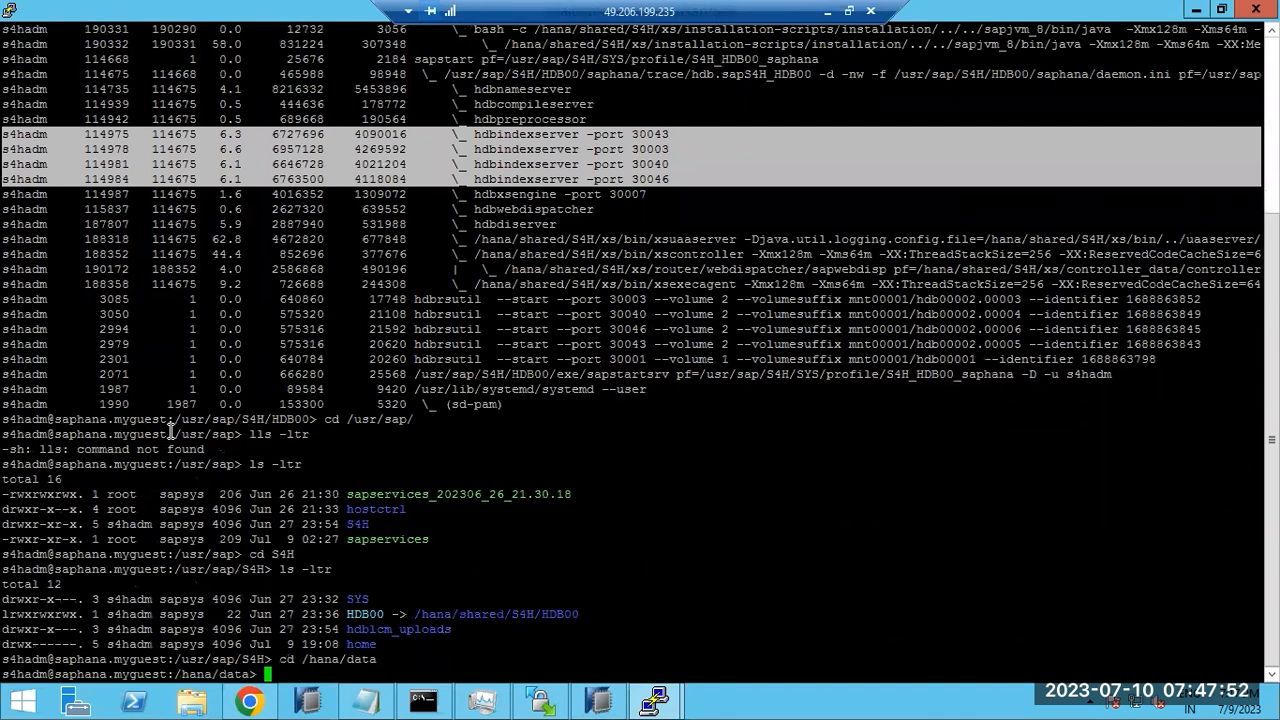
pyautogui.write('ls -ltr')
pyautogui.press('Return')
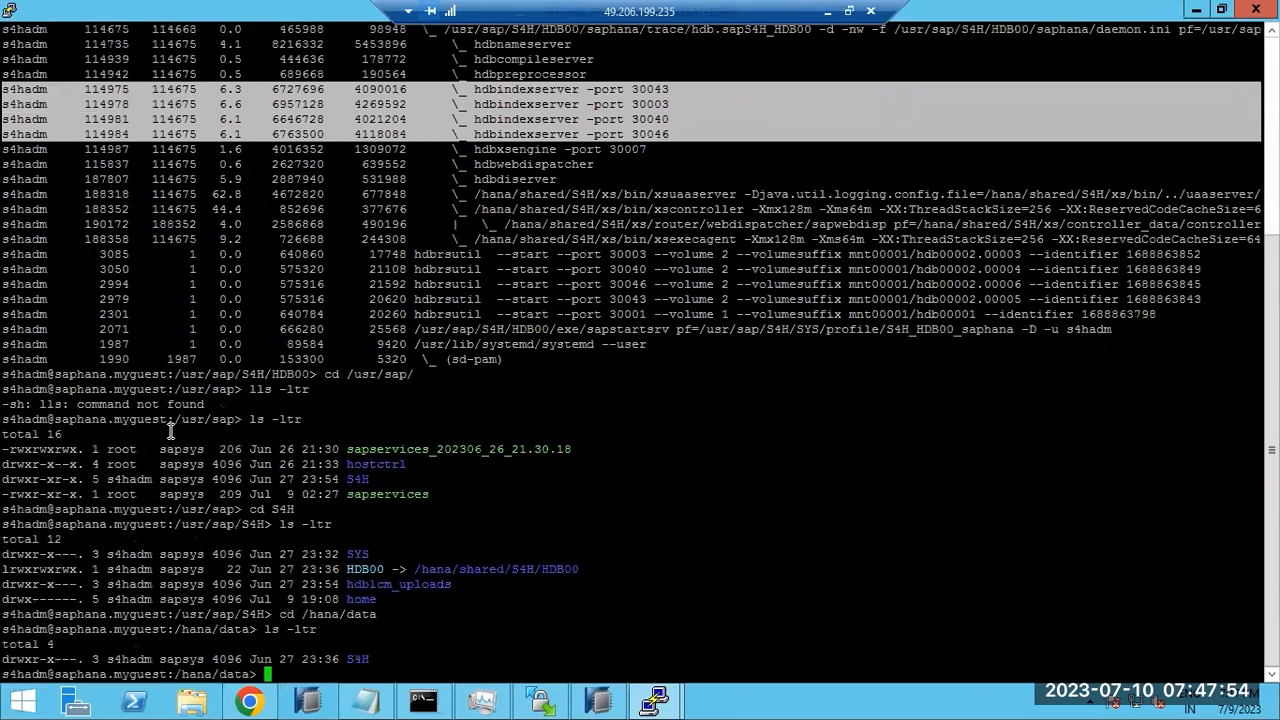
pyautogui.write('cd S4H')
pyautogui.press('Return')
pyautogui.write('ls -ltr')
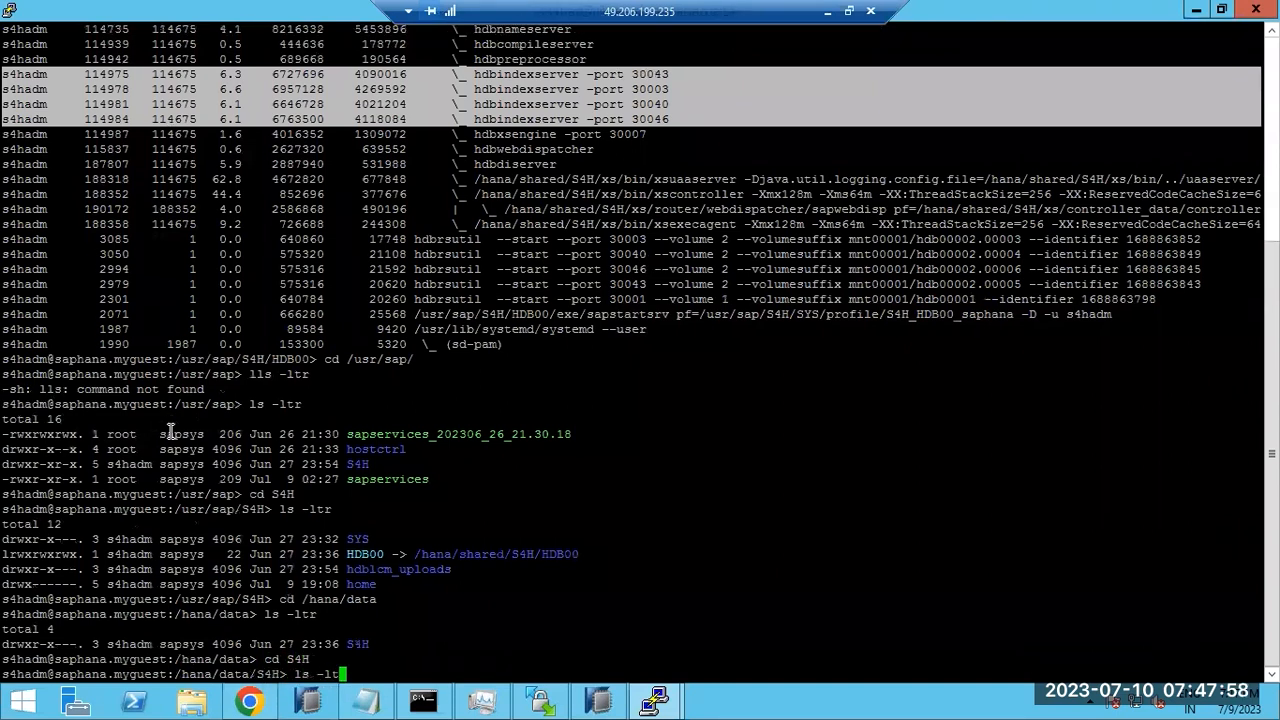
pyautogui.press('Return')
# Step: Change to /hana/shared and list its contents with ls -ltr
pyautogui.write('cd ')
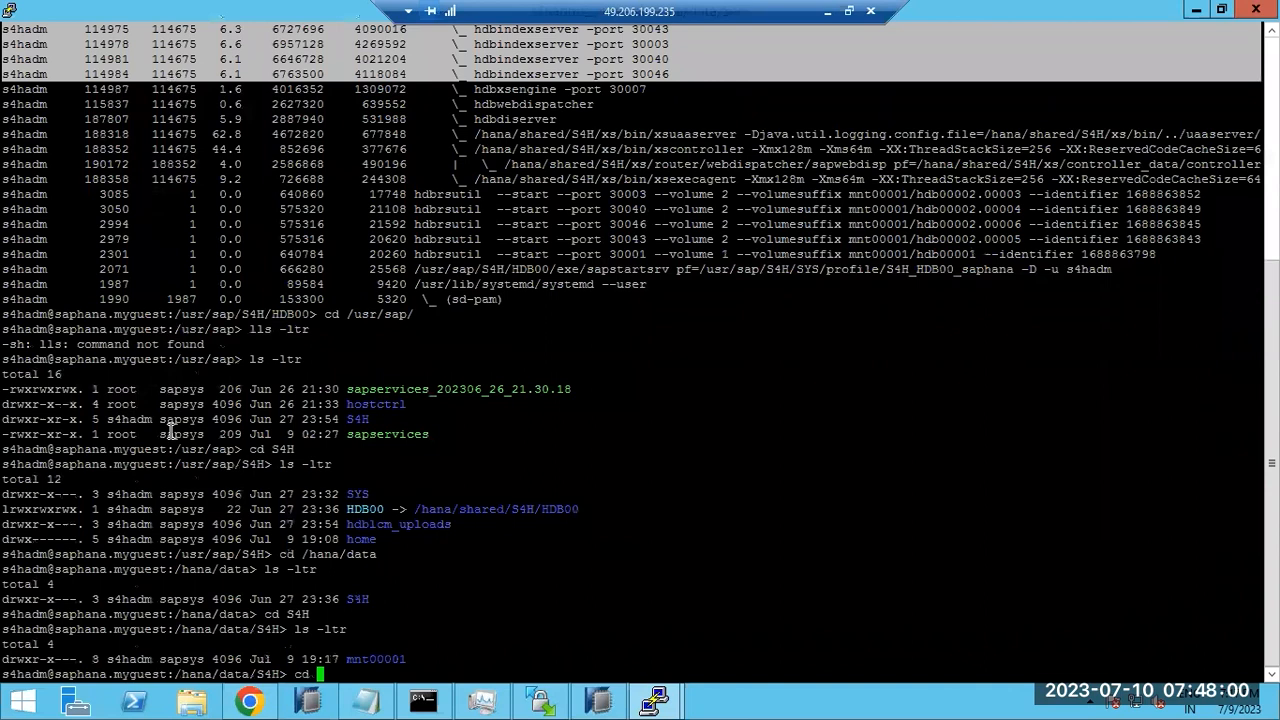
pyautogui.write('/hana/')
pyautogui.write('share')
pyautogui.write('d')
pyautogui.press('Return')
pyautogui.write('ls -ltr')
pyautogui.press('Return')
# Step: Enter the S4H directory under /hana/shared and list its contents with ls -ltr
pyautogui.write('cd')
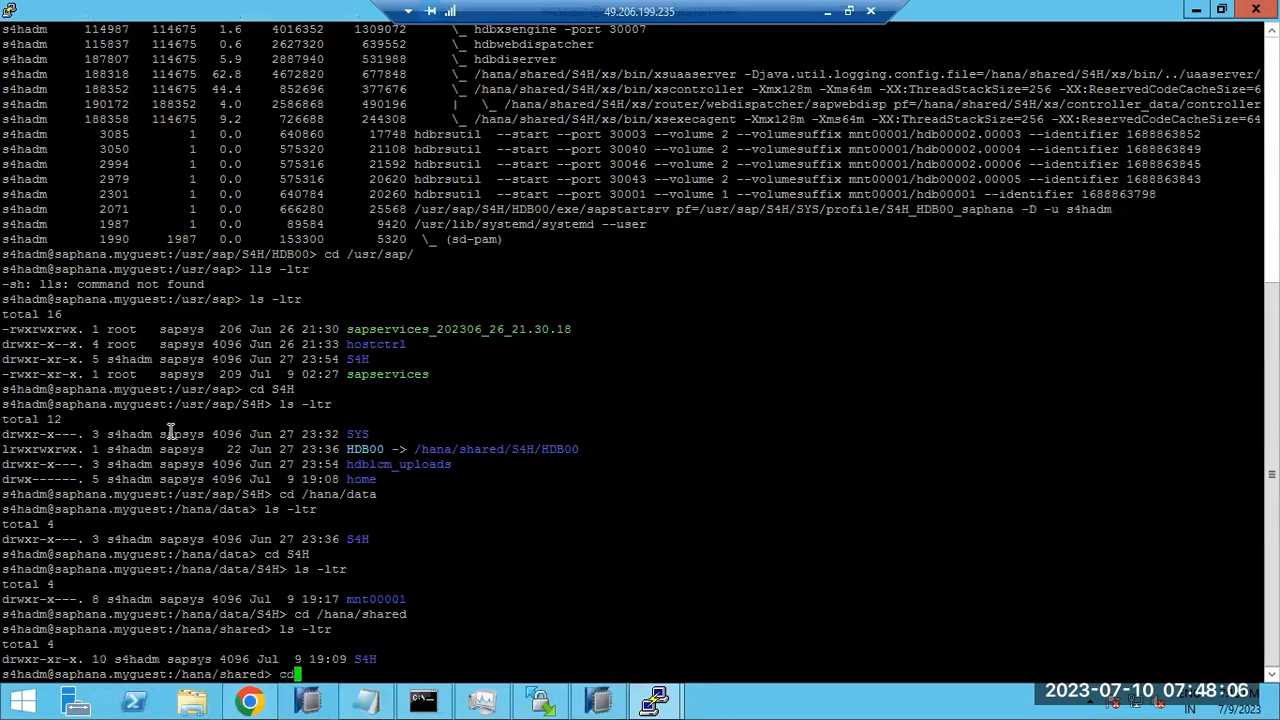
pyautogui.write(' S4H')
pyautogui.press('Return')
pyautogui.write('ls -ltr')
pyautogui.press('Return')
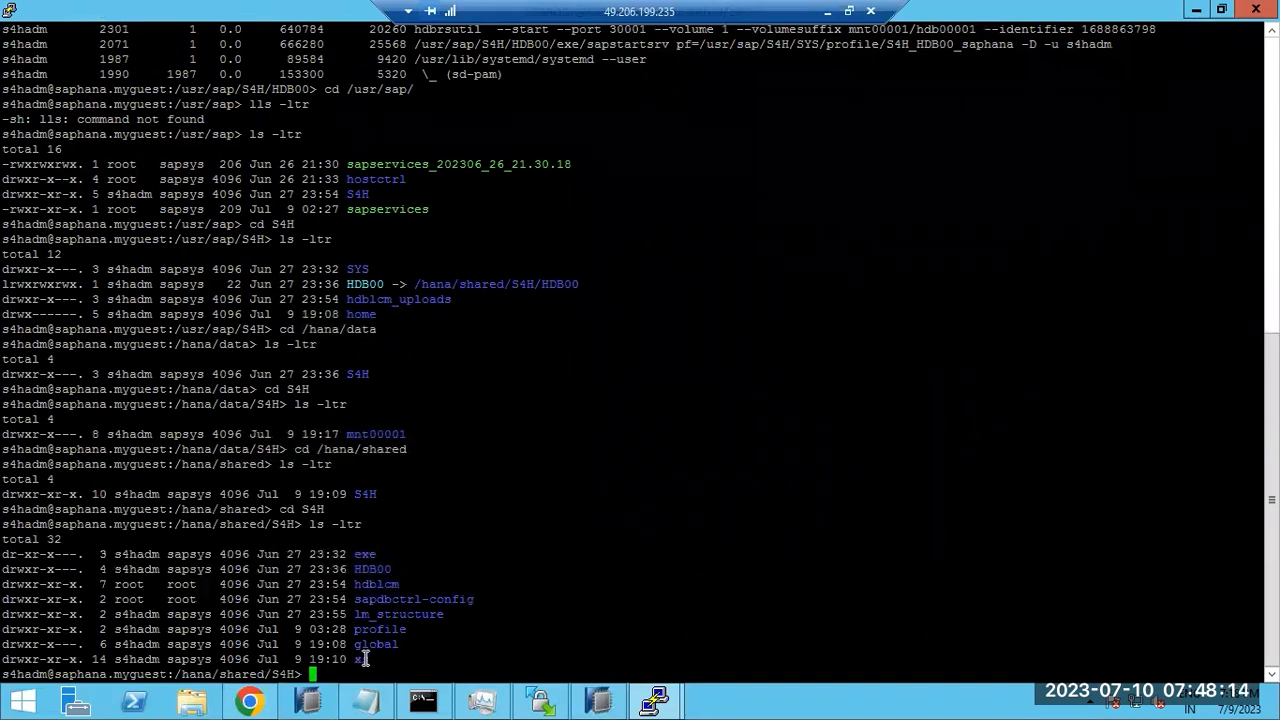
# Step: Enter the xs directory under /hana/shared/S4H and list its contents with ls -ltr
pyautogui.write('cd xs')
pyautogui.press('Return')
pyautogui.write('ls -ltr')
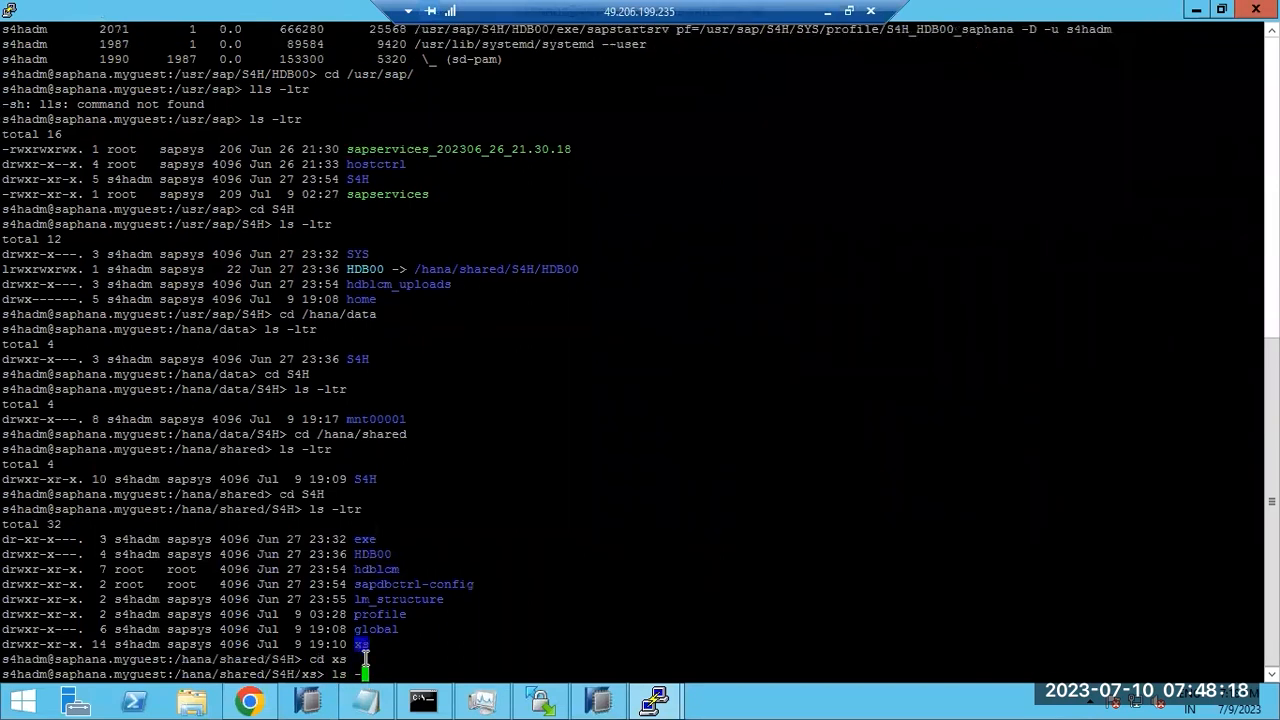
pyautogui.press('Return')
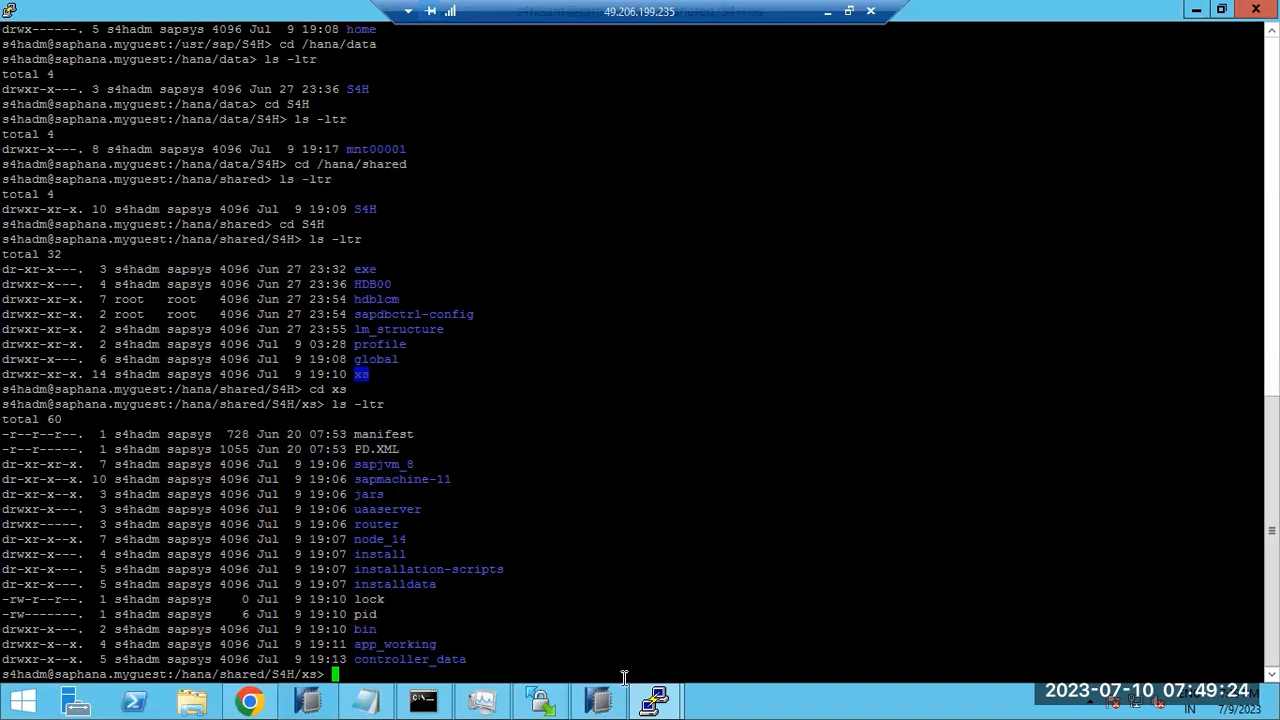
# Step: Check the installation terminal, highlight application deploy-service in the upload line, and return to the s4hadm terminal
pyautogui.click(660, 704)
pyautogui.click(585, 613)
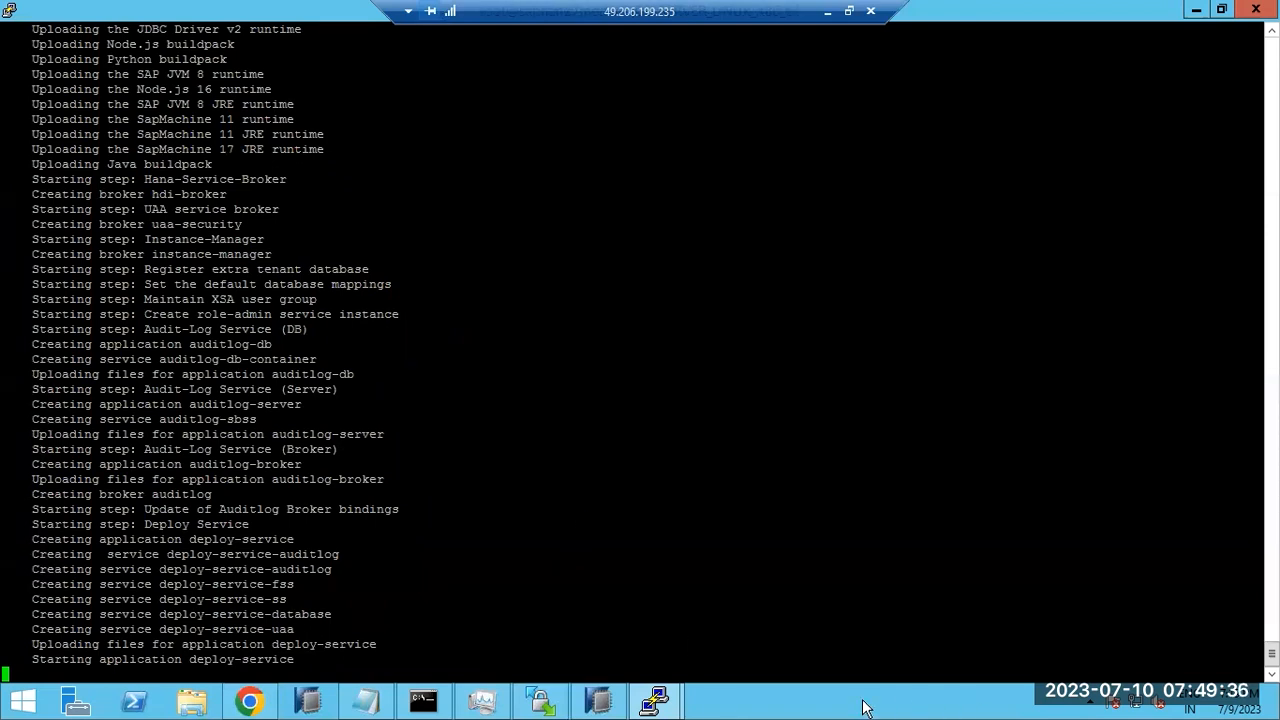
pyautogui.moveTo(190, 642); pyautogui.dragTo(370, 644)
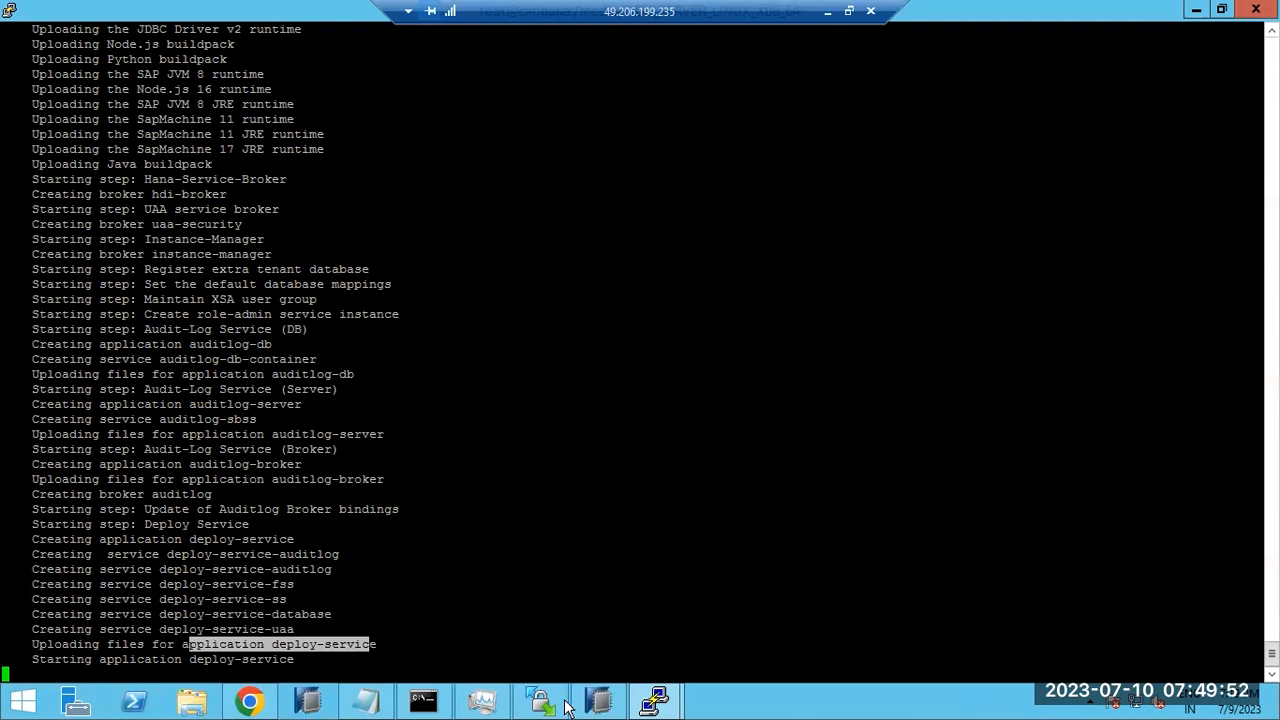
pyautogui.moveTo(655, 700)
pyautogui.click(748, 620)
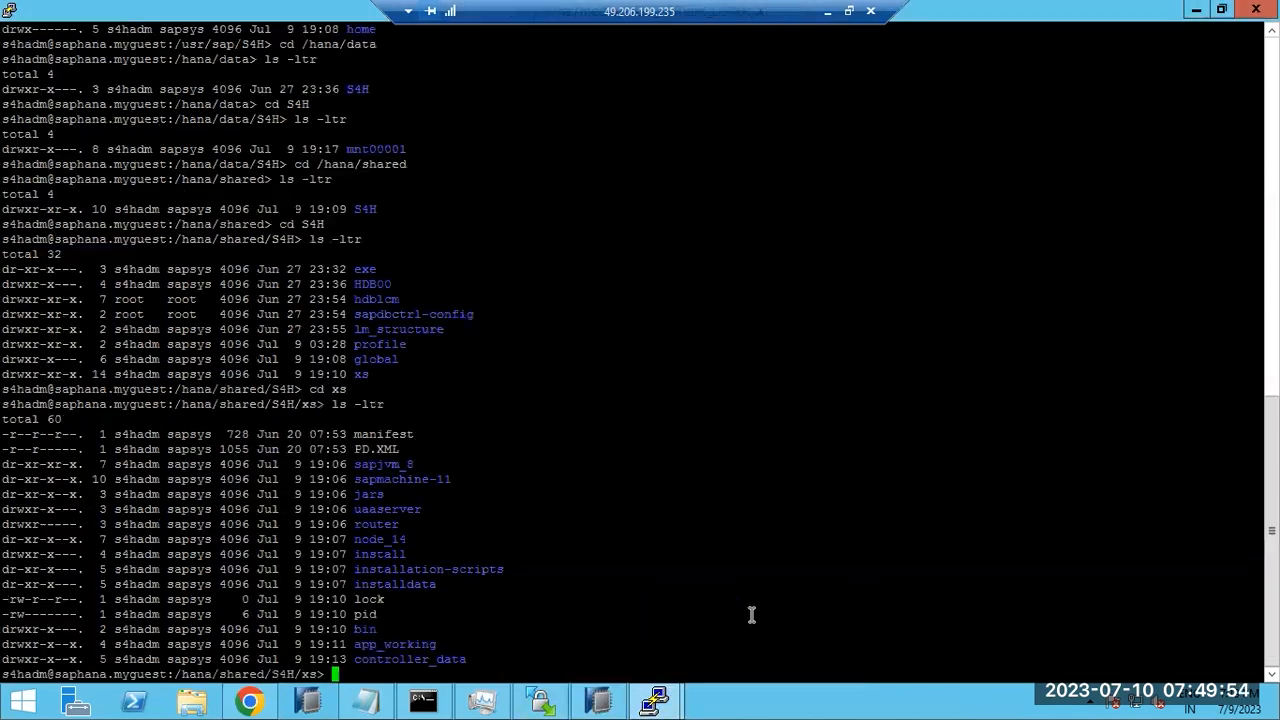
# Step: Switch to Paint and undo the connecting lines, rounded rectangles, small rectangle and bar, keeping only the large rectangle
pyautogui.hotkey('alt', 'Tab')
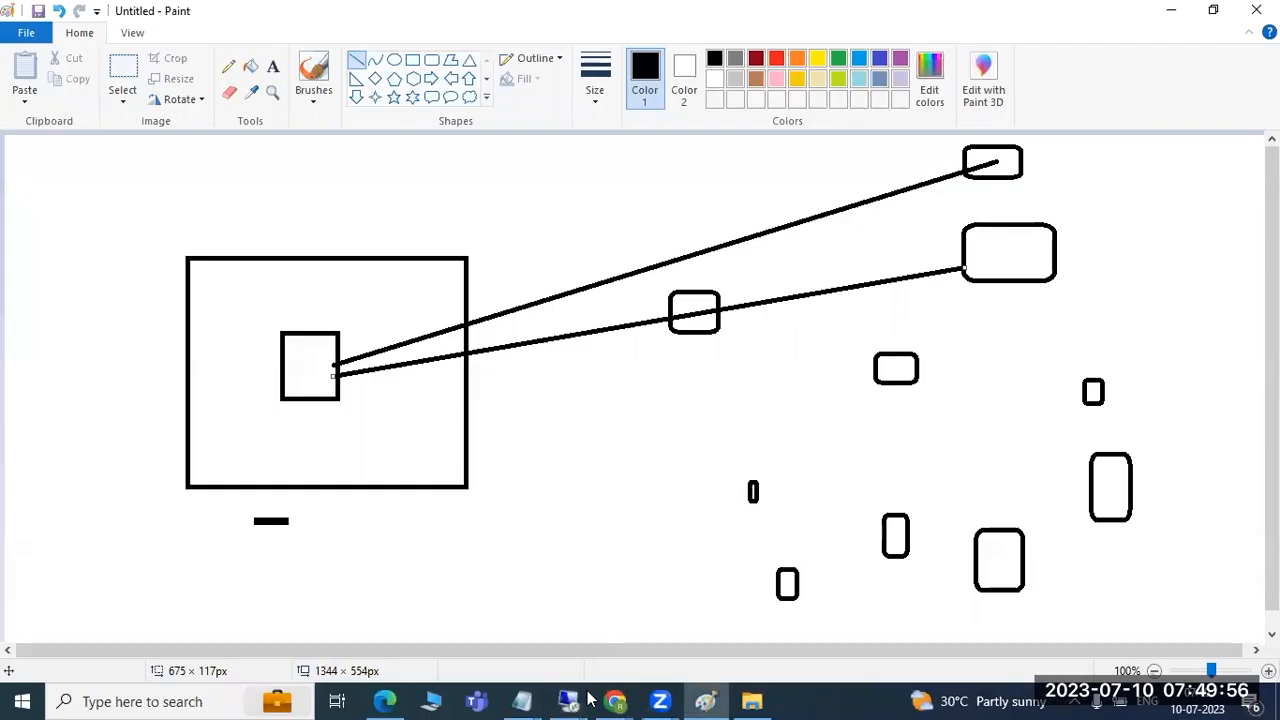
pyautogui.moveTo(520, 398); pyautogui.dragTo(600, 553)
pyautogui.hotkey('ctrl', 'z')
pyautogui.hotkey('ctrl', 'z')
pyautogui.hotkey('ctrl', 'z')
pyautogui.hotkey('ctrl', 'z')
pyautogui.hotkey('ctrl', 'z')
pyautogui.hotkey('ctrl', 'z')
pyautogui.hotkey('ctrl', 'z')
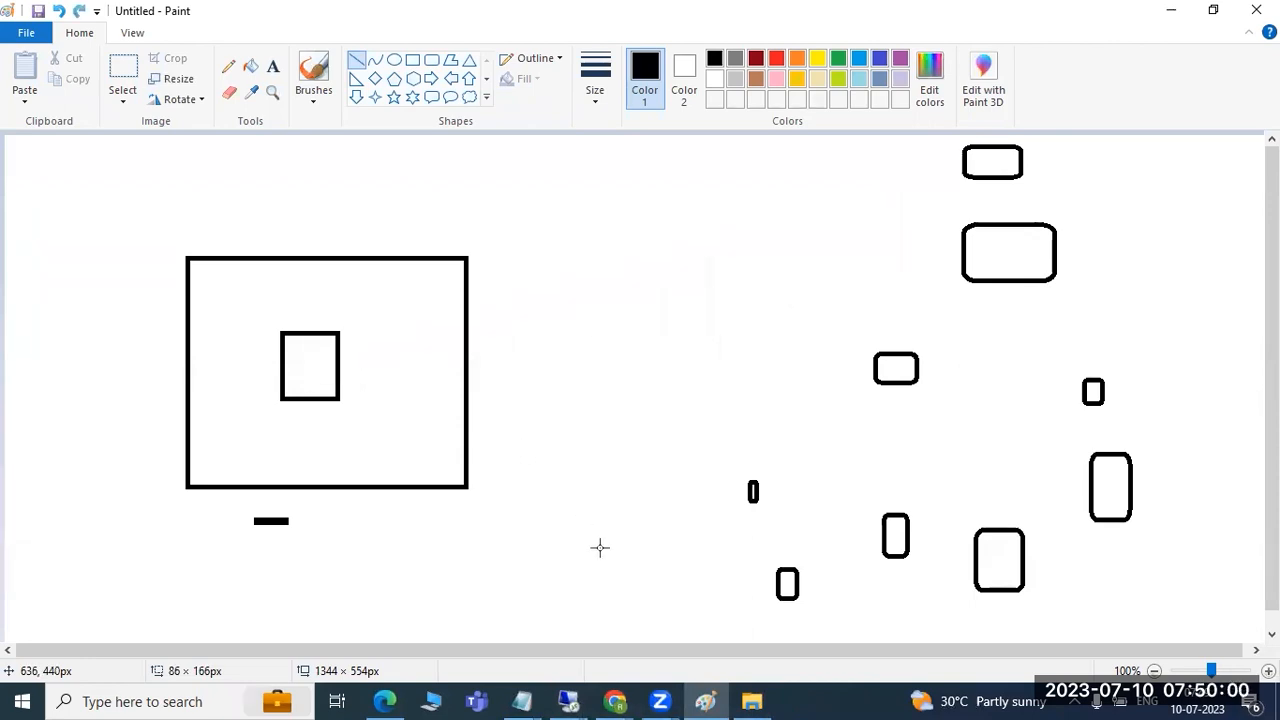
pyautogui.hotkey('ctrl', 'z')
pyautogui.hotkey('ctrl', 'z')
pyautogui.hotkey('ctrl', 'z')
pyautogui.hotkey('ctrl', 'z')
pyautogui.hotkey('ctrl', 'z')
pyautogui.hotkey('ctrl', 'z')
pyautogui.hotkey('ctrl', 'z')
pyautogui.hotkey('ctrl', 'z')
pyautogui.hotkey('ctrl', 'z')
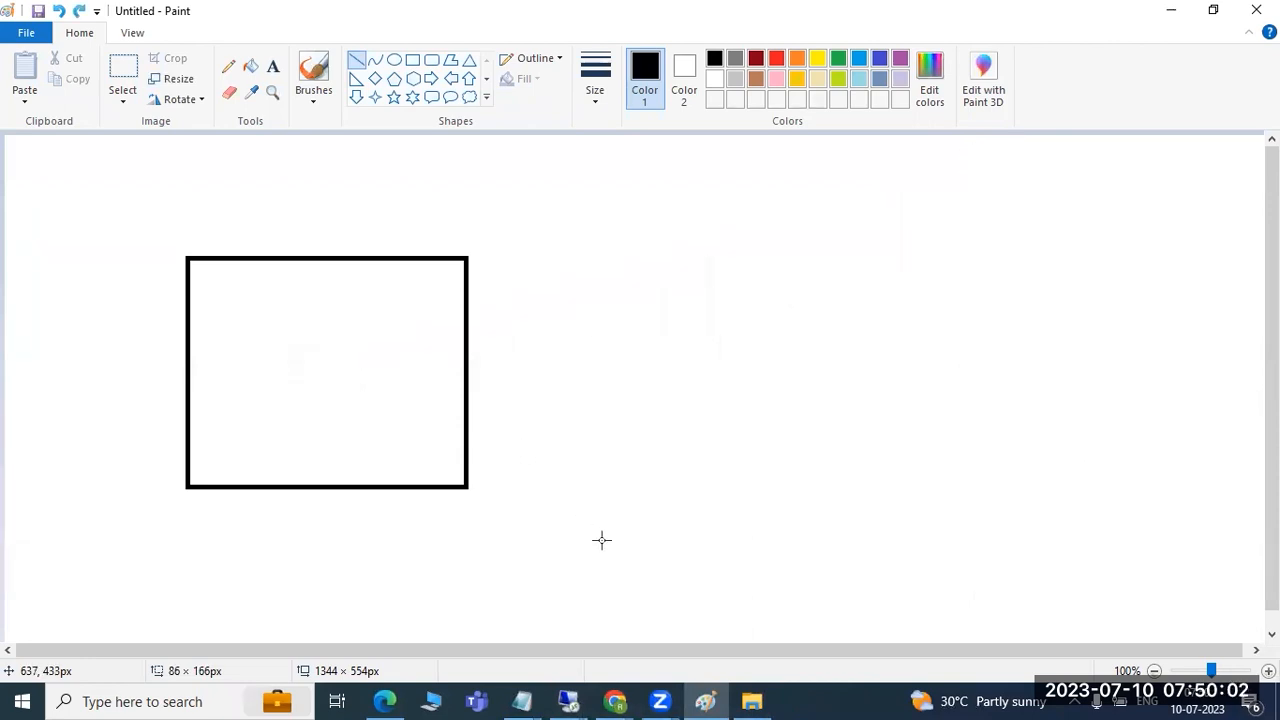
# Step: Switch from Paint to the remote desktop session and bring the root installation terminal to the front
pyautogui.moveTo(568, 701)
pyautogui.click(611, 630)
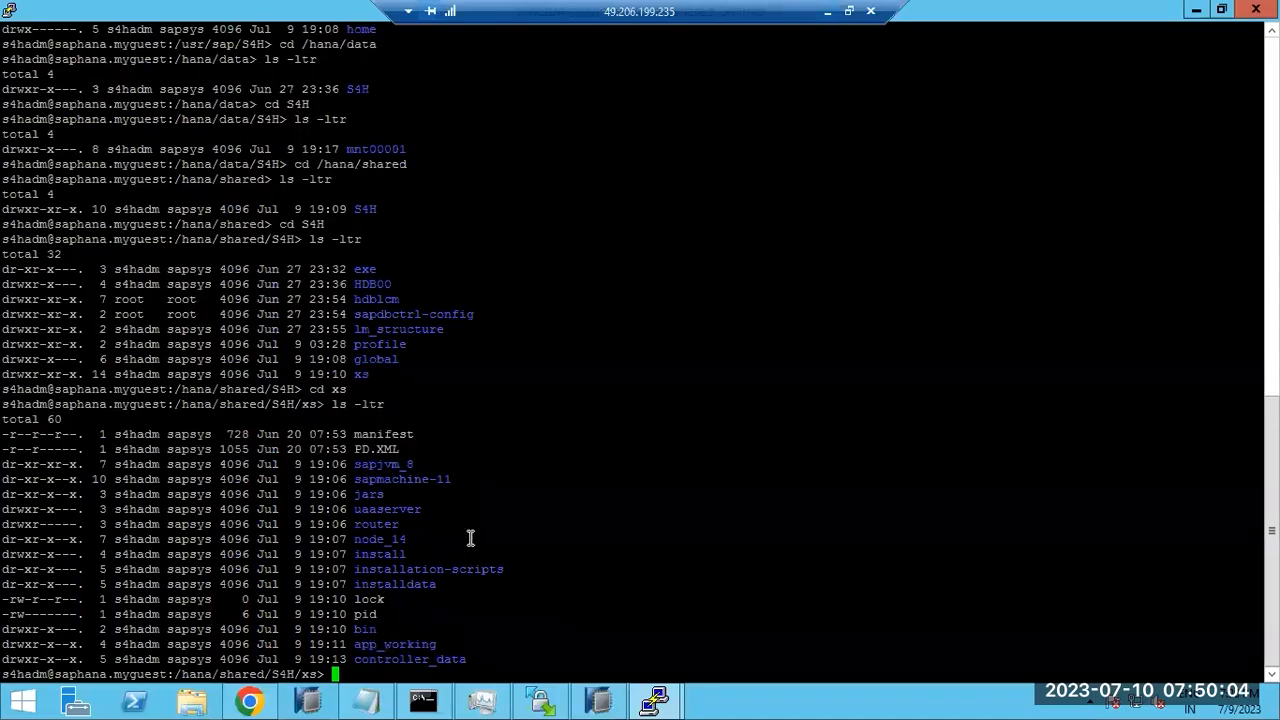
pyautogui.moveTo(655, 700)
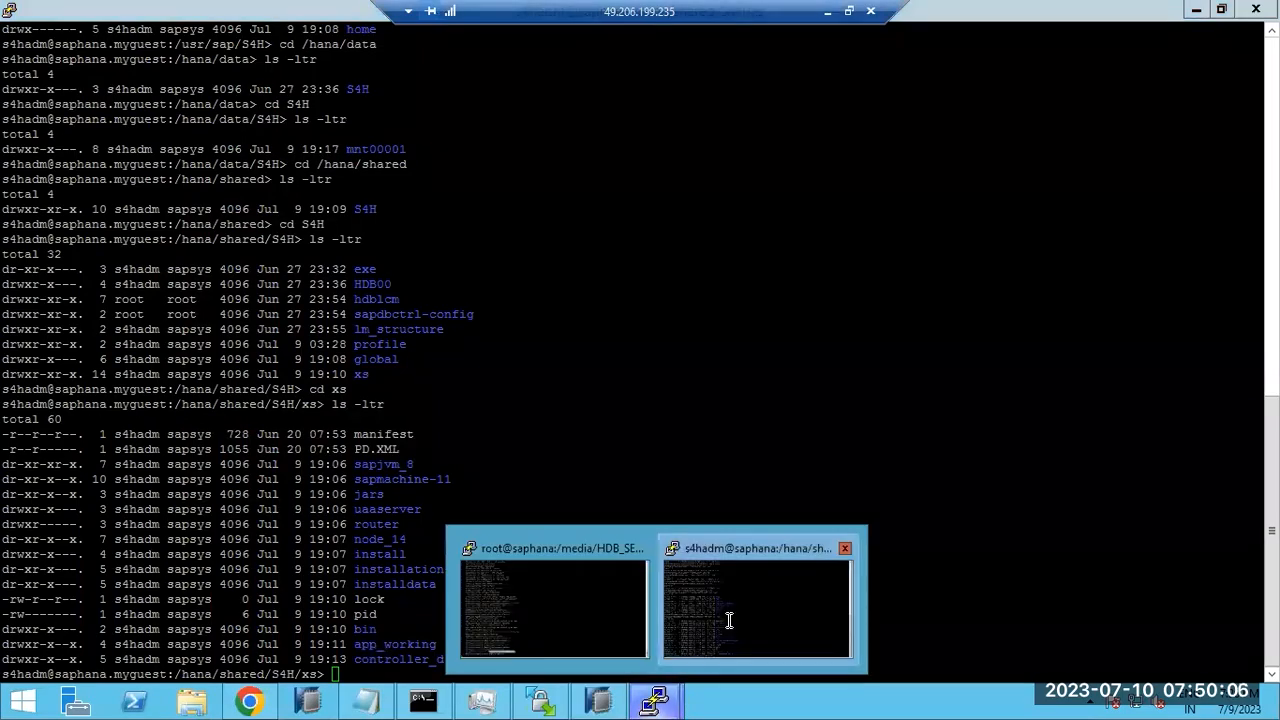
pyautogui.click(735, 620)
pyautogui.moveTo(655, 700)
pyautogui.click(590, 624)
pyautogui.click(566, 576)
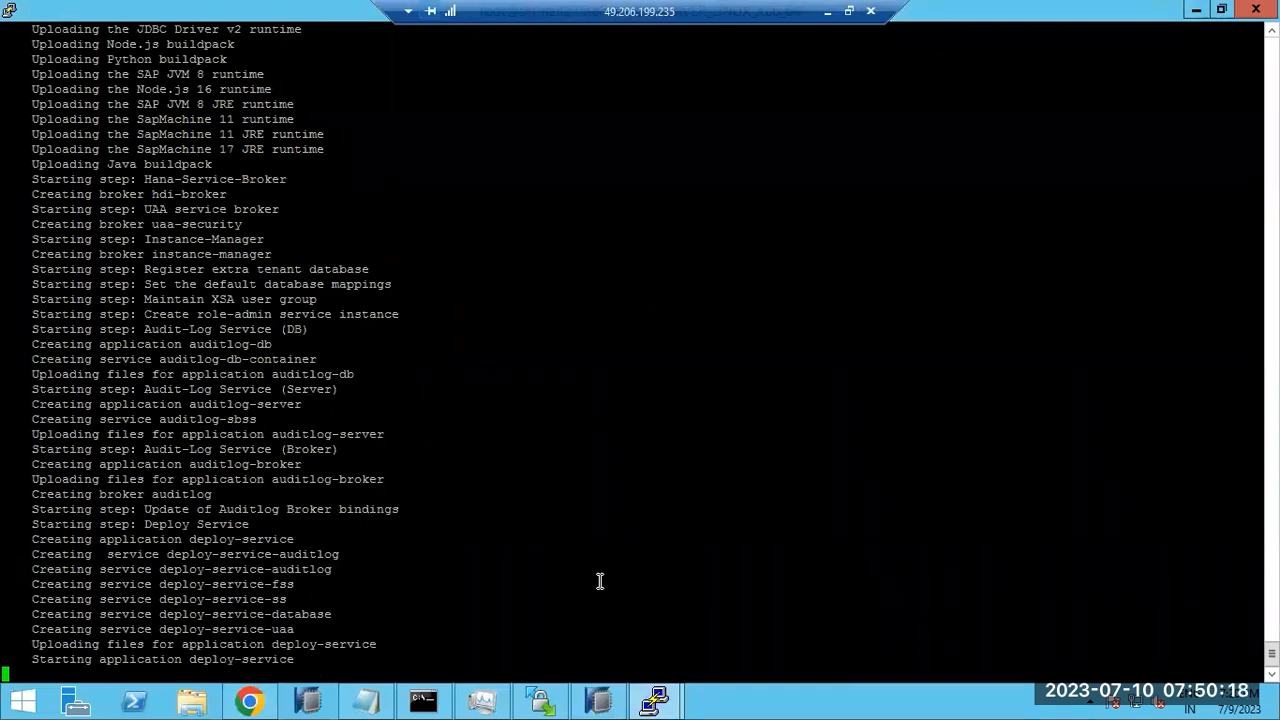
# Step: Review the hdblcm log from the software component summary through the XS Advanced installation steps to the latest line
pyautogui.scroll(7, 285, 428)
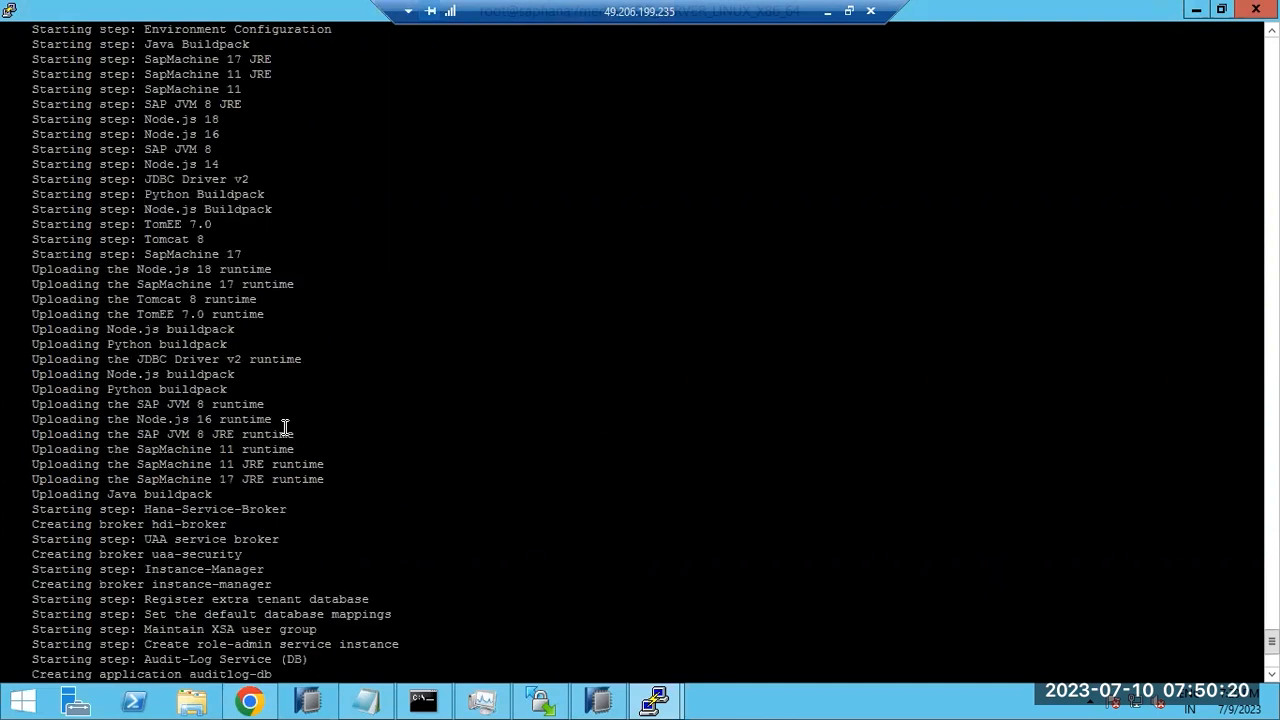
pyautogui.scroll(7, 286, 424)
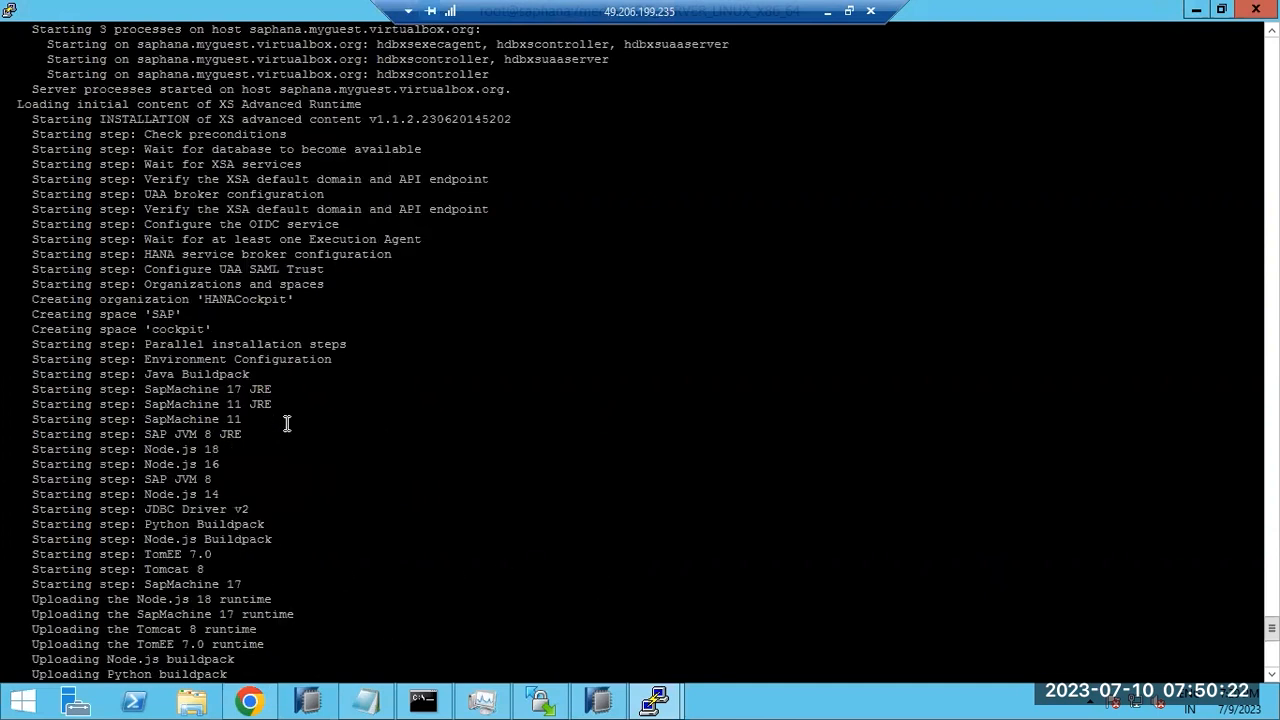
pyautogui.scroll(7, 286, 424)
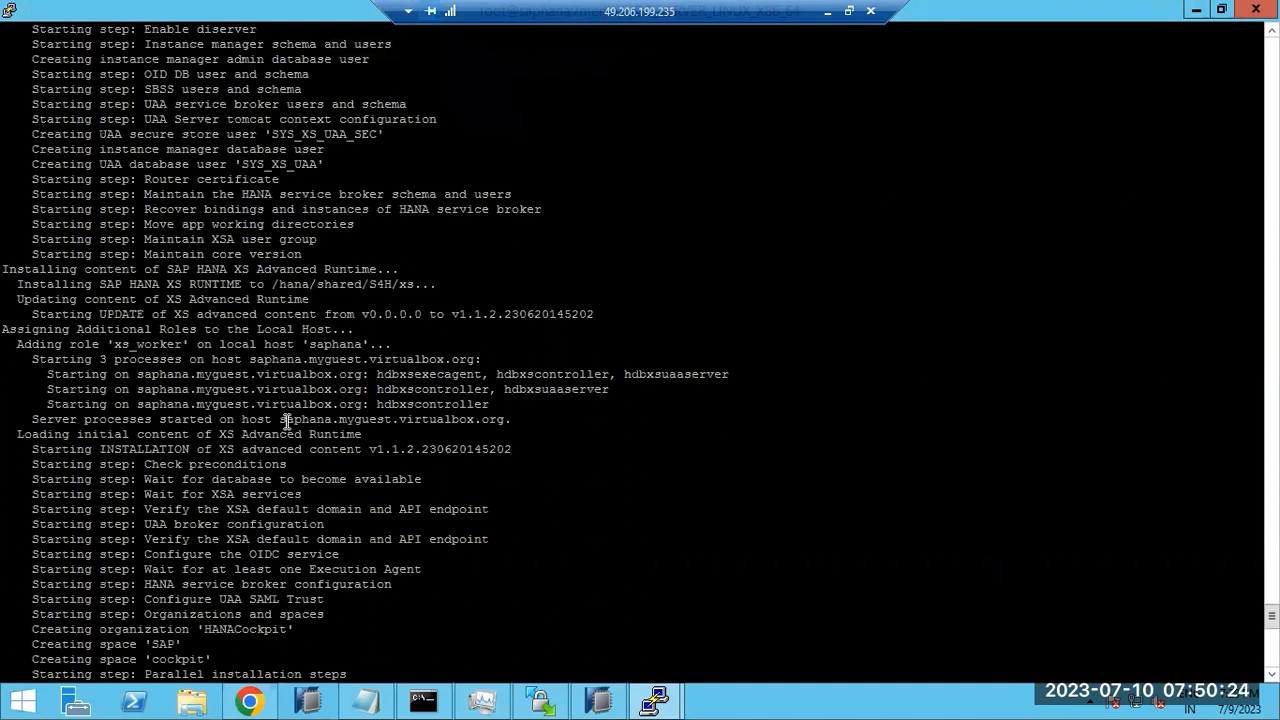
pyautogui.scroll(-7, 286, 421)
pyautogui.scroll(-7, 288, 420)
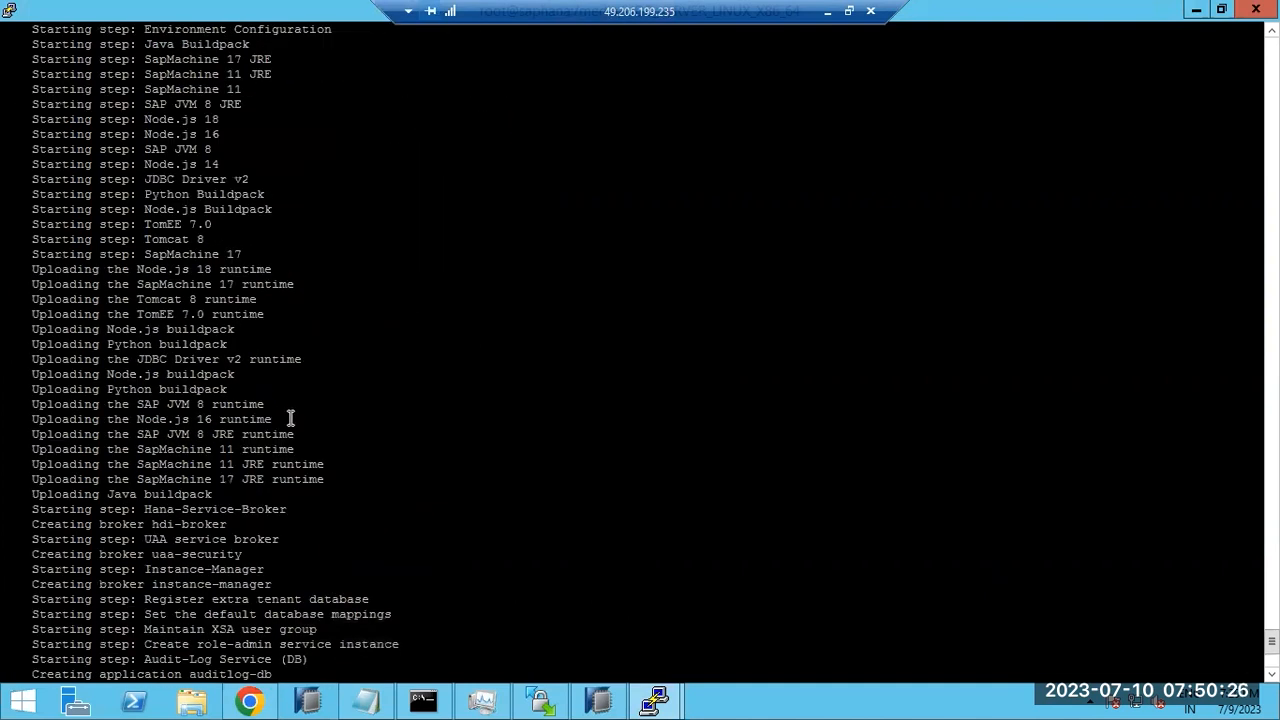
pyautogui.scroll(8, 290, 418)
pyautogui.scroll(7, 291, 418)
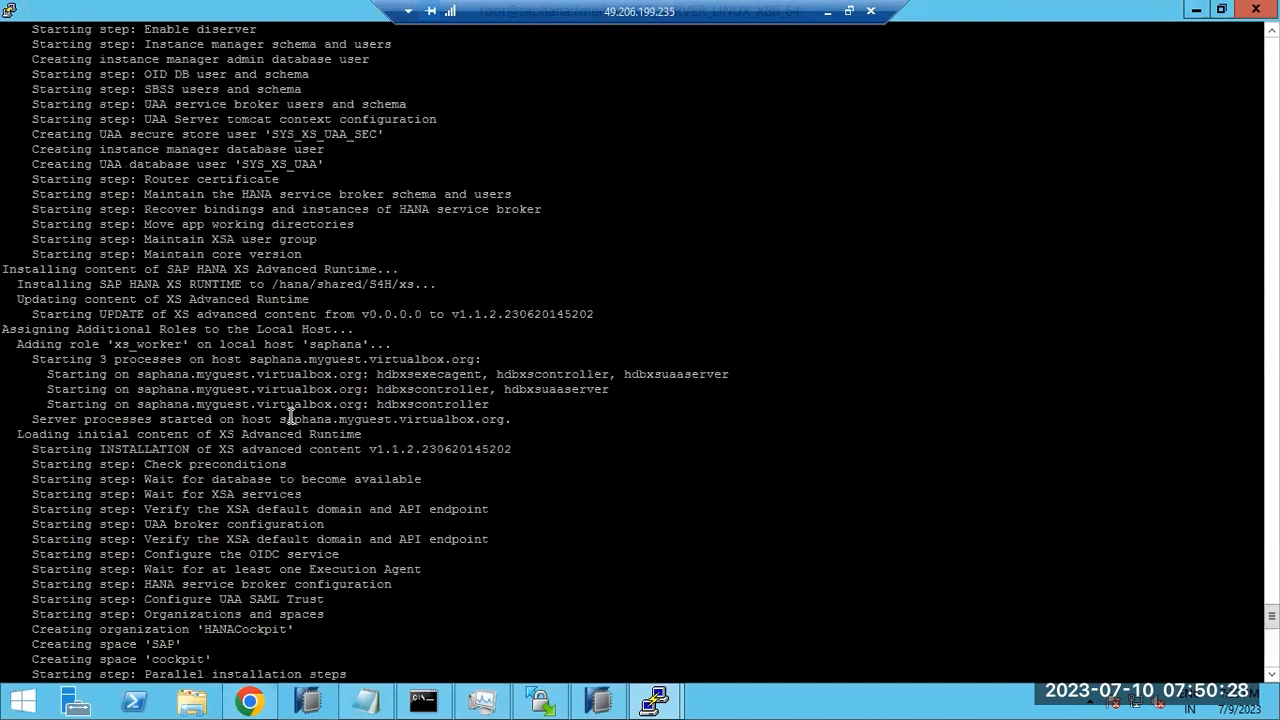
pyautogui.scroll(17, 291, 418)
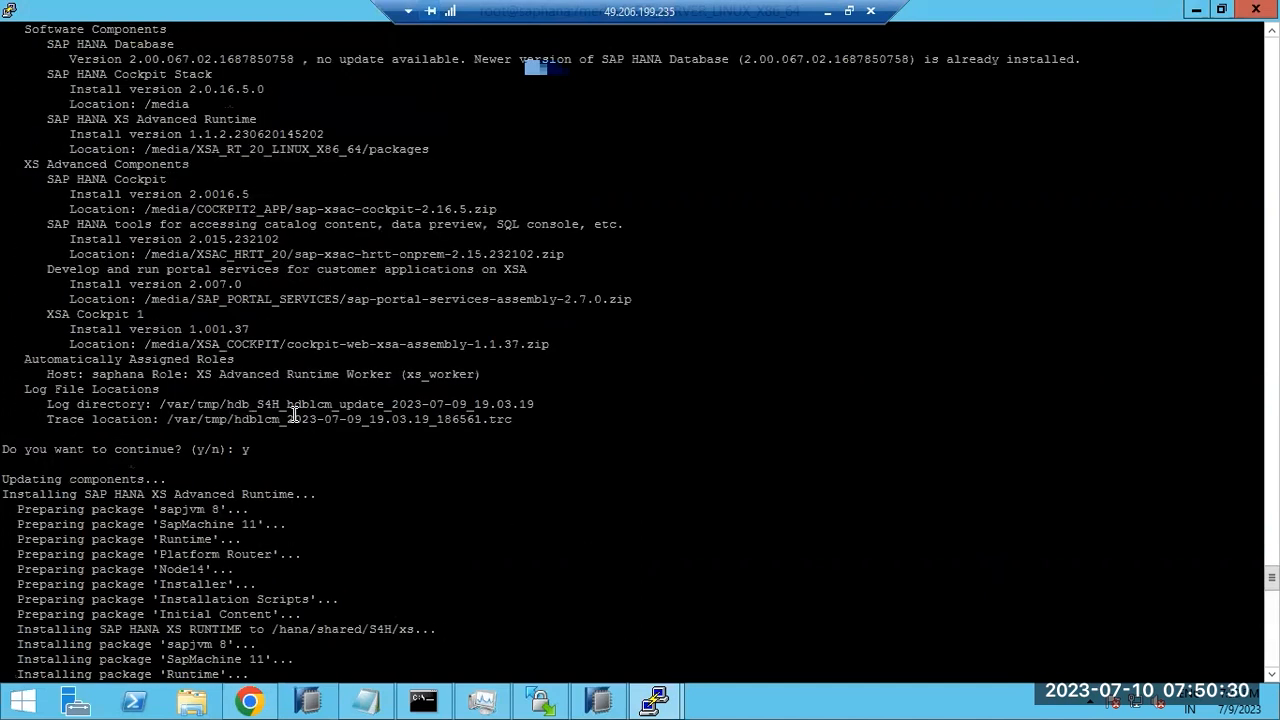
pyautogui.scroll(-20, 296, 414)
pyautogui.scroll(-14, 296, 414)
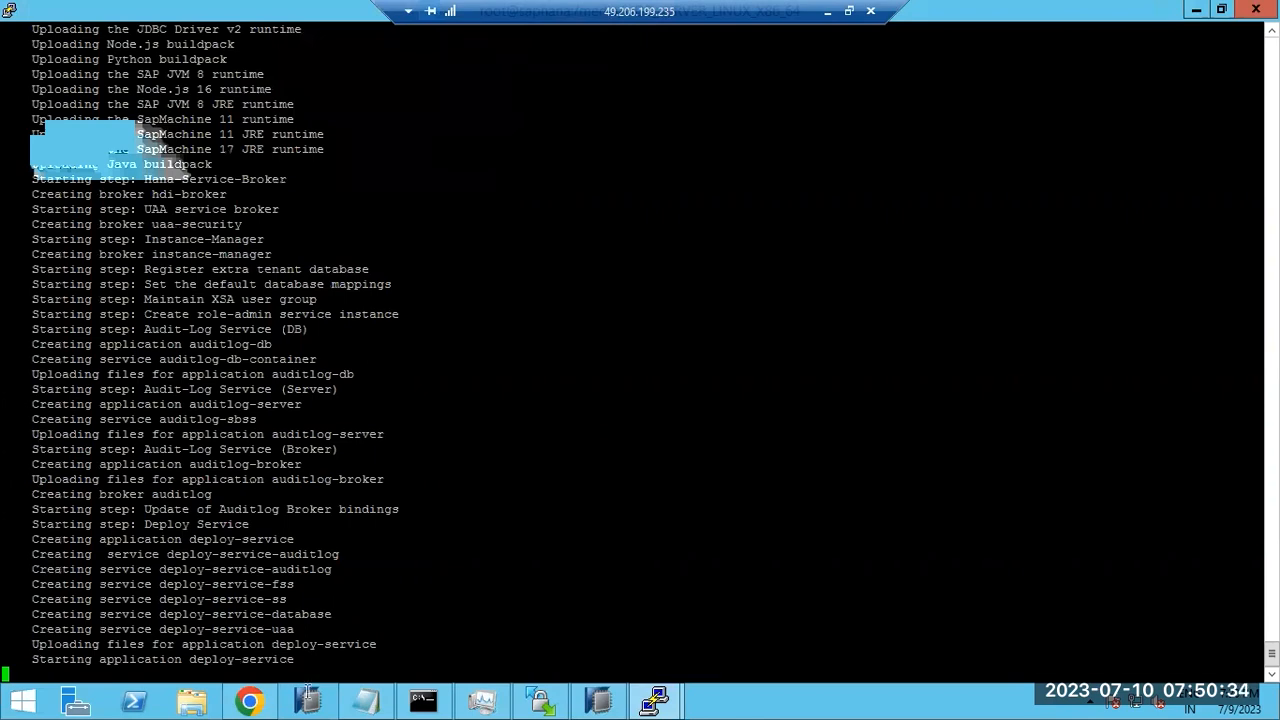
# Step: Close the downloads bar in Chrome, minimize the remote session and undo the remaining large rectangle in Paint
pyautogui.click(250, 703)
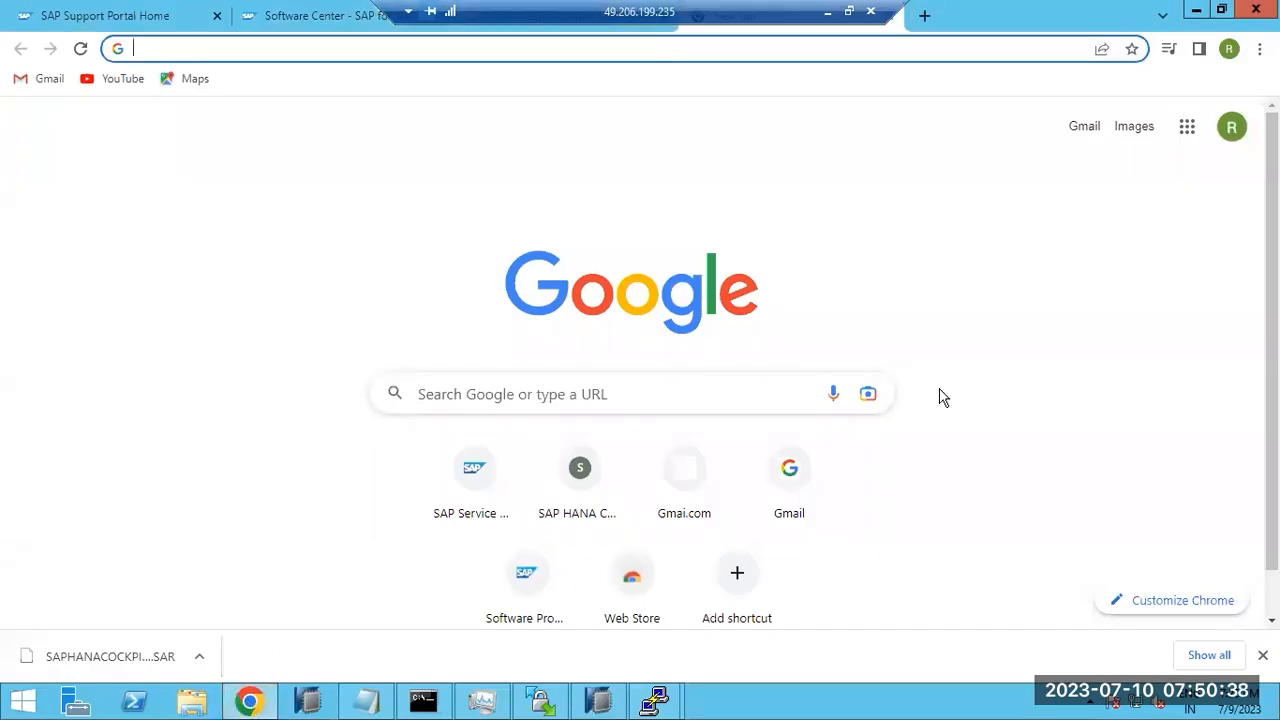
pyautogui.click(1262, 655)
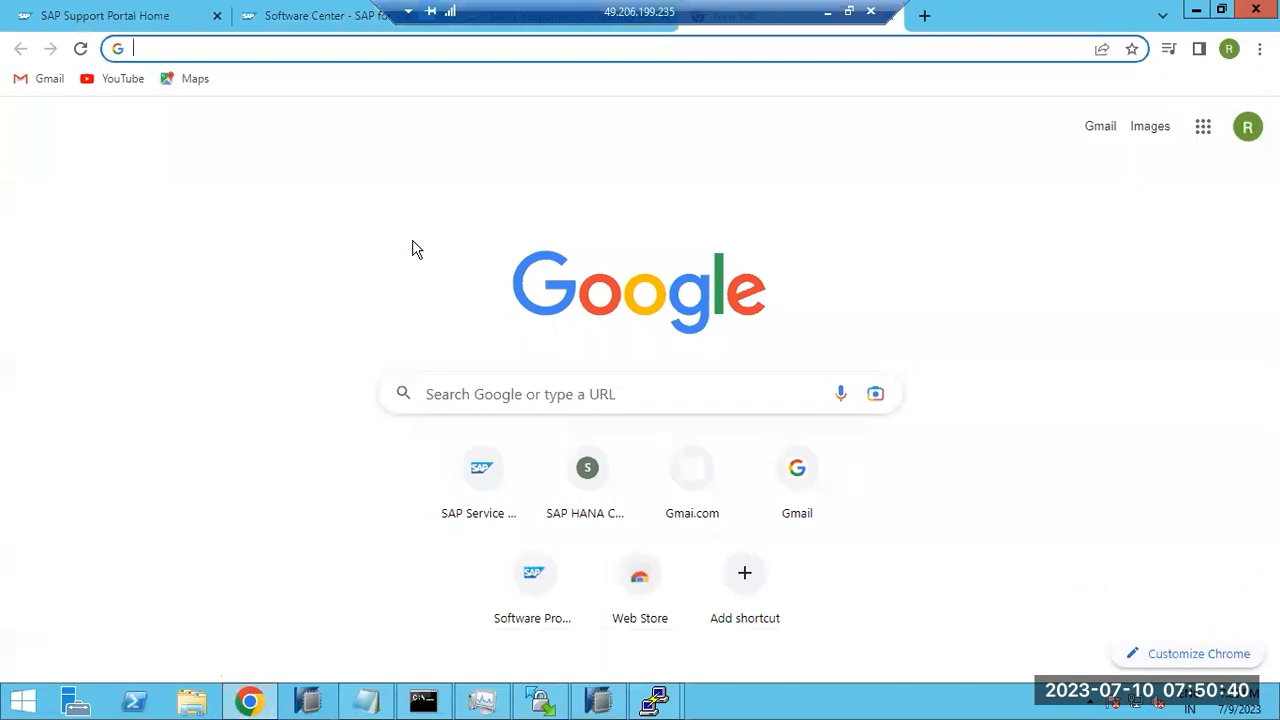
pyautogui.click(828, 12)
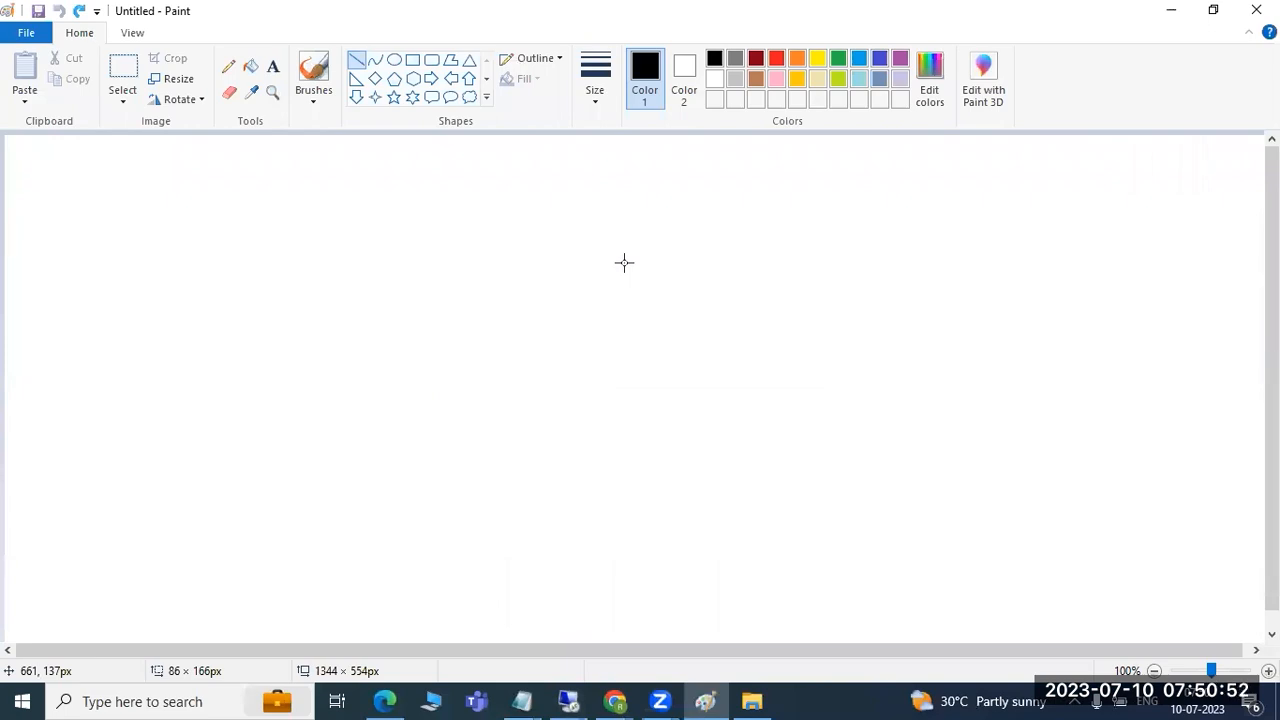
# Step: Switch back to the remote session and check both the s4hadm terminal and the root installation terminal for progress
pyautogui.click(568, 701)
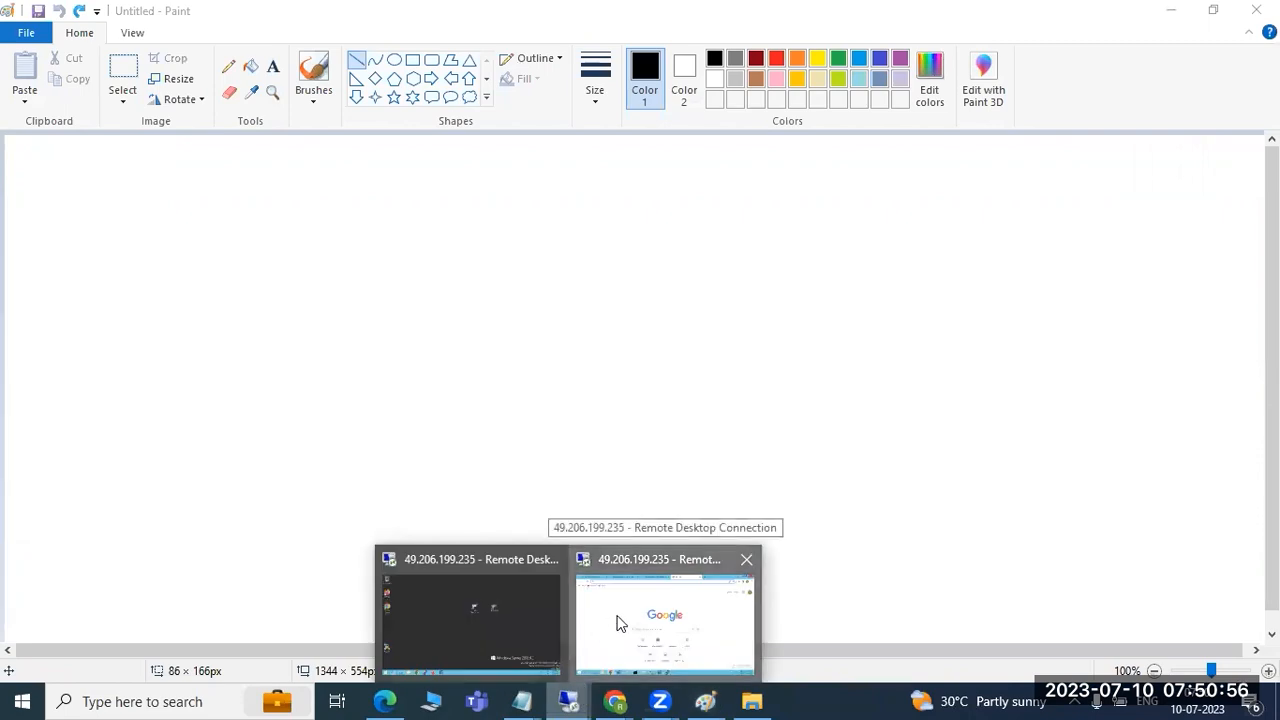
pyautogui.click(615, 622)
pyautogui.click(655, 700)
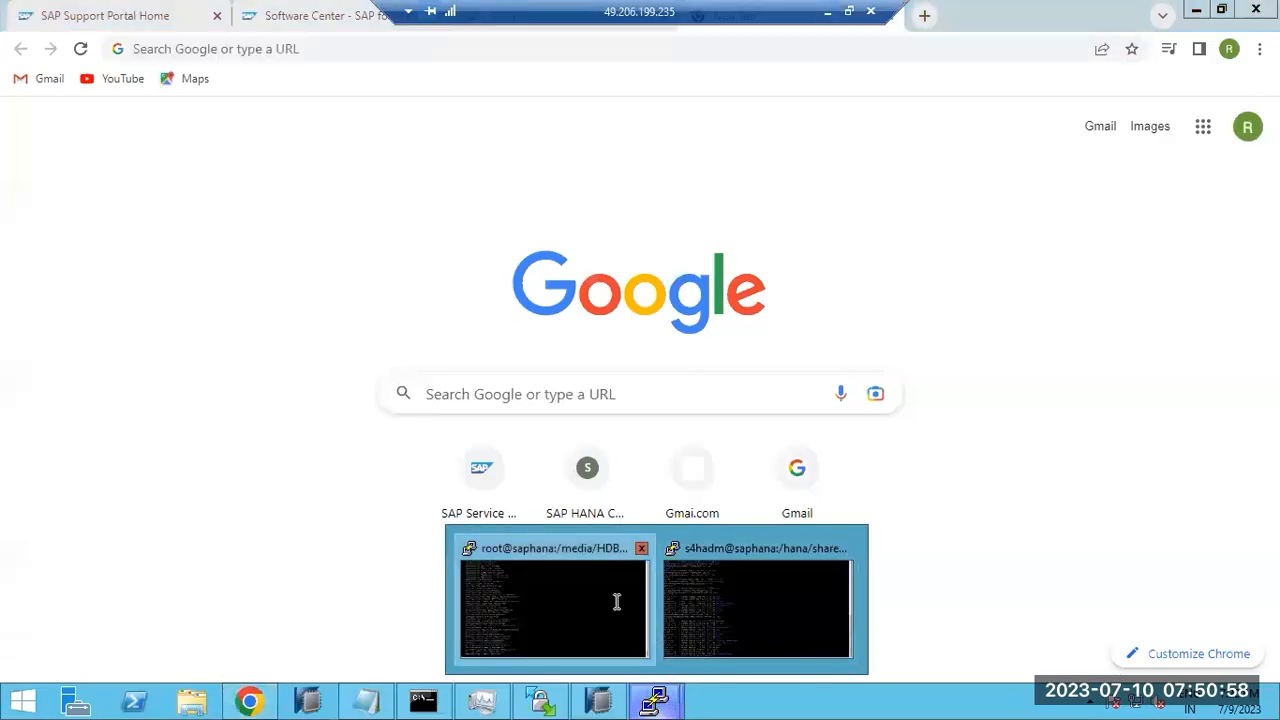
pyautogui.click(615, 601)
pyautogui.moveTo(652, 700)
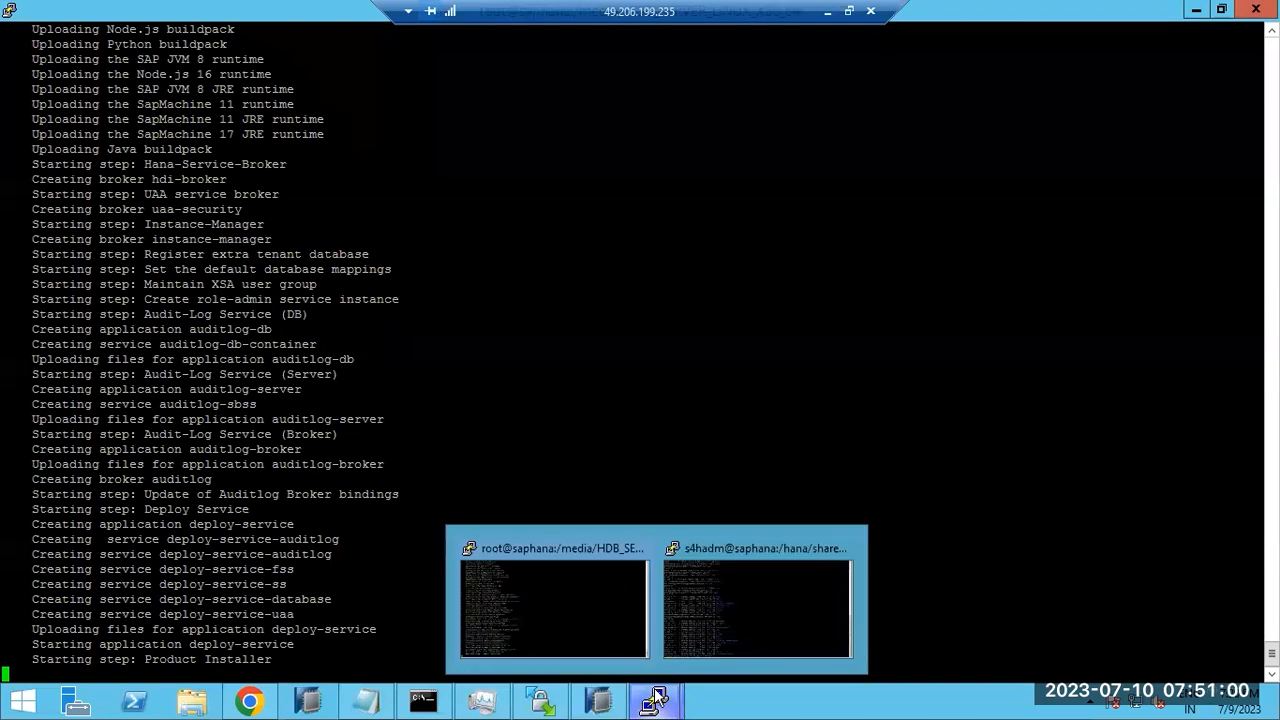
pyautogui.click(742, 598)
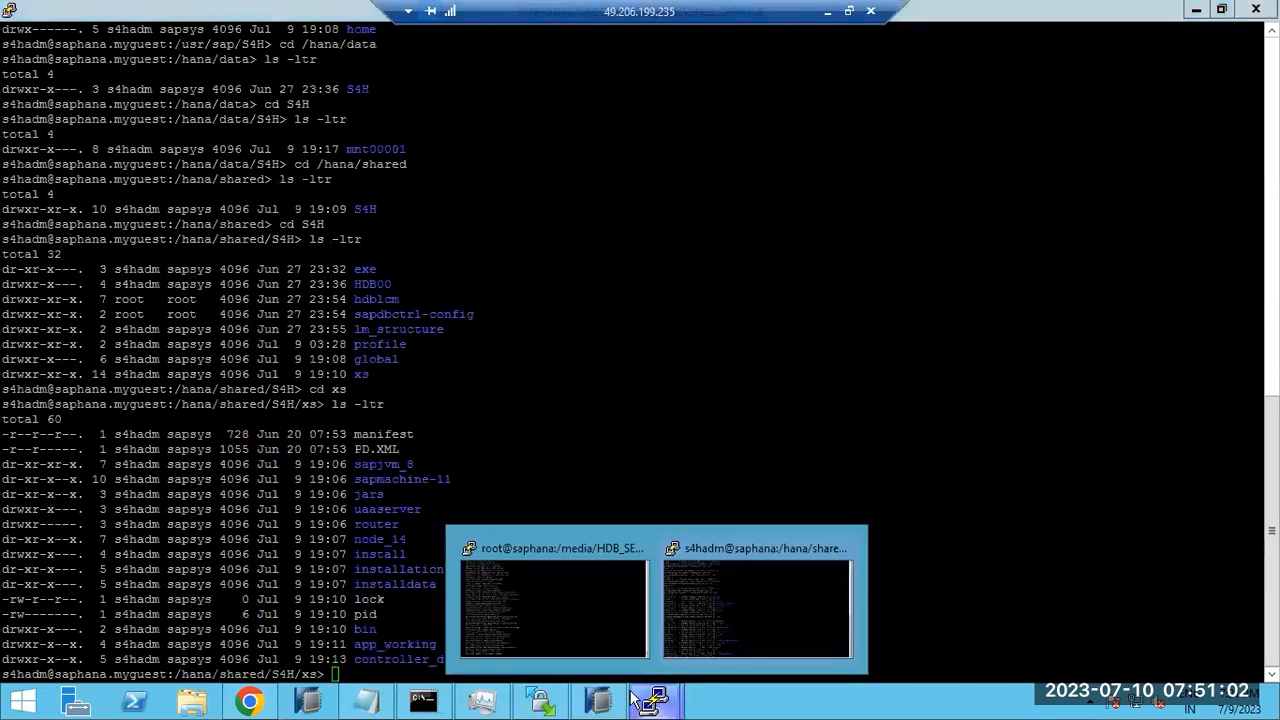
pyautogui.click(465, 592)
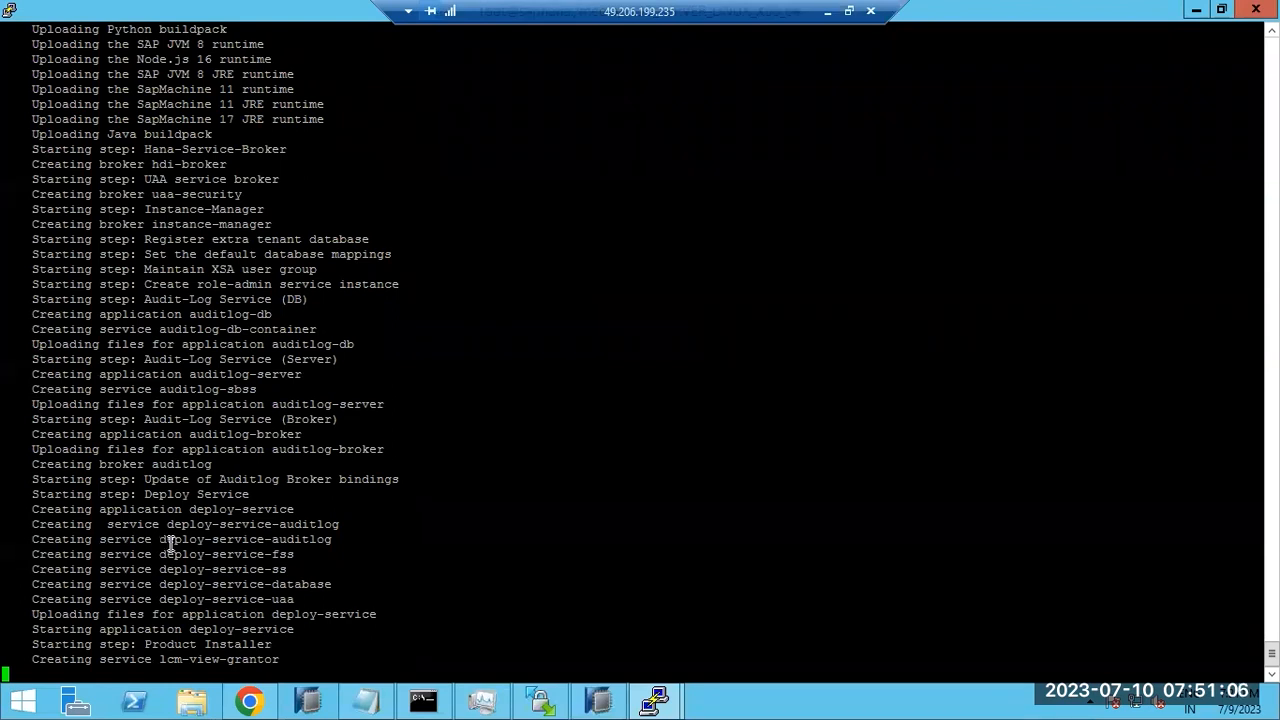
# Step: Highlight the deploy-service, lcm-view-grantor and broker and audit-log creation lines in the installation output
pyautogui.moveTo(159, 541); pyautogui.dragTo(253, 553)
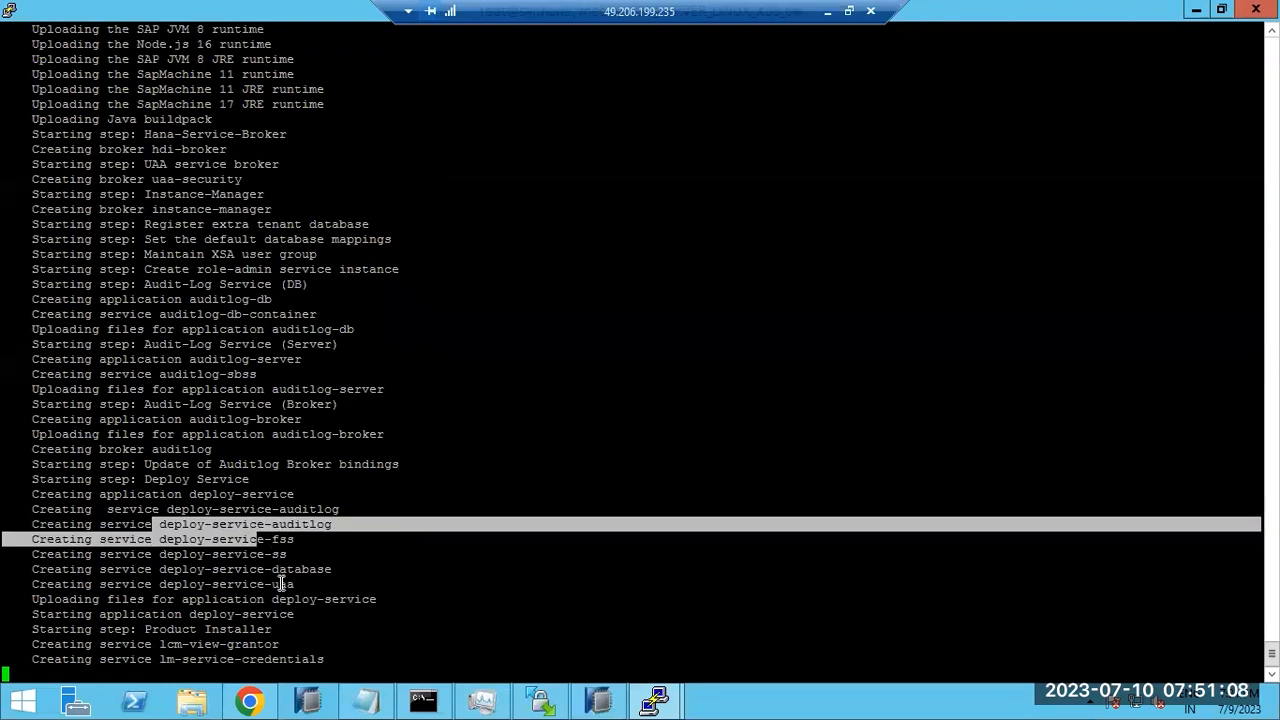
pyautogui.moveTo(285, 600); pyautogui.dragTo(315, 599)
pyautogui.moveTo(230, 629); pyautogui.dragTo(217, 636)
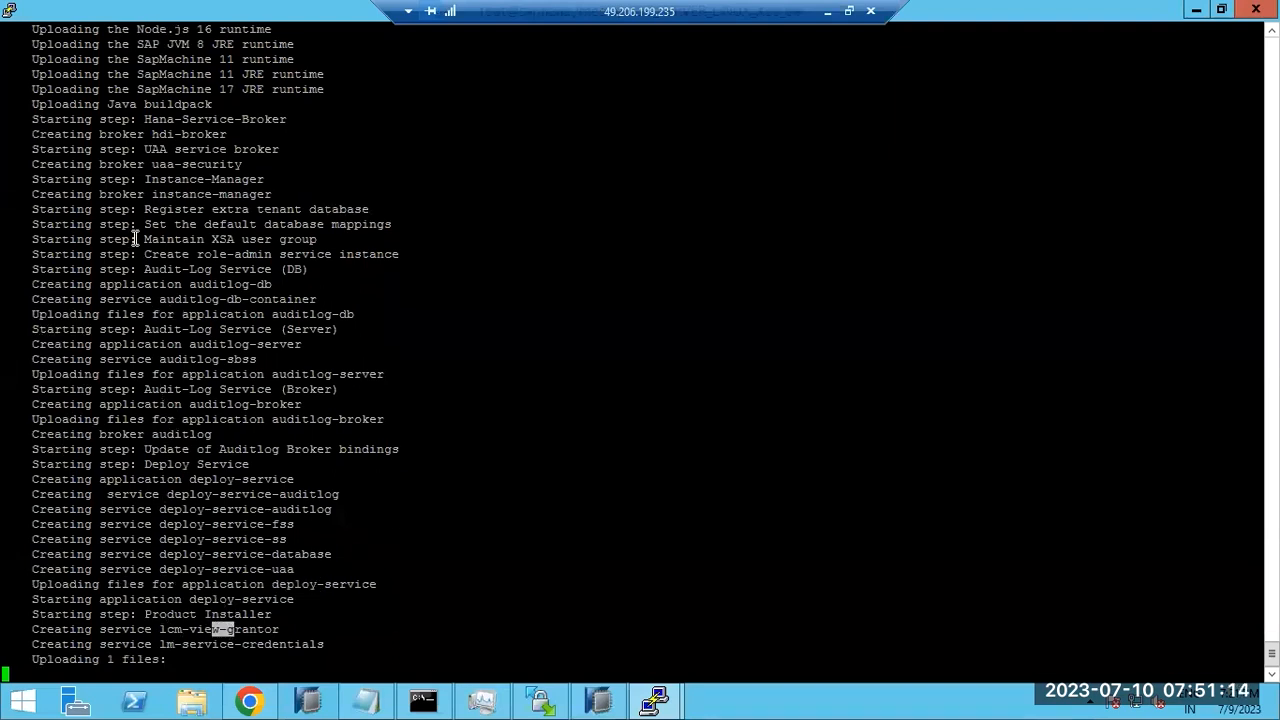
pyautogui.moveTo(89, 135); pyautogui.dragTo(244, 419)
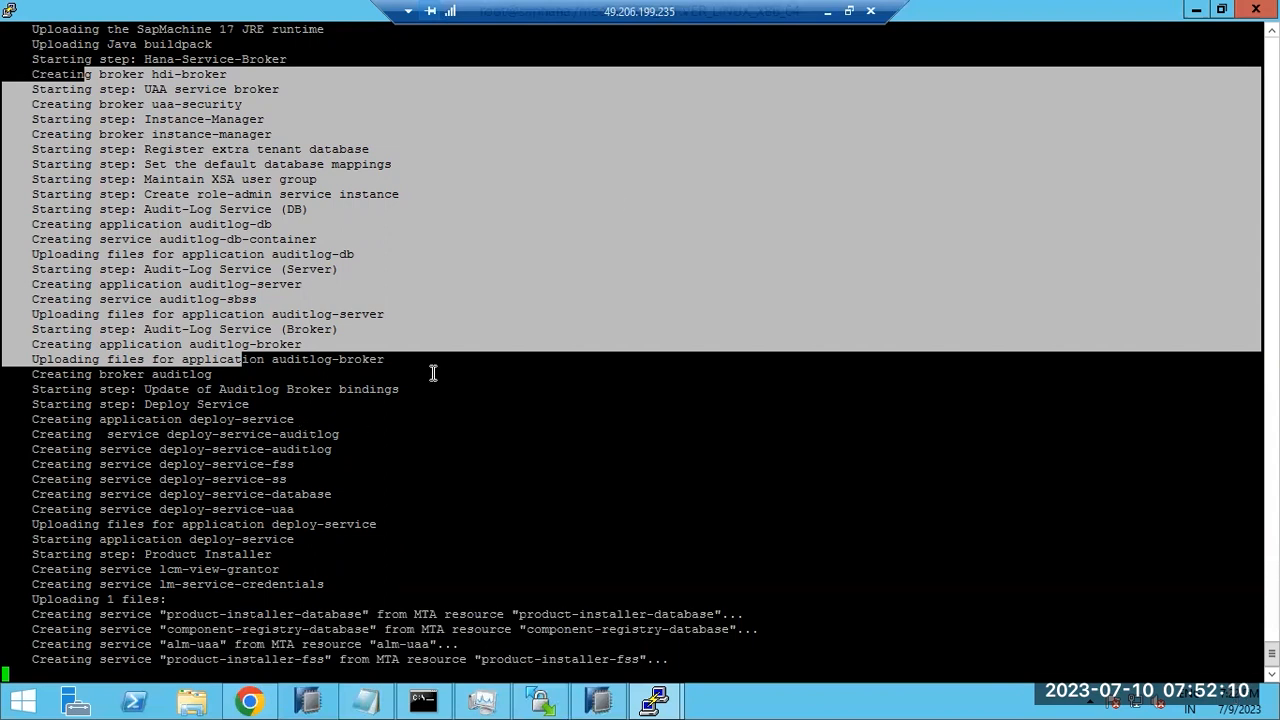
# Step: Minimize and restore the remote session, look at its Chrome window, and return to the installation terminal
pyautogui.click(858, 14)
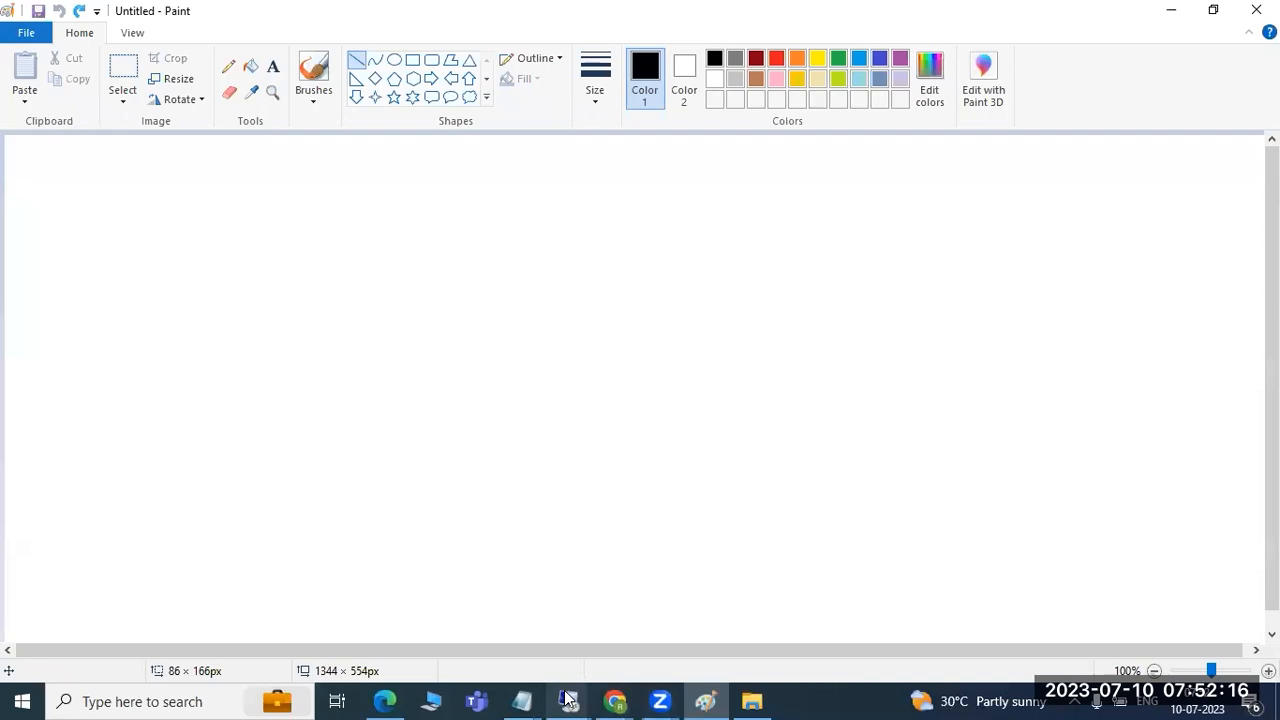
pyautogui.moveTo(568, 700)
pyautogui.click(618, 616)
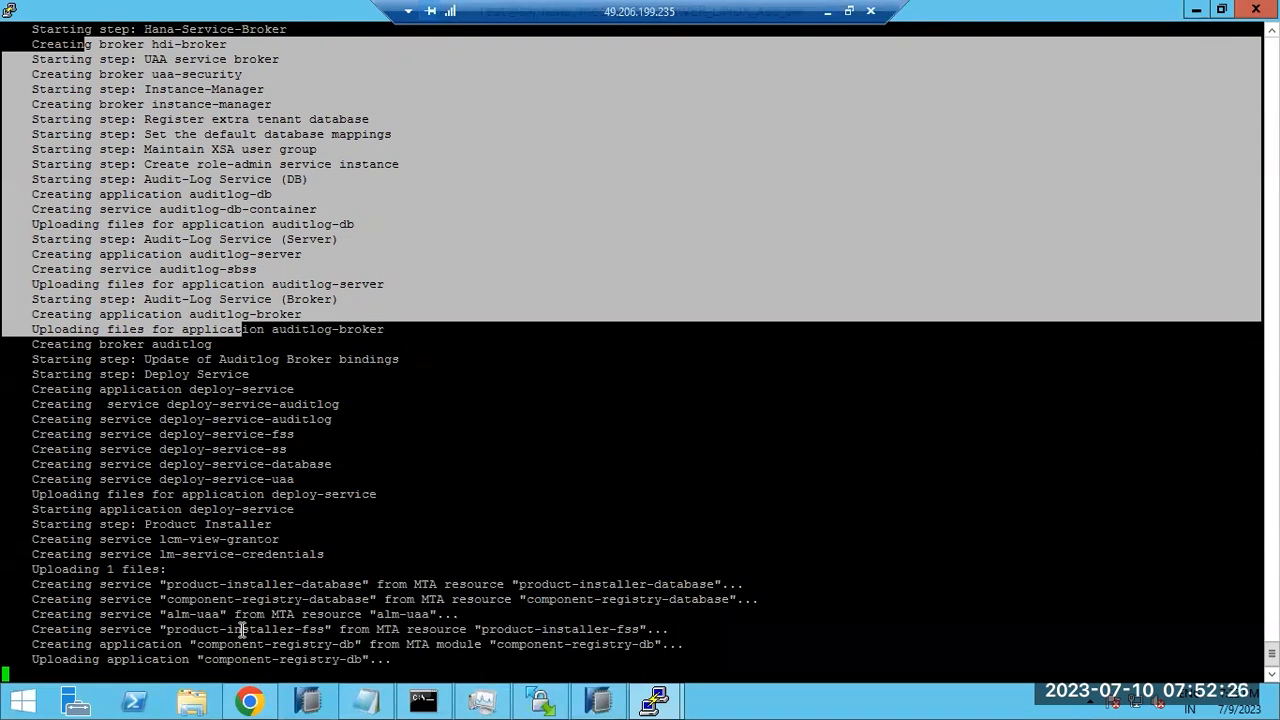
pyautogui.click(250, 702)
pyautogui.click(250, 702)
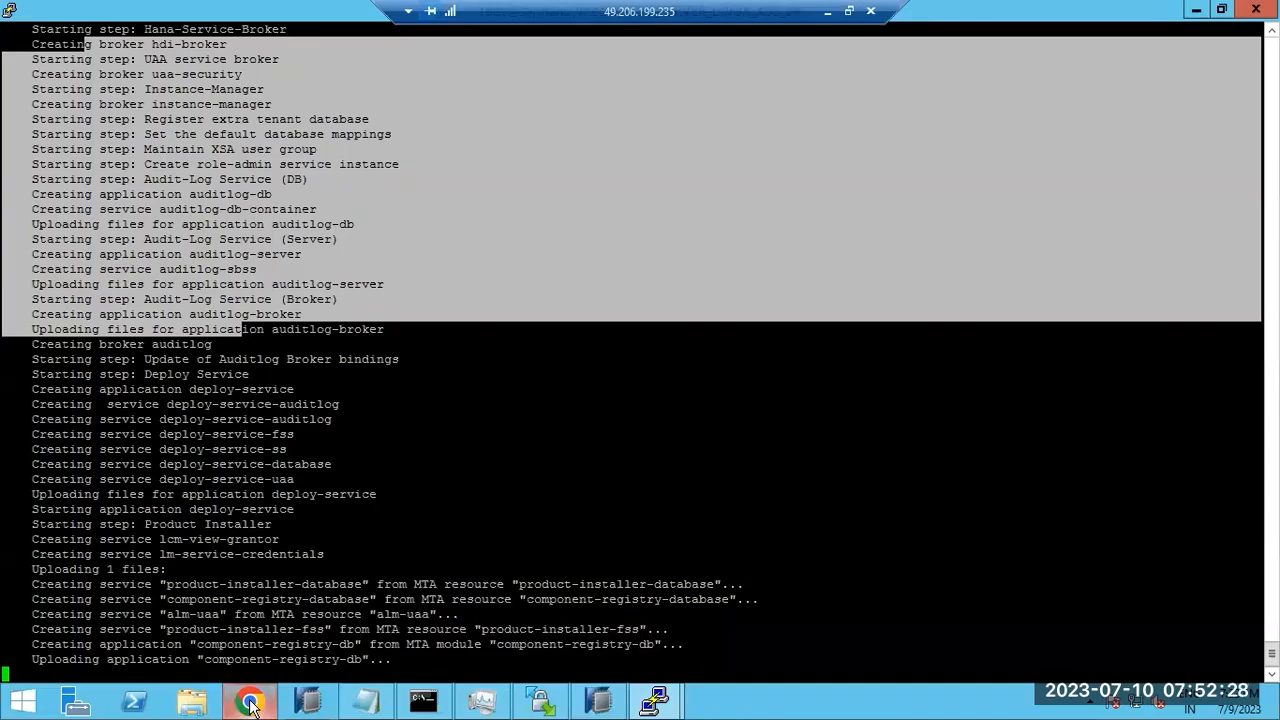
pyautogui.click(250, 702)
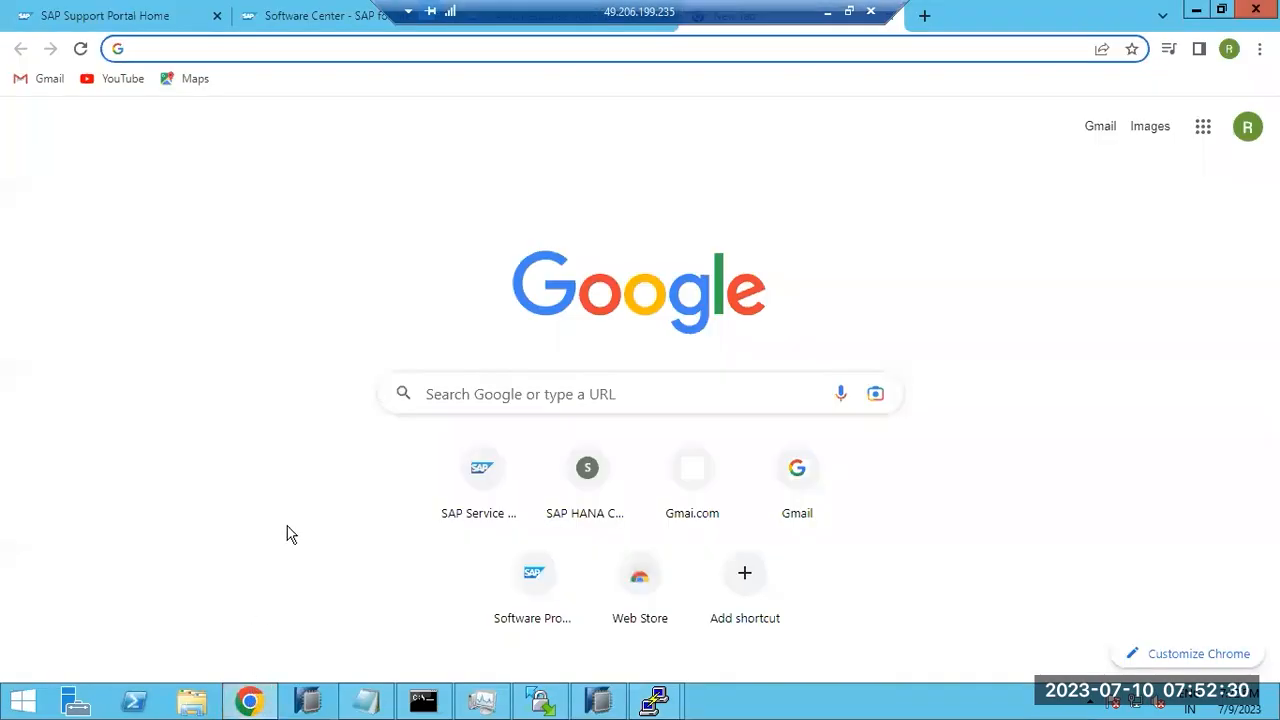
pyautogui.click(250, 702)
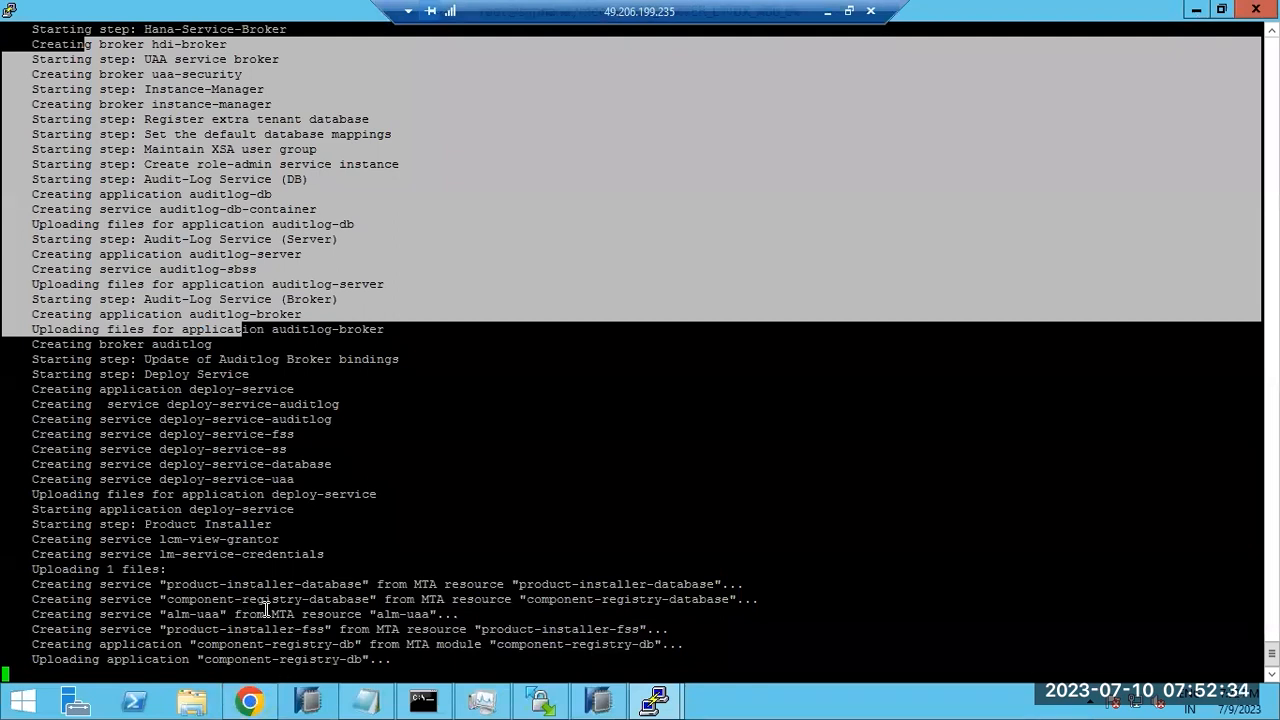
# Step: Highlight the product-installer and component-registry lines, and review the earlier installation log before returning to the latest output
pyautogui.moveTo(395, 675); pyautogui.dragTo(182, 584)
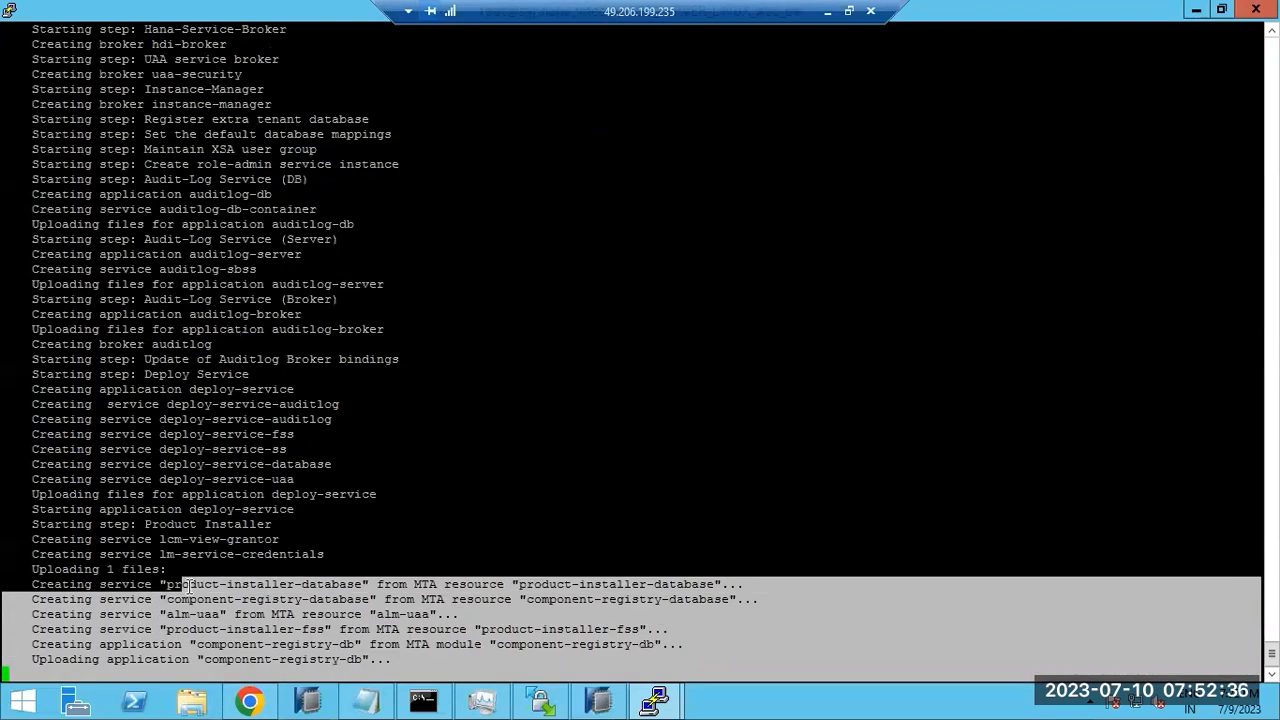
pyautogui.scroll(20, 276, 558)
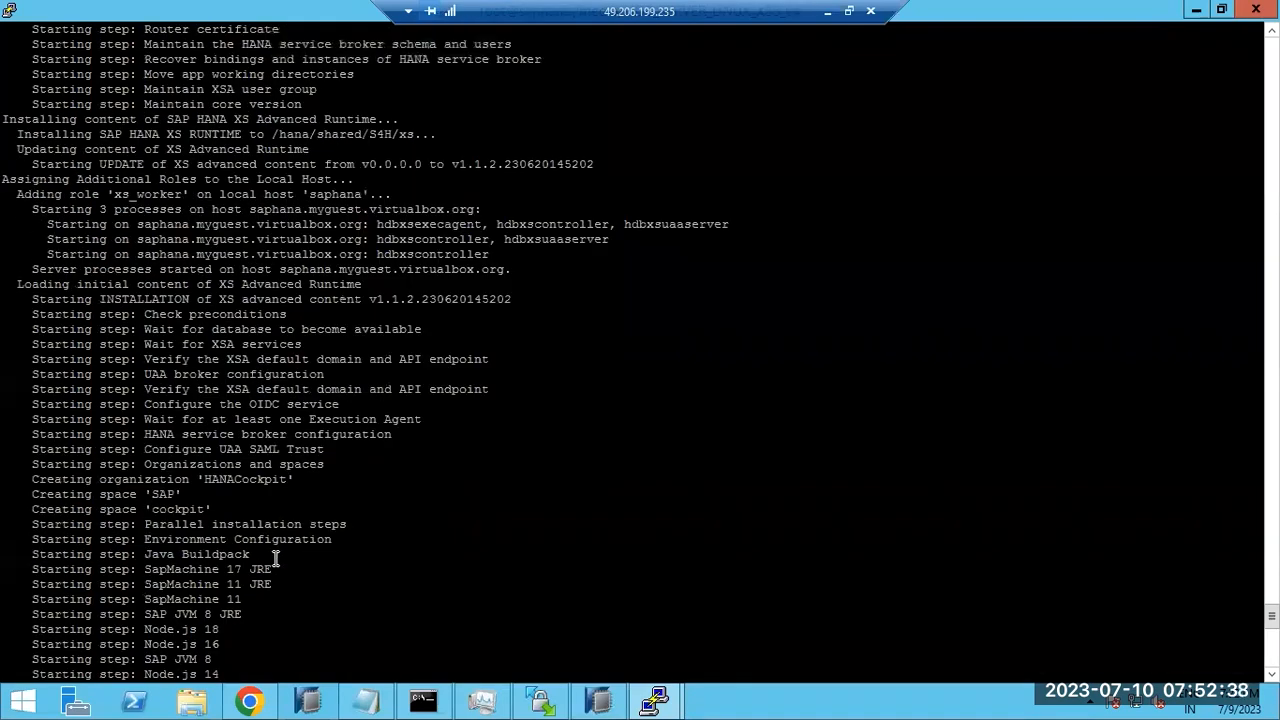
pyautogui.scroll(8, 276, 558)
pyautogui.scroll(15, 276, 558)
pyautogui.scroll(-20, 276, 558)
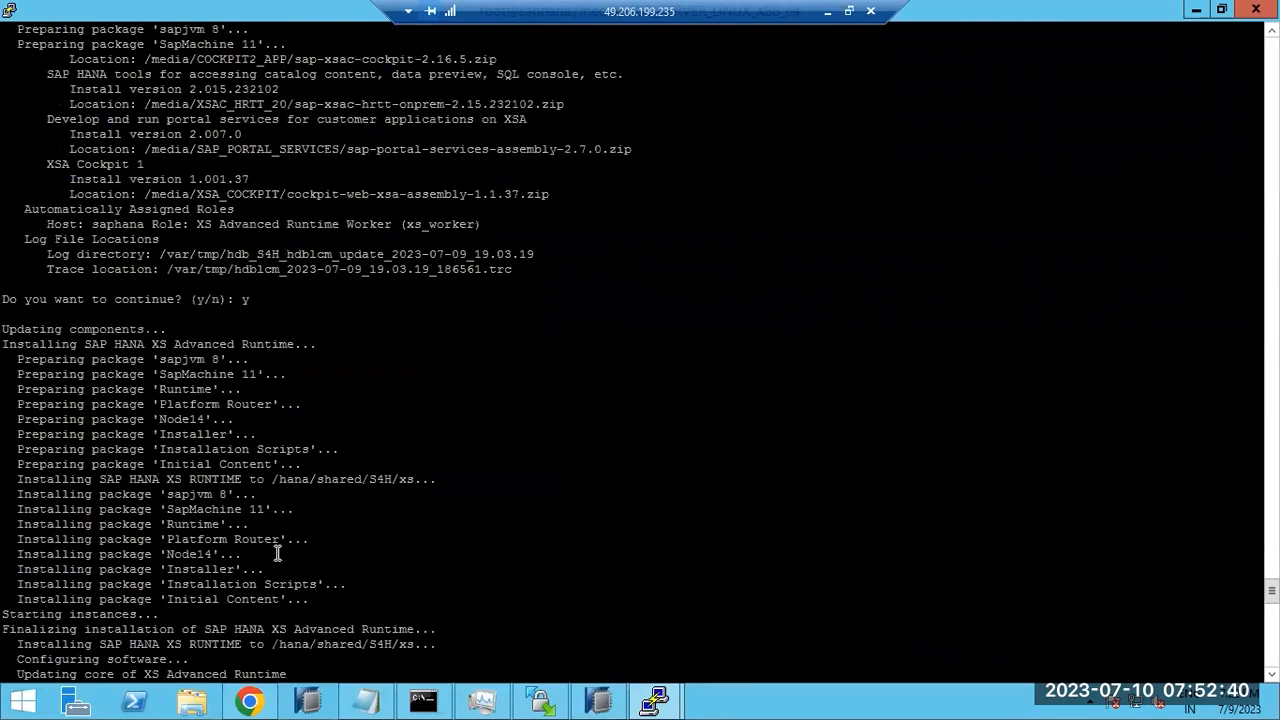
pyautogui.click(281, 546)
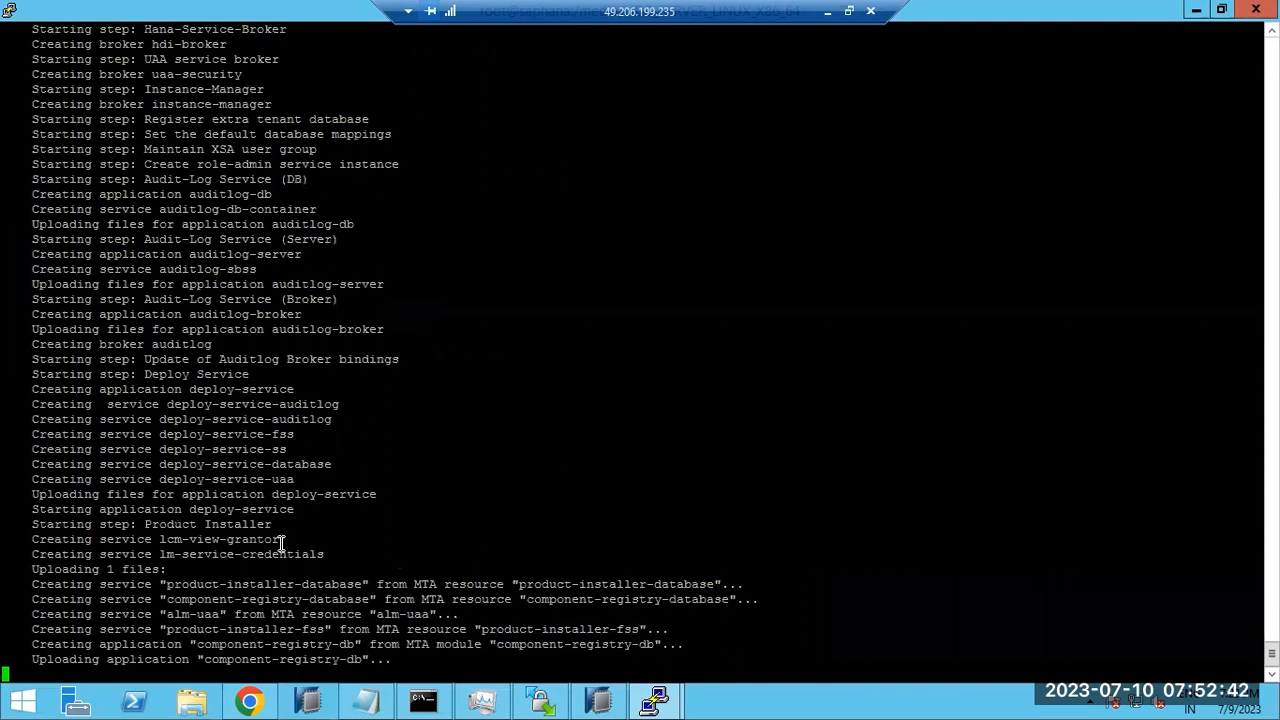